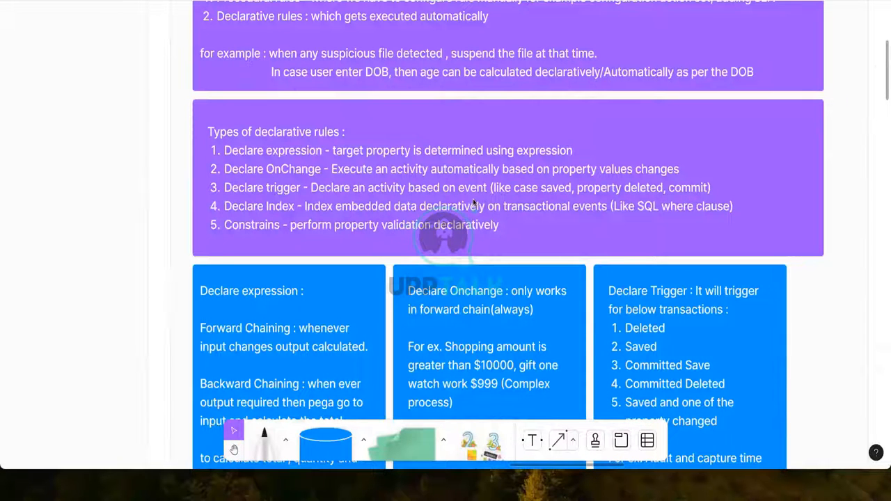
Step: Review the whiteboard notes on the types of declarative rules and the Declare Expression, OnChange and Trigger explanations
{"action": "scroll", "coordinate": [451, 140], "scroll_direction": "up", "scroll_amount": 1}
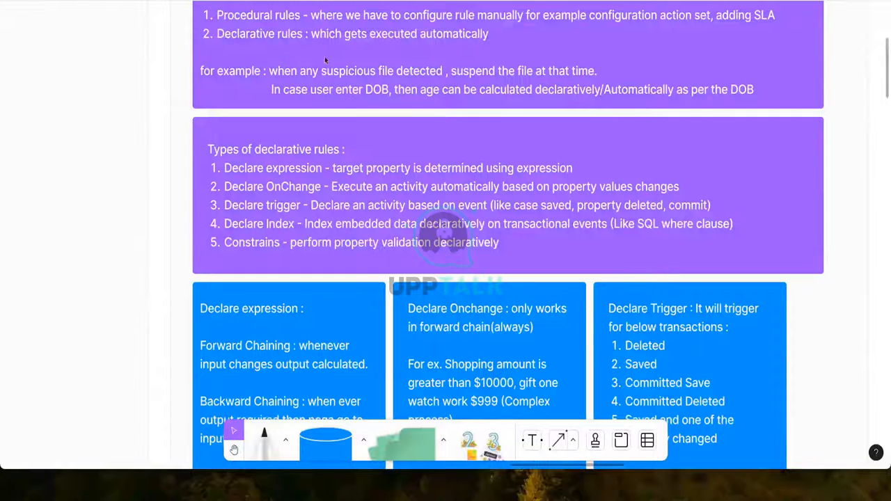
{"action": "scroll", "coordinate": [343, 57], "scroll_direction": "down", "scroll_amount": 1}
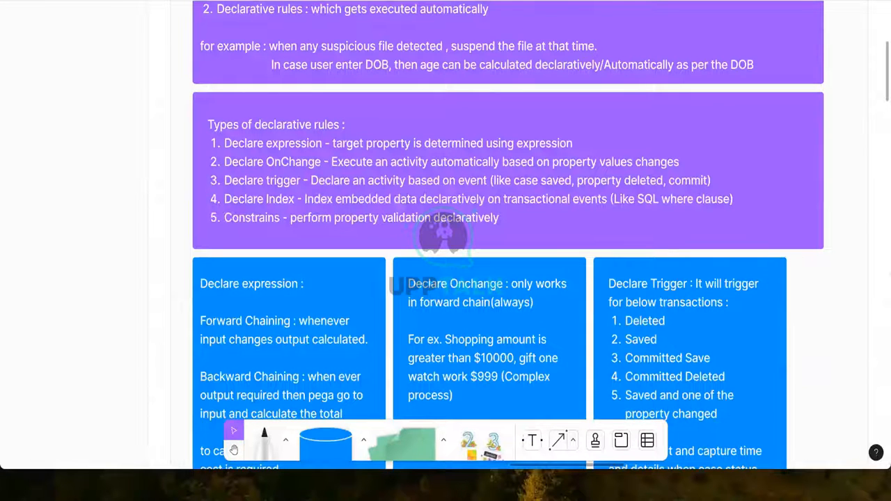
{"action": "scroll", "coordinate": [358, 236], "scroll_direction": "down", "scroll_amount": 3}
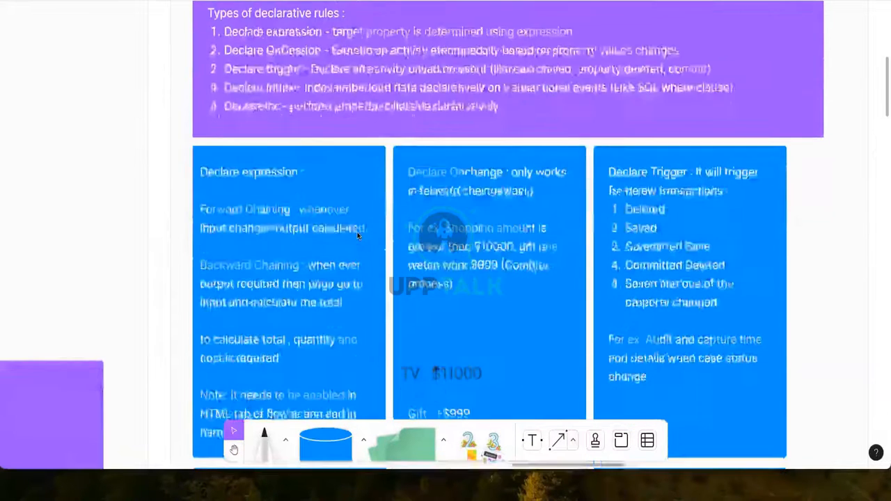
{"action": "scroll", "coordinate": [359, 235], "scroll_direction": "down", "scroll_amount": 2}
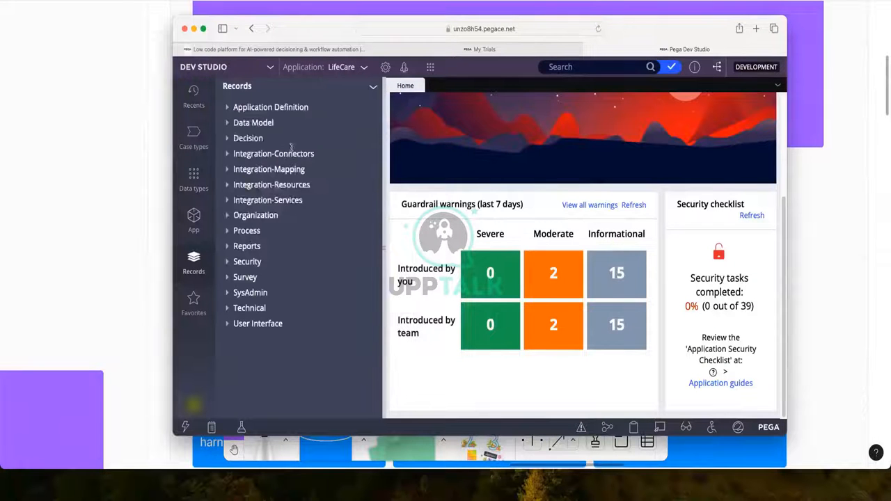
Step: Expand the Decision category in the Dev Studio records and look through its declarative rule types
{"action": "left_click", "coordinate": [226, 138]}
{"action": "scroll", "coordinate": [269, 205], "scroll_direction": "down", "scroll_amount": 1}
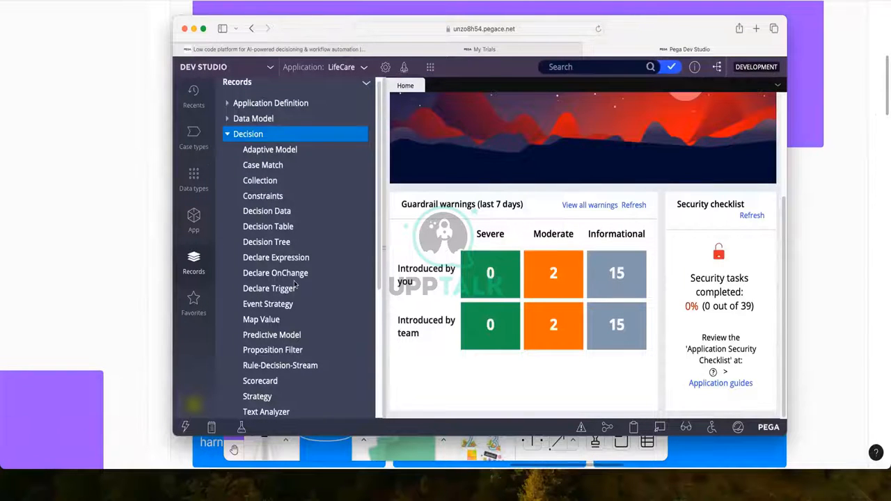
{"action": "scroll", "coordinate": [295, 284], "scroll_direction": "down", "scroll_amount": 1}
{"action": "scroll", "coordinate": [295, 284], "scroll_direction": "down", "scroll_amount": 1}
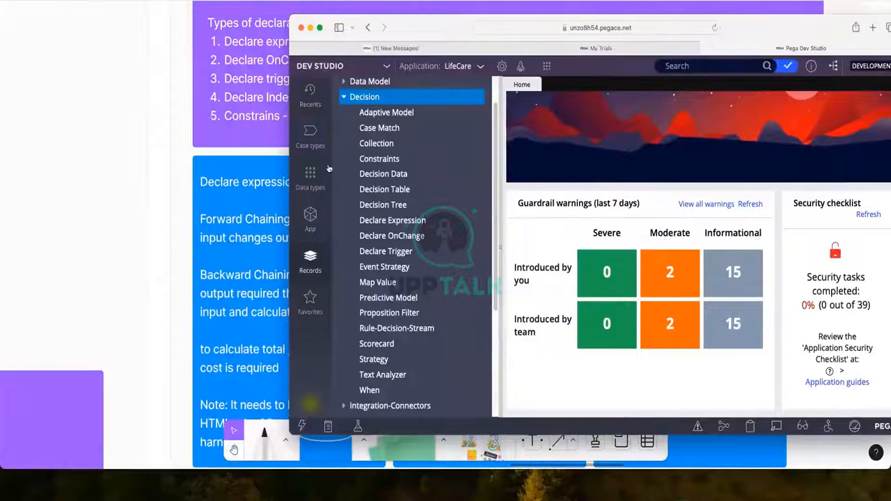
{"action": "scroll", "coordinate": [371, 144], "scroll_direction": "down", "scroll_amount": 5}
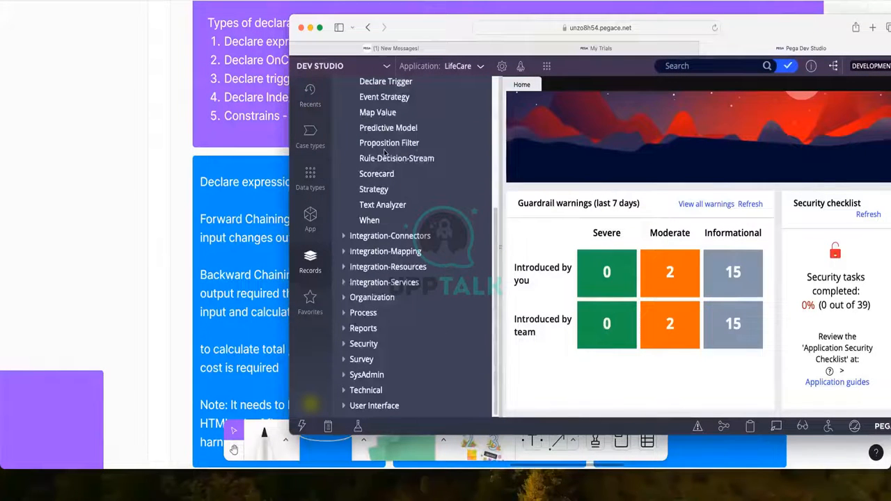
Step: Expand the SysAdmin record category and locate the Declare Index rule type
{"action": "left_click", "coordinate": [343, 377]}
{"action": "scroll", "coordinate": [388, 257], "scroll_direction": "down", "scroll_amount": 4}
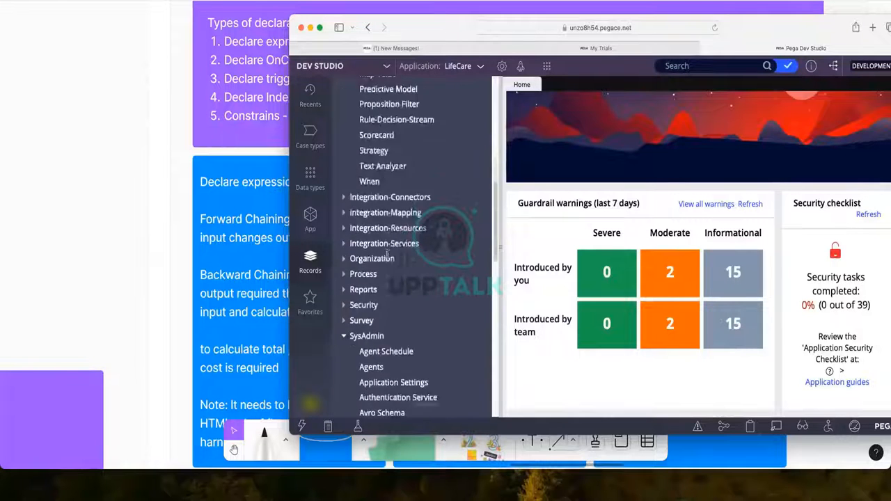
{"action": "scroll", "coordinate": [388, 257], "scroll_direction": "down", "scroll_amount": 3}
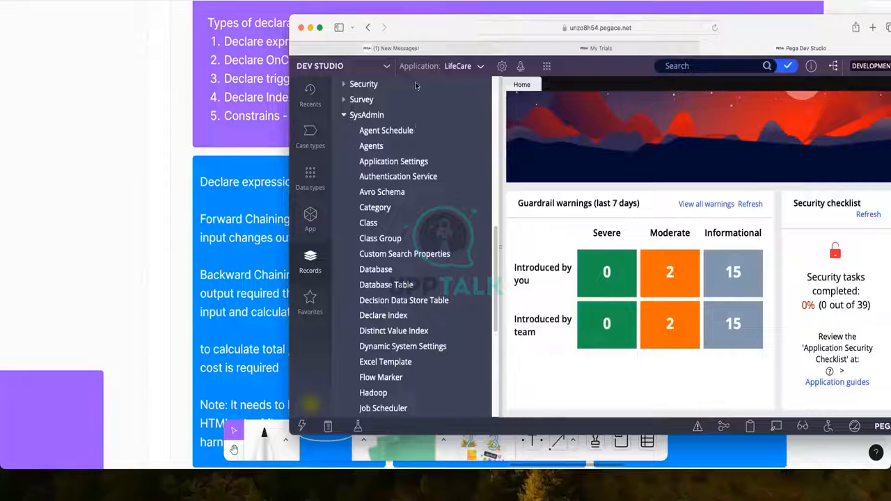
{"action": "scroll", "coordinate": [403, 143], "scroll_direction": "up", "scroll_amount": 5}
{"action": "scroll", "coordinate": [404, 143], "scroll_direction": "up", "scroll_amount": 3}
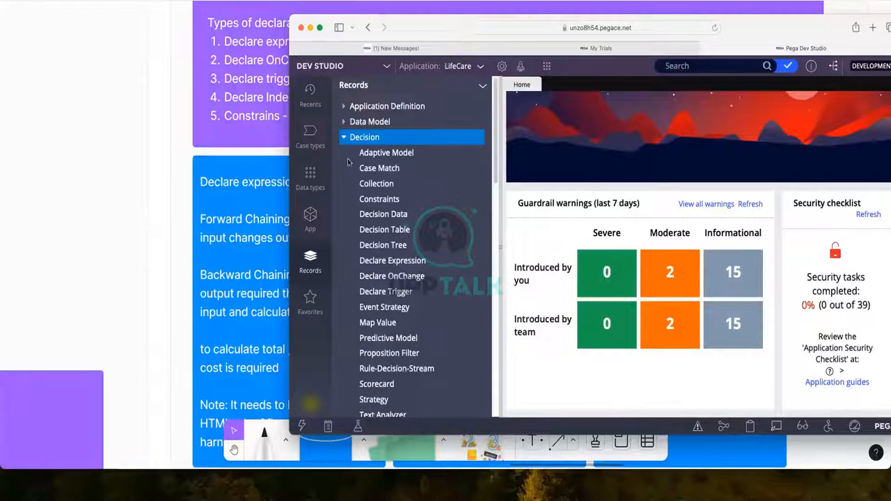
Step: Create a new Insurance case in the LifeCare application
{"action": "left_click_drag", "start_coordinate": [440, 37], "coordinate": [332, 42]}
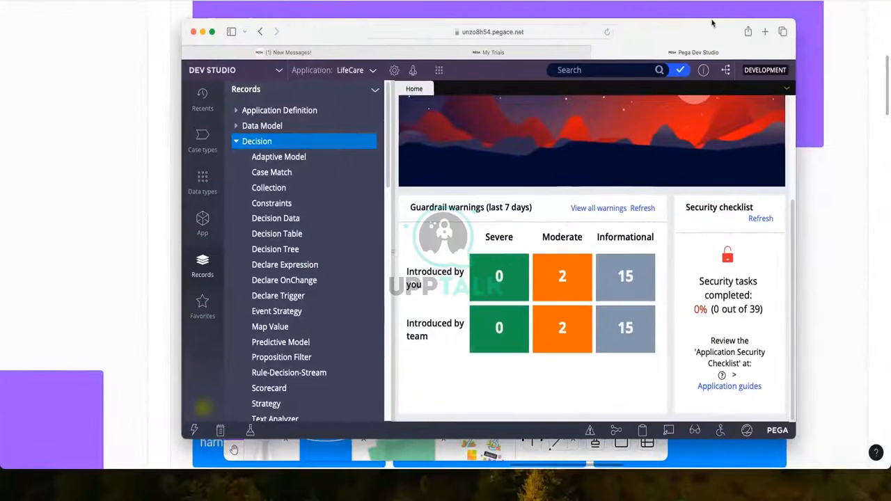
{"action": "double_click", "coordinate": [360, 34]}
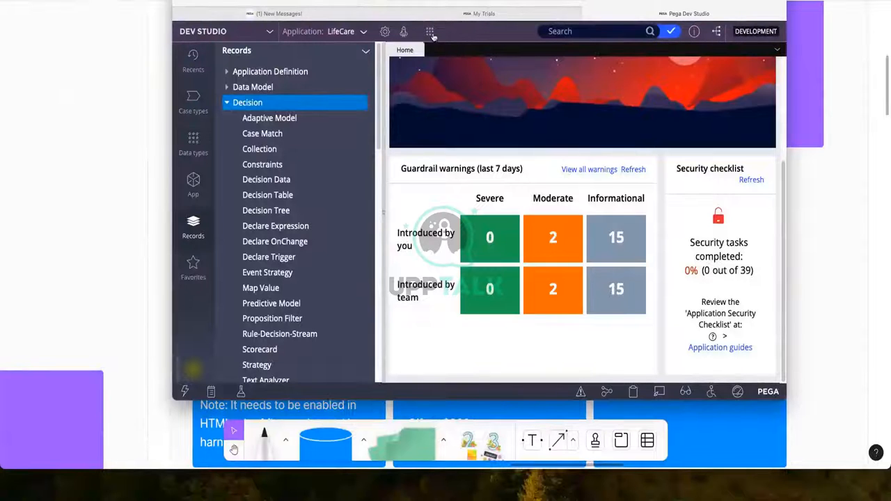
{"action": "left_click", "coordinate": [431, 33]}
{"action": "mouse_move", "coordinate": [480, 44]}
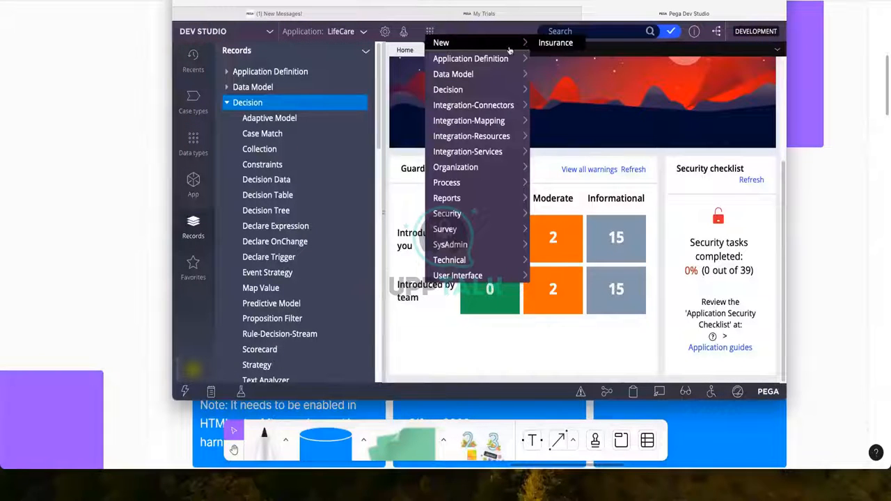
{"action": "left_click", "coordinate": [550, 43]}
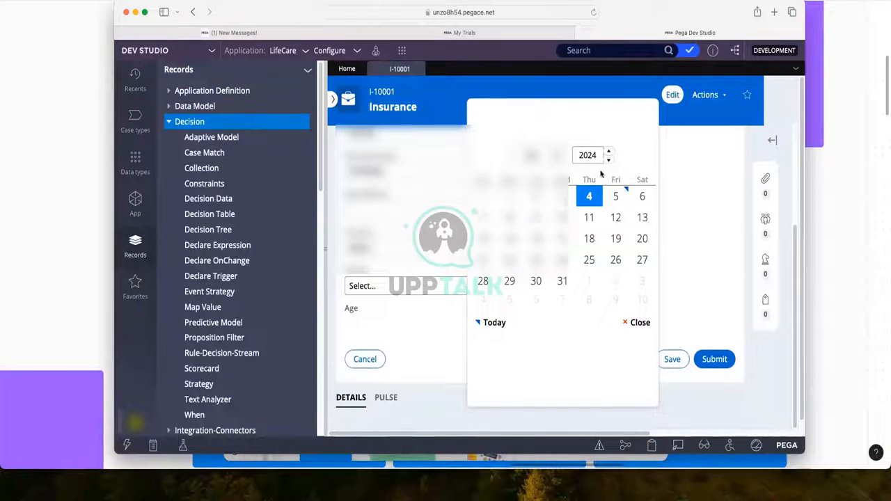
Step: Choose a date of birth in an earlier year for the Insurance case so that the age is calculated
{"action": "left_click", "coordinate": [609, 161]}
{"action": "left_click", "coordinate": [608, 161]}
{"action": "left_click", "coordinate": [608, 161]}
{"action": "left_click", "coordinate": [609, 160]}
{"action": "left_click", "coordinate": [609, 161]}
{"action": "left_click", "coordinate": [608, 160]}
{"action": "left_click", "coordinate": [608, 161]}
{"action": "left_click", "coordinate": [609, 162]}
{"action": "left_click", "coordinate": [609, 162]}
{"action": "left_click", "coordinate": [535, 218]}
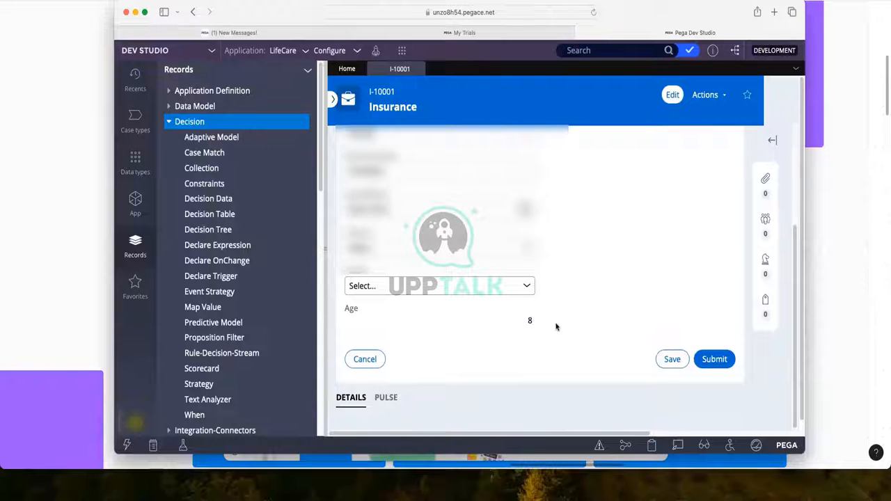
Step: Open the Insurance case type's Personal Details view and bring its field types and options into view
{"action": "left_click_drag", "start_coordinate": [636, 13], "coordinate": [654, 21]}
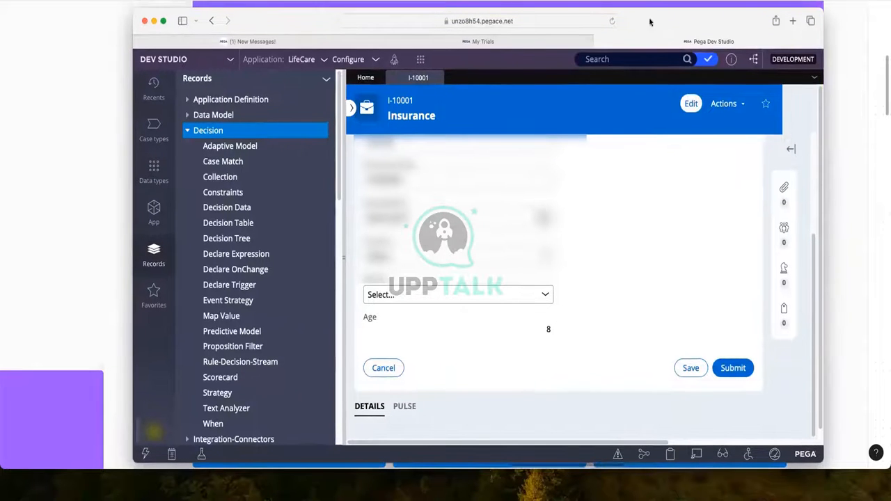
{"action": "left_click", "coordinate": [163, 137]}
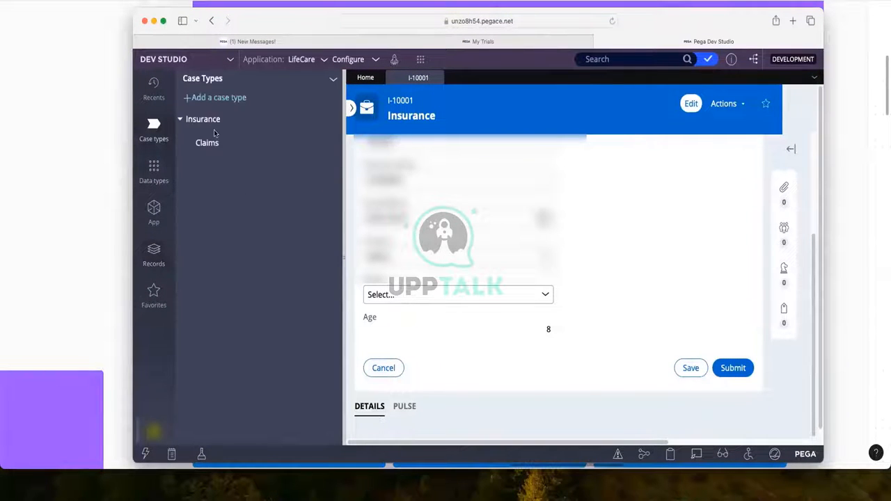
{"action": "left_click", "coordinate": [216, 121]}
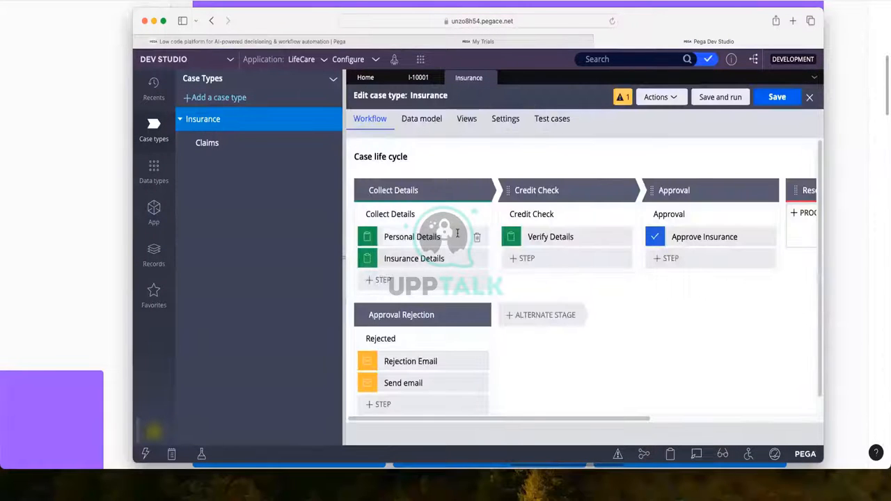
{"action": "left_click", "coordinate": [476, 120]}
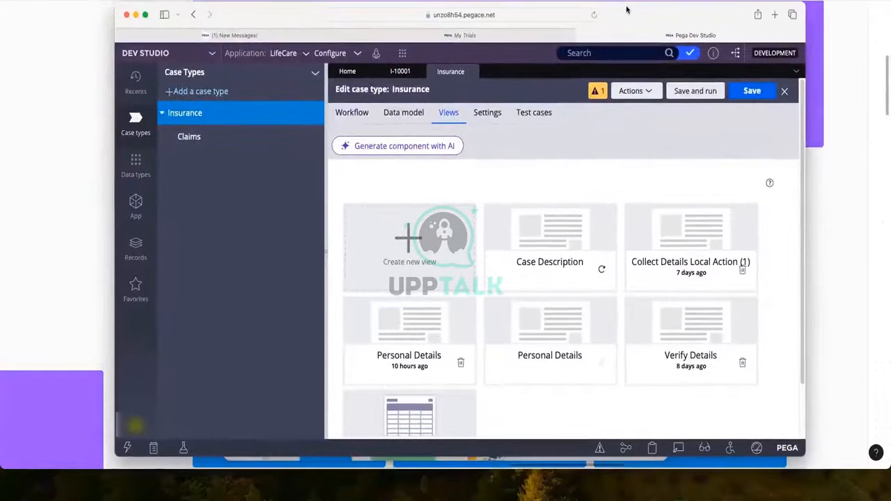
{"action": "scroll", "coordinate": [440, 246], "scroll_direction": "down", "scroll_amount": 2}
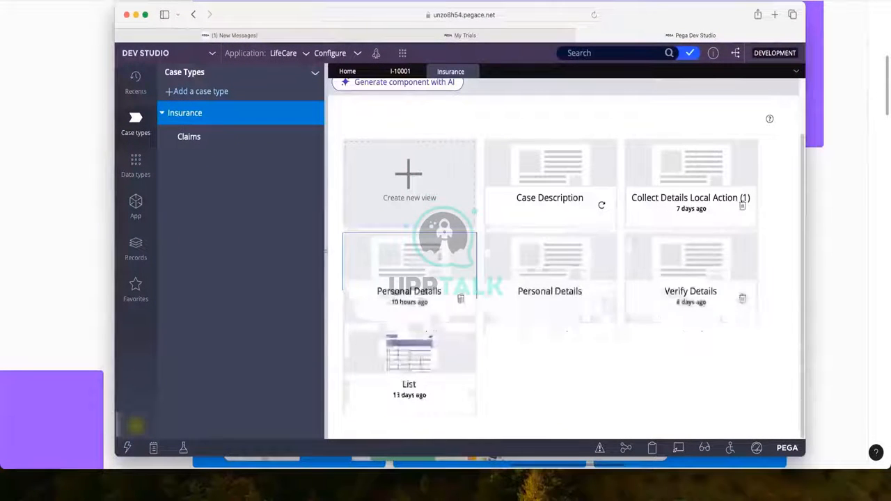
{"action": "left_click", "coordinate": [399, 258]}
{"action": "left_click_drag", "start_coordinate": [546, 437], "coordinate": [632, 439]}
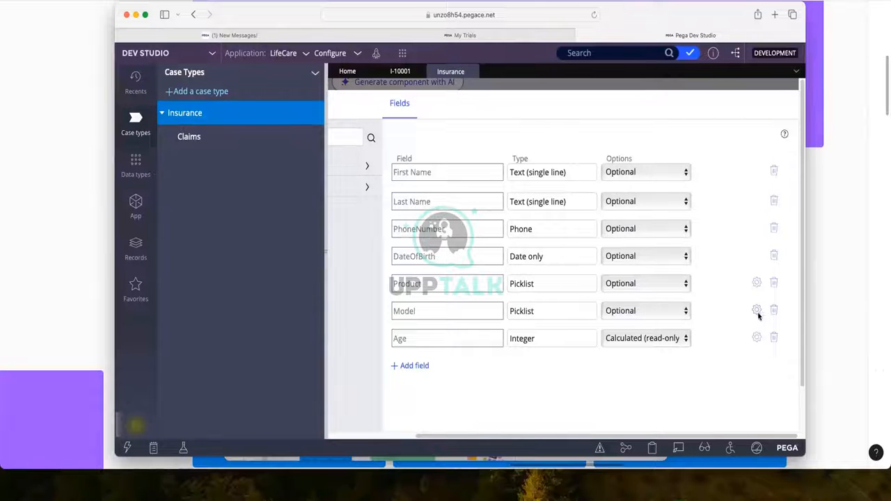
Step: Open the calculation settings of the Age field and check the available functions, keeping Custom selected
{"action": "left_click_drag", "start_coordinate": [410, 344], "coordinate": [395, 340]}
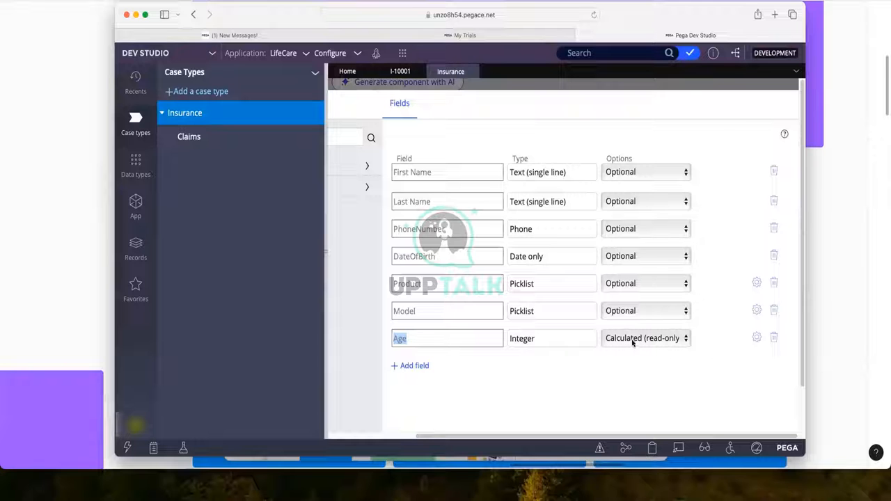
{"action": "left_click", "coordinate": [757, 338]}
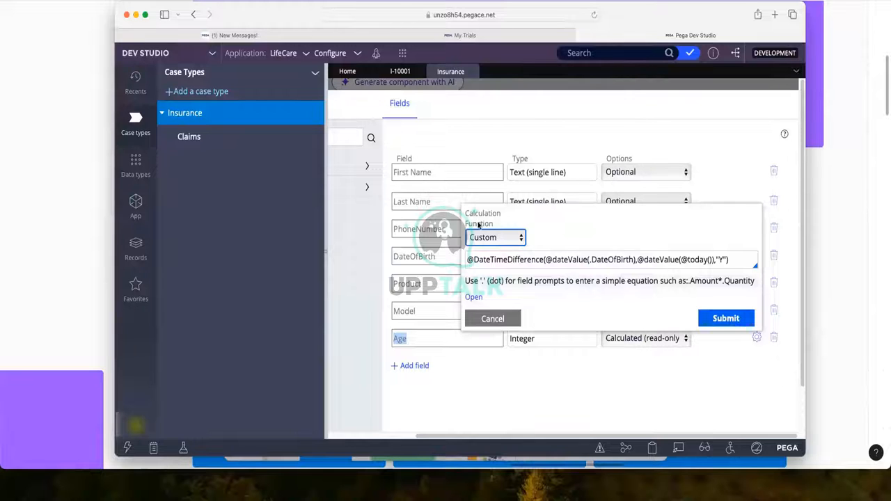
{"action": "left_click_drag", "start_coordinate": [465, 213], "coordinate": [500, 213]}
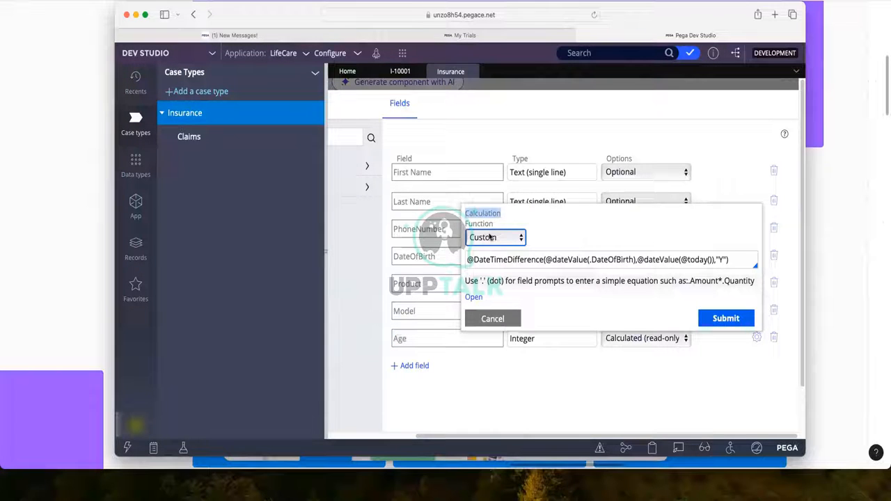
{"action": "left_click", "coordinate": [514, 262]}
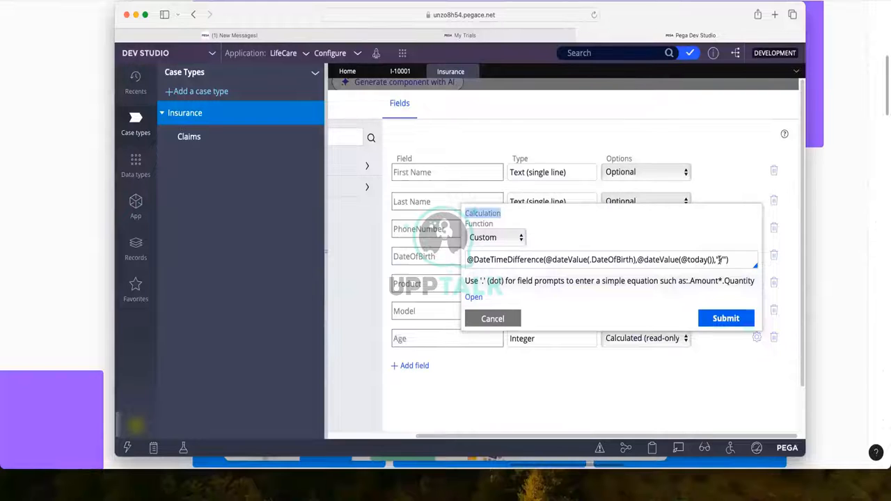
{"action": "left_click_drag", "start_coordinate": [743, 260], "coordinate": [472, 264]}
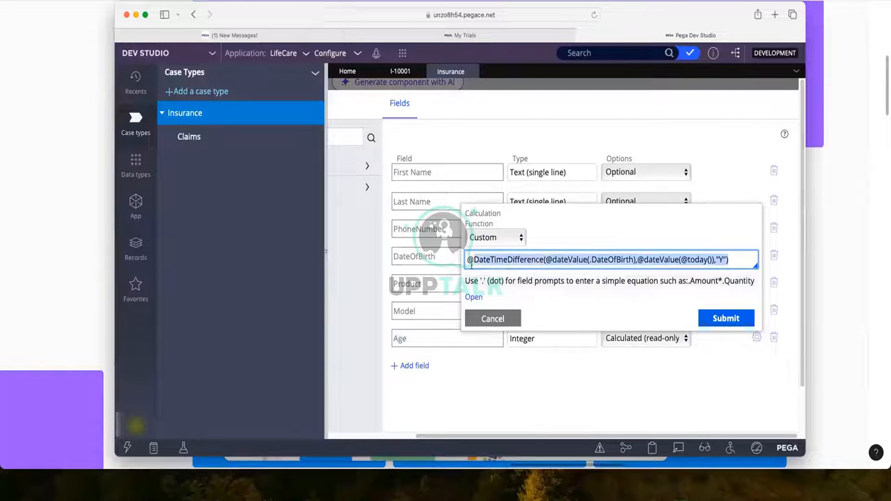
{"action": "left_click", "coordinate": [490, 236]}
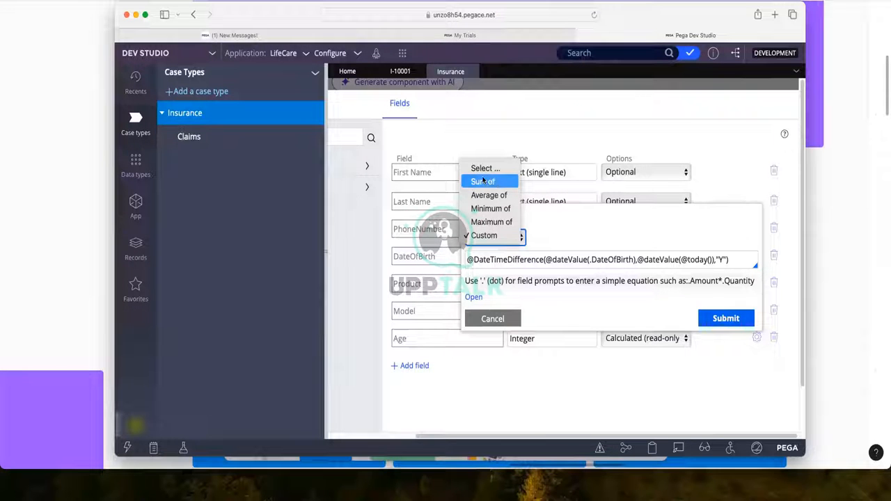
{"action": "left_click", "coordinate": [485, 237]}
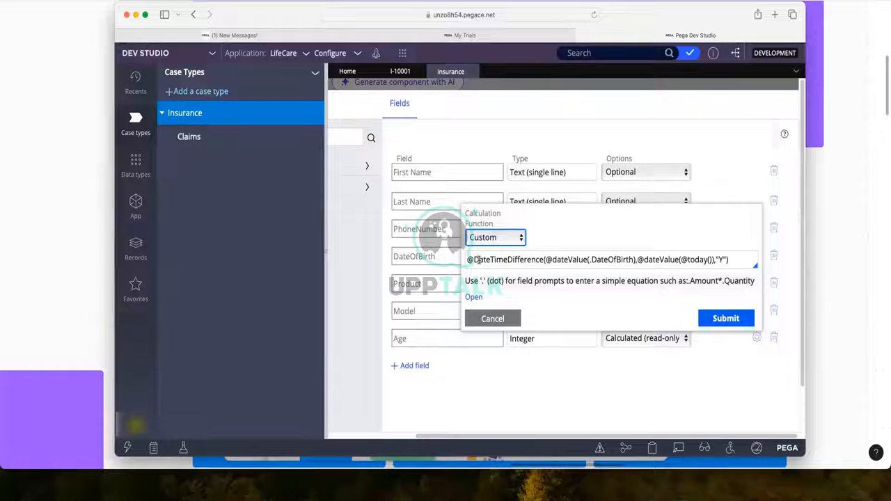
Step: Examine the Age expression part by part: the DateTimeDifference function, the DateOfBirth value, today's date and the "Y" unit
{"action": "left_click_drag", "start_coordinate": [474, 259], "coordinate": [540, 261]}
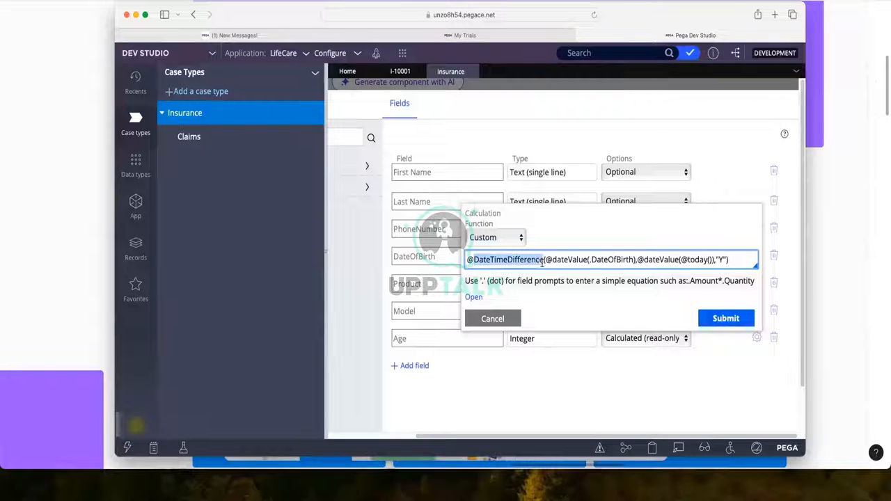
{"action": "left_click", "coordinate": [543, 261]}
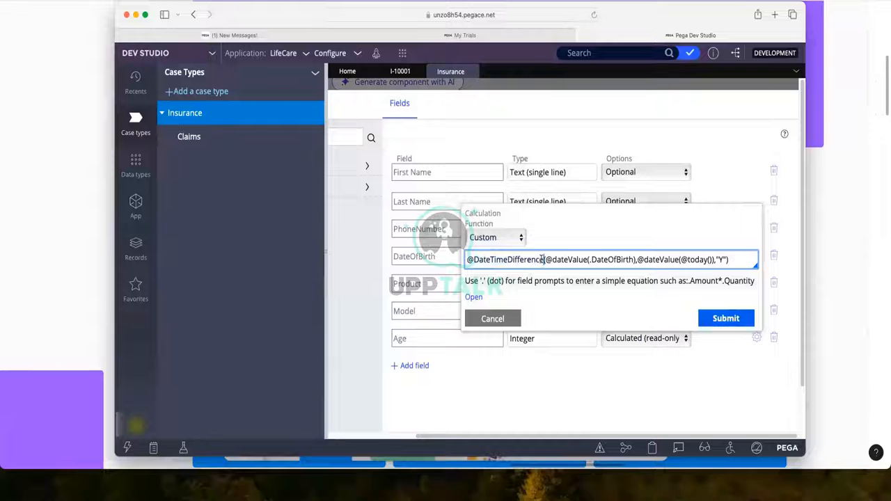
{"action": "left_click_drag", "start_coordinate": [543, 260], "coordinate": [469, 259]}
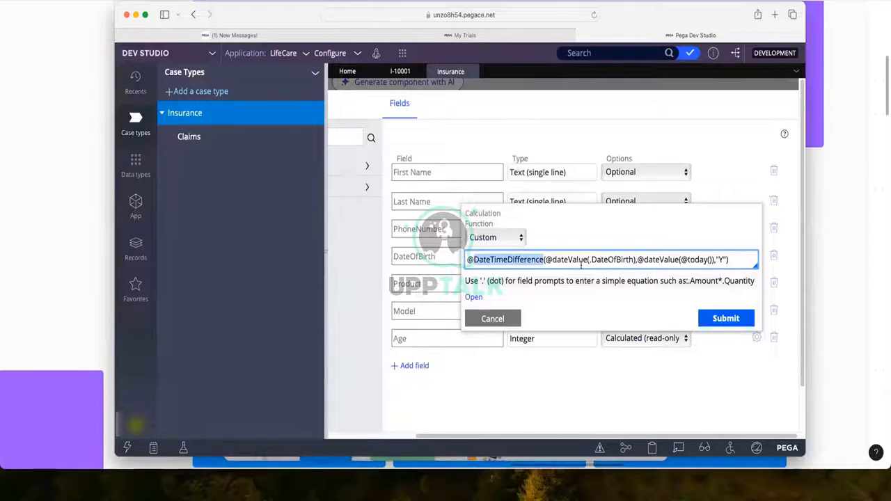
{"action": "left_click_drag", "start_coordinate": [545, 259], "coordinate": [632, 259]}
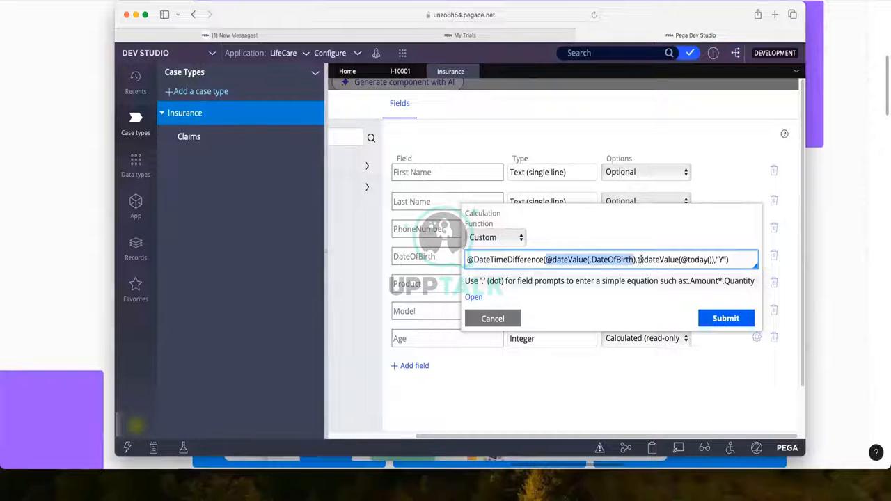
{"action": "left_click_drag", "start_coordinate": [638, 259], "coordinate": [711, 259]}
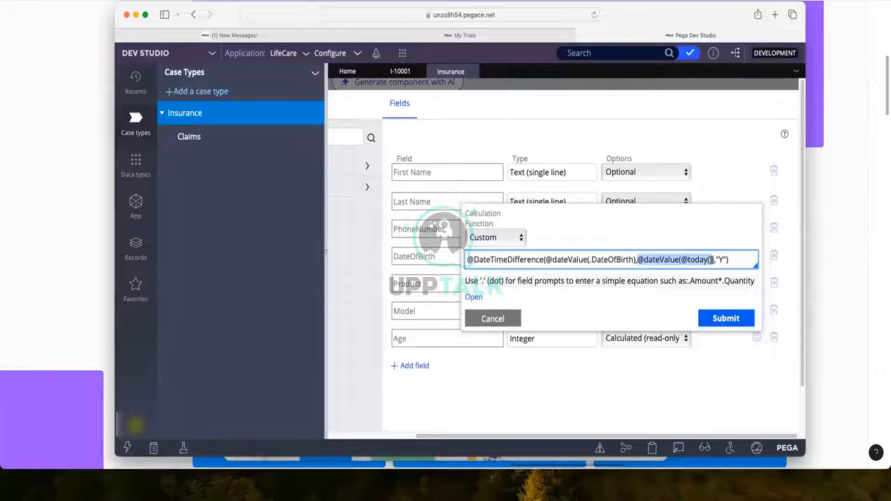
{"action": "left_click", "coordinate": [720, 259]}
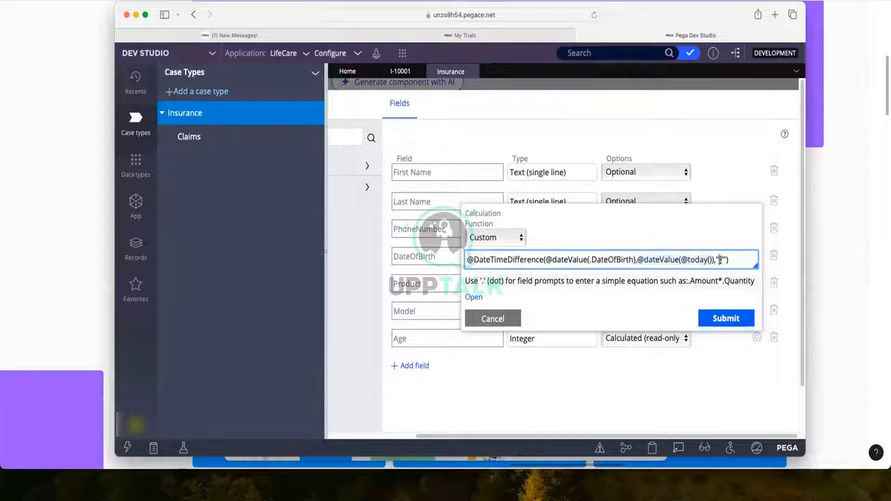
{"action": "type", "text": "Y"}
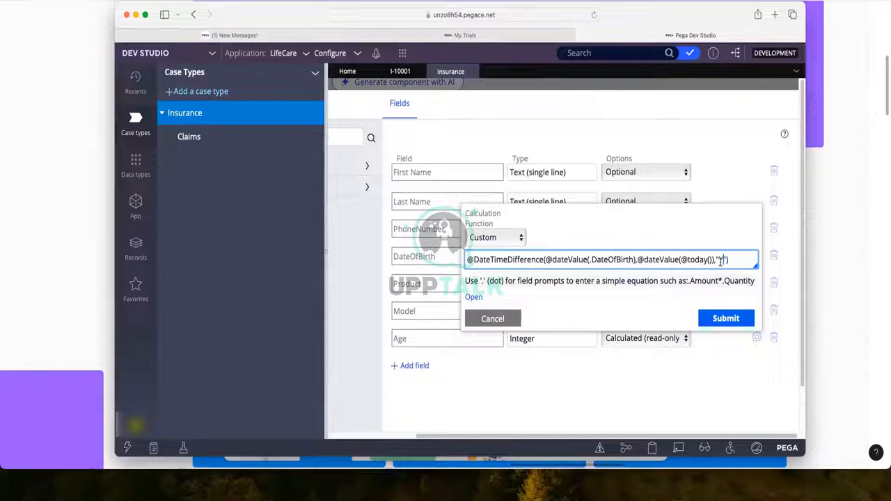
Step: Review the complete Age expression and close its calculation settings without changes
{"action": "left_click_drag", "start_coordinate": [737, 259], "coordinate": [473, 261]}
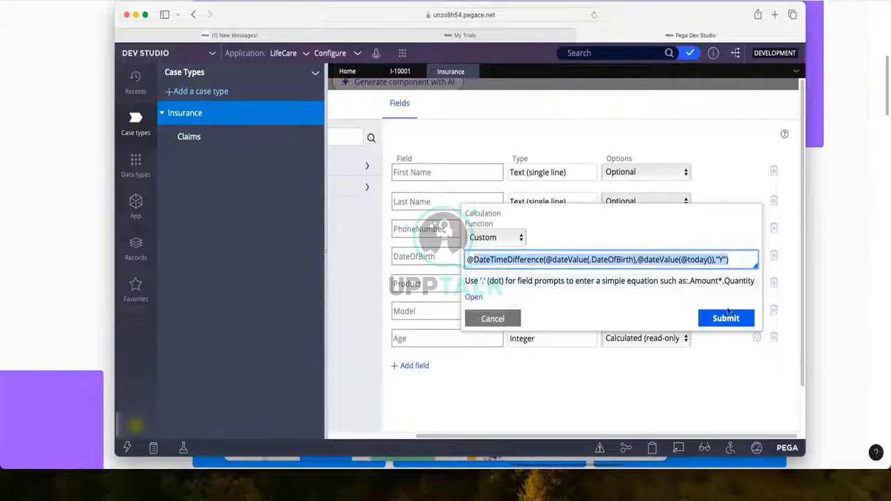
{"action": "left_click", "coordinate": [492, 318]}
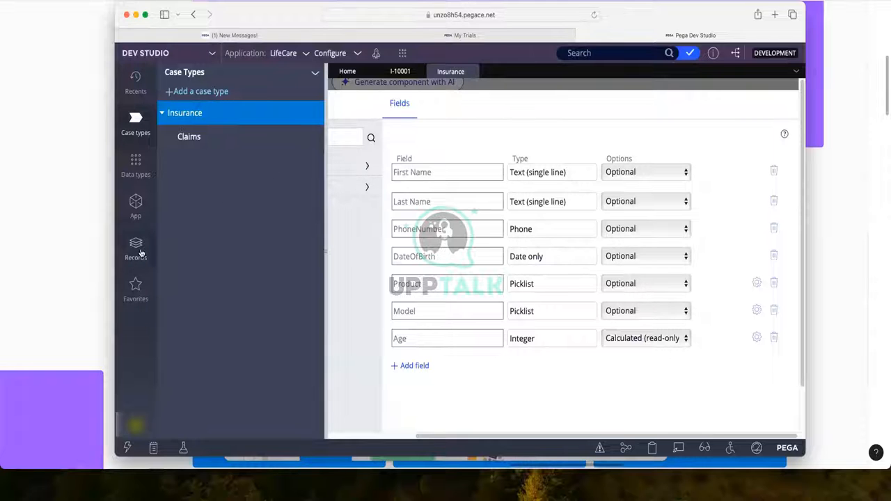
Step: View the list of existing Declare Expression rules in the Decision category of the records, and close it
{"action": "left_click", "coordinate": [136, 250]}
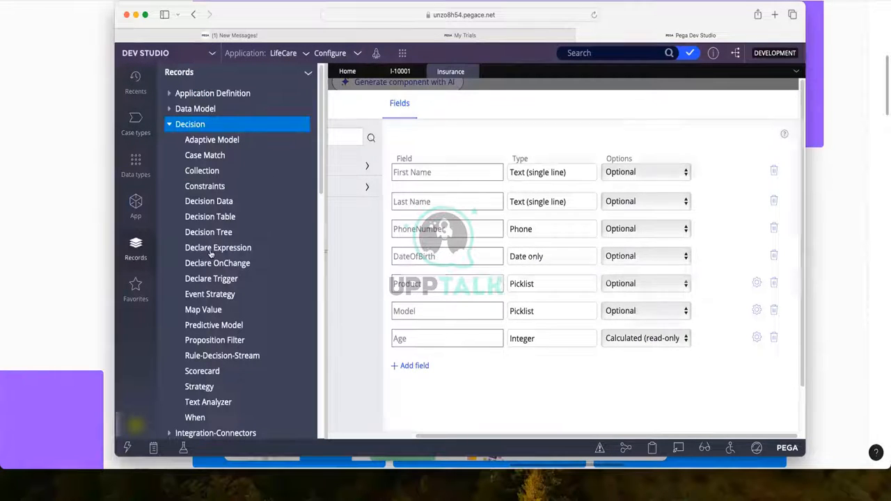
{"action": "left_click", "coordinate": [211, 251]}
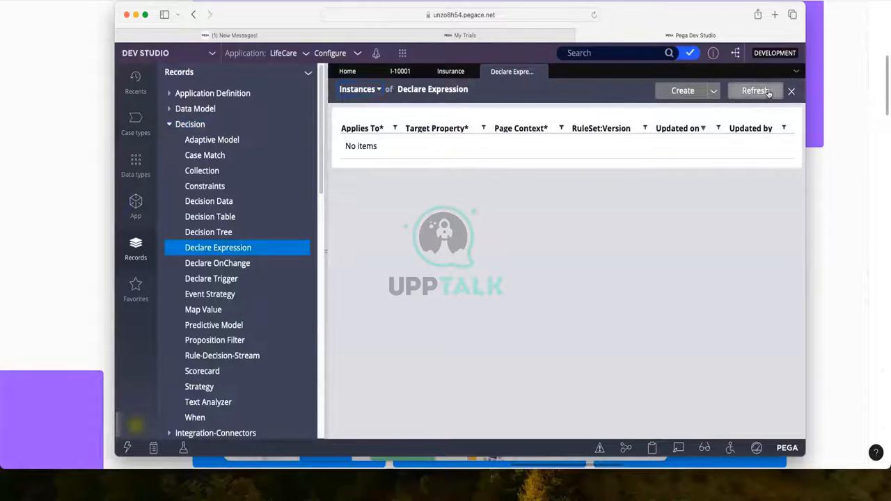
{"action": "left_click", "coordinate": [769, 92]}
{"action": "left_click", "coordinate": [541, 72]}
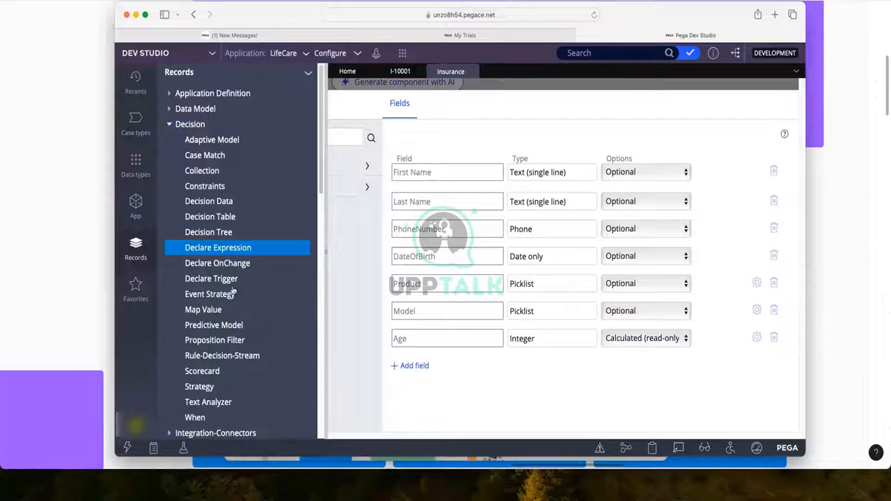
Step: Start a new Declare Expression from the rule records to view its blank creation form, and close the form
{"action": "left_click", "coordinate": [205, 251]}
{"action": "left_click", "coordinate": [665, 90]}
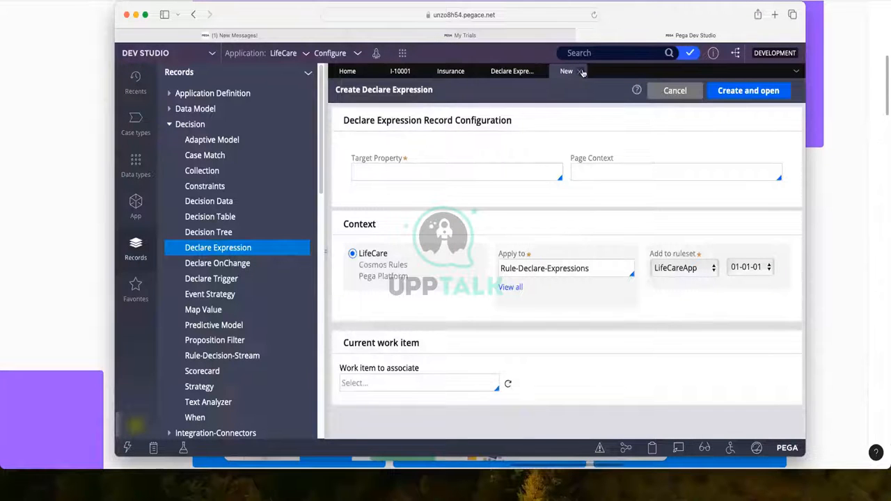
{"action": "left_click", "coordinate": [581, 71]}
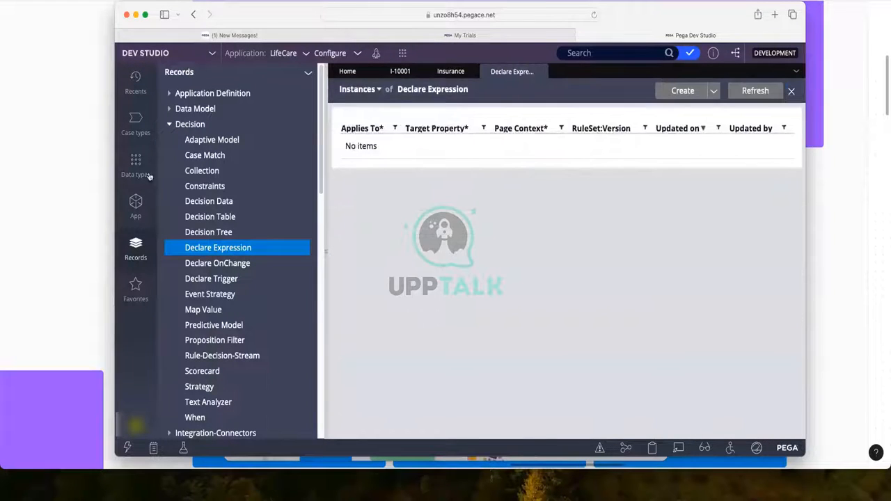
Step: Find the Declare Expression creation option among the Decision rules for the pinned Care-LifeCareApp-Work-Insurance class, and dismiss the choices
{"action": "left_click", "coordinate": [169, 124]}
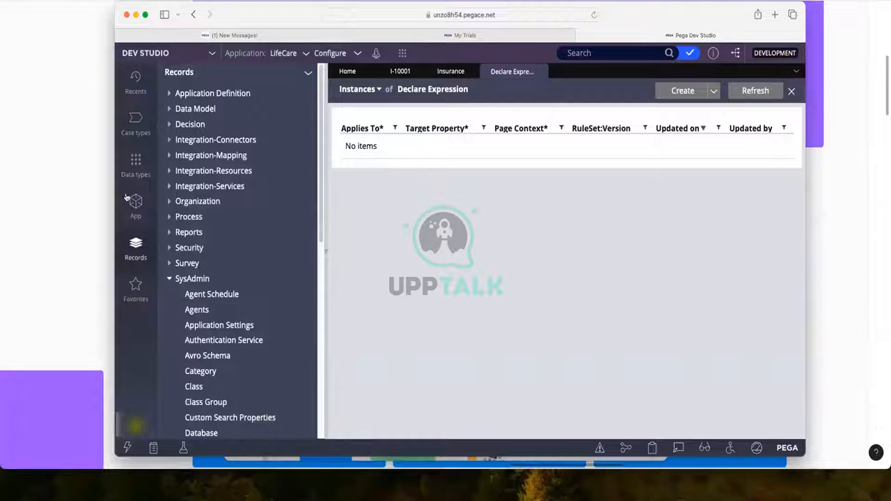
{"action": "left_click", "coordinate": [134, 205]}
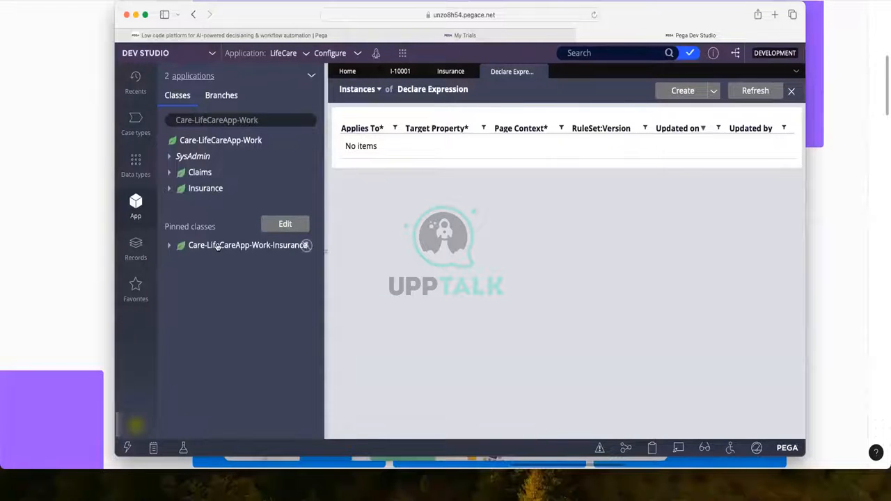
{"action": "left_click", "coordinate": [183, 247]}
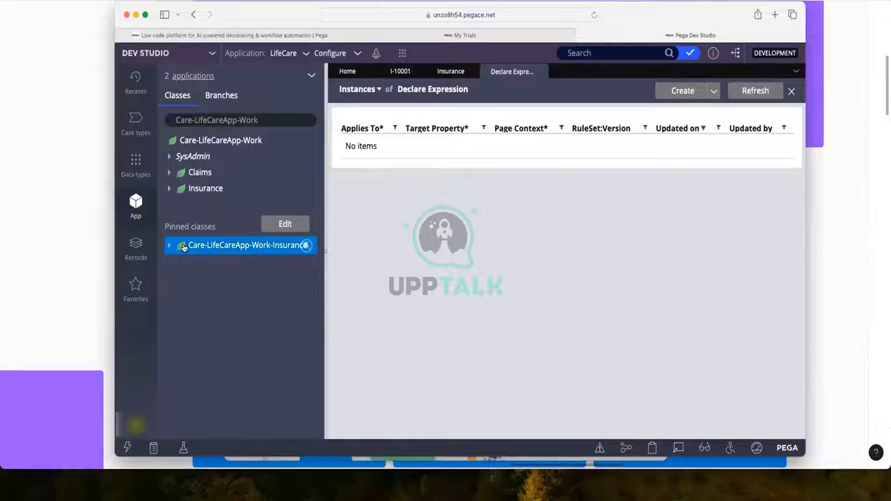
{"action": "right_click", "coordinate": [183, 247]}
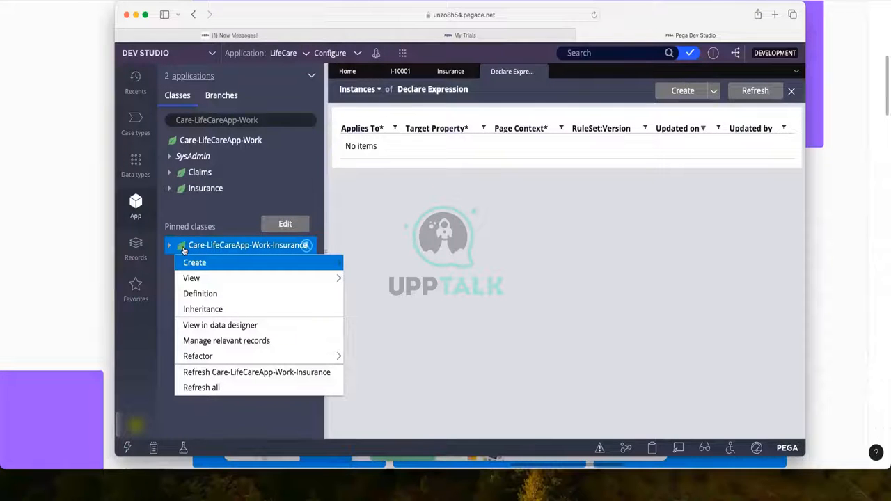
{"action": "mouse_move", "coordinate": [241, 263]}
{"action": "mouse_move", "coordinate": [380, 265]}
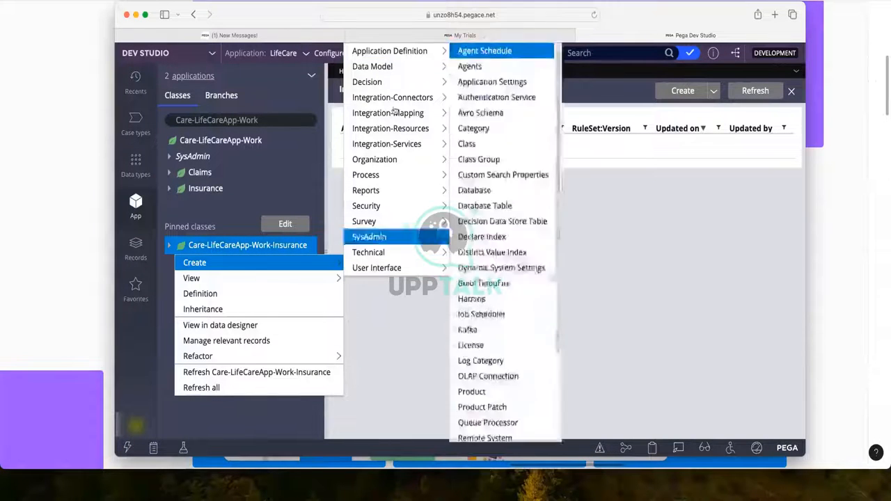
{"action": "mouse_move", "coordinate": [396, 68]}
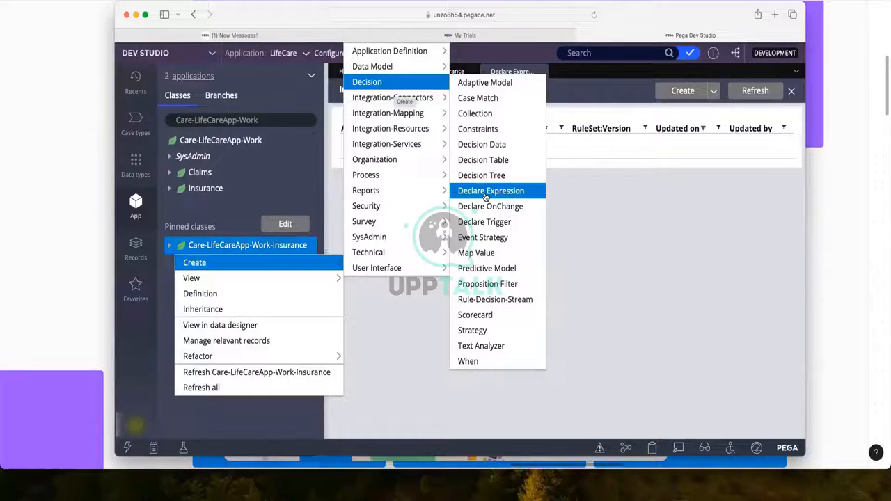
{"action": "left_click", "coordinate": [485, 197]}
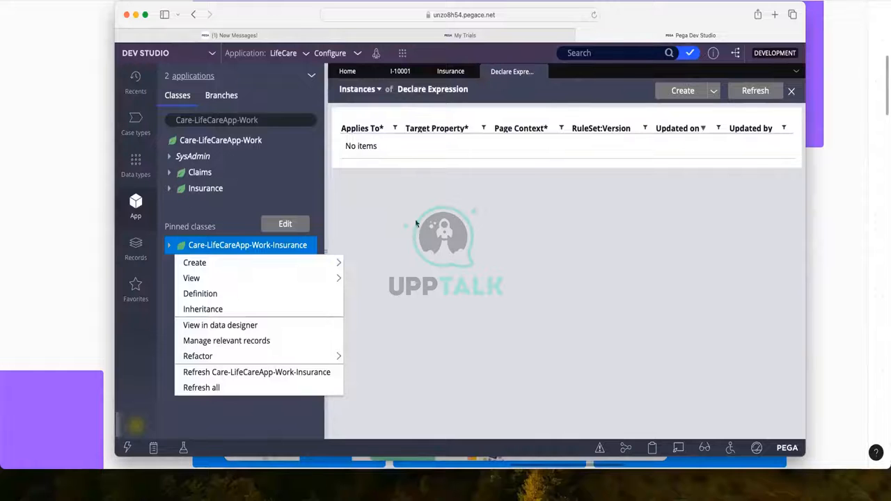
{"action": "left_click", "coordinate": [322, 246]}
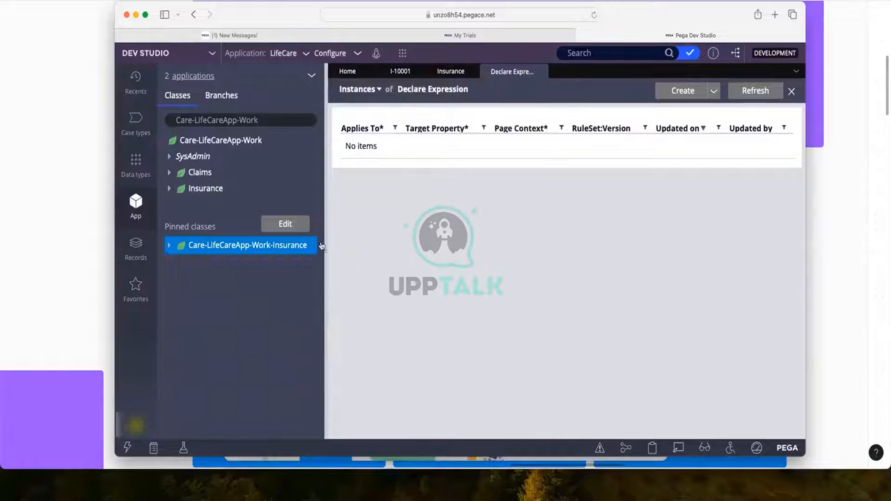
Step: Define an expression for the Country property in the data model of the Care-LifeCareApp-Work-Insurance class
{"action": "left_click", "coordinate": [170, 246]}
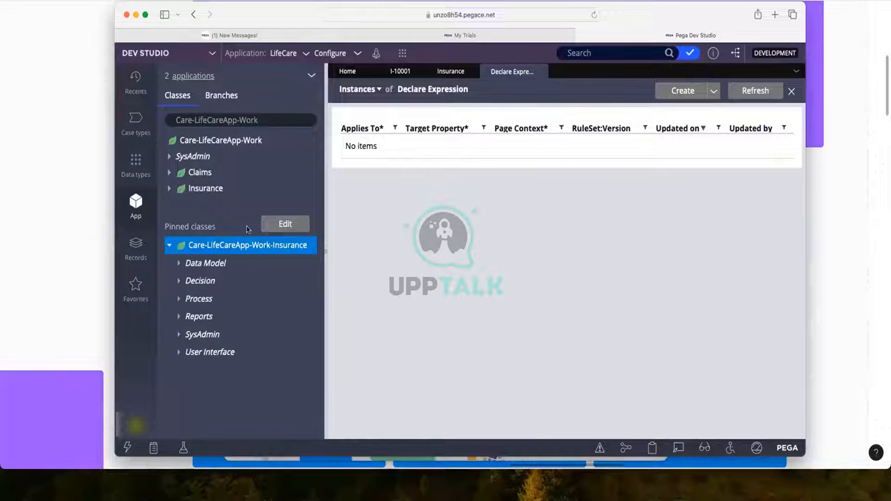
{"action": "left_click", "coordinate": [178, 265]}
{"action": "left_click", "coordinate": [188, 335]}
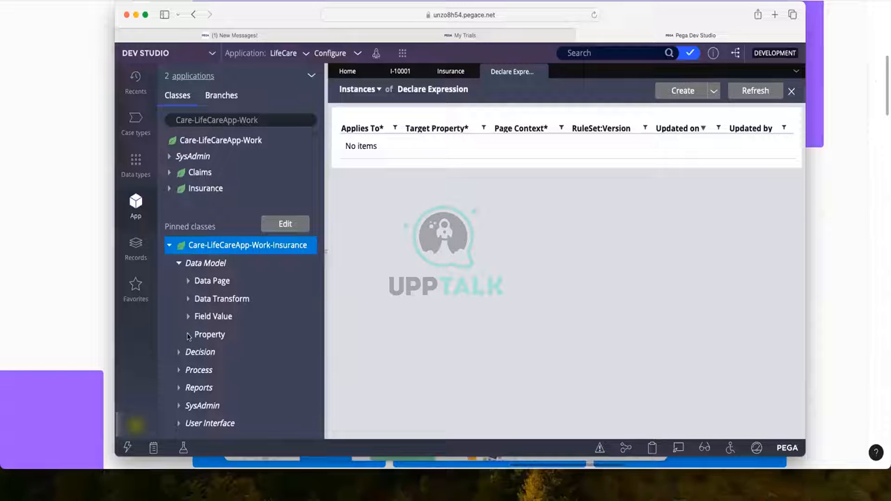
{"action": "scroll", "coordinate": [226, 291], "scroll_direction": "down", "scroll_amount": 5}
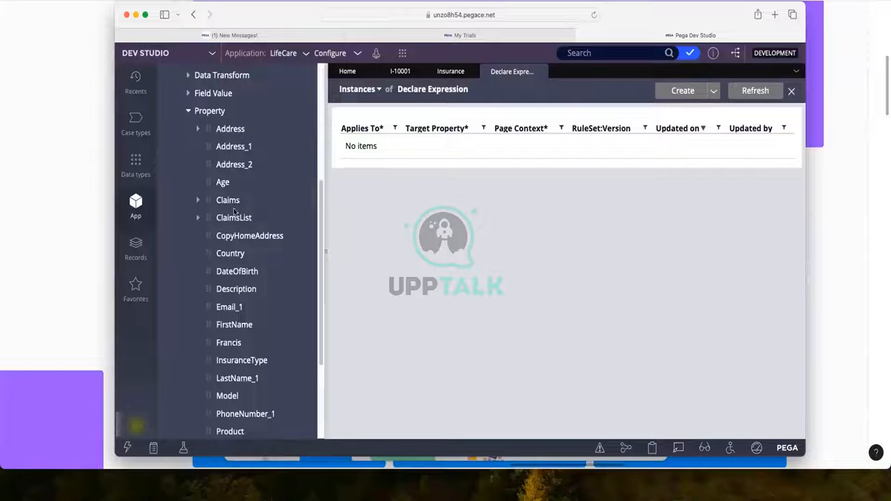
{"action": "right_click", "coordinate": [232, 256]}
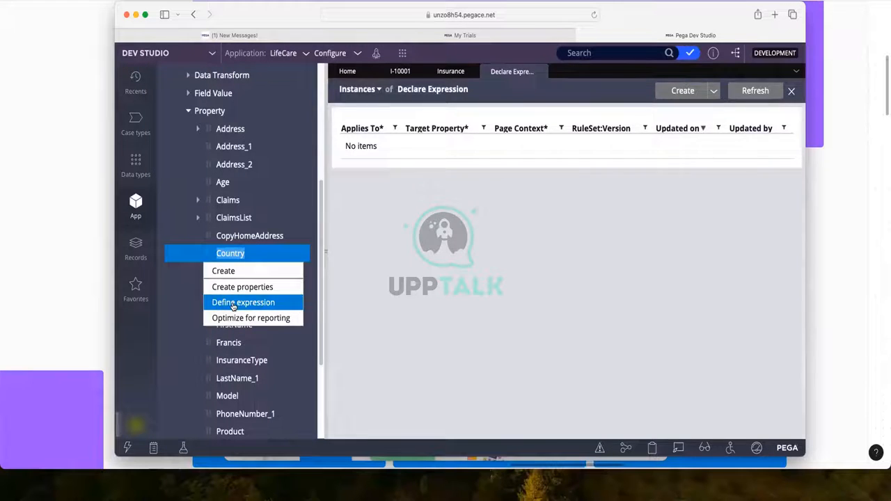
{"action": "left_click", "coordinate": [234, 305]}
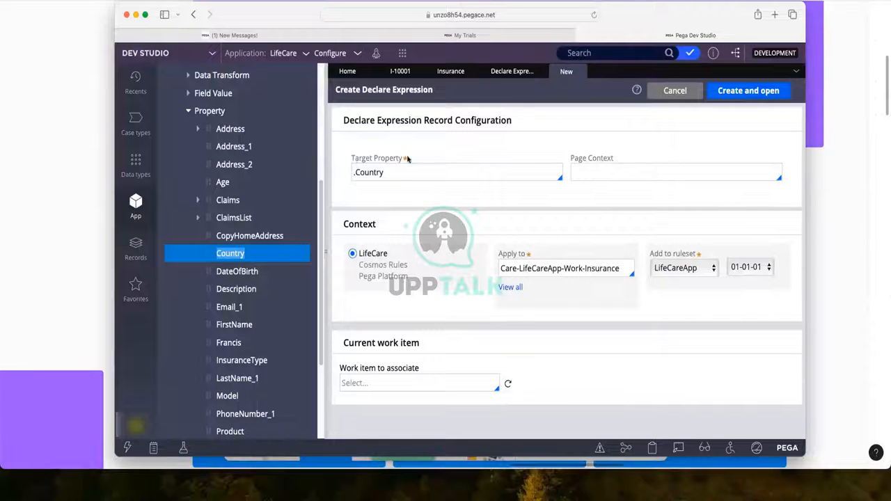
Step: Examine the Target Property and Page Context fields of the new Declare Expression, leaving their values unchanged
{"action": "left_click", "coordinate": [392, 172]}
{"action": "double_click", "coordinate": [359, 173]}
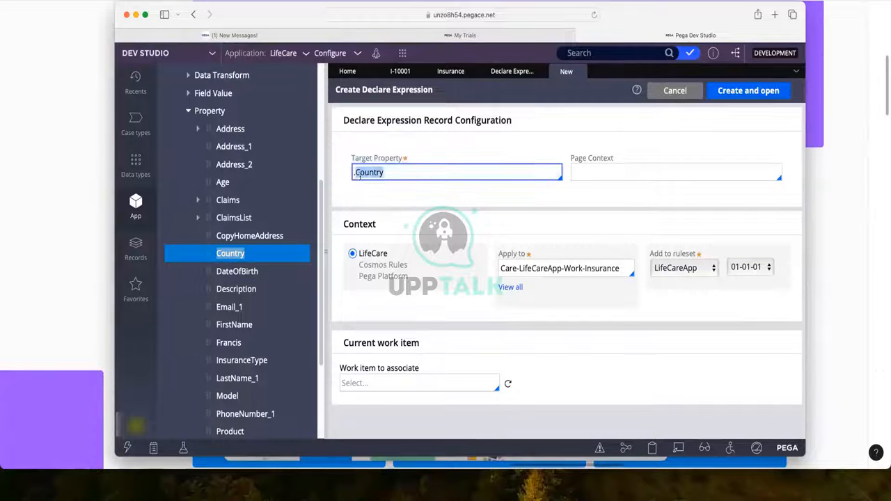
{"action": "left_click", "coordinate": [391, 202]}
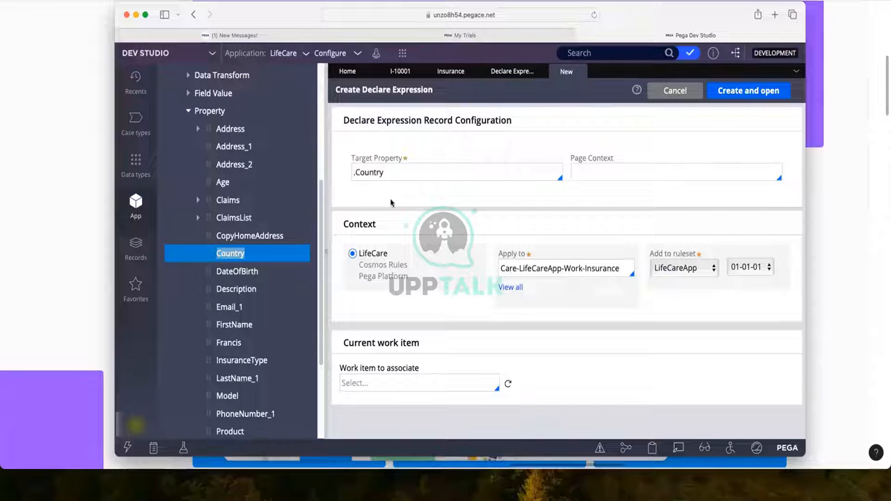
{"action": "left_click", "coordinate": [599, 167]}
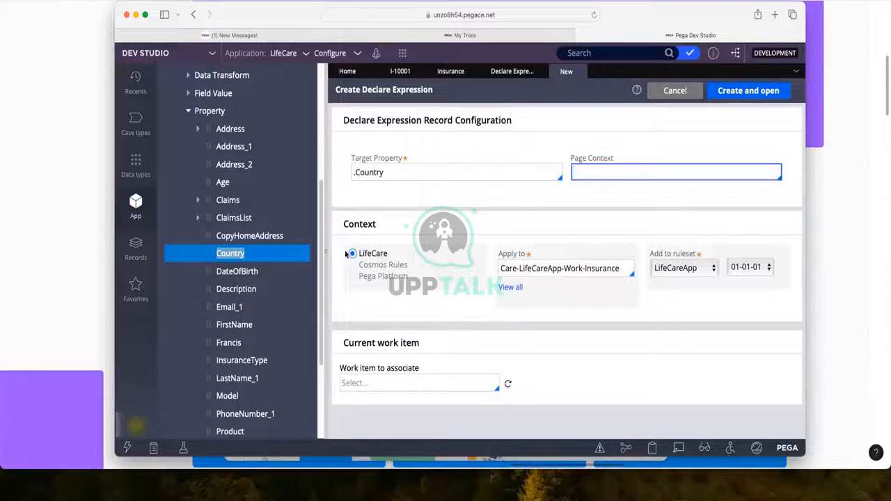
{"action": "scroll", "coordinate": [221, 262], "scroll_direction": "up", "scroll_amount": 2}
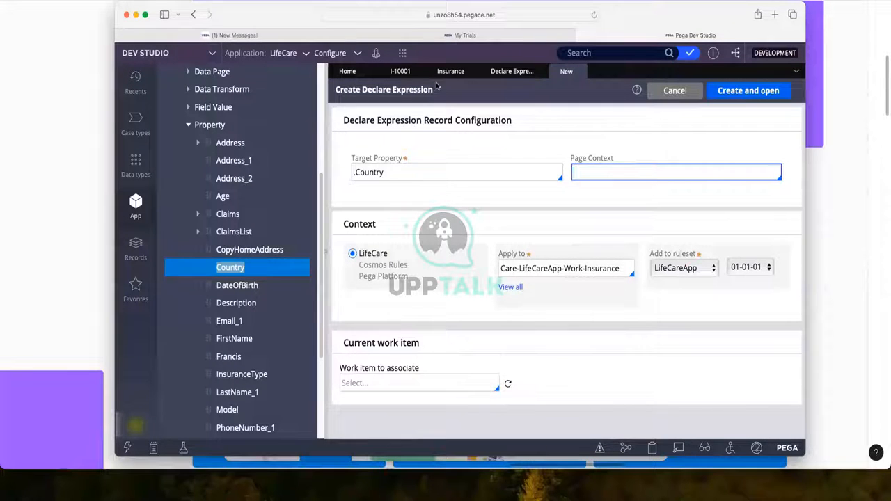
Step: Open the clipboard for Insurance case I-10001 and view the properties on its pyWorkPage
{"action": "left_click", "coordinate": [400, 71]}
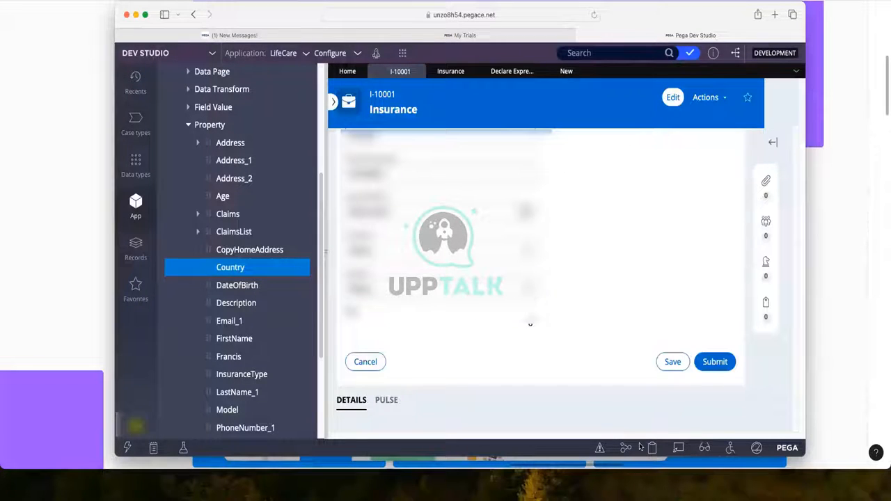
{"action": "left_click", "coordinate": [652, 448]}
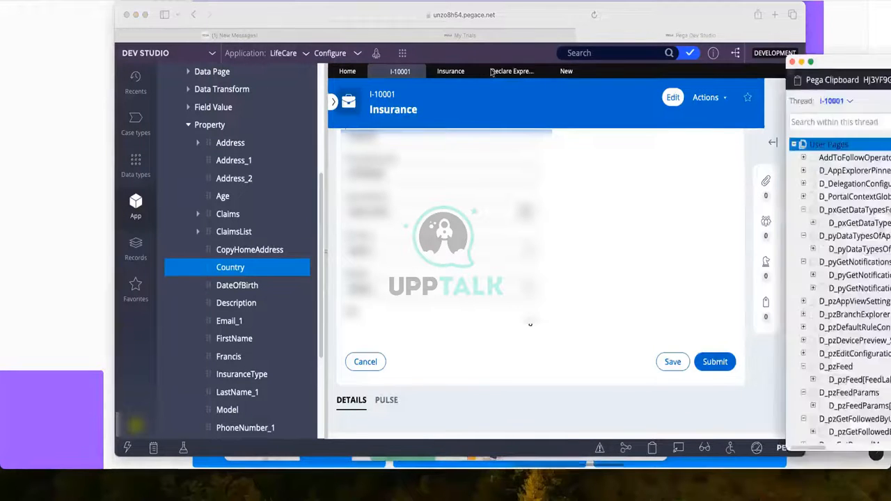
{"action": "scroll", "coordinate": [296, 249], "scroll_direction": "down", "scroll_amount": 7}
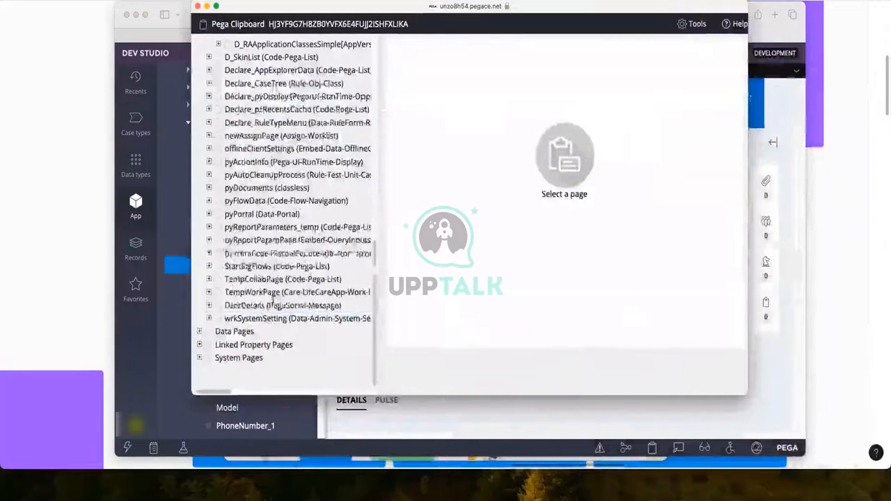
{"action": "scroll", "coordinate": [245, 259], "scroll_direction": "up", "scroll_amount": 4}
{"action": "scroll", "coordinate": [245, 259], "scroll_direction": "down", "scroll_amount": 6}
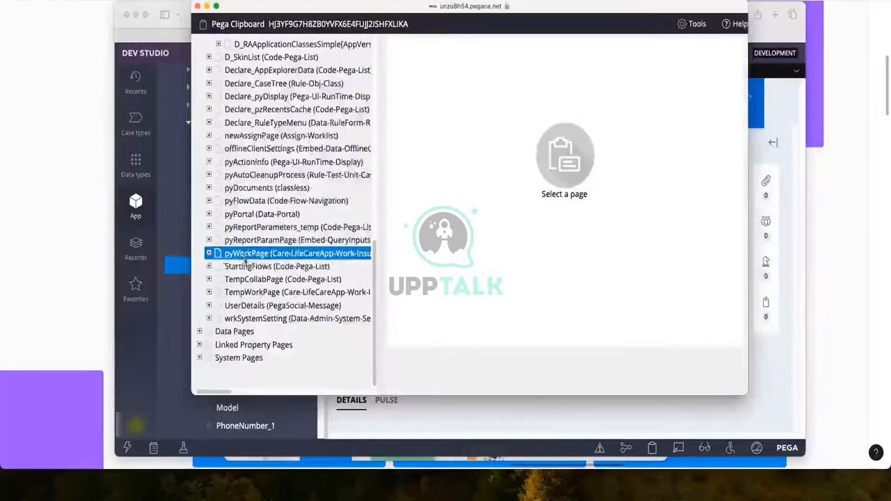
{"action": "left_click", "coordinate": [255, 254]}
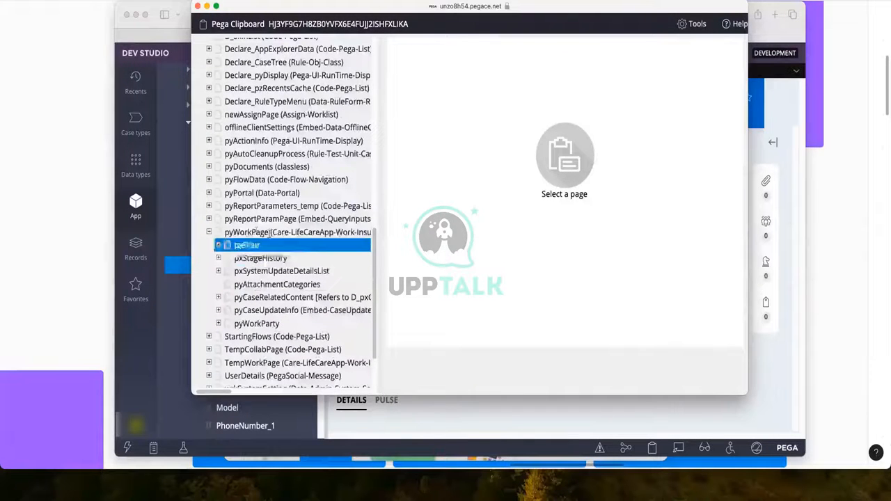
{"action": "left_click", "coordinate": [262, 233]}
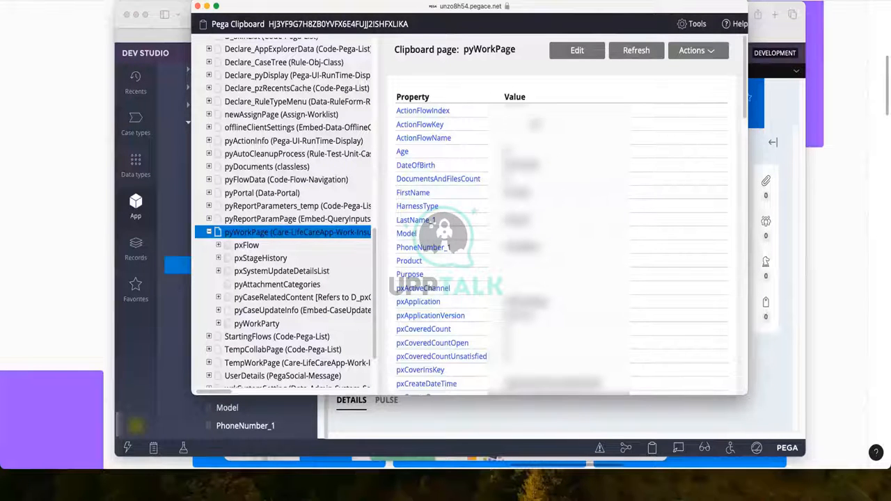
{"action": "left_click_drag", "start_coordinate": [568, 14], "coordinate": [637, 30]}
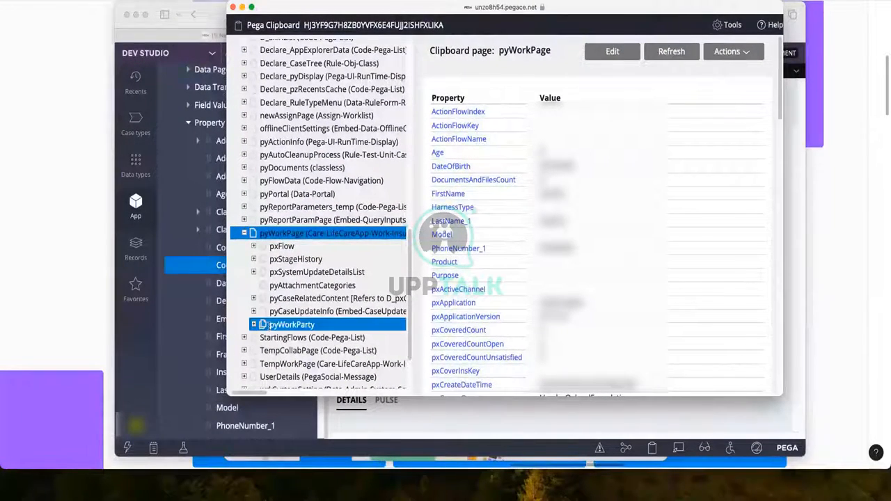
Step: Inspect the pyWorkParty page under pyWorkPage, close the clipboard and return to the new Declare Expression form
{"action": "left_click", "coordinate": [311, 325]}
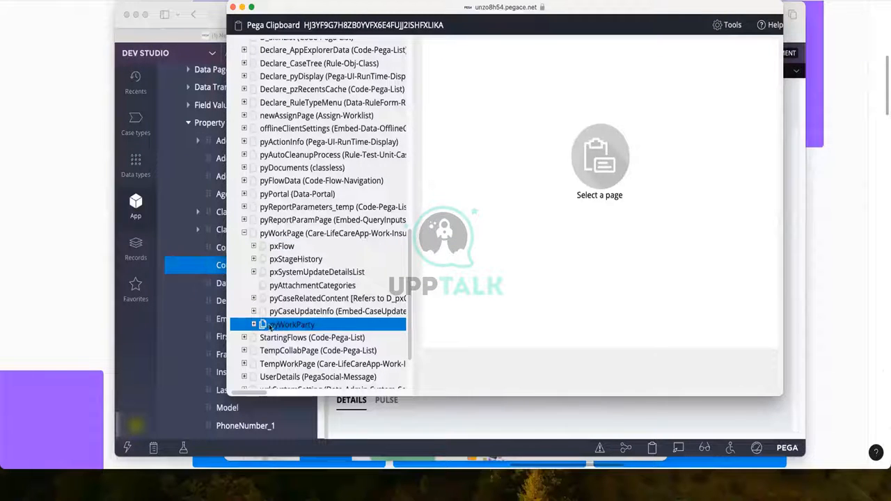
{"action": "left_click", "coordinate": [253, 325]}
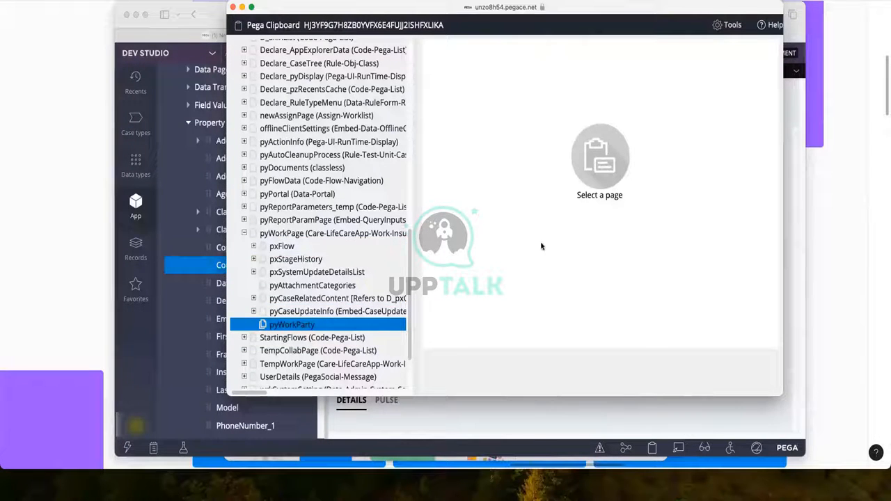
{"action": "left_click_drag", "start_coordinate": [581, 9], "coordinate": [575, 58]}
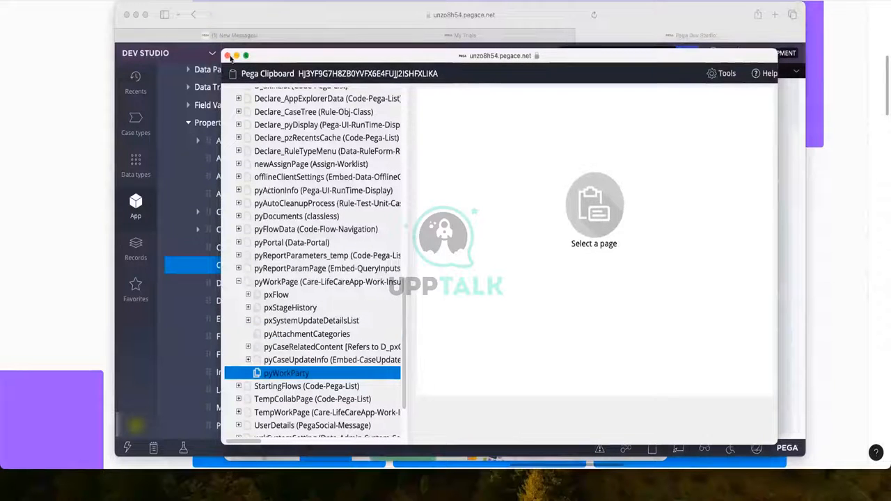
{"action": "left_click", "coordinate": [227, 56]}
{"action": "left_click", "coordinate": [548, 74]}
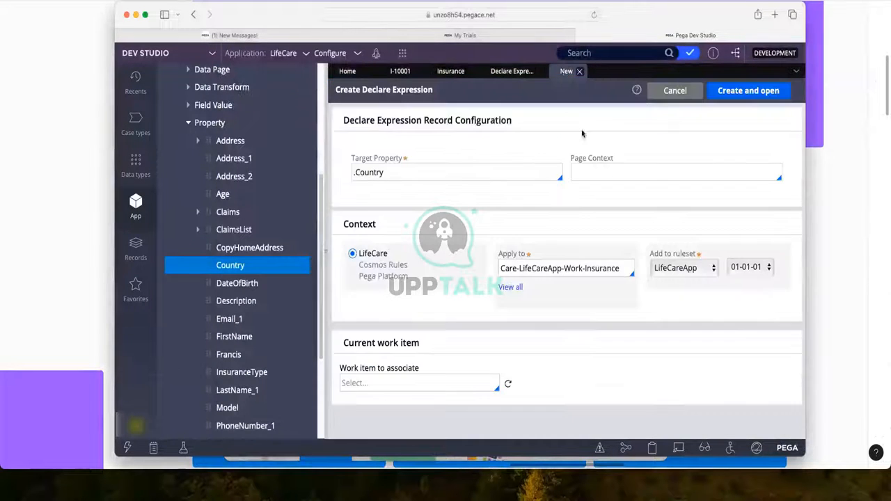
Step: Create and open the .Country Declare Expression for Care-LifeCareApp-Work-Insurance in ruleset LifeCareApp 01-01-01, leaving Page Context blank
{"action": "left_click", "coordinate": [624, 172]}
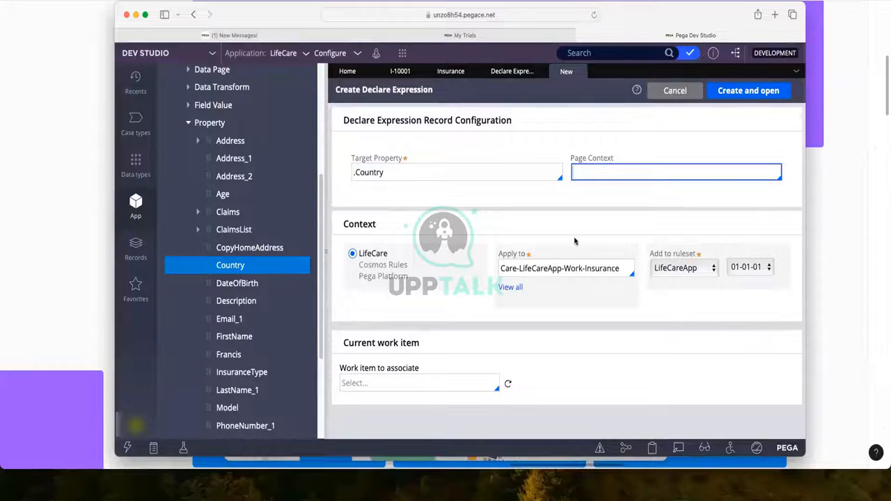
{"action": "left_click", "coordinate": [758, 94]}
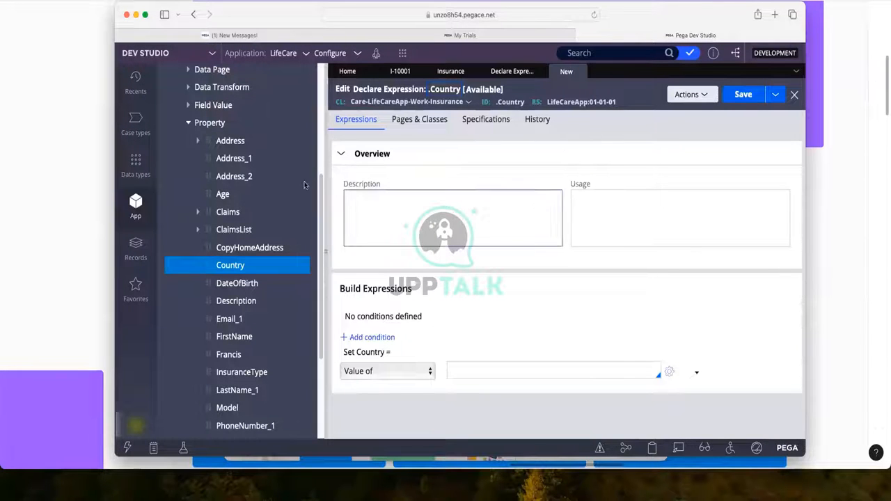
Step: Review the Description and Usage fields in the overview of the Country Declare Expression, leaving both empty
{"action": "left_click", "coordinate": [389, 208]}
{"action": "left_click", "coordinate": [663, 206]}
{"action": "left_click", "coordinate": [460, 222]}
{"action": "left_click", "coordinate": [612, 202]}
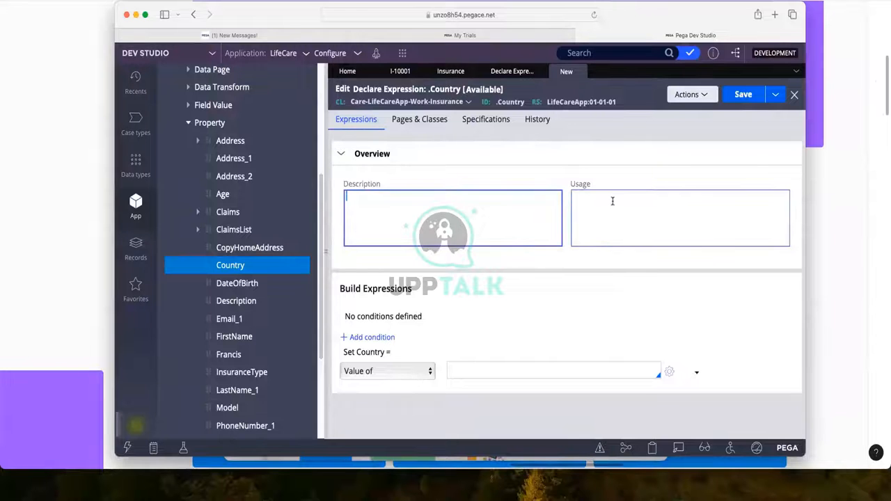
{"action": "left_click", "coordinate": [421, 212]}
{"action": "left_click", "coordinate": [602, 210]}
{"action": "left_click", "coordinate": [603, 211]}
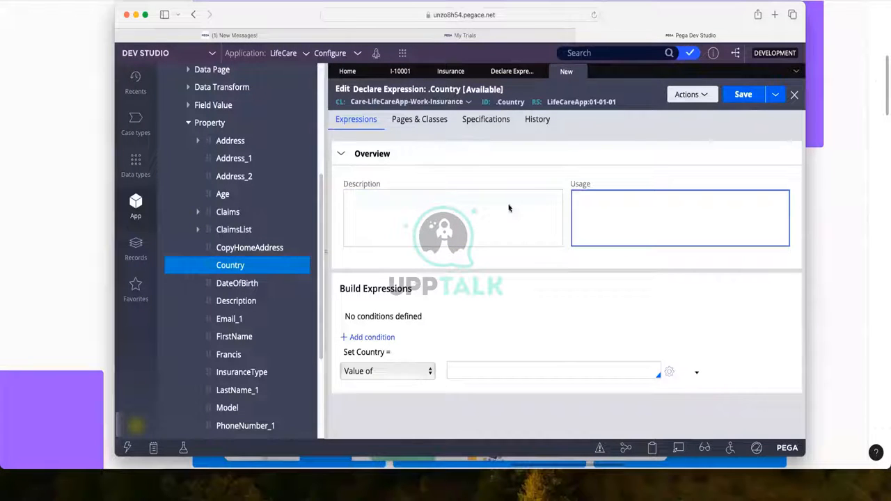
Step: Examine the rule's ID and the Build Expressions section, including its conditions and the Set Country assignment
{"action": "double_click", "coordinate": [510, 102]}
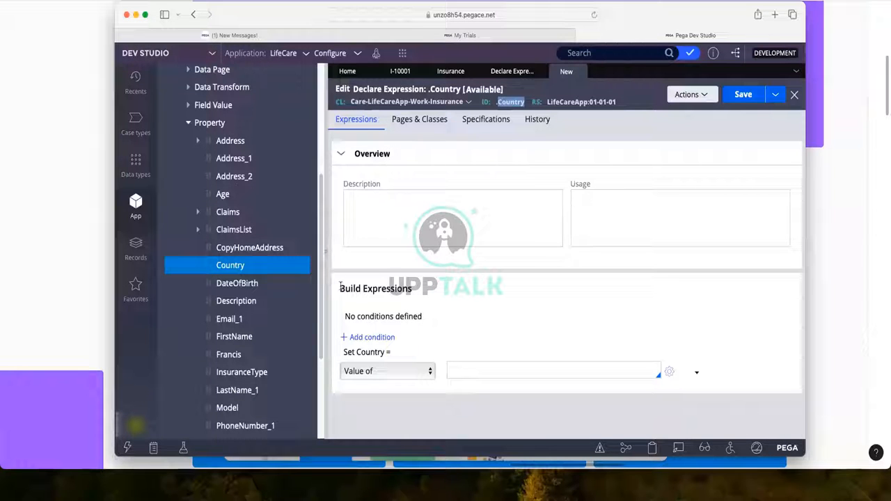
{"action": "left_click_drag", "start_coordinate": [341, 285], "coordinate": [419, 286]}
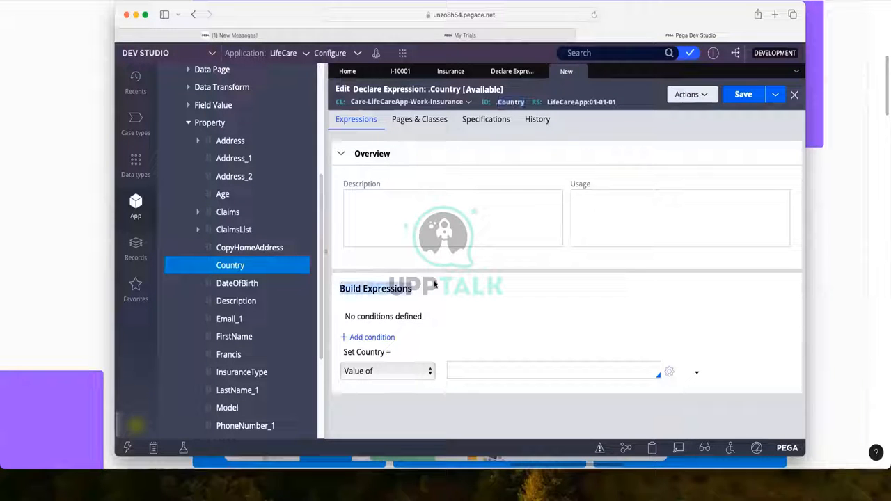
{"action": "left_click", "coordinate": [433, 285]}
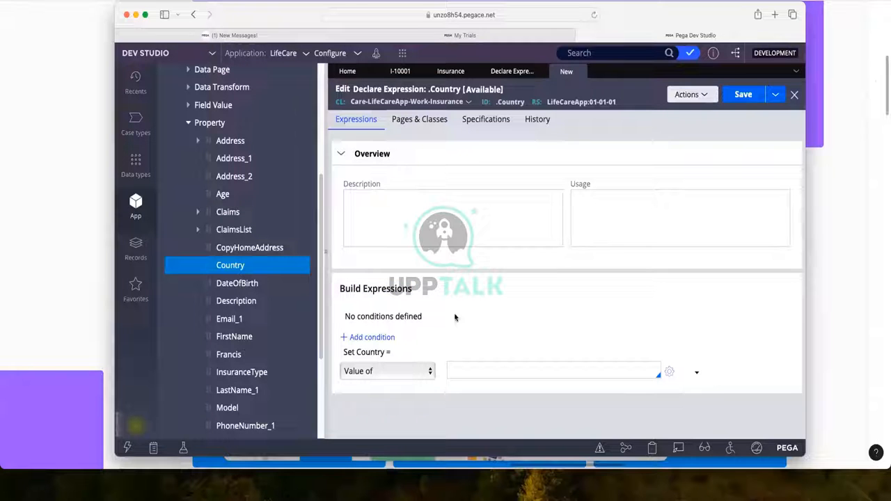
{"action": "left_click_drag", "start_coordinate": [346, 319], "coordinate": [453, 318]}
{"action": "left_click", "coordinate": [355, 359]}
{"action": "left_click", "coordinate": [355, 360]}
{"action": "triple_click", "coordinate": [355, 352]}
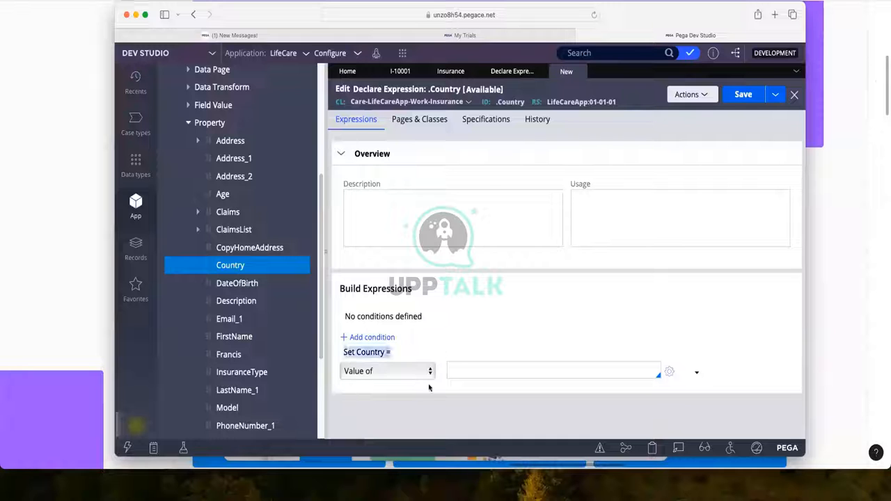
{"action": "left_click", "coordinate": [446, 352]}
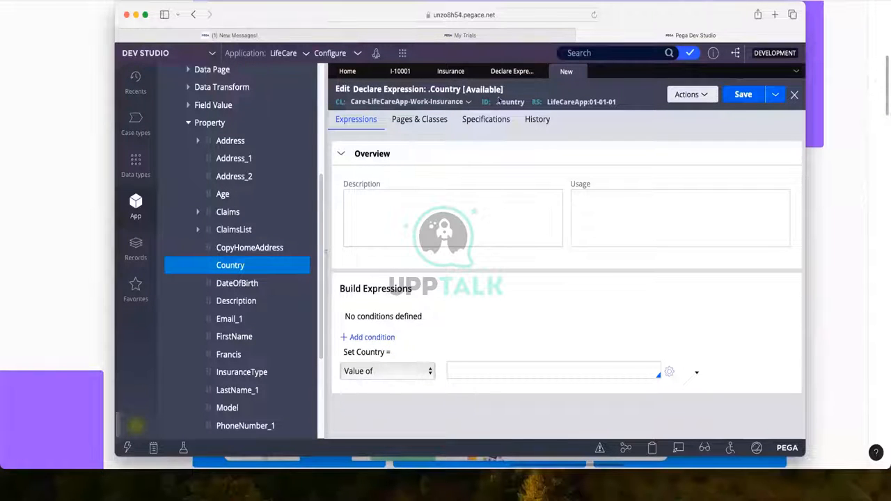
Step: Review the available calculation types for setting Country, keeping Value of, and inspect the empty value field
{"action": "left_click", "coordinate": [395, 376]}
{"action": "left_click", "coordinate": [465, 302]}
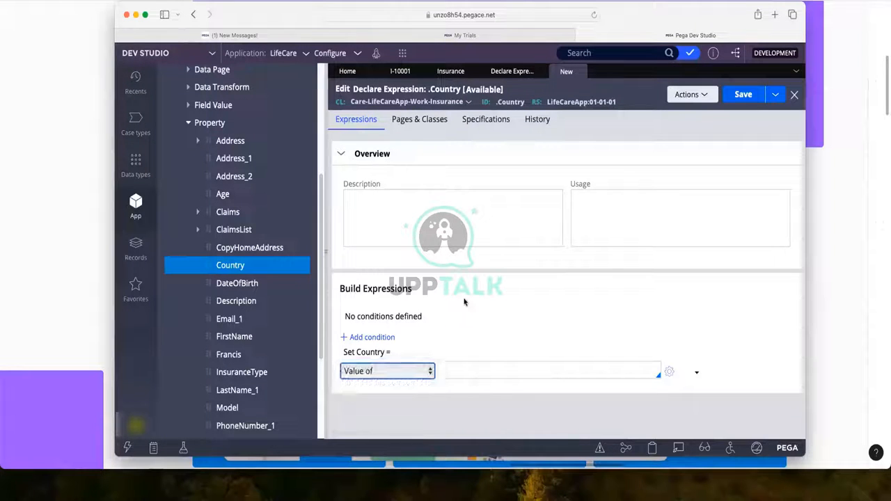
{"action": "left_click", "coordinate": [367, 374]}
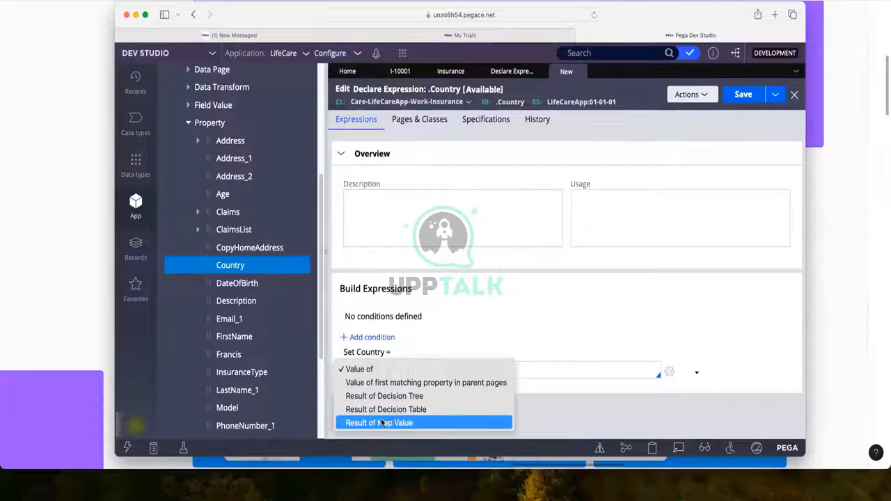
{"action": "left_click", "coordinate": [487, 369]}
{"action": "left_click", "coordinate": [485, 376]}
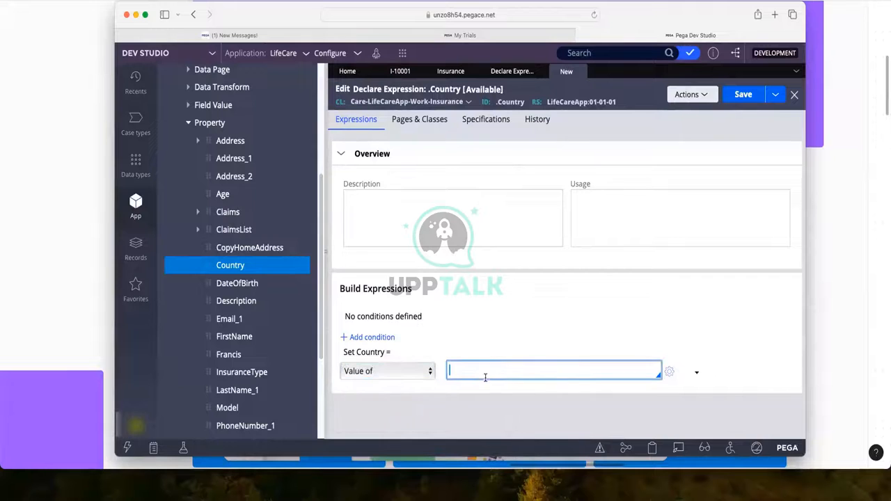
Step: Open the expression builder for the Country value, search its functions for datetimedifference and read the function's description
{"action": "left_click", "coordinate": [671, 375]}
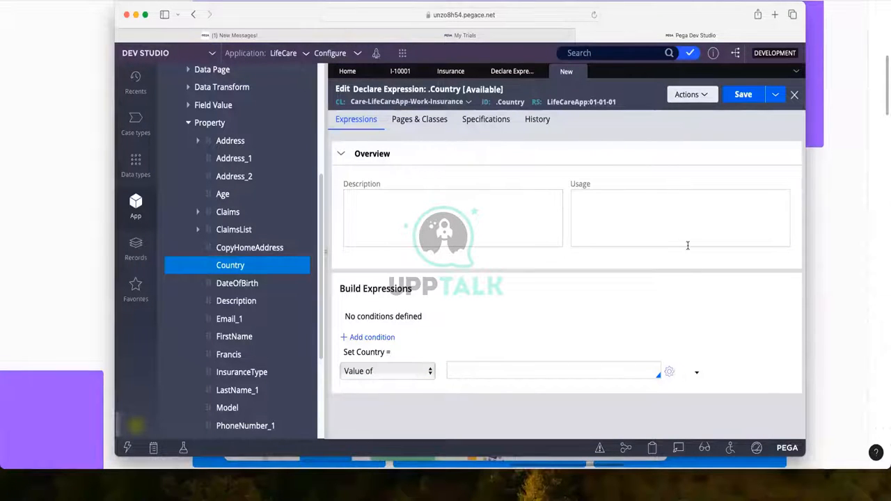
{"action": "left_click", "coordinate": [670, 372]}
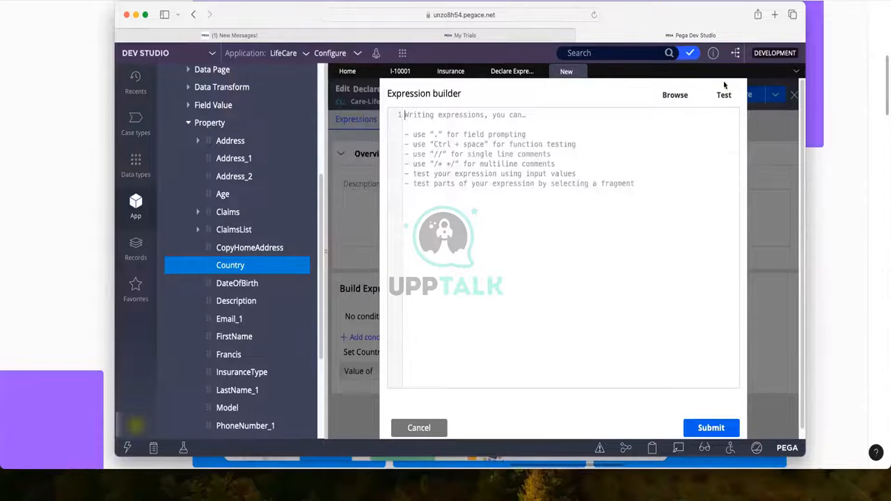
{"action": "left_click", "coordinate": [676, 96]}
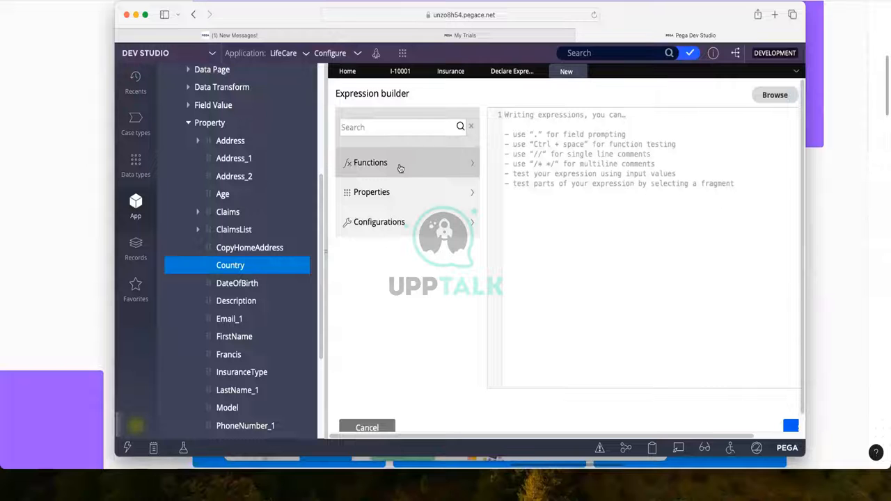
{"action": "left_click", "coordinate": [400, 168]}
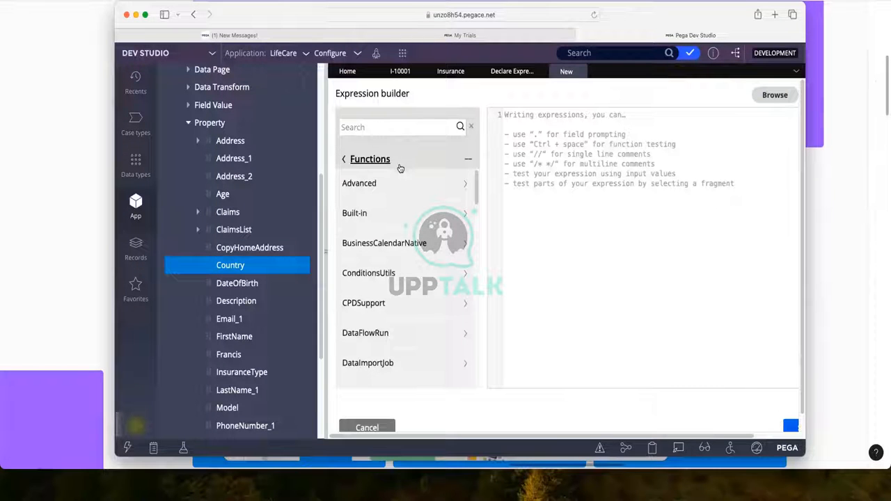
{"action": "left_click", "coordinate": [365, 126]}
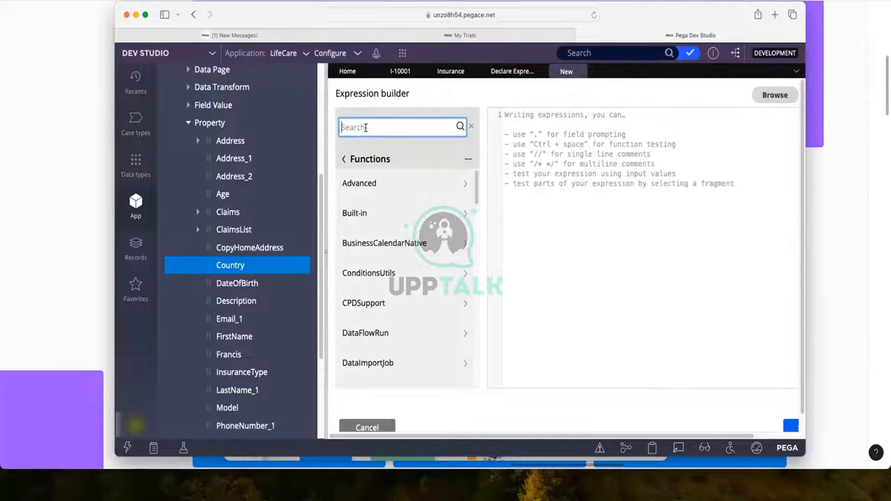
{"action": "type", "text": "date"}
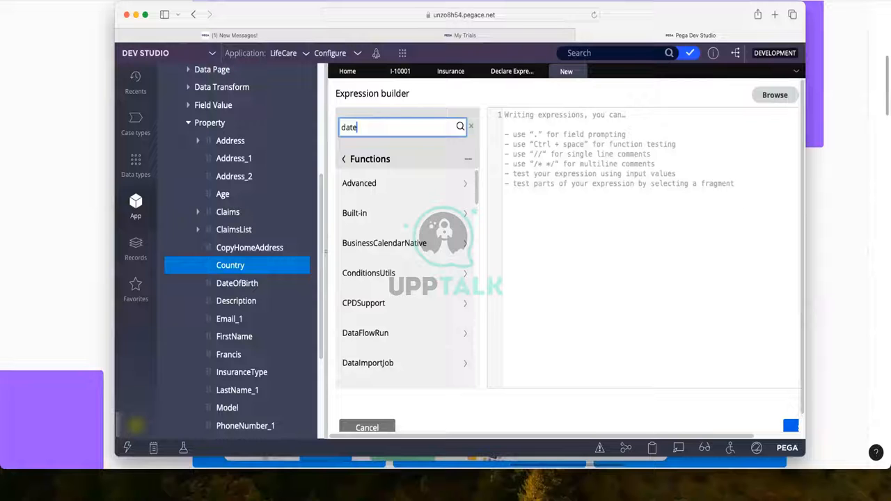
{"action": "type", "text": "timedifference"}
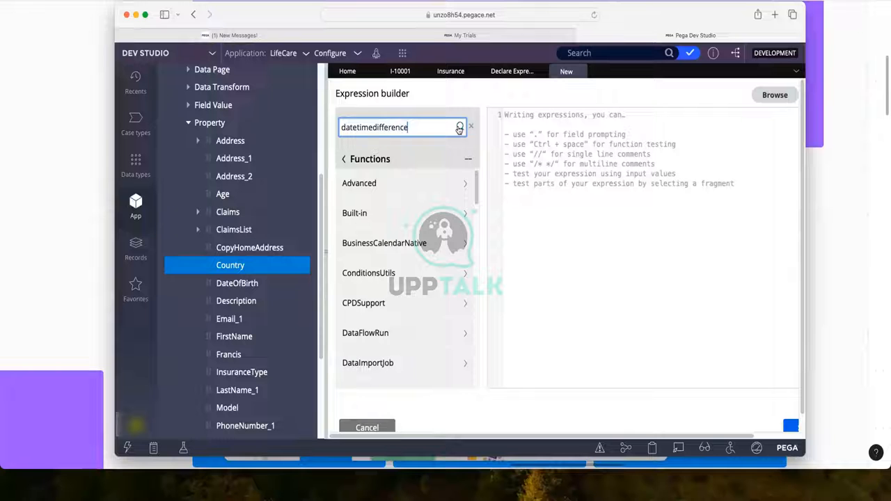
{"action": "left_click", "coordinate": [460, 127]}
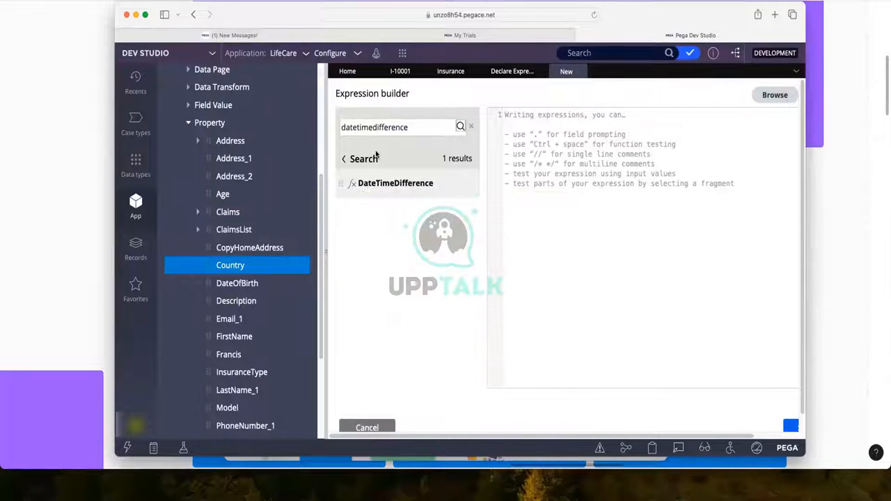
{"action": "mouse_move", "coordinate": [387, 187]}
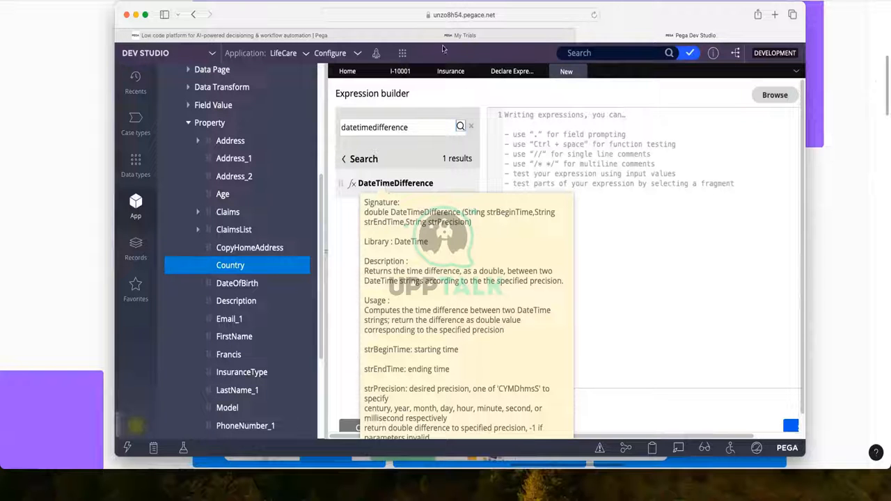
Step: View the custom calculation of the Age field in the Insurance data model, examining the DateTimeDifference arguments
{"action": "left_click", "coordinate": [446, 71]}
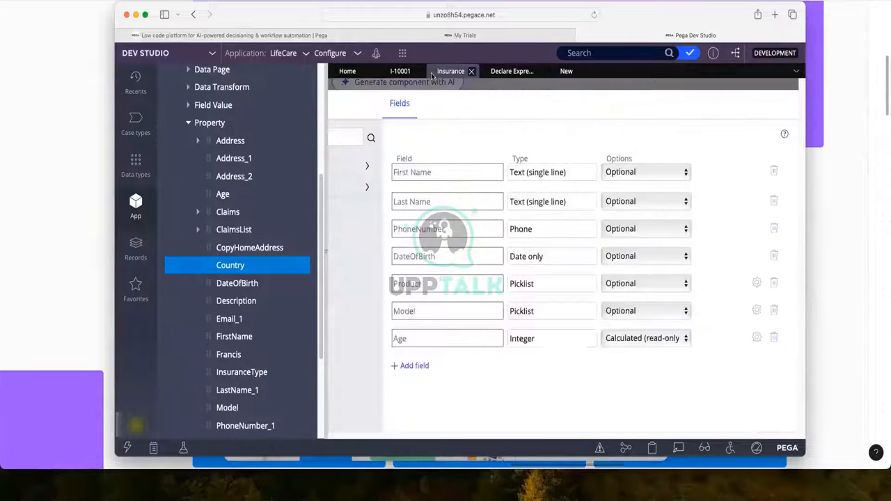
{"action": "left_click", "coordinate": [756, 338]}
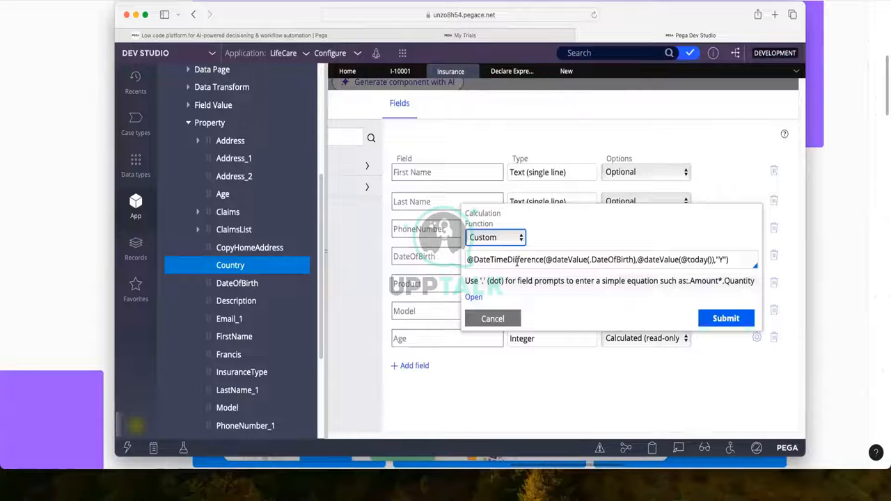
{"action": "left_click_drag", "start_coordinate": [466, 260], "coordinate": [711, 259]}
{"action": "left_click", "coordinate": [719, 259]}
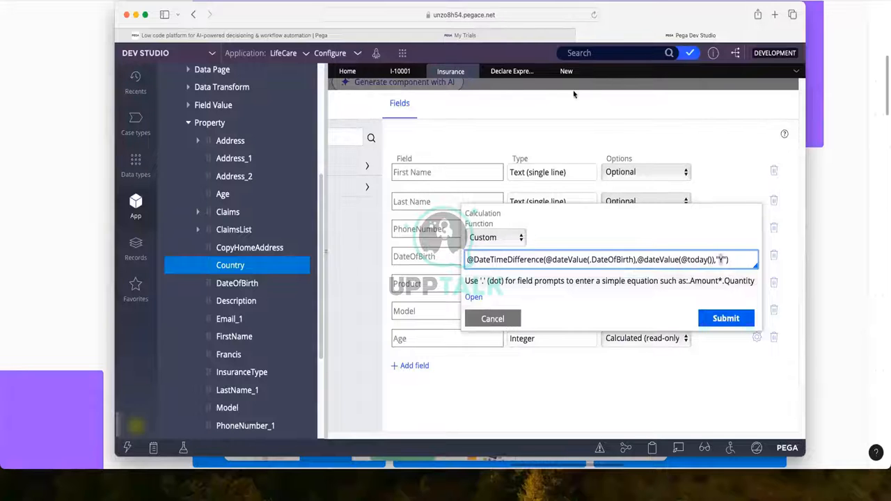
Step: Return to the Country expression builder, search for the sum function and add it to the expression
{"action": "left_click", "coordinate": [565, 72]}
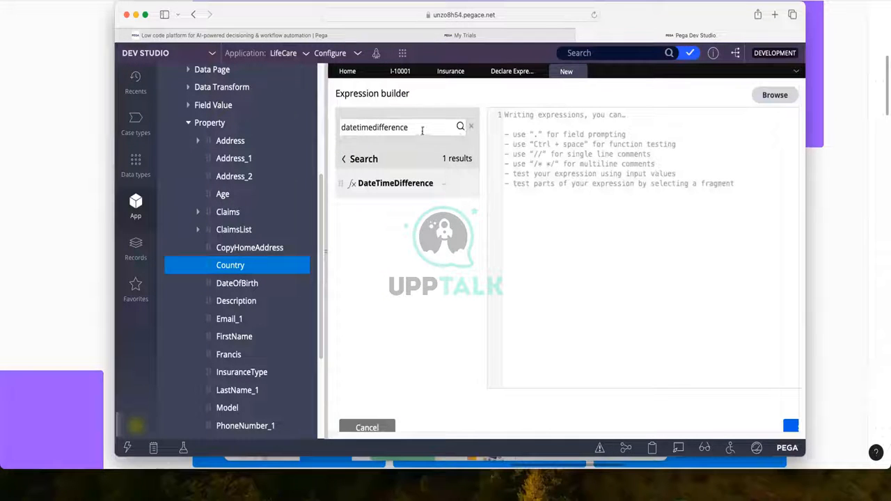
{"action": "double_click", "coordinate": [422, 129]}
{"action": "key", "text": "BackSpace"}
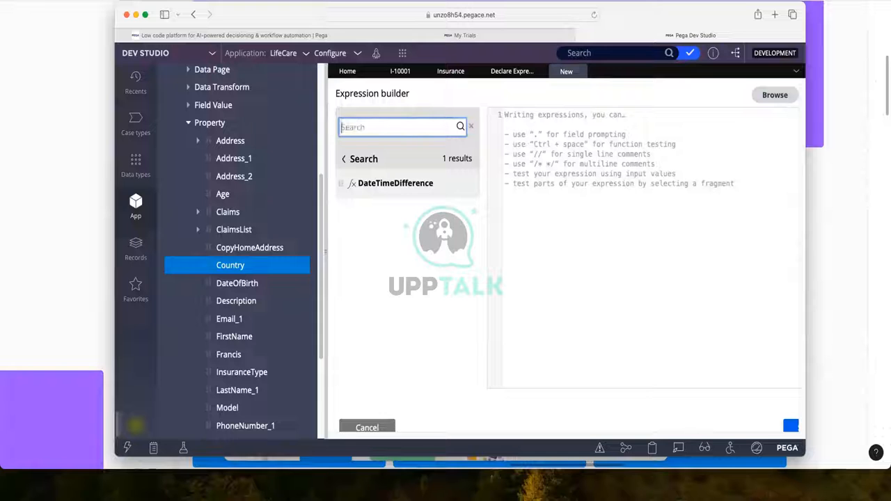
{"action": "type", "text": "sum"}
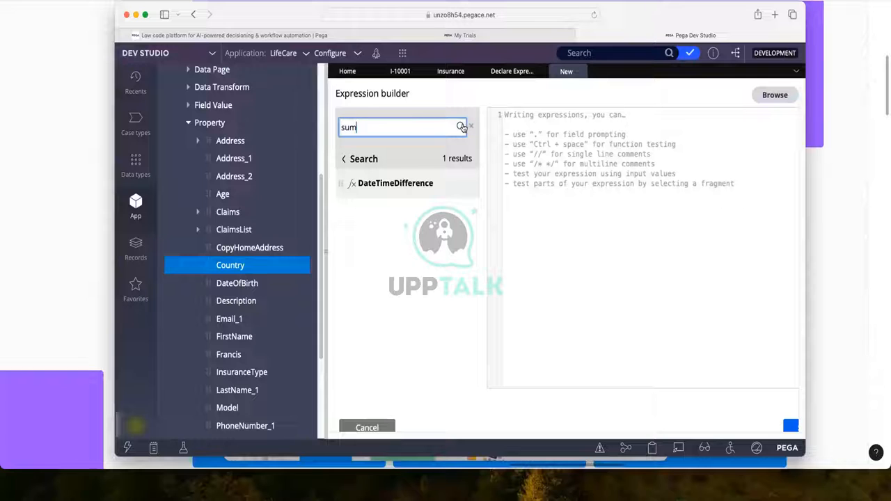
{"action": "left_click", "coordinate": [460, 126]}
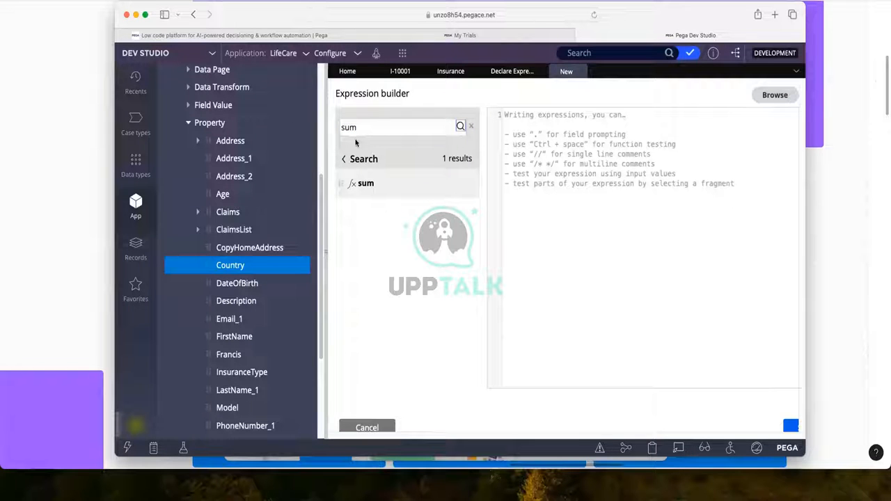
{"action": "mouse_move", "coordinate": [362, 190]}
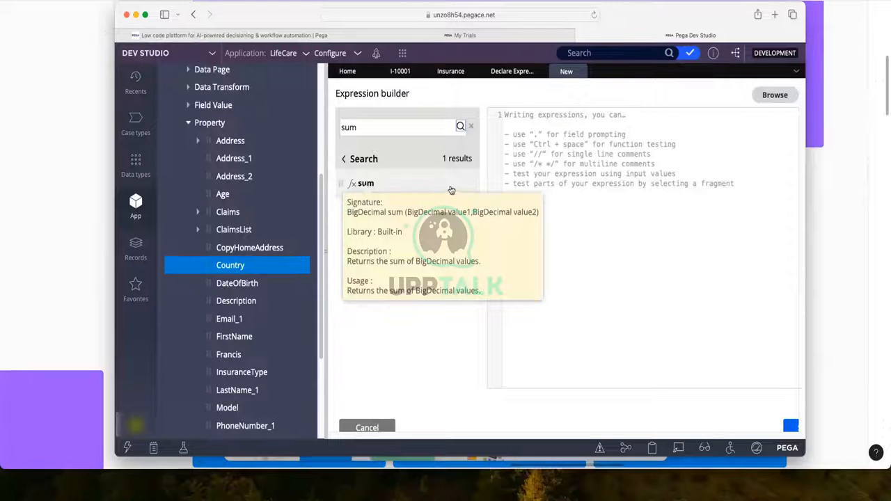
{"action": "left_click", "coordinate": [446, 186]}
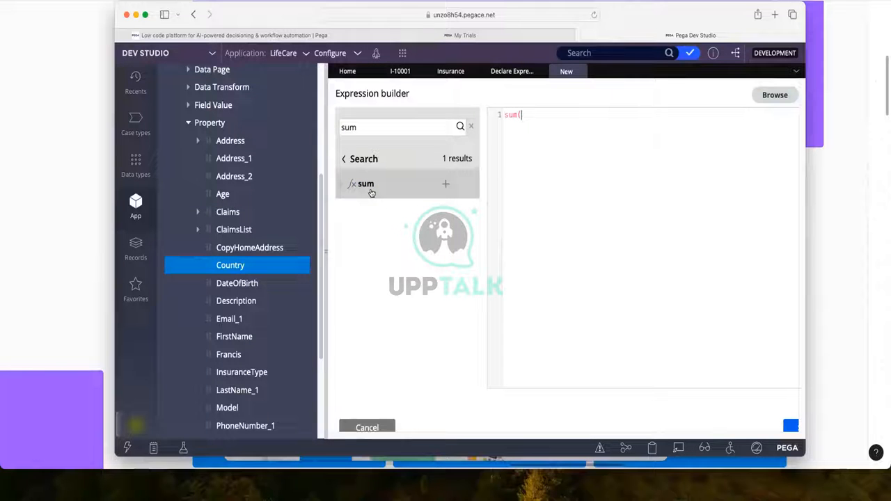
Step: Complete the sum expression with "Param.Value1" and "Param.value2" as its two arguments
{"action": "mouse_move", "coordinate": [373, 186]}
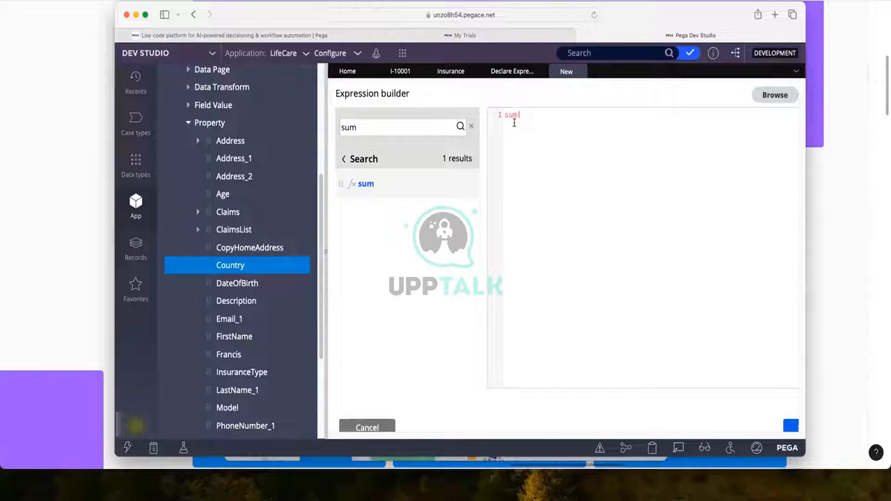
{"action": "type", "text": "P"}
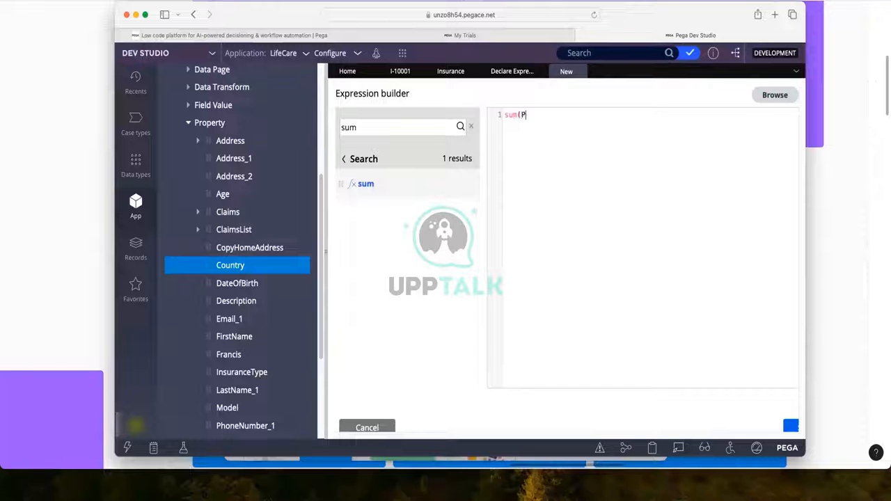
{"action": "type", "text": "aram.V"}
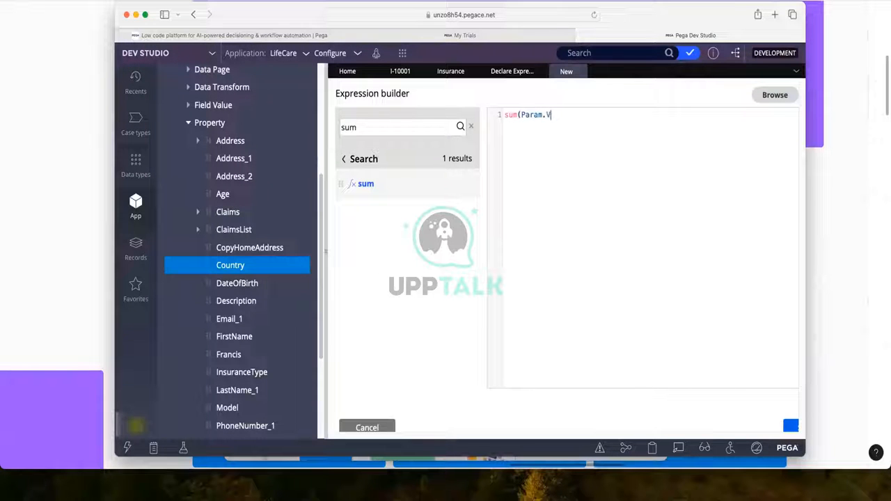
{"action": "type", "text": "alue1"}
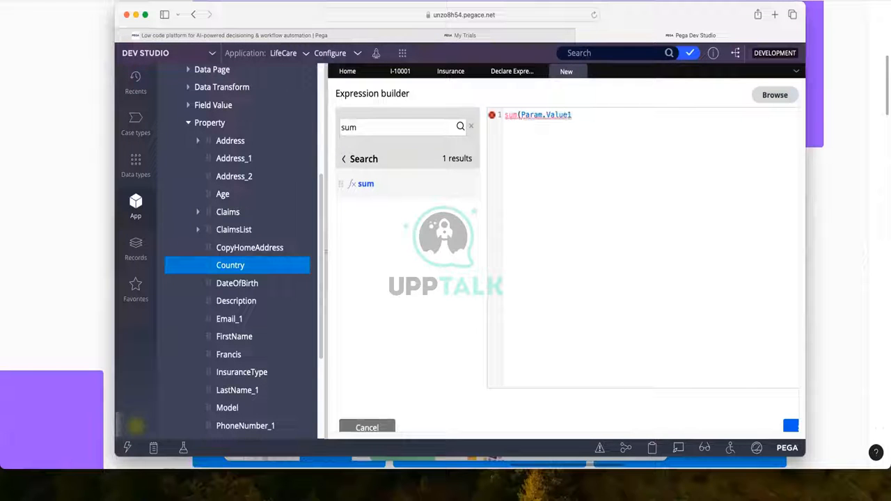
{"action": "type", "text": ",Param"}
{"action": "type", "text": ".val"}
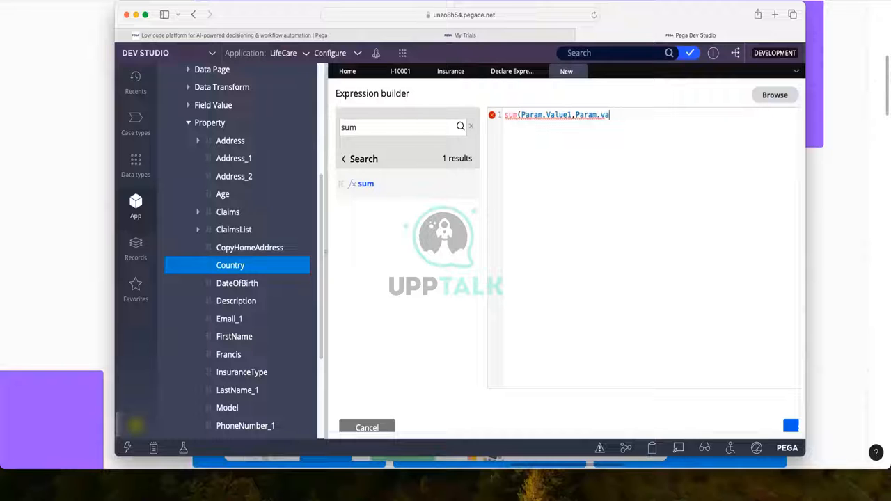
{"action": "type", "text": "ue2"}
{"action": "type", "text": ")"}
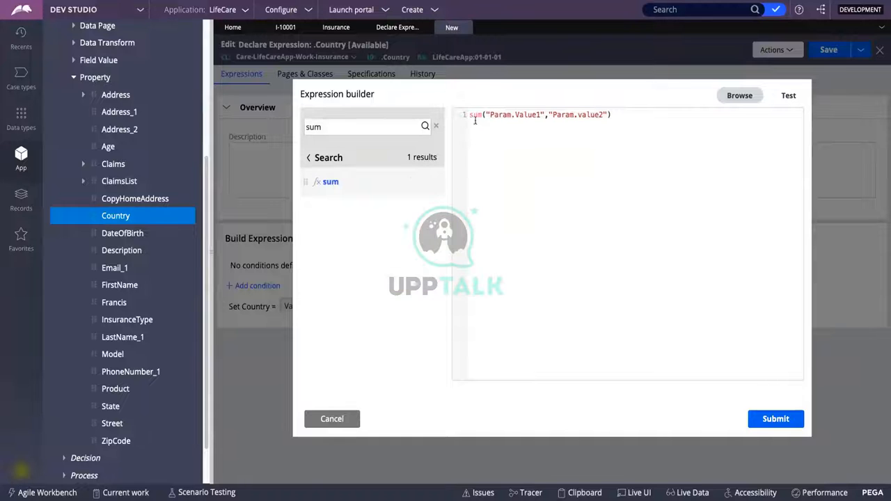
Step: Replace both parameter arguments of the sum expression with the numbers 10 and 12
{"action": "left_click_drag", "start_coordinate": [485, 115], "coordinate": [545, 113]}
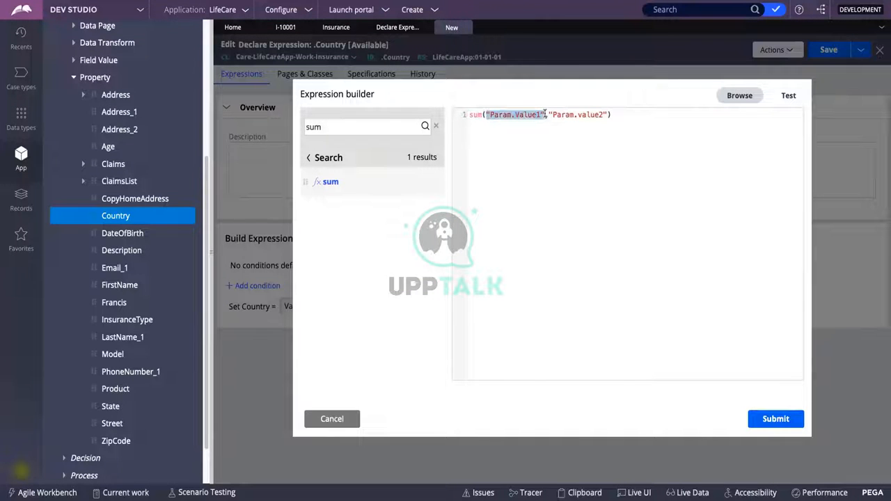
{"action": "key", "text": "BackSpace"}
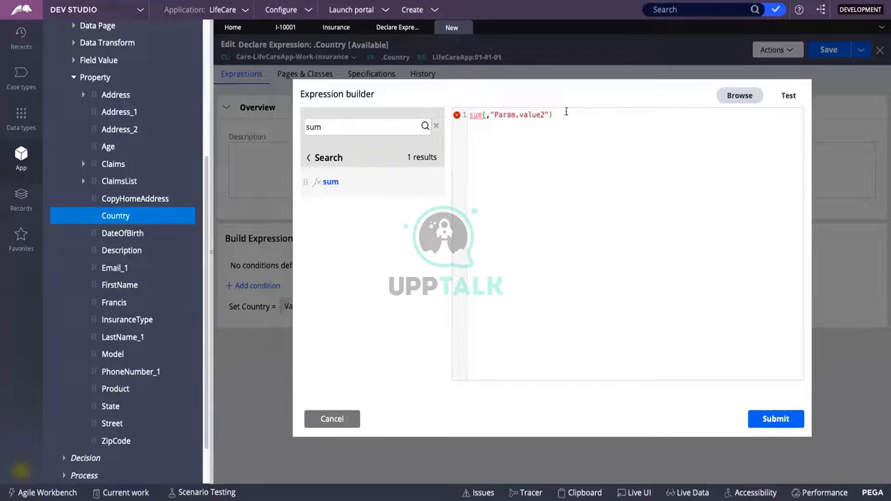
{"action": "left_click_drag", "start_coordinate": [550, 114], "coordinate": [491, 114]}
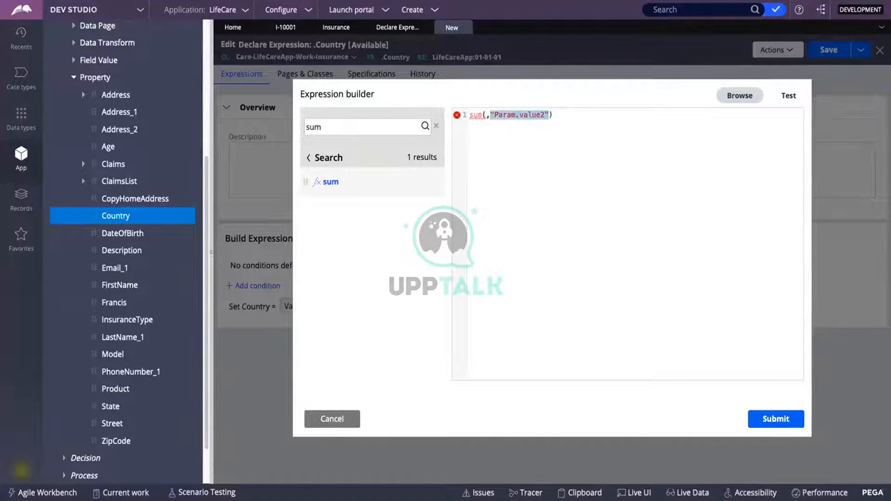
{"action": "key", "text": "BackSpace"}
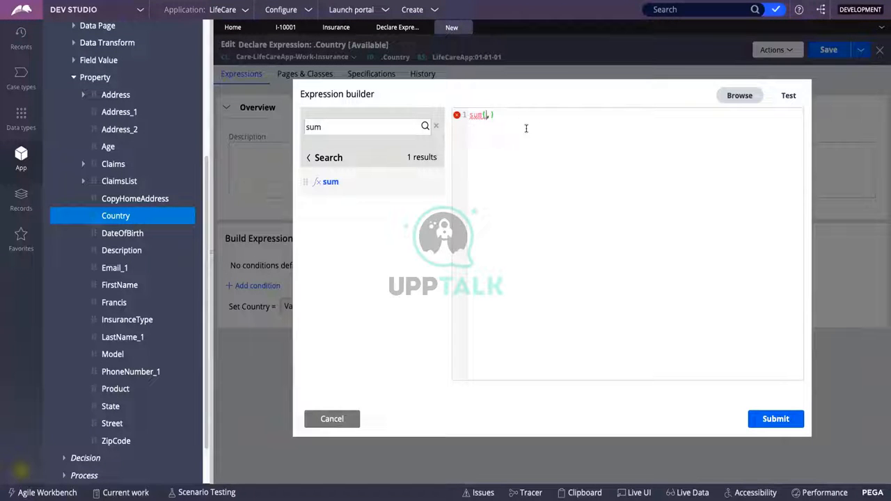
{"action": "type", "text": "10,12"}
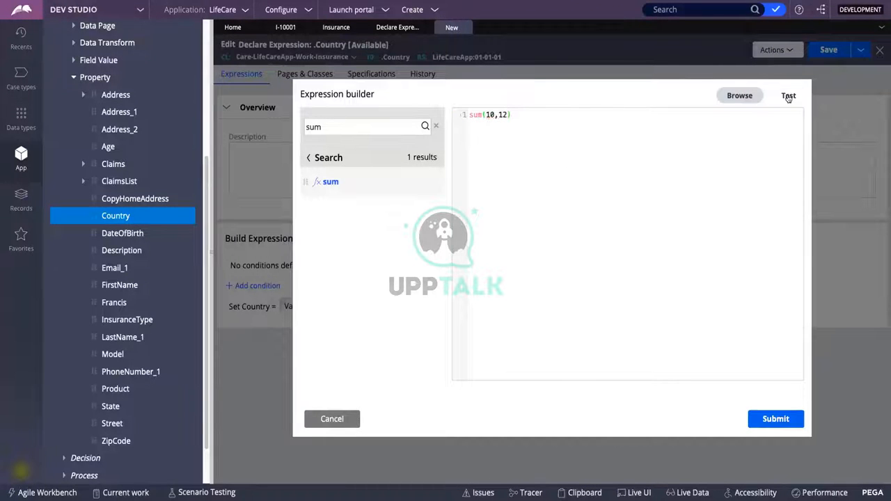
Step: Test the sum(10,12) expression, then cancel the expression builder without submitting
{"action": "left_click", "coordinate": [788, 97]}
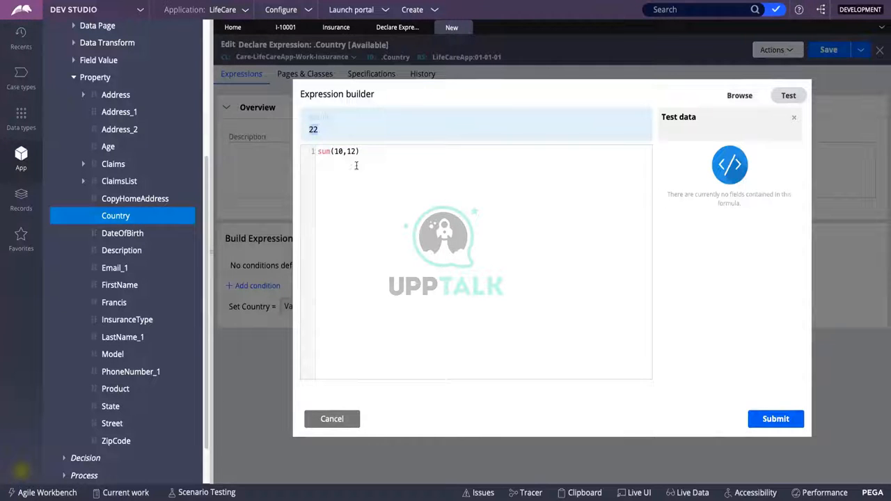
{"action": "left_click_drag", "start_coordinate": [333, 151], "coordinate": [343, 152]}
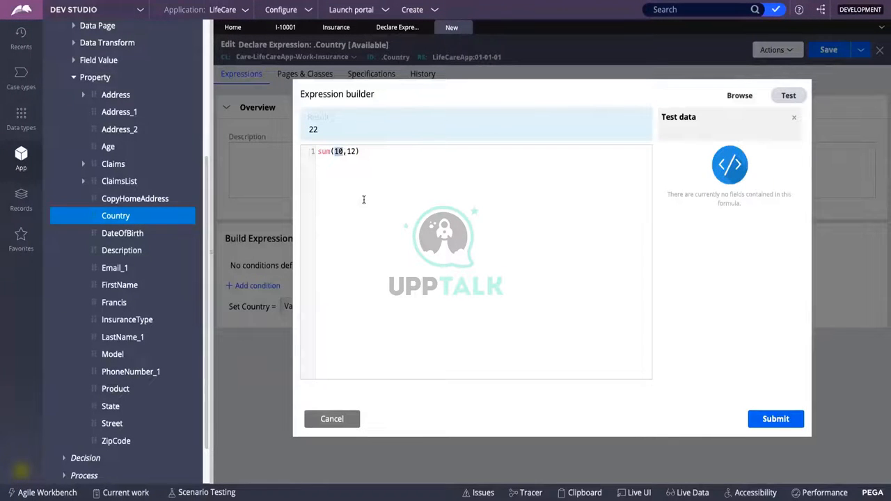
{"action": "left_click", "coordinate": [342, 151]}
{"action": "left_click", "coordinate": [327, 417]}
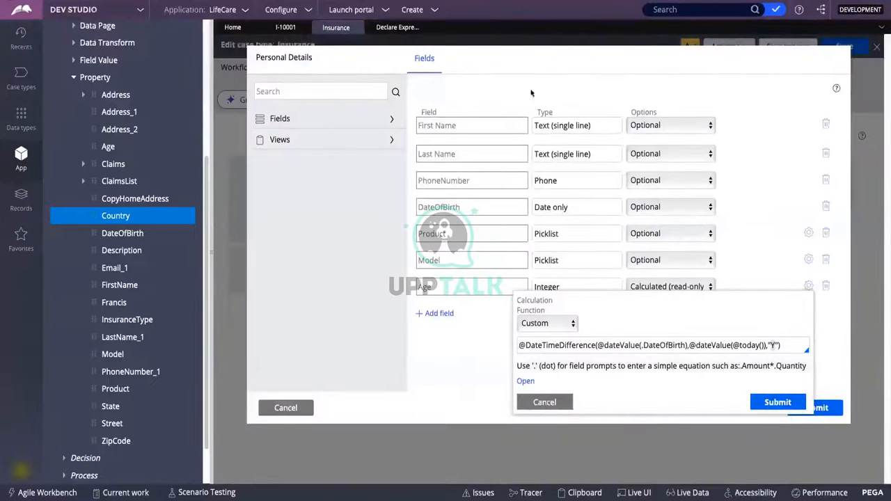
Step: Look through the Country property's actions and the Records categories, closing the Age calculation and Personal Details dialogs without submitting
{"action": "left_click", "coordinate": [547, 406]}
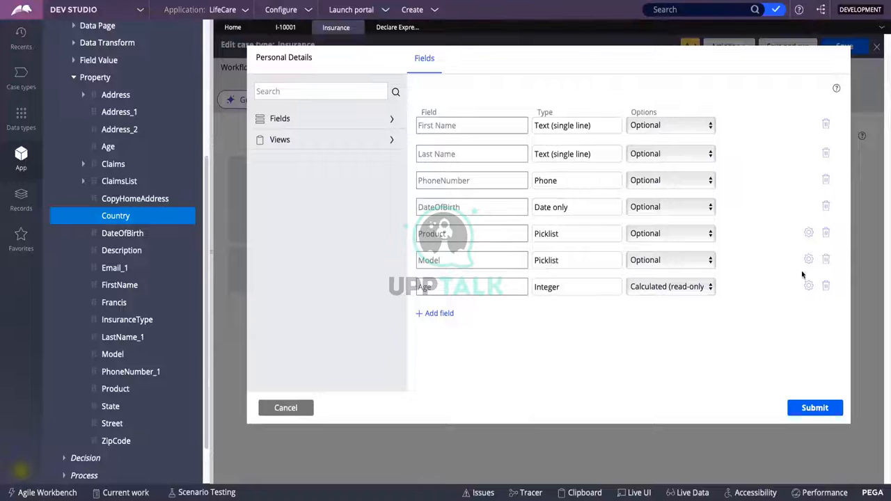
{"action": "mouse_move", "coordinate": [339, 58]}
{"action": "right_click", "coordinate": [113, 219]}
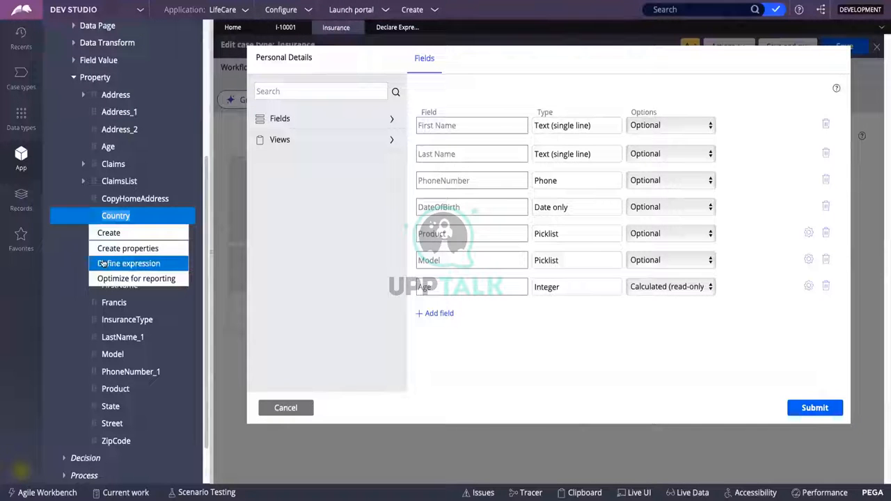
{"action": "left_click", "coordinate": [342, 282]}
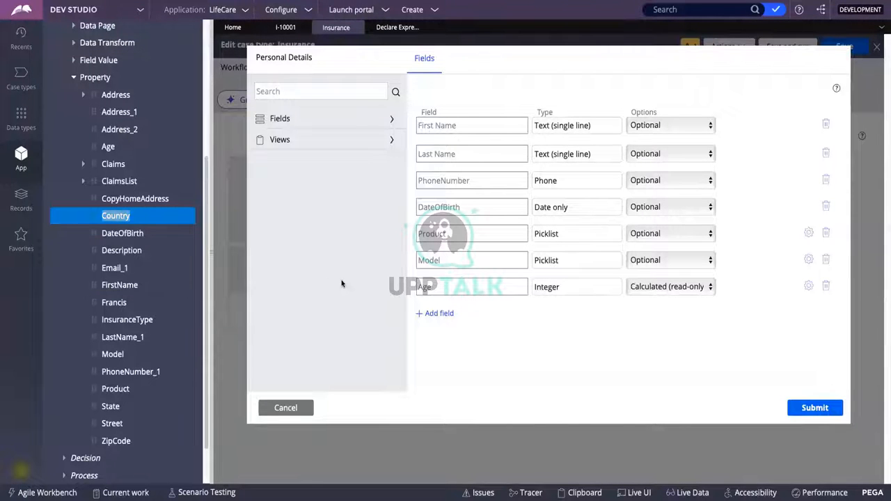
{"action": "left_click", "coordinate": [21, 199]}
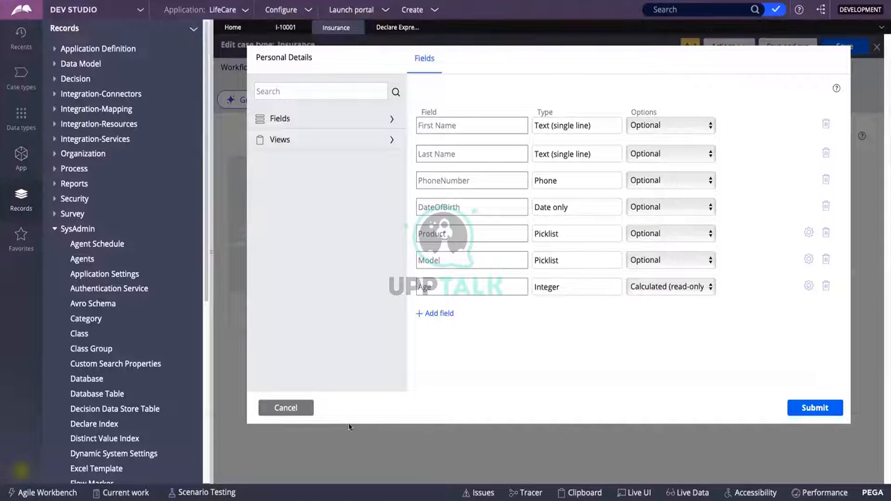
{"action": "left_click", "coordinate": [306, 412]}
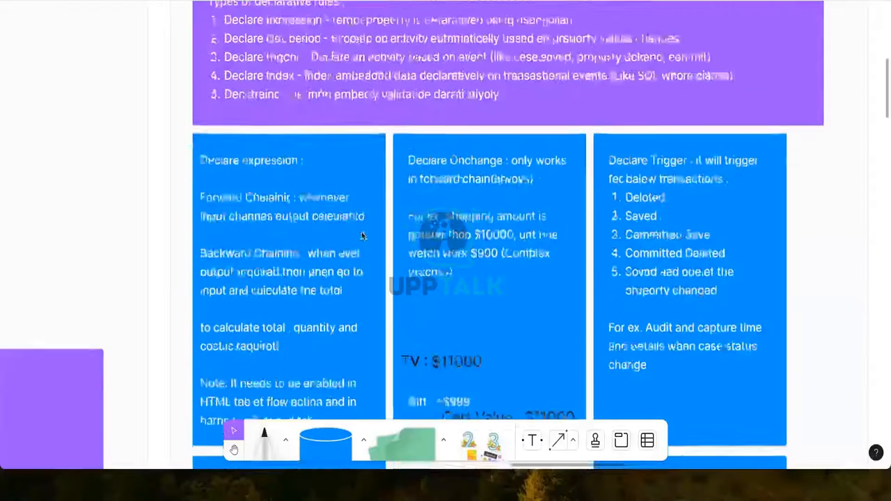
Step: Switch to the FigJam whiteboard and review the notes on forward and backward chaining and the other declarative rule types
{"action": "scroll", "coordinate": [362, 235], "scroll_direction": "down", "scroll_amount": 1}
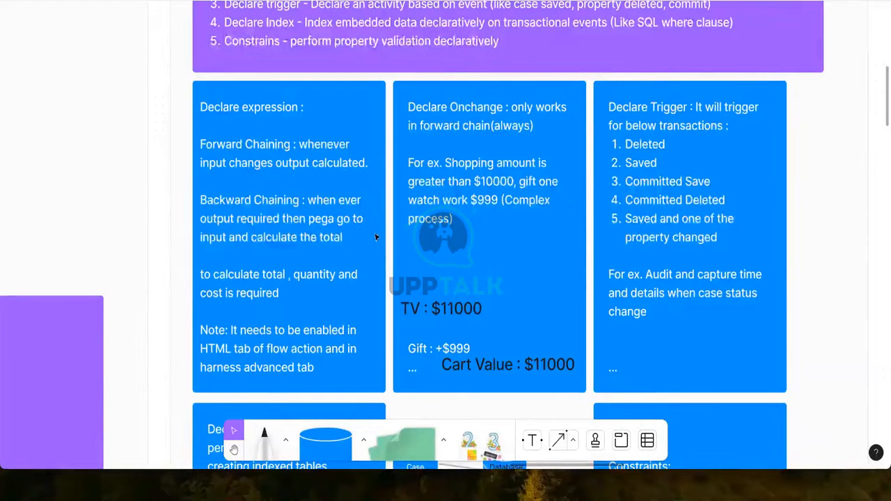
{"action": "scroll", "coordinate": [375, 238], "scroll_direction": "down", "scroll_amount": 5}
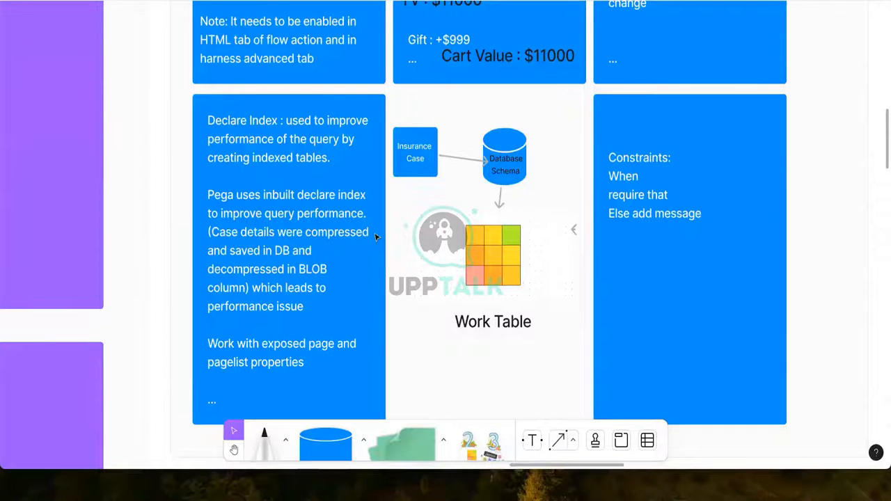
{"action": "scroll", "coordinate": [375, 238], "scroll_direction": "up", "scroll_amount": 3}
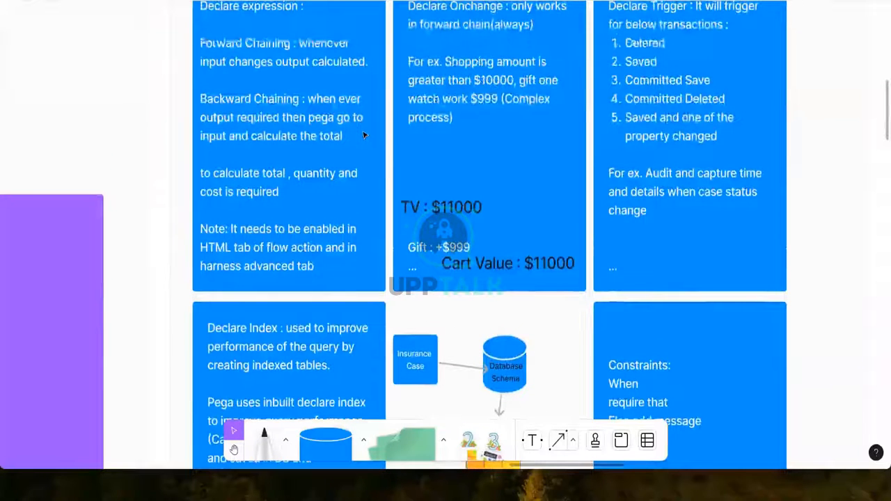
{"action": "scroll", "coordinate": [363, 135], "scroll_direction": "up", "scroll_amount": 1}
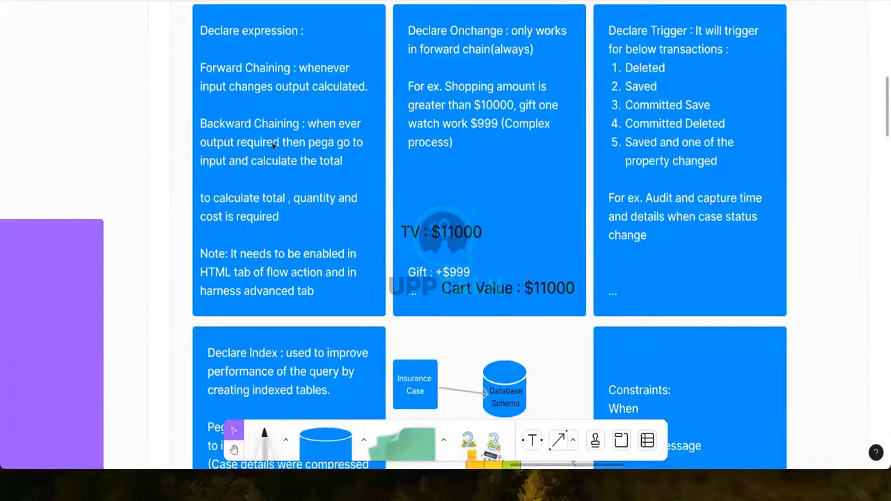
Step: Add a text label reading Quantity in the empty area below the Declare Index and Constraints notes
{"action": "scroll", "coordinate": [391, 139], "scroll_direction": "down", "scroll_amount": 7}
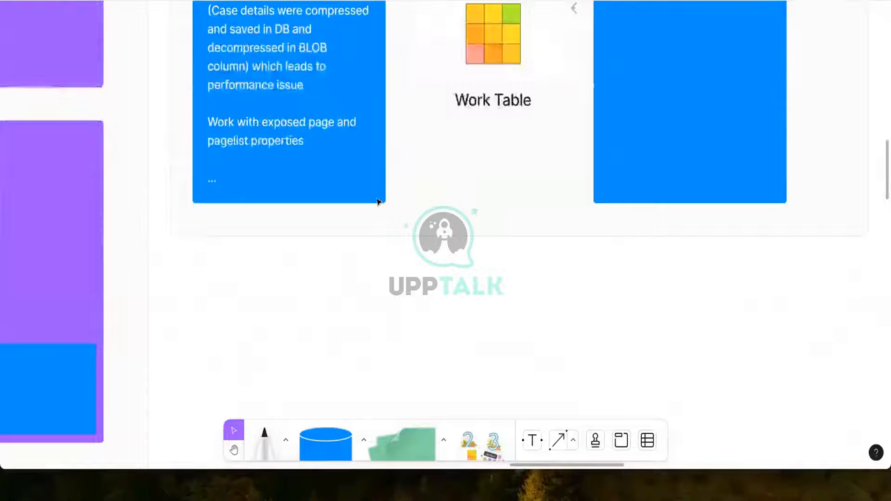
{"action": "scroll", "coordinate": [379, 201], "scroll_direction": "down", "scroll_amount": 1}
{"action": "scroll", "coordinate": [380, 193], "scroll_direction": "up", "scroll_amount": 4}
{"action": "scroll", "coordinate": [380, 195], "scroll_direction": "down", "scroll_amount": 2}
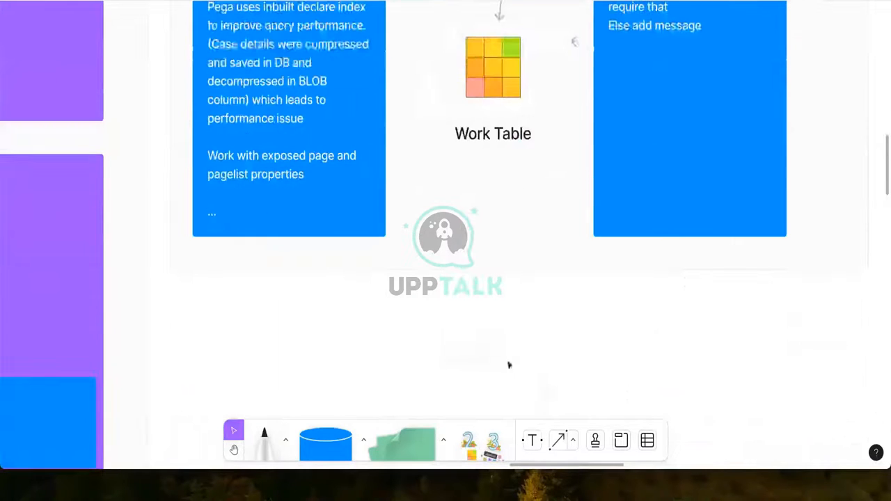
{"action": "left_click", "coordinate": [532, 440]}
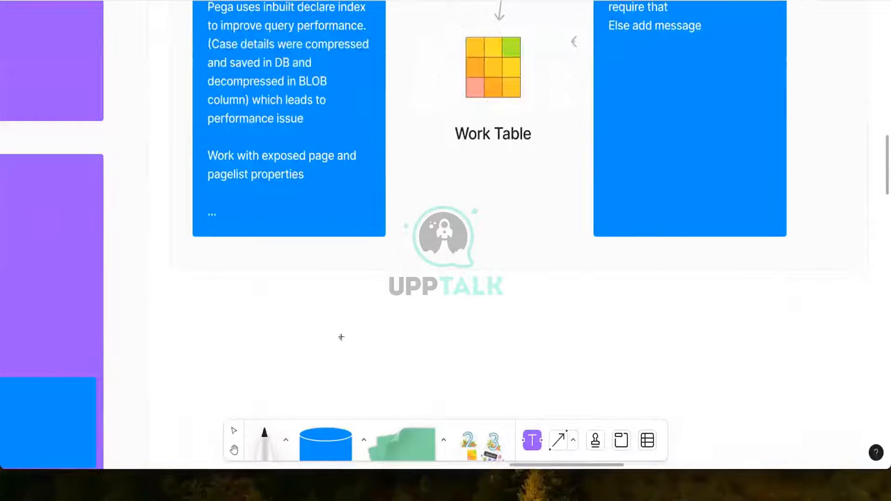
{"action": "scroll", "coordinate": [342, 269], "scroll_direction": "down", "scroll_amount": 1}
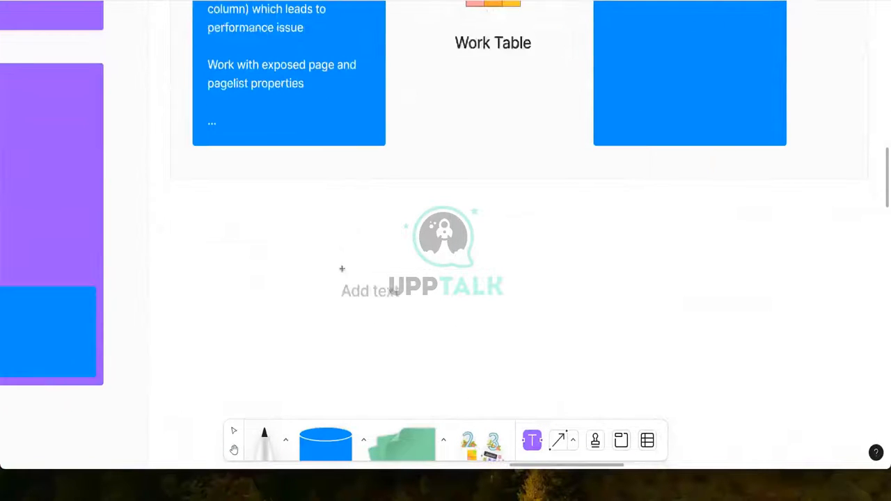
{"action": "left_click", "coordinate": [295, 265]}
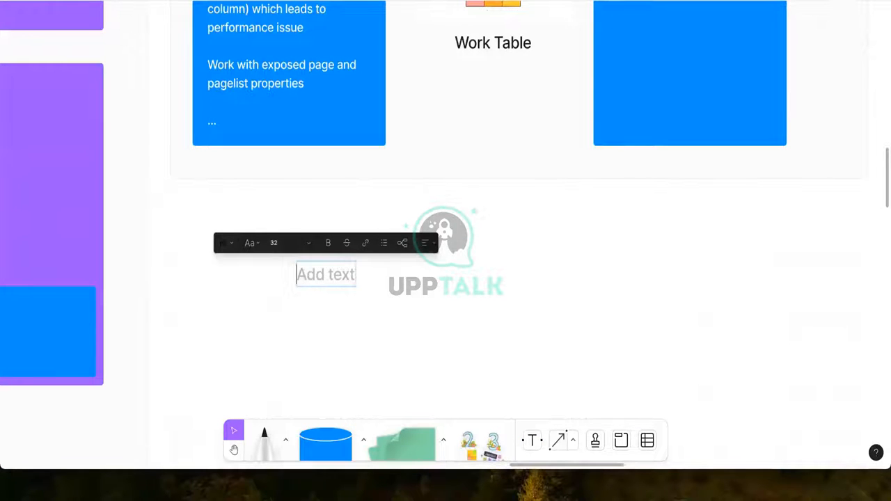
{"action": "type", "text": "O"}
{"action": "key", "text": "BackSpace"}
{"action": "type", "text": "Q"}
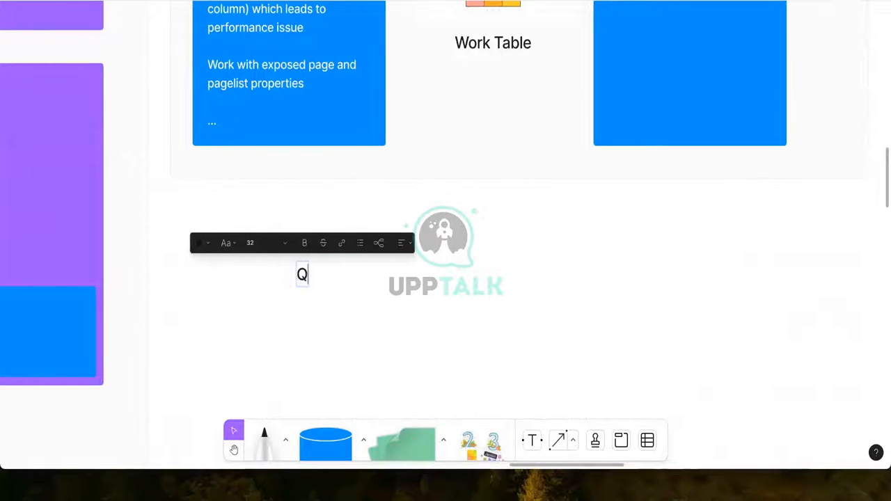
{"action": "type", "text": "uantity"}
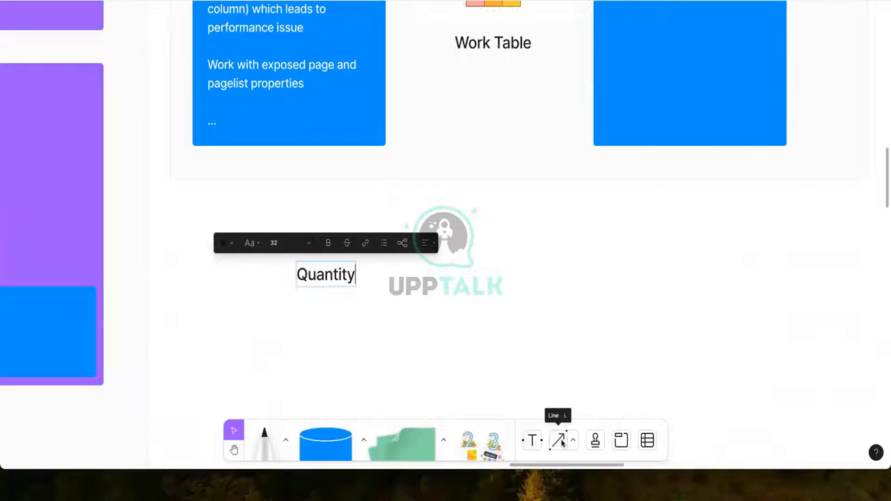
Step: Add a text label reading Cost to the right of Quantity on the same line
{"action": "left_click", "coordinate": [534, 441]}
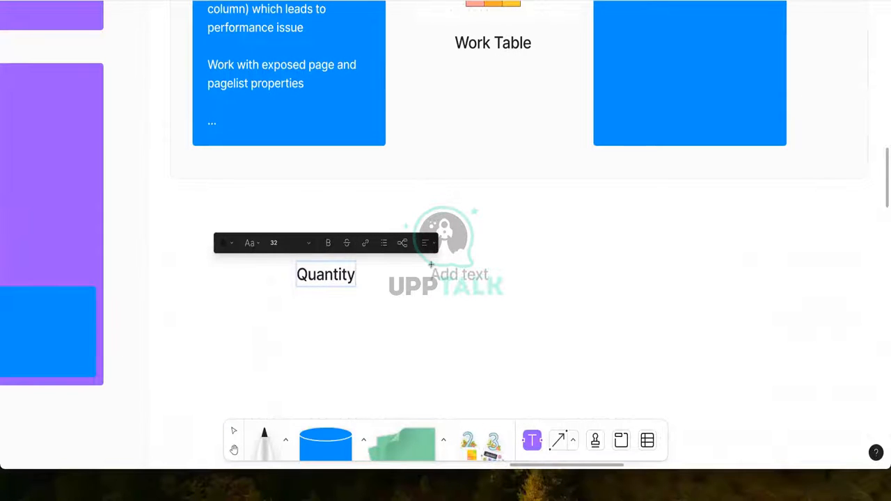
{"action": "left_click", "coordinate": [431, 266]}
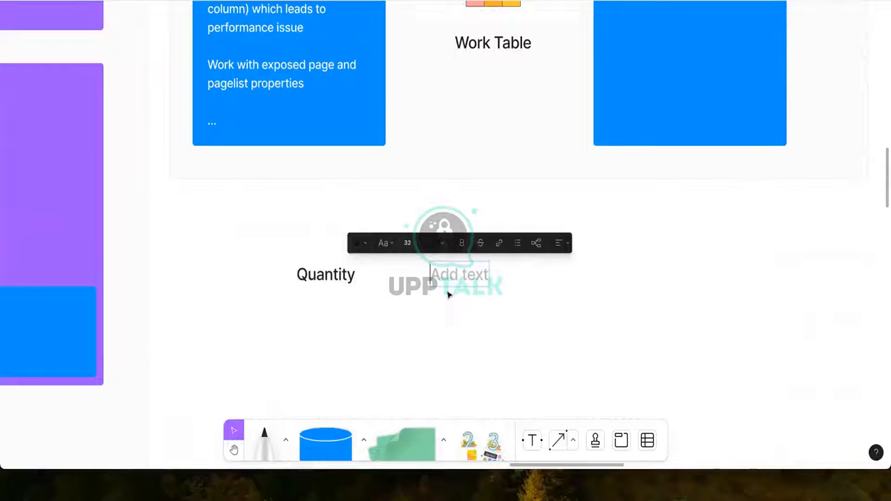
{"action": "type", "text": "Cost"}
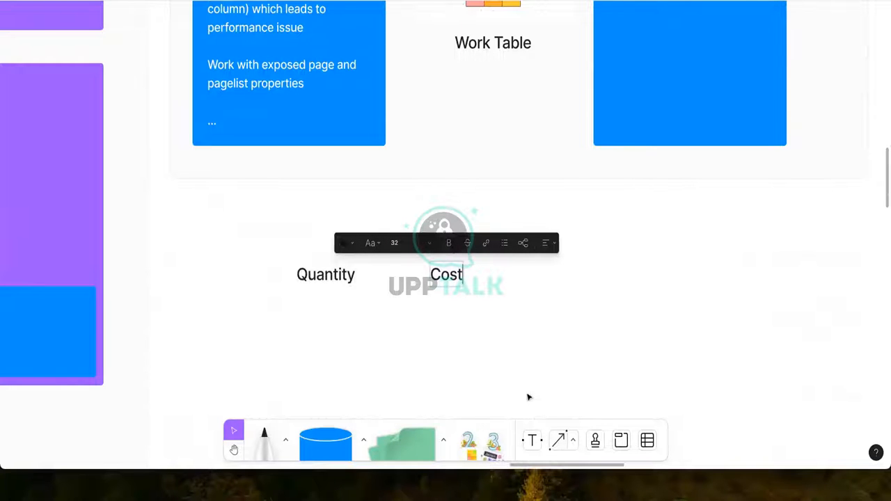
Step: Add a text label reading Order Total to the right of Cost on the same line
{"action": "left_click", "coordinate": [532, 440]}
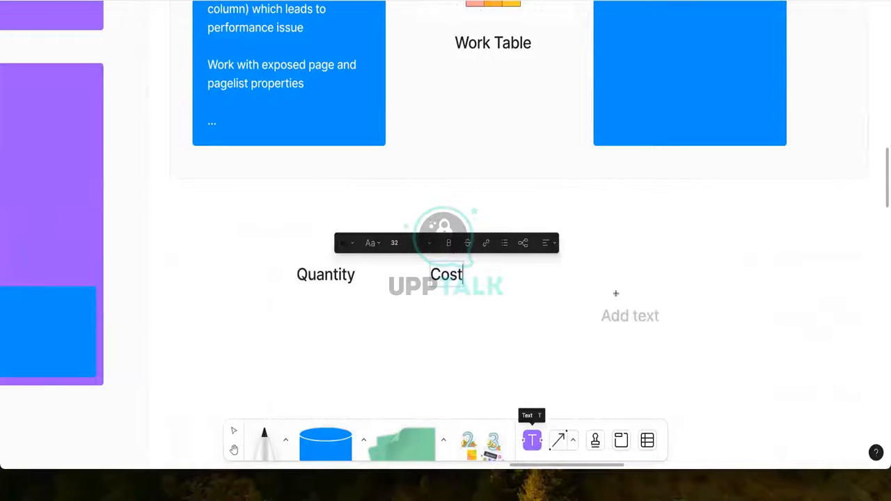
{"action": "left_click", "coordinate": [558, 264]}
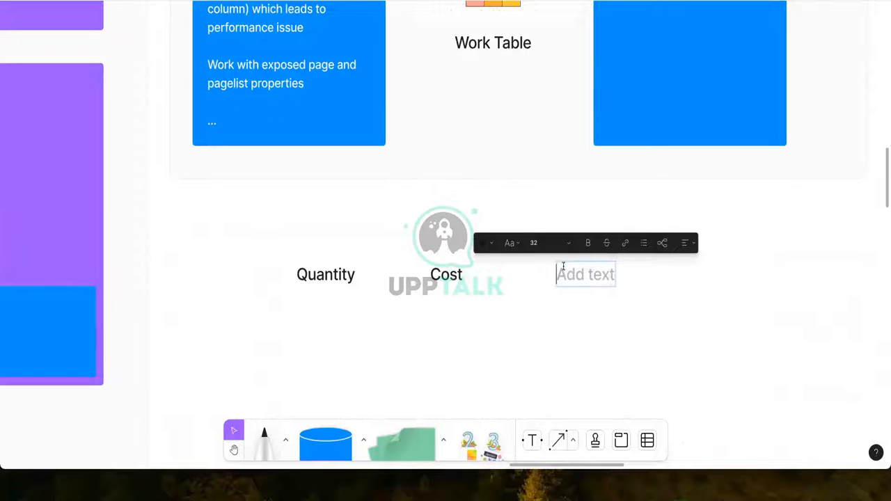
{"action": "type", "text": "Order"}
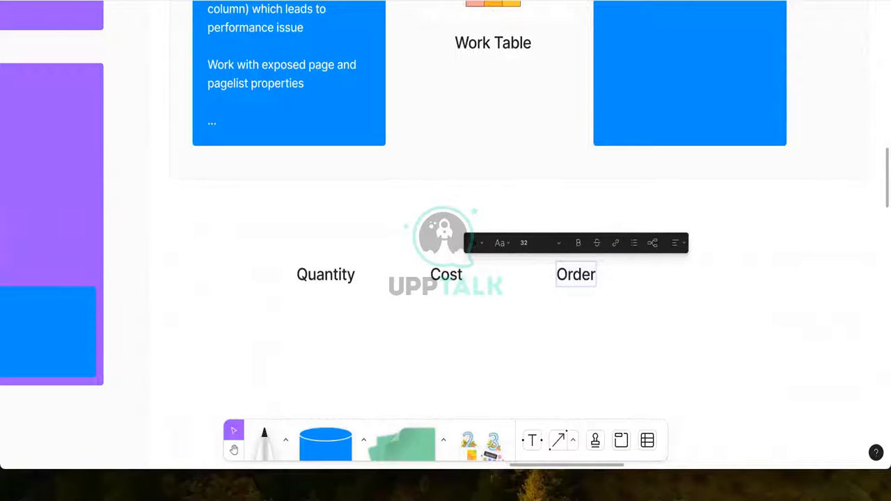
{"action": "type", "text": "Valu"}
{"action": "key", "text": "BackSpace"}
{"action": "key", "text": "BackSpace"}
{"action": "key", "text": "BackSpace"}
{"action": "key", "text": "BackSpace"}
{"action": "type", "text": "o"}
{"action": "key", "text": "BackSpace"}
{"action": "type", "text": "Total"}
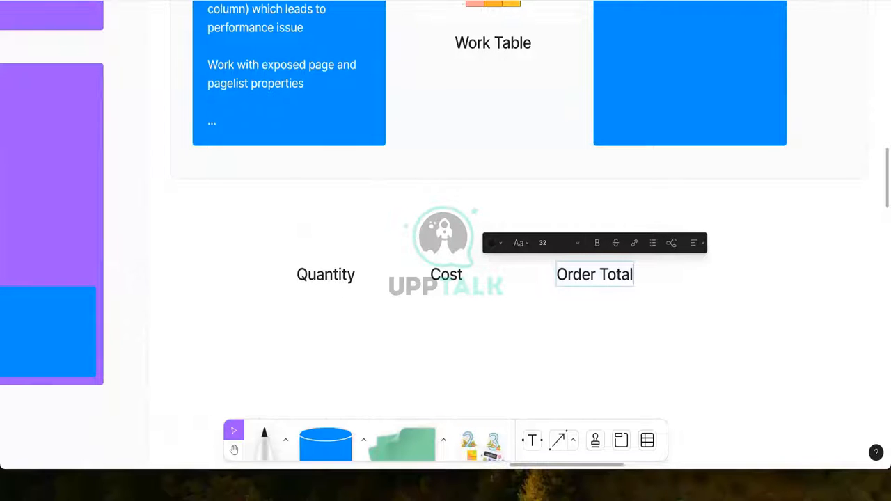
{"action": "key", "text": "Escape"}
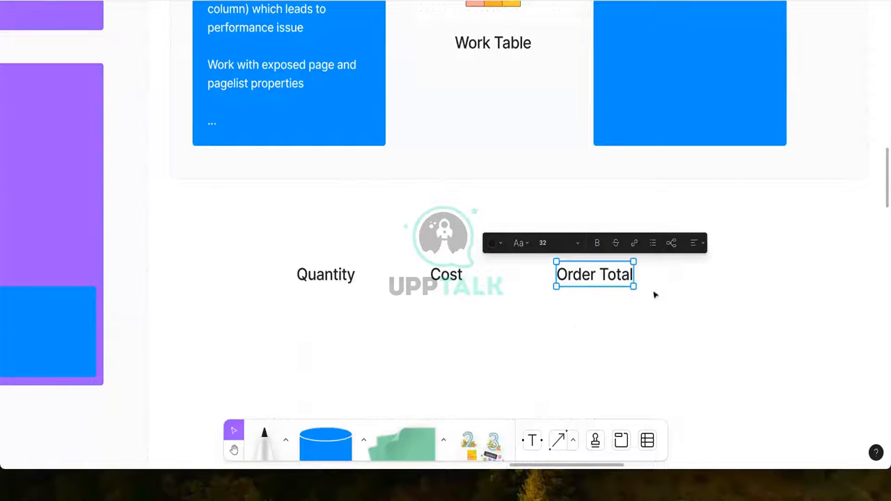
Step: Add a text label reading DOB below the Quantity and Cost labels
{"action": "left_click", "coordinate": [532, 440]}
{"action": "scroll", "coordinate": [510, 384], "scroll_direction": "down", "scroll_amount": 1}
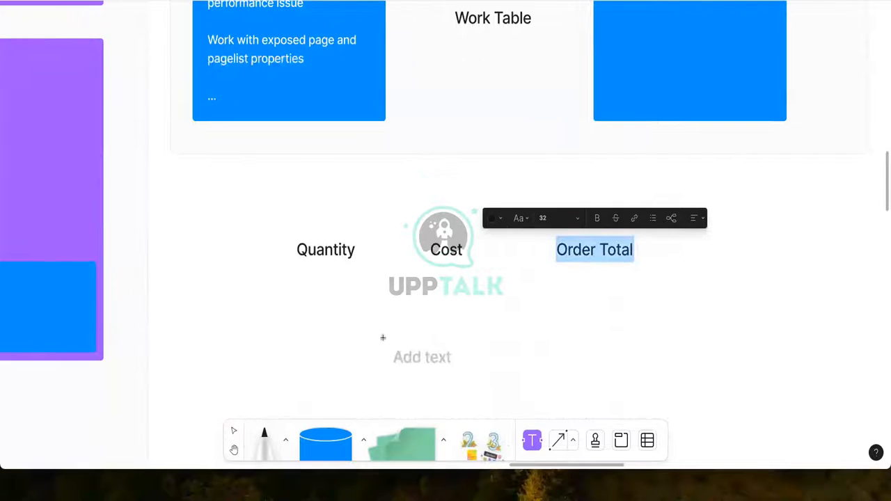
{"action": "left_click", "coordinate": [365, 319]}
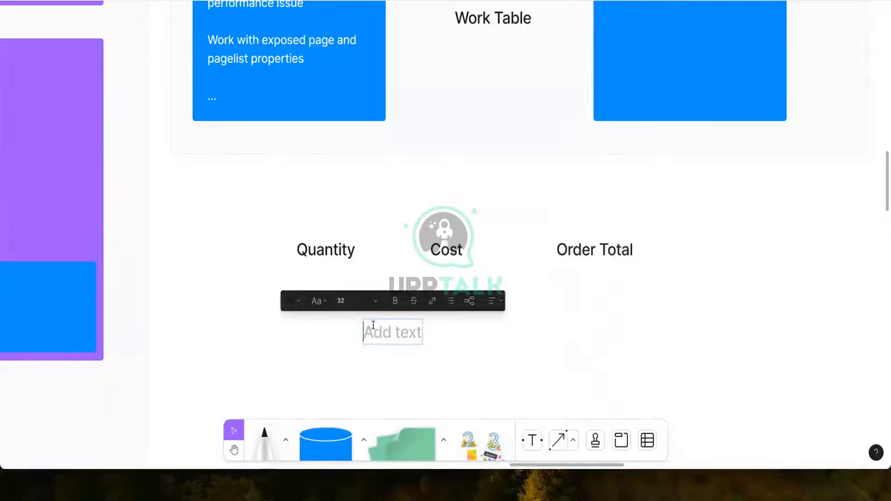
{"action": "type", "text": "DOB"}
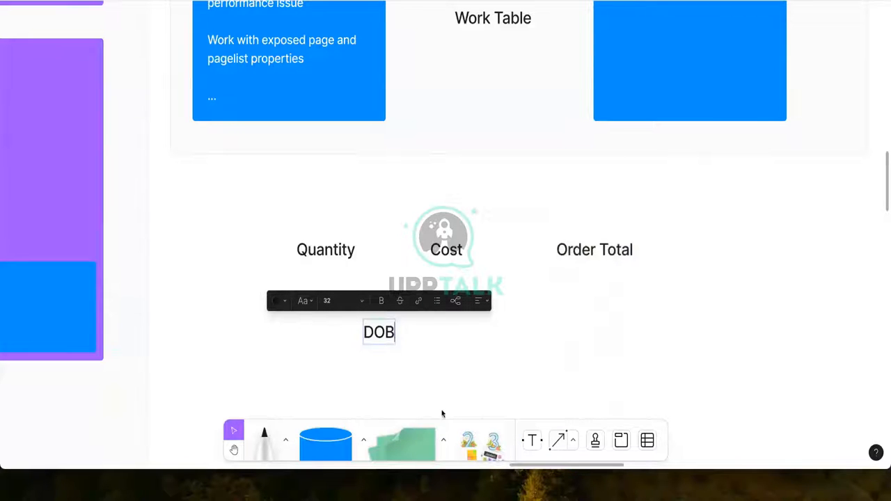
Step: Add a text label reading Age below Order Total, on the same line as DOB
{"action": "left_click", "coordinate": [532, 440]}
{"action": "left_click", "coordinate": [561, 318]}
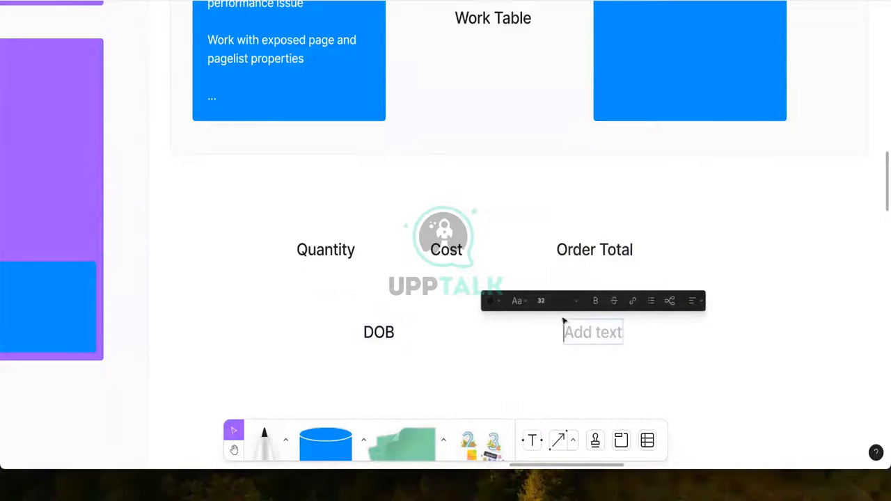
{"action": "type", "text": "Age"}
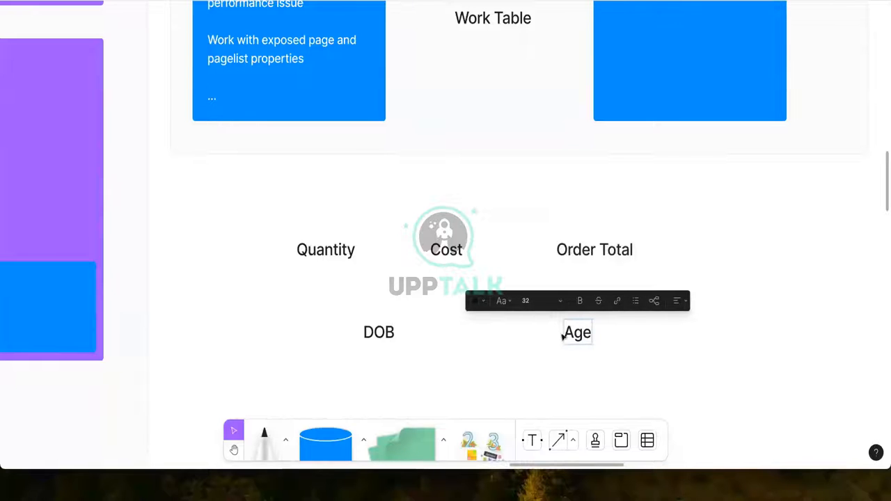
{"action": "key", "text": "Escape"}
{"action": "left_click", "coordinate": [547, 360]}
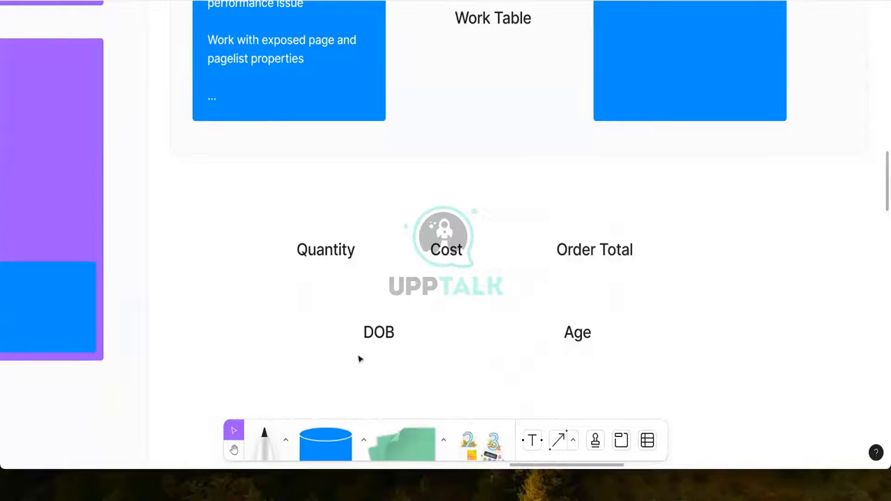
Step: Go over the example labels, relating Quantity and Cost to Order Total and DOB to Age
{"action": "left_click", "coordinate": [569, 340]}
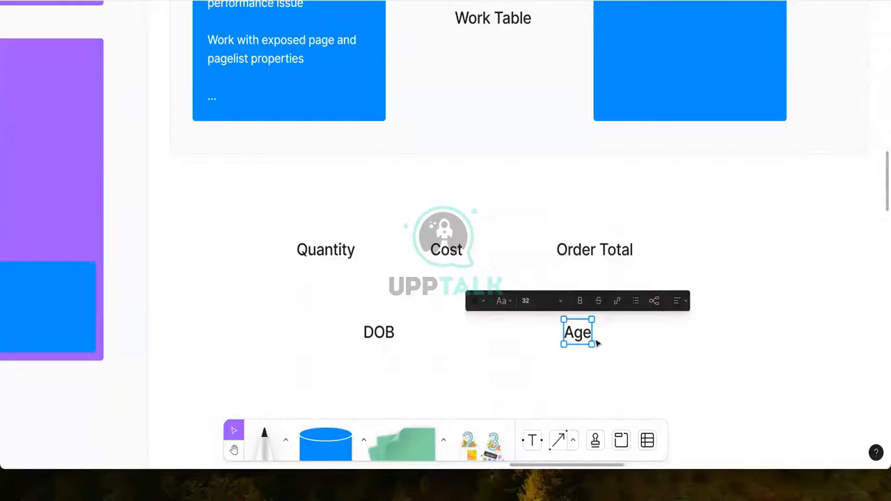
{"action": "left_click", "coordinate": [490, 358]}
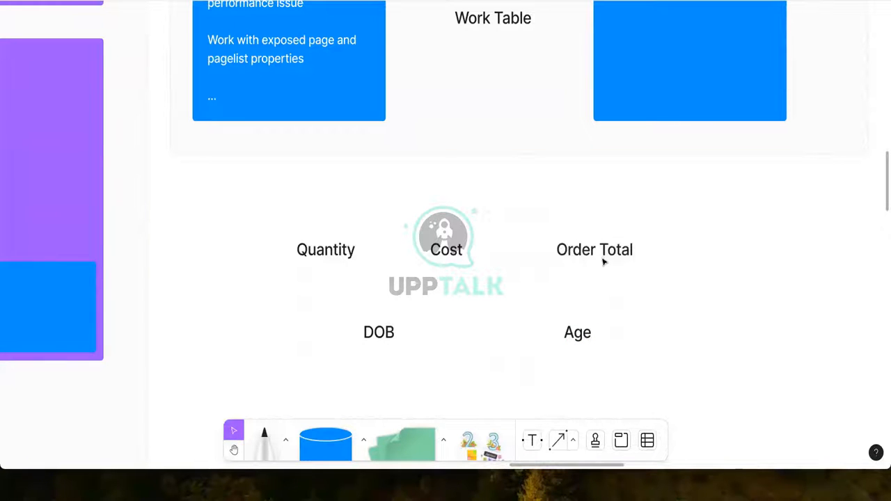
{"action": "left_click", "coordinate": [575, 255]}
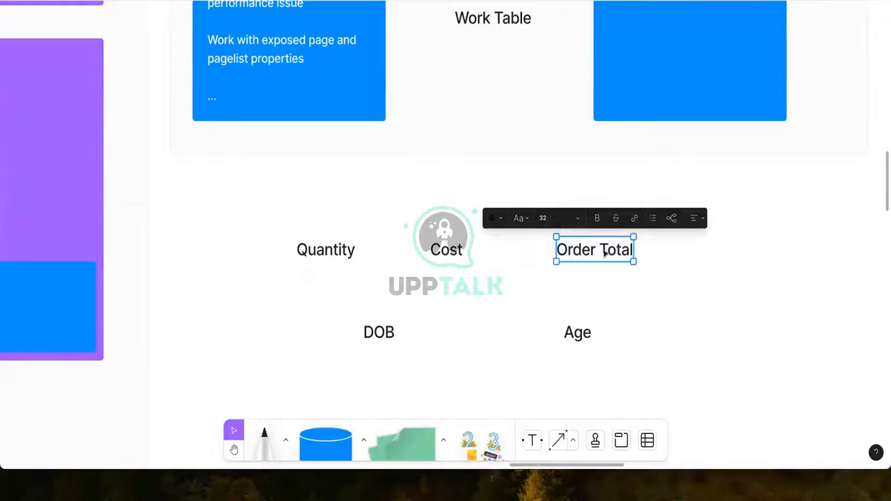
{"action": "left_click", "coordinate": [342, 254]}
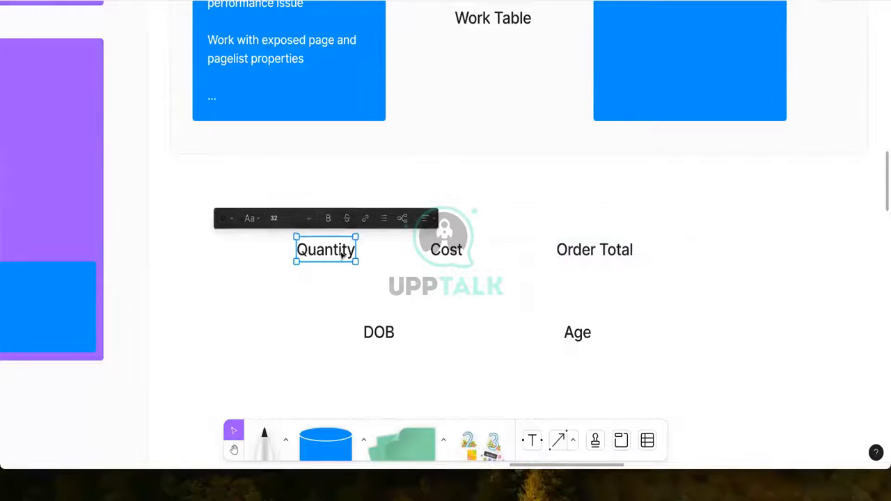
{"action": "left_click", "coordinate": [444, 254]}
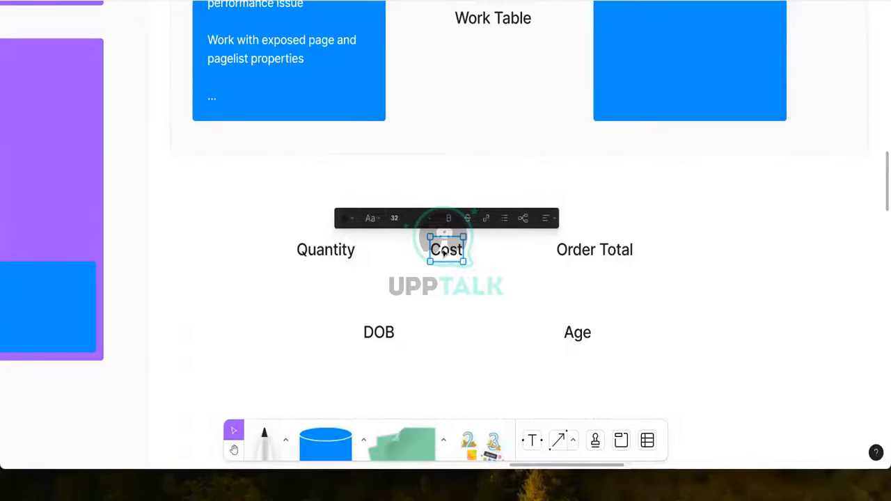
{"action": "left_click", "coordinate": [587, 253]}
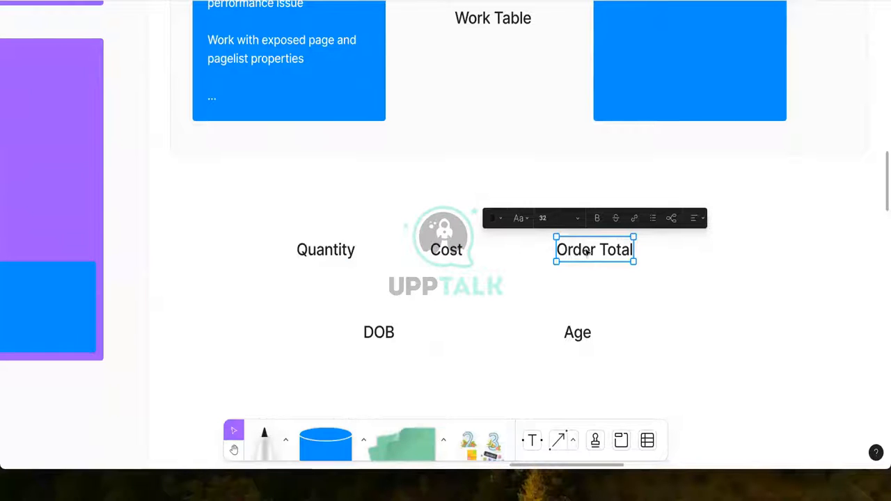
{"action": "left_click", "coordinate": [585, 252]}
{"action": "left_click", "coordinate": [324, 262]}
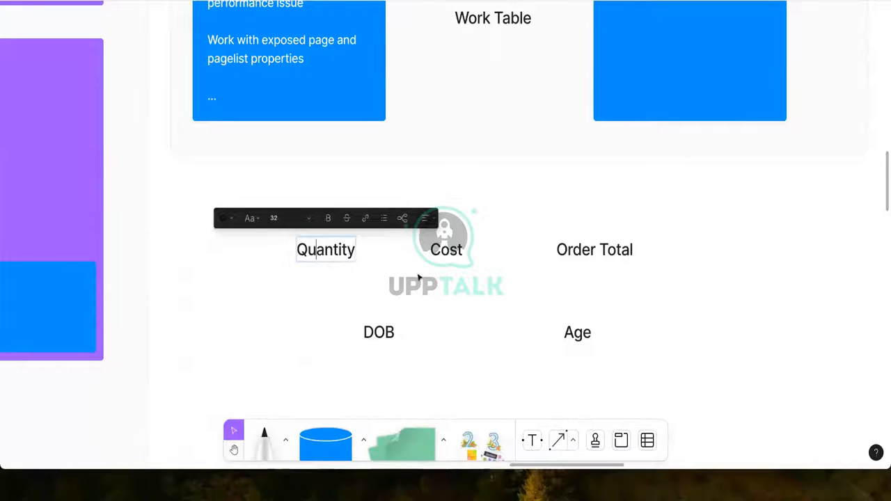
{"action": "left_click", "coordinate": [446, 259]}
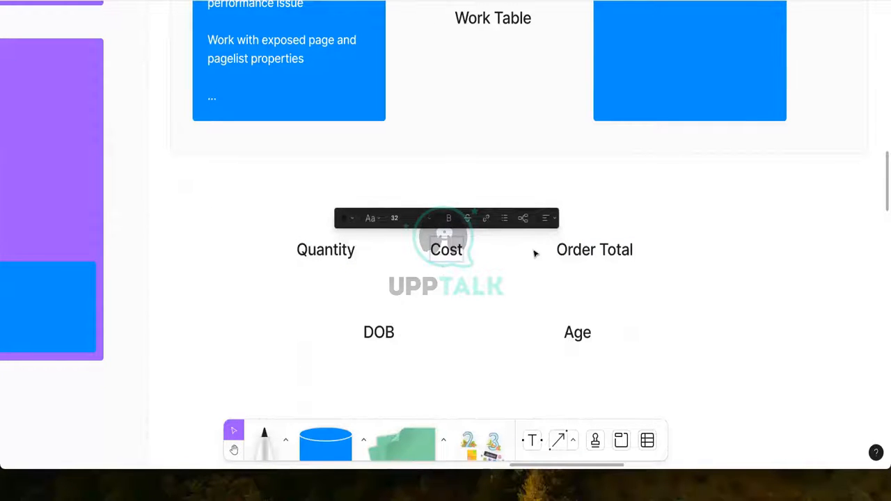
{"action": "key", "text": "Escape"}
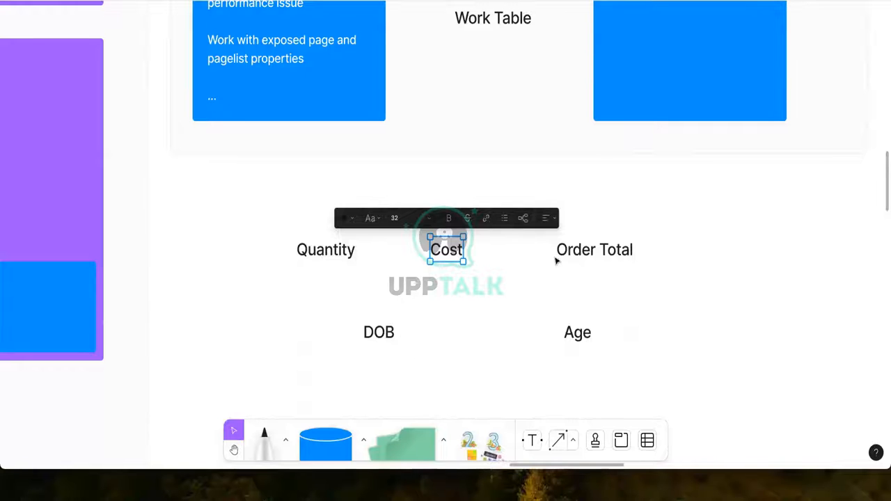
{"action": "left_click", "coordinate": [638, 254]}
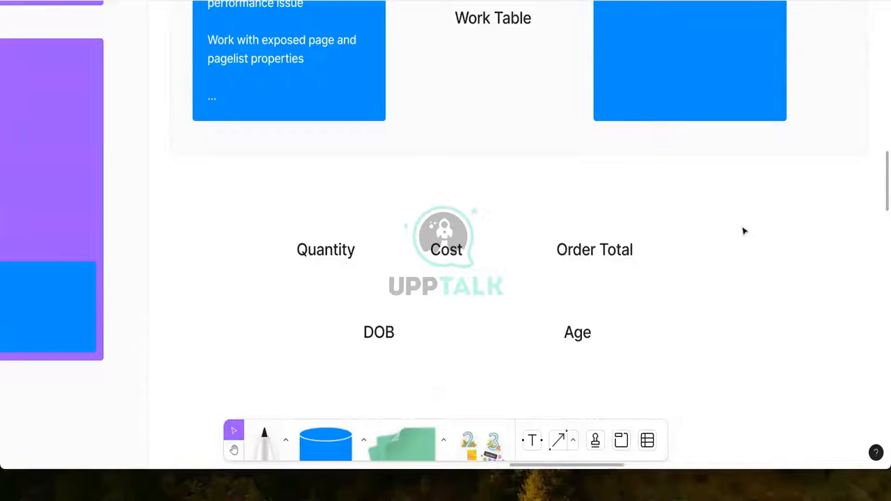
{"action": "scroll", "coordinate": [432, 278], "scroll_direction": "up", "scroll_amount": 2}
{"action": "scroll", "coordinate": [411, 320], "scroll_direction": "down", "scroll_amount": 2}
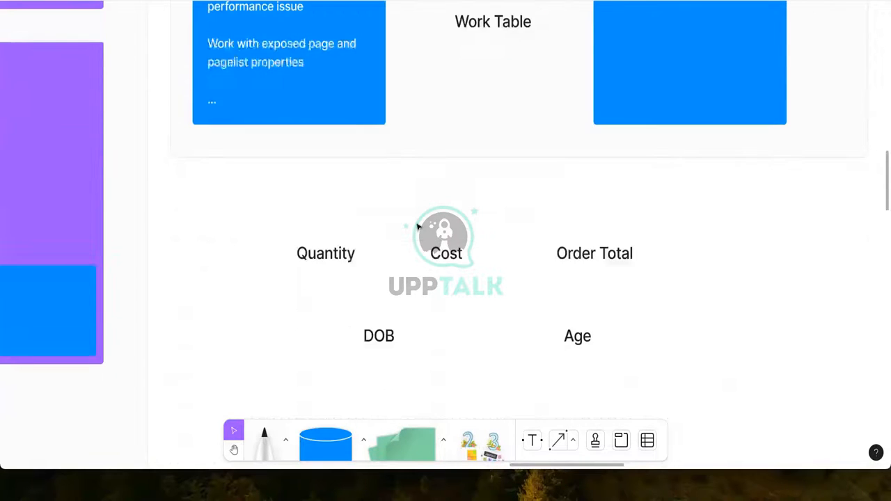
{"action": "left_click", "coordinate": [373, 333]}
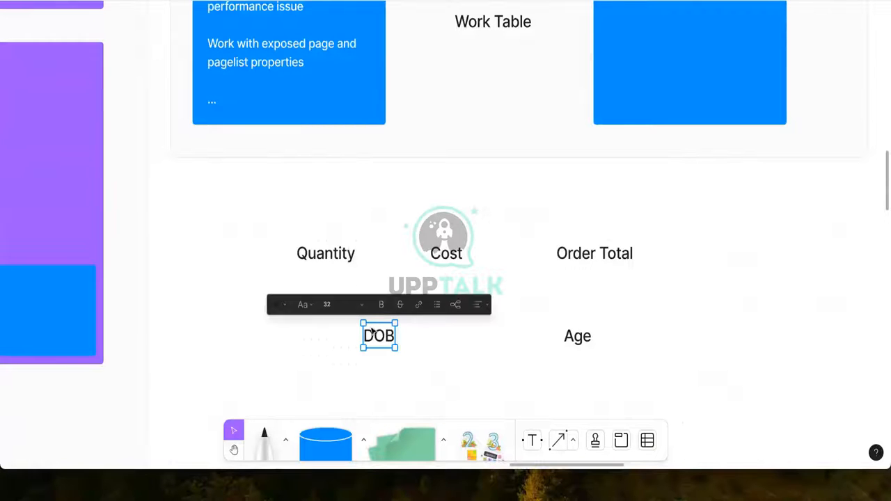
{"action": "left_click", "coordinate": [390, 273]}
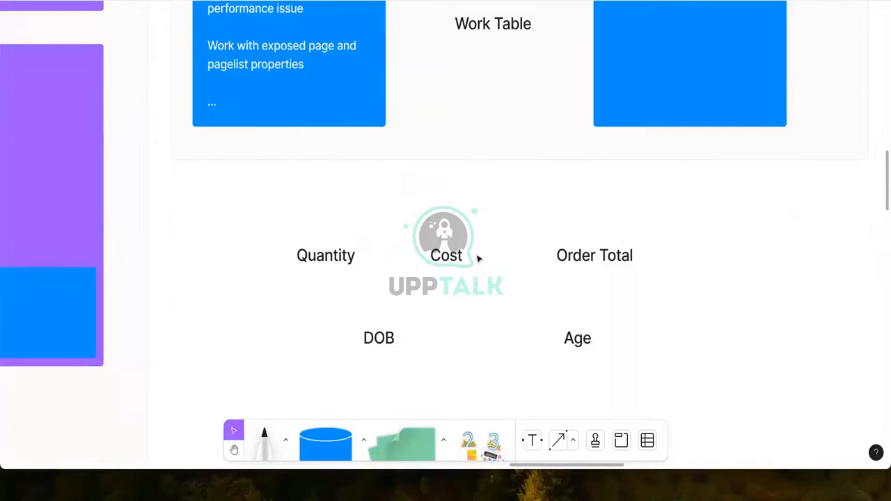
Step: Review the Declare expression note on forward and backward chaining and where calculation must be enabled
{"action": "scroll", "coordinate": [478, 255], "scroll_direction": "up", "scroll_amount": 5}
{"action": "scroll", "coordinate": [478, 256], "scroll_direction": "up", "scroll_amount": 8}
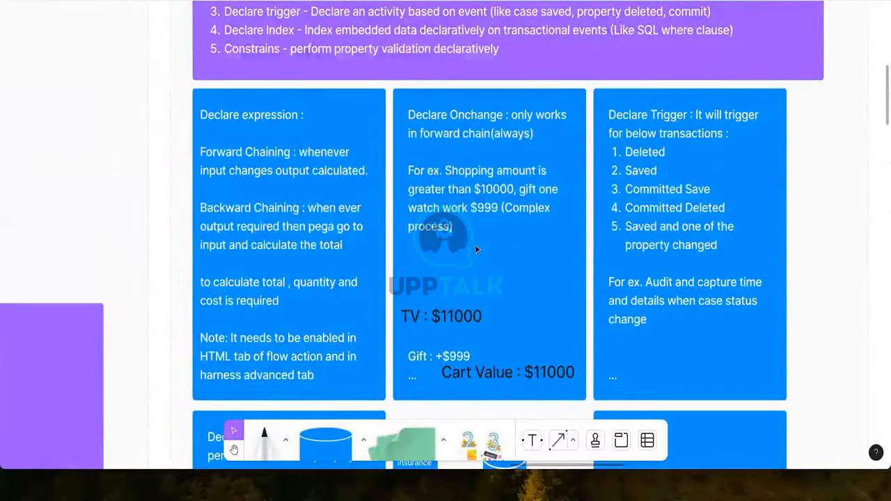
{"action": "scroll", "coordinate": [453, 186], "scroll_direction": "down", "scroll_amount": 1}
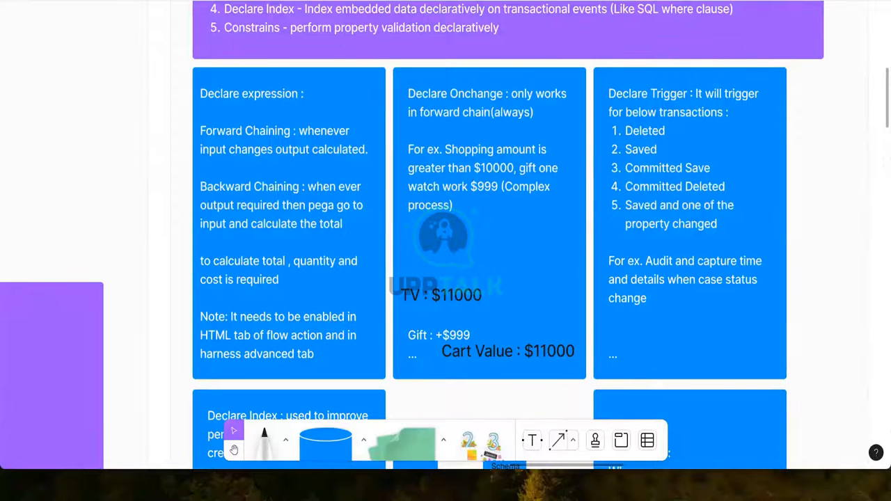
Step: Switch to Pega Dev Studio, open the PersonalDetails flow action from its connector and inspect its HTML generation options
{"action": "key", "text": "super+Tab"}
{"action": "double_click", "coordinate": [508, 234]}
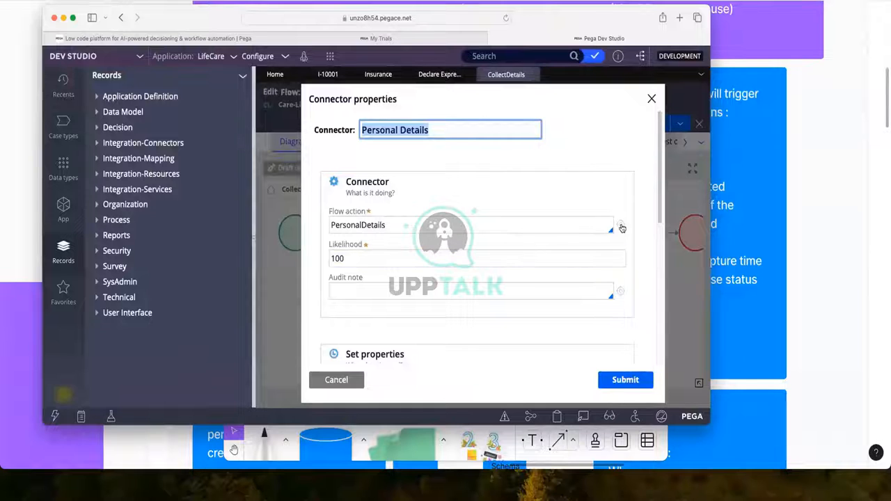
{"action": "left_click", "coordinate": [622, 227]}
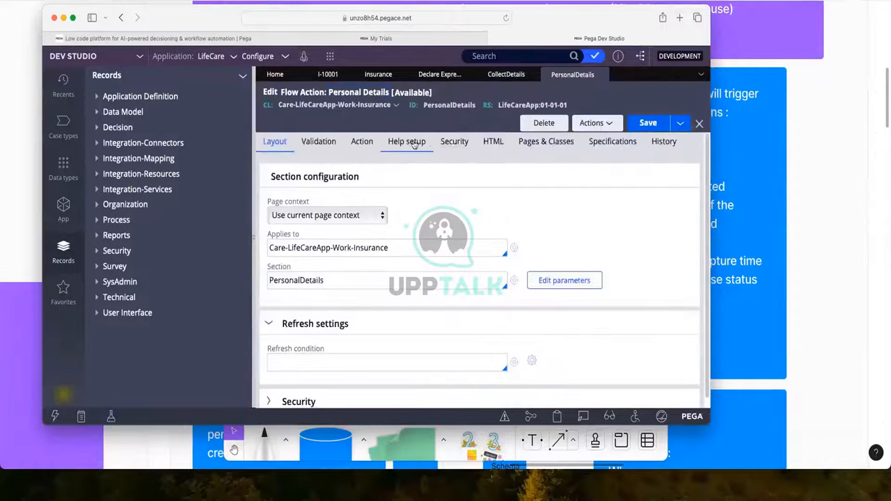
{"action": "left_click", "coordinate": [495, 144]}
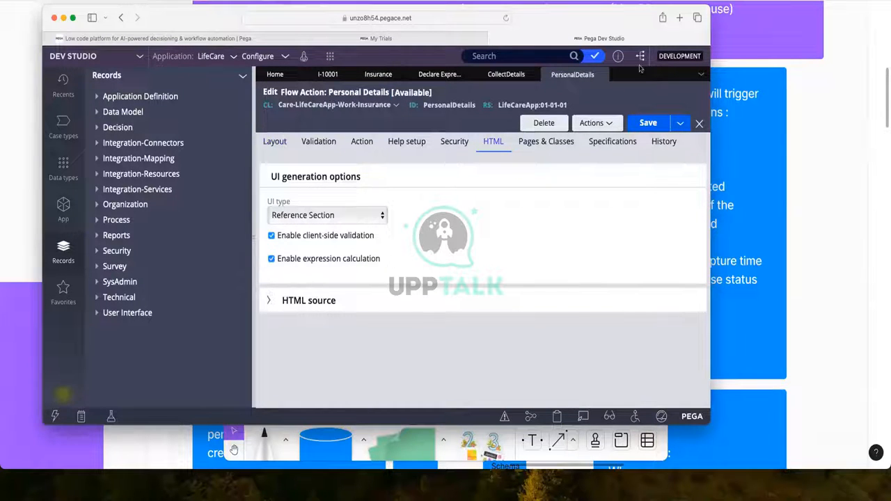
Step: Close the Personal Details flow action and look over the Declare Expression instances and the Insurance case workflow
{"action": "left_click", "coordinate": [601, 75]}
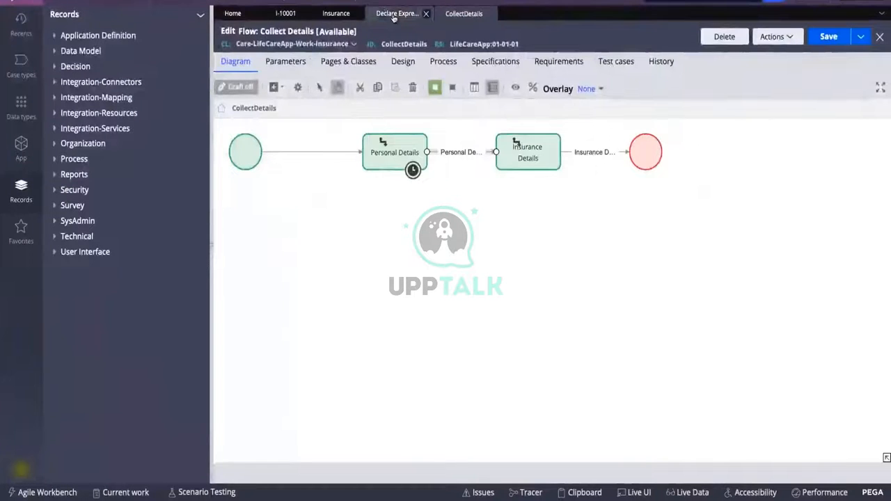
{"action": "left_click", "coordinate": [393, 15]}
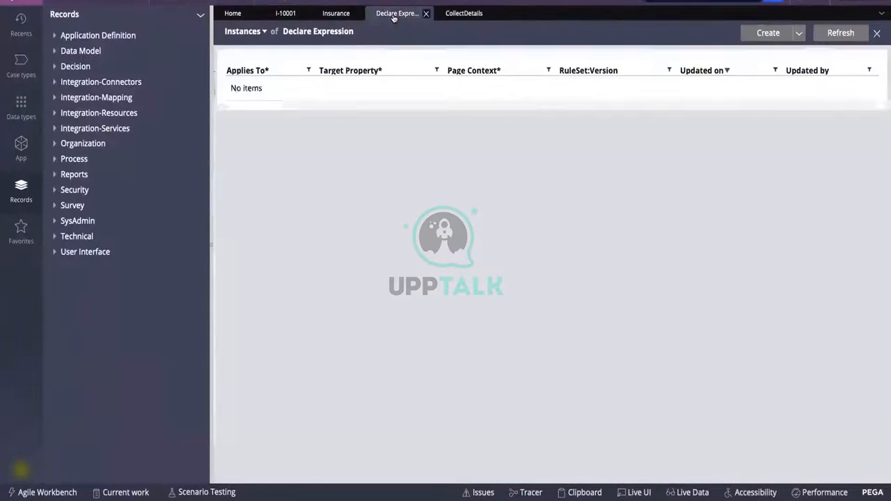
{"action": "left_click", "coordinate": [341, 17]}
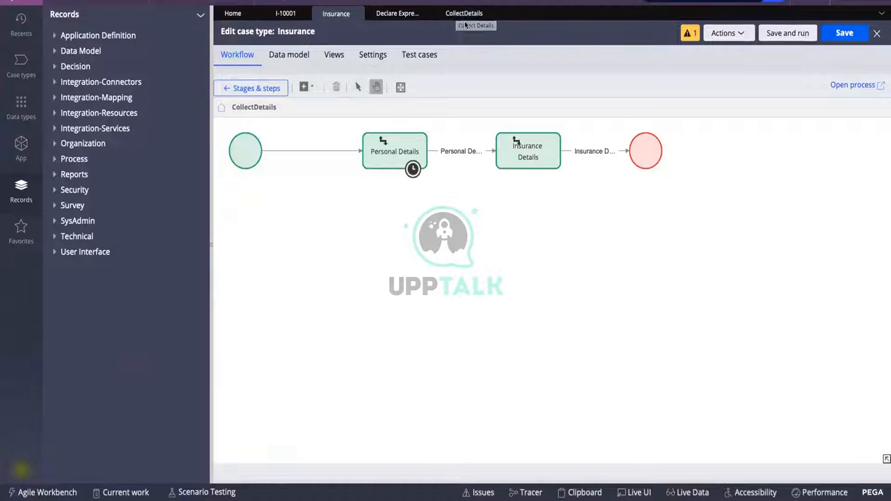
{"action": "left_click", "coordinate": [401, 16]}
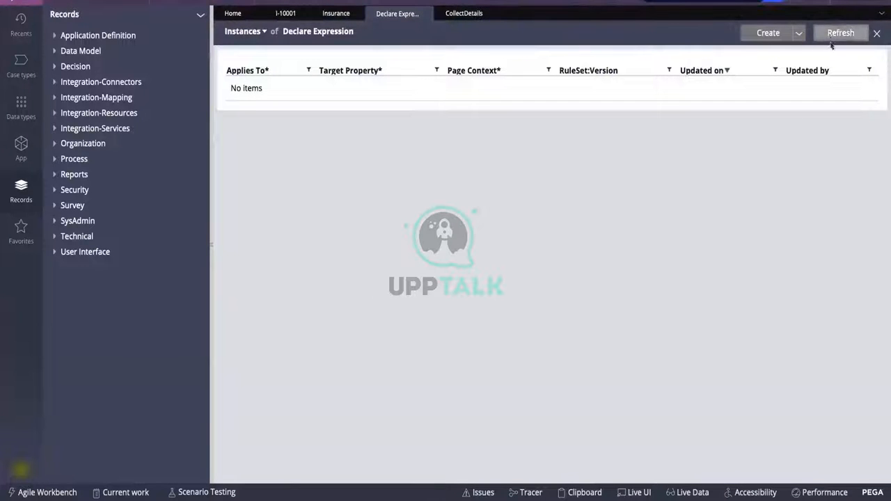
{"action": "left_click", "coordinate": [329, 15]}
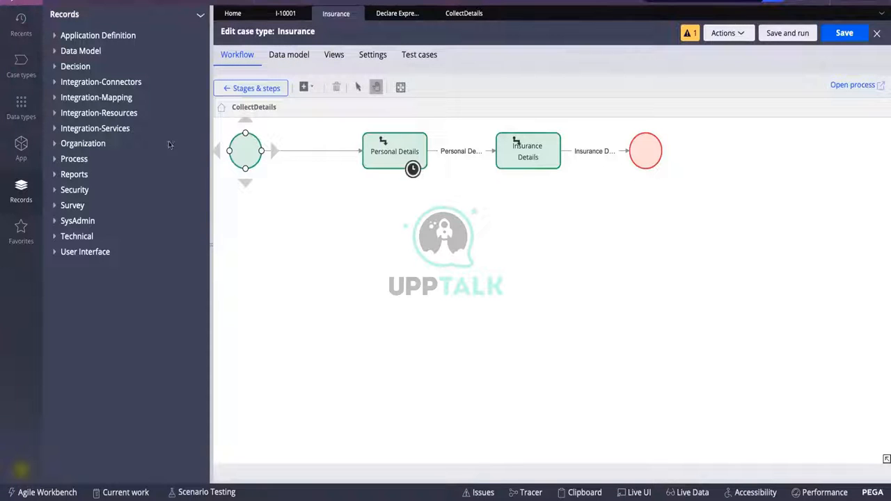
{"action": "left_click", "coordinate": [55, 67]}
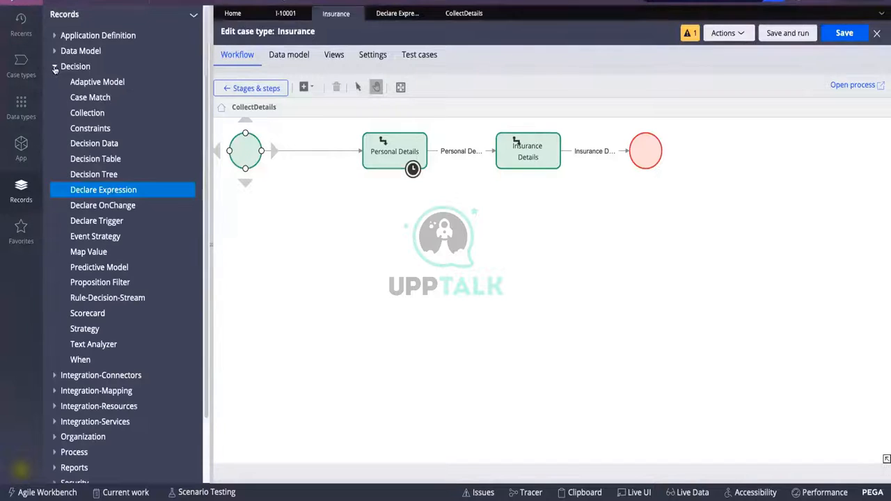
{"action": "left_click", "coordinate": [112, 198]}
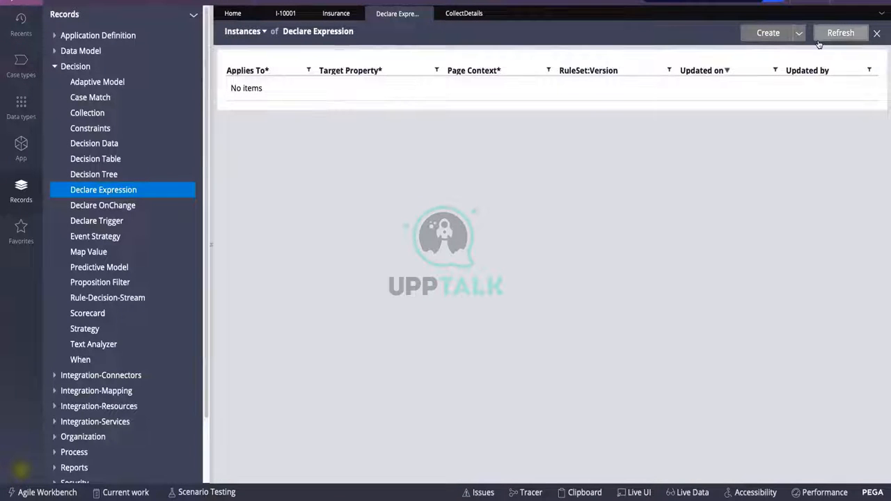
{"action": "left_click", "coordinate": [760, 39]}
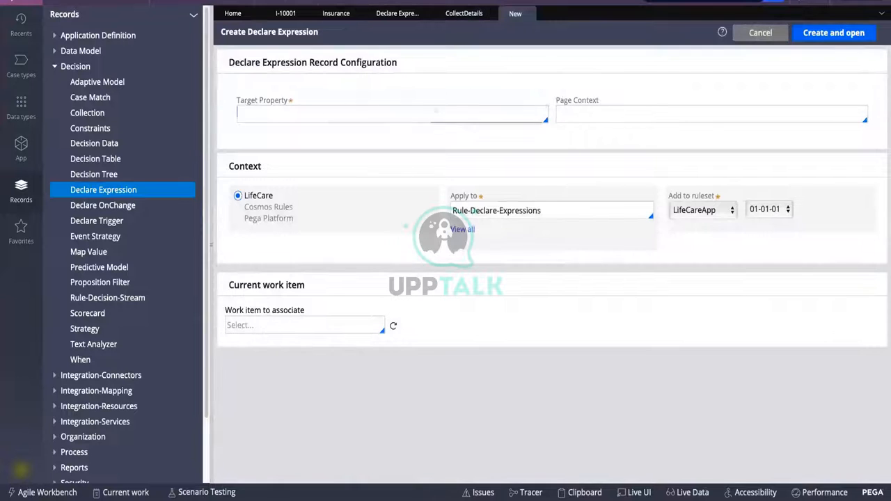
{"action": "left_click", "coordinate": [432, 115]}
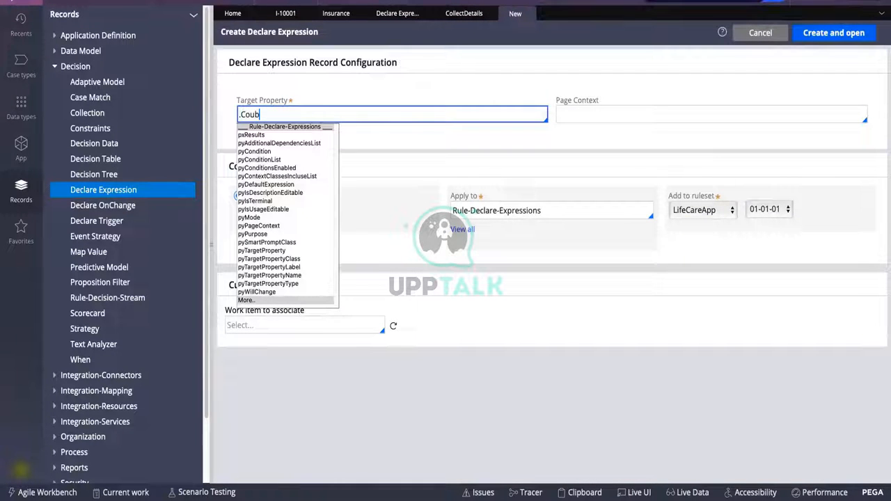
{"action": "left_click", "coordinate": [379, 301]}
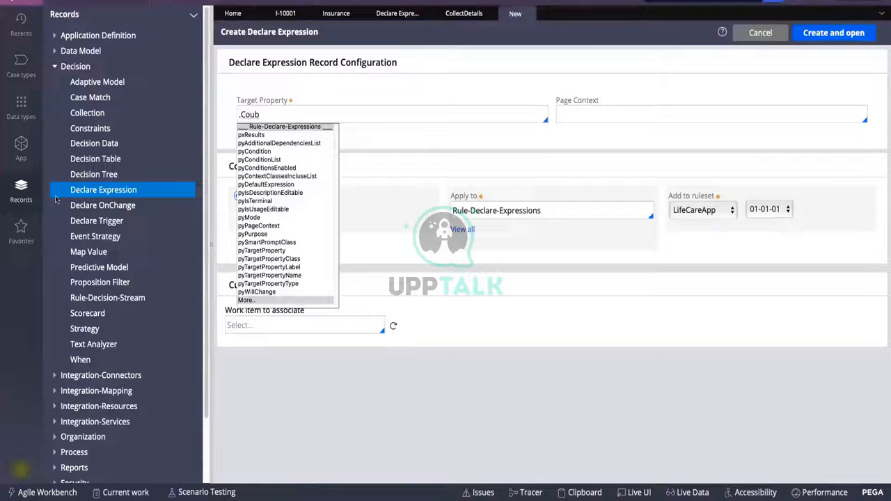
Step: Create and open a Declare Expression for the Insurance class's Country property from its property list, discarding the unfinished Declare Expression form
{"action": "left_click", "coordinate": [21, 143]}
{"action": "right_click", "coordinate": [117, 209]}
{"action": "left_click", "coordinate": [123, 226]}
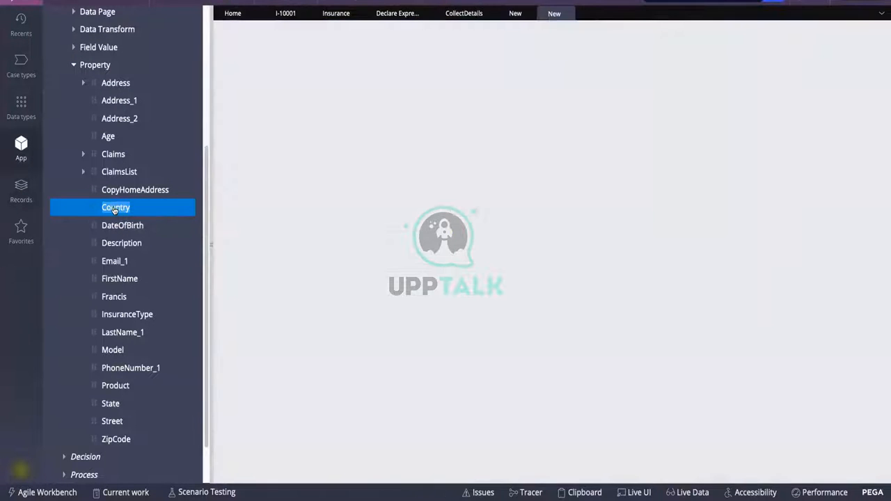
{"action": "right_click", "coordinate": [129, 208]}
{"action": "left_click", "coordinate": [128, 256]}
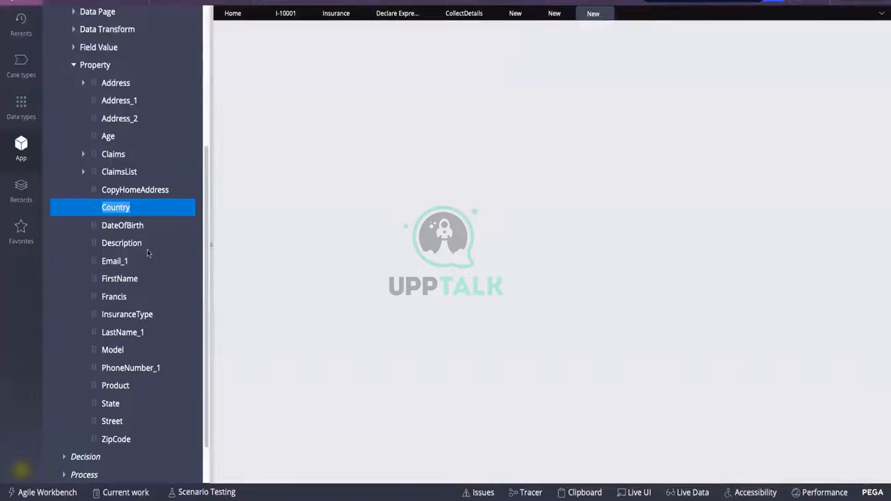
{"action": "left_click", "coordinate": [528, 16]}
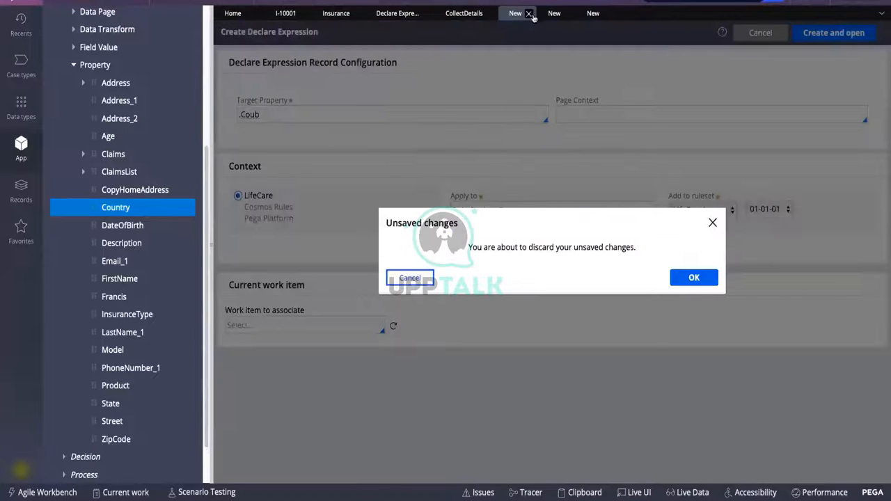
{"action": "key", "text": "Return"}
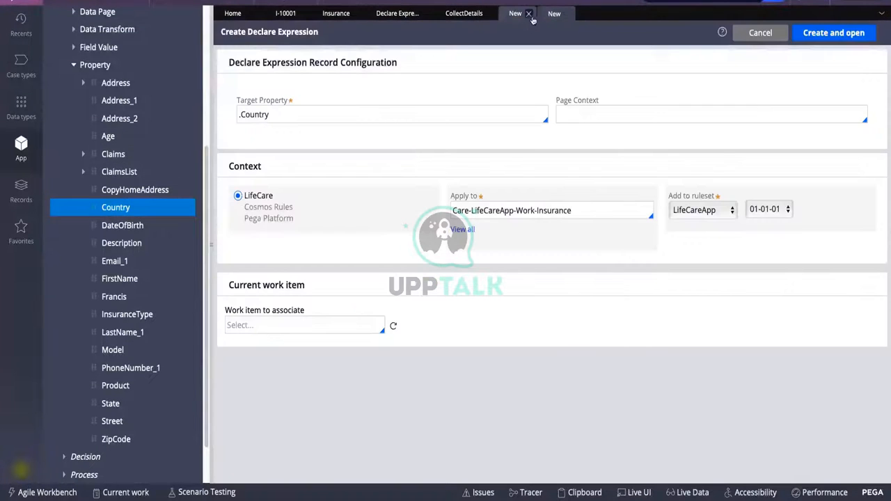
{"action": "left_click", "coordinate": [826, 36]}
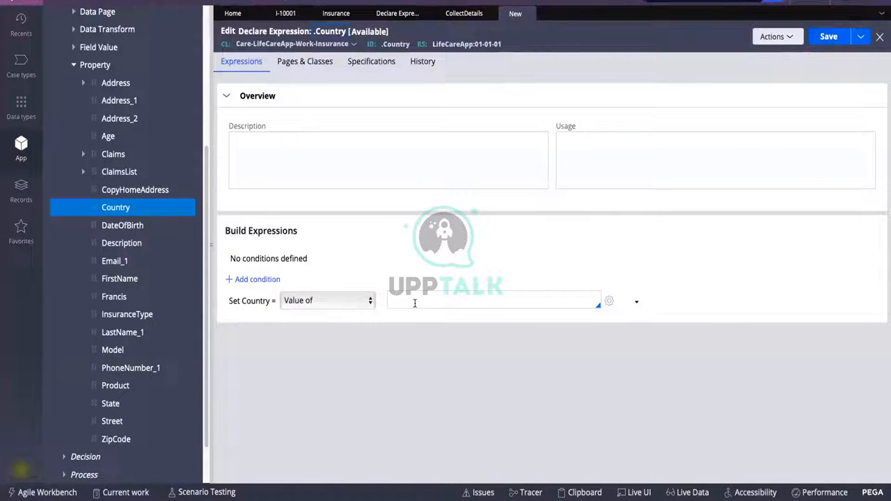
{"action": "left_click", "coordinate": [415, 303]}
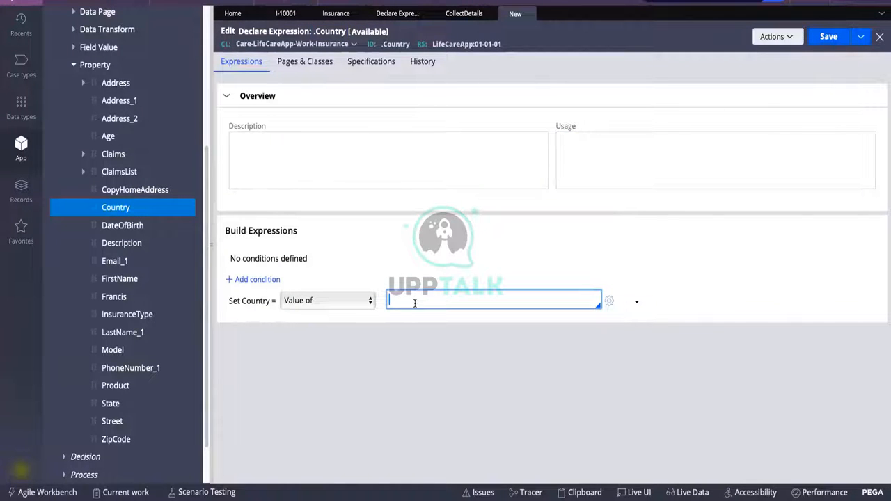
{"action": "left_click", "coordinate": [361, 298]}
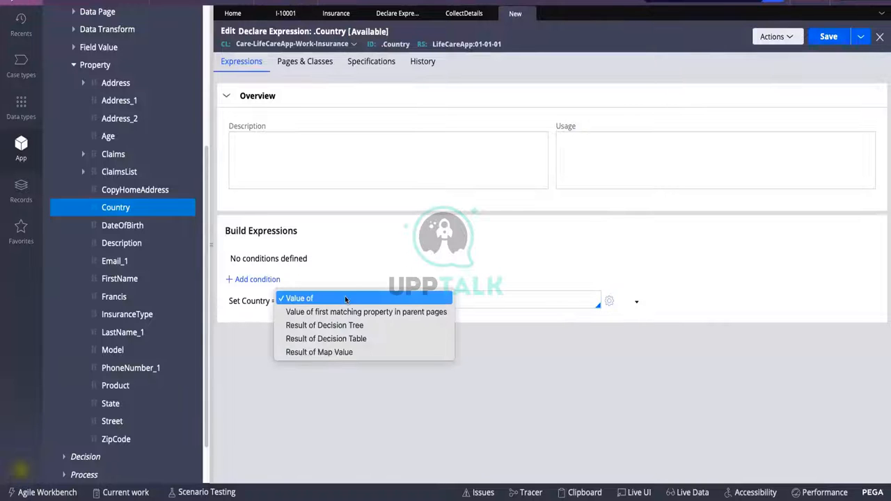
{"action": "left_click", "coordinate": [476, 301]}
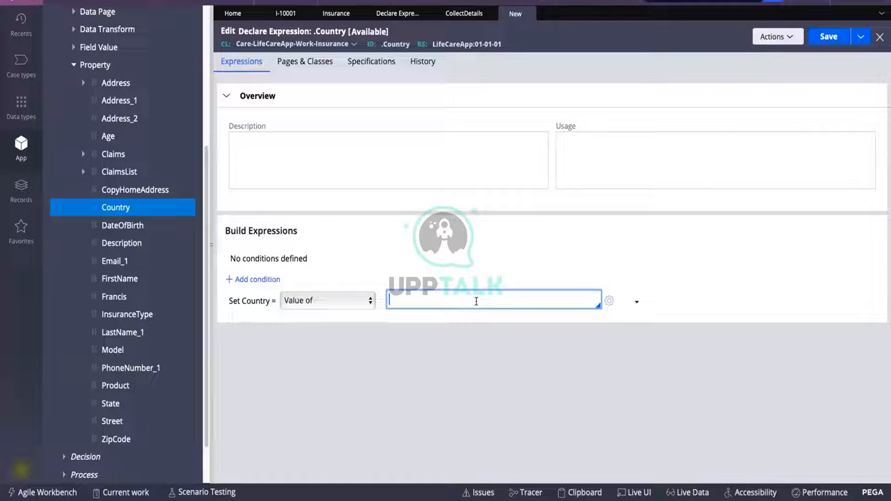
{"action": "type", "text": "@Sum"}
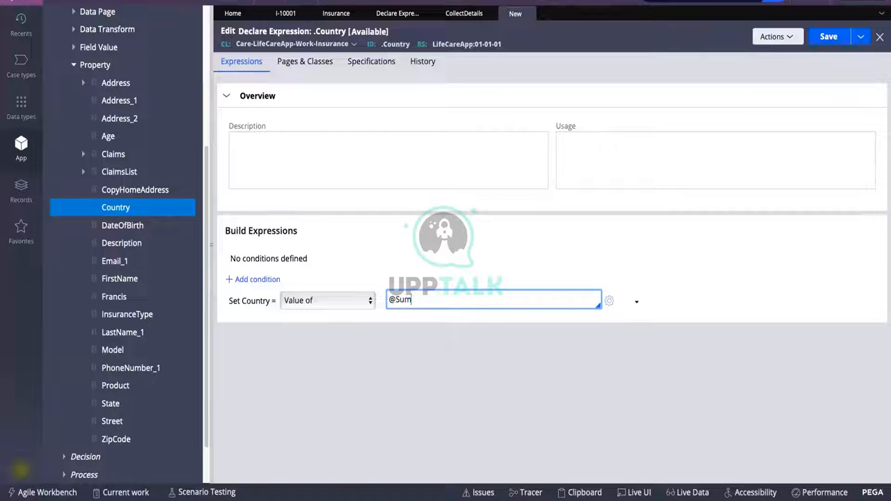
{"action": "type", "text": "(1,2"}
{"action": "left_click", "coordinate": [828, 39]}
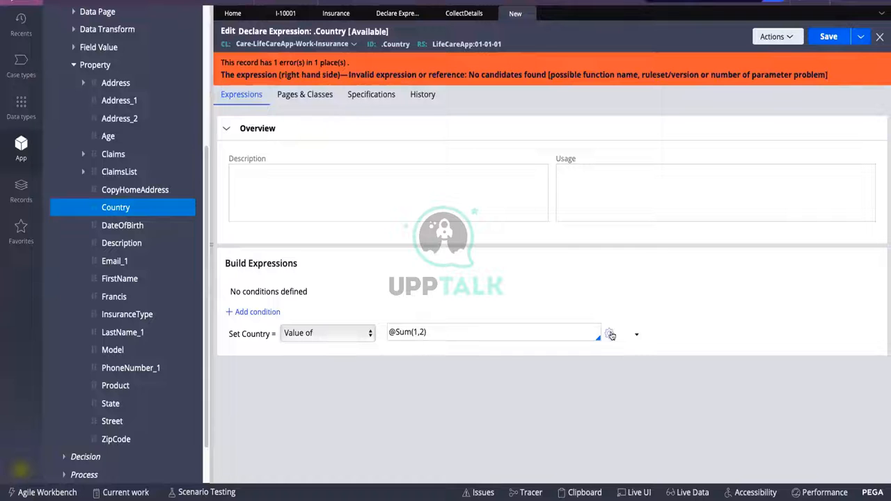
{"action": "left_click", "coordinate": [611, 335]}
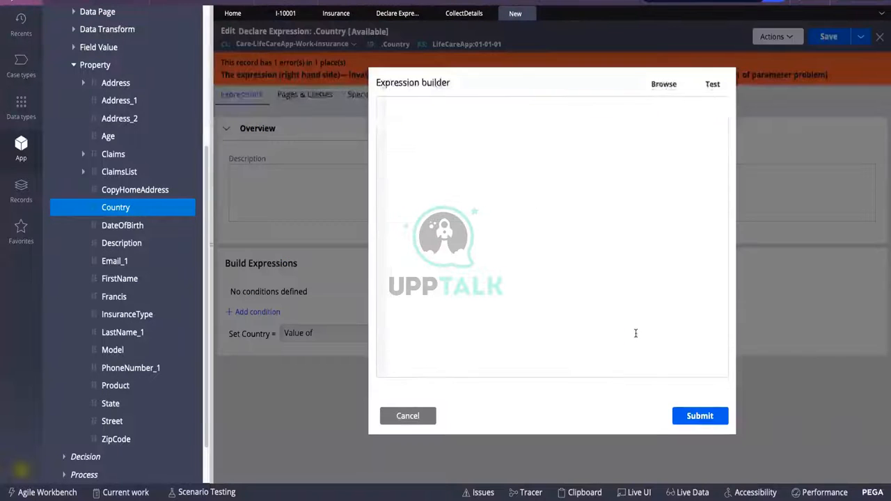
{"action": "left_click", "coordinate": [713, 85]}
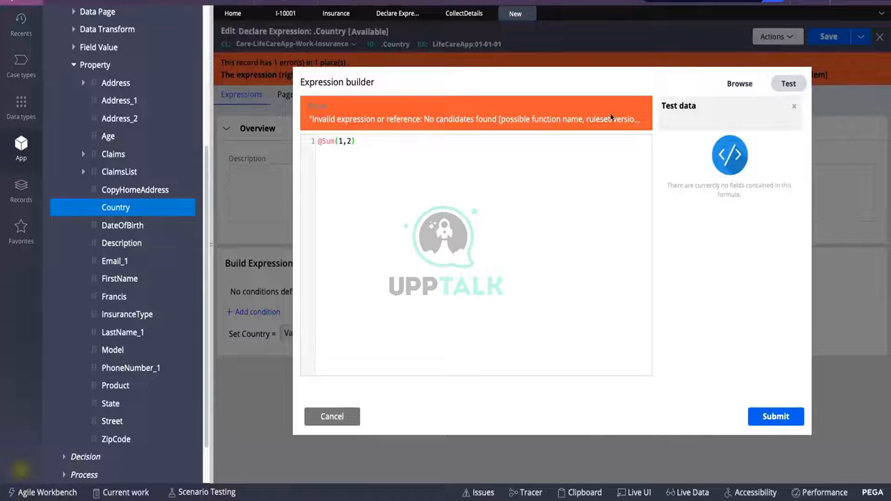
{"action": "left_click", "coordinate": [736, 84]}
{"action": "left_click", "coordinate": [365, 116]}
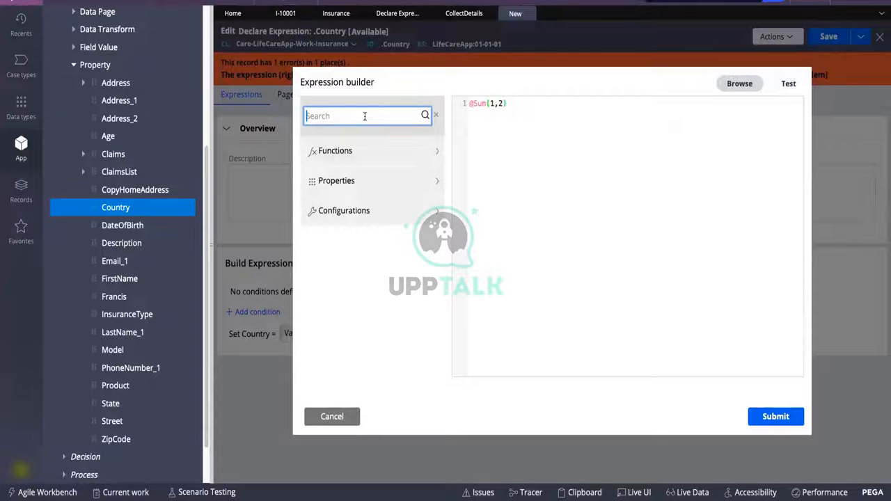
{"action": "left_click", "coordinate": [474, 105]}
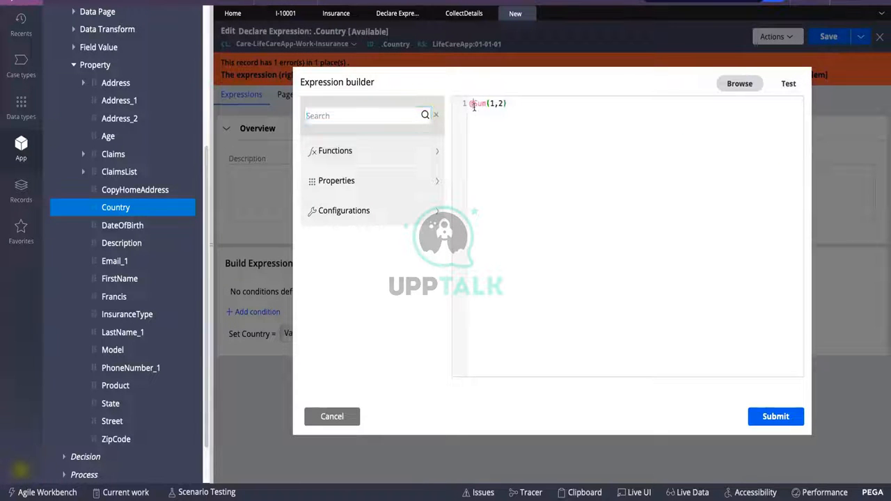
{"action": "left_click", "coordinate": [786, 85]}
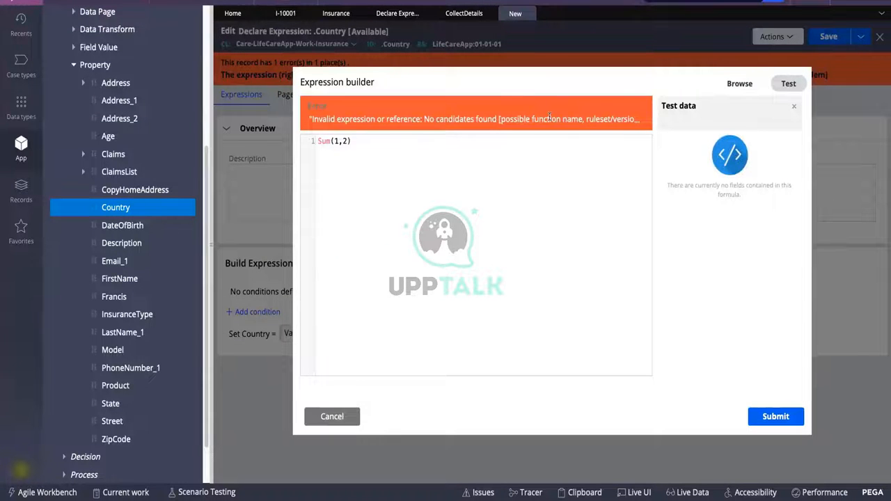
{"action": "left_click", "coordinate": [740, 84]}
{"action": "left_click", "coordinate": [349, 158]}
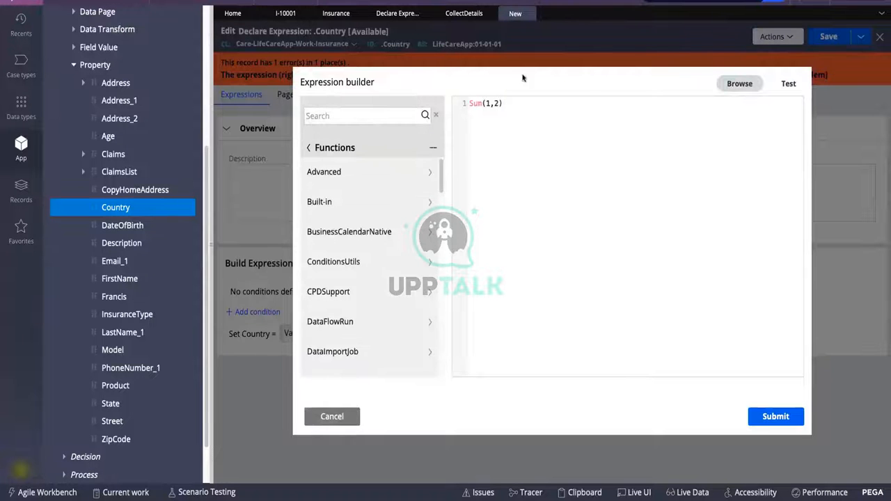
Step: Copy the custom calculation of the Age field from the Insurance case type's Personal Details view without changing it
{"action": "left_click", "coordinate": [335, 13]}
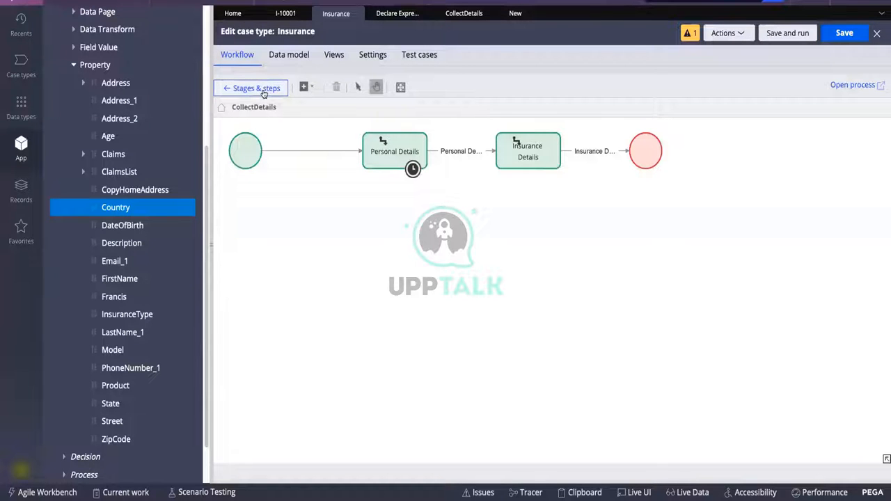
{"action": "left_click", "coordinate": [264, 92]}
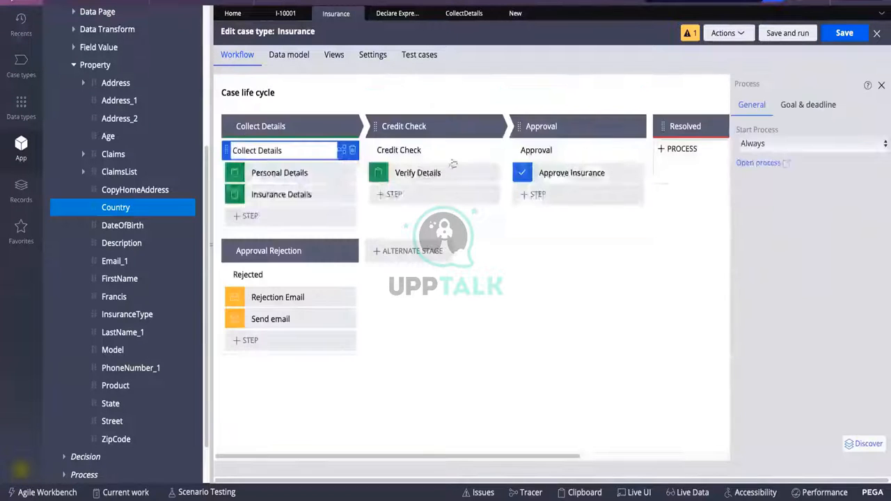
{"action": "left_click", "coordinate": [334, 61]}
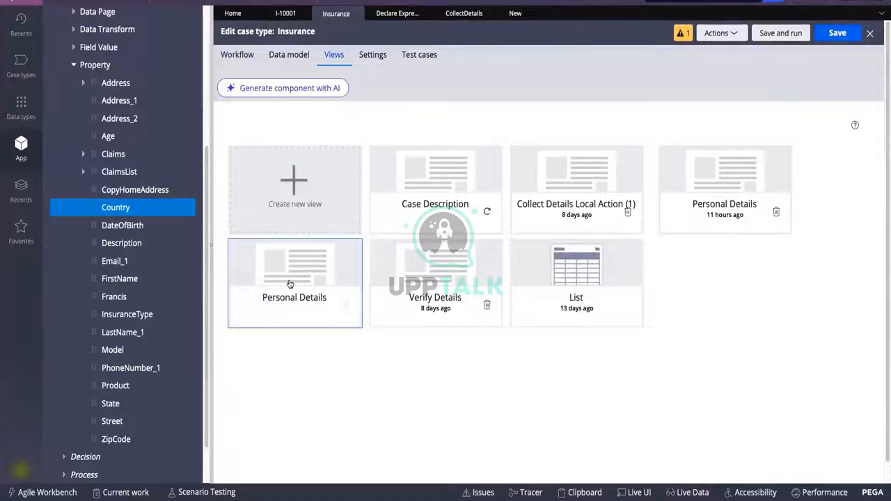
{"action": "left_click", "coordinate": [289, 284]}
{"action": "left_click", "coordinate": [296, 407]}
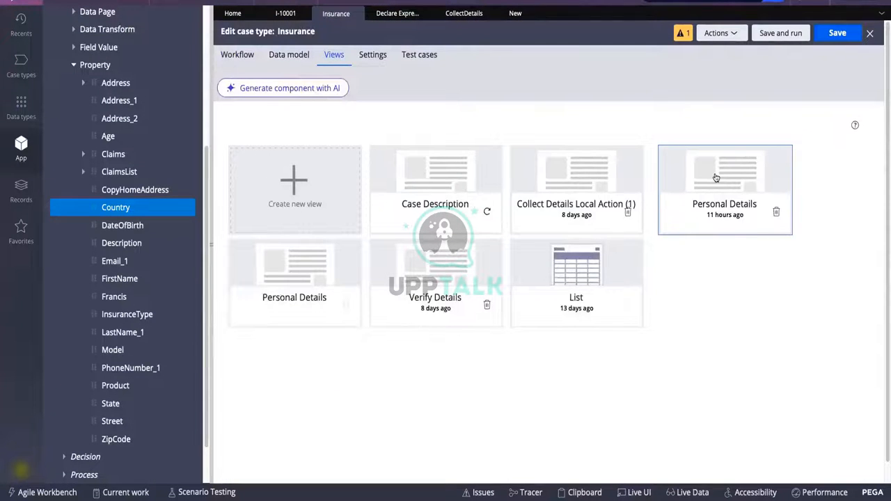
{"action": "left_click", "coordinate": [716, 178]}
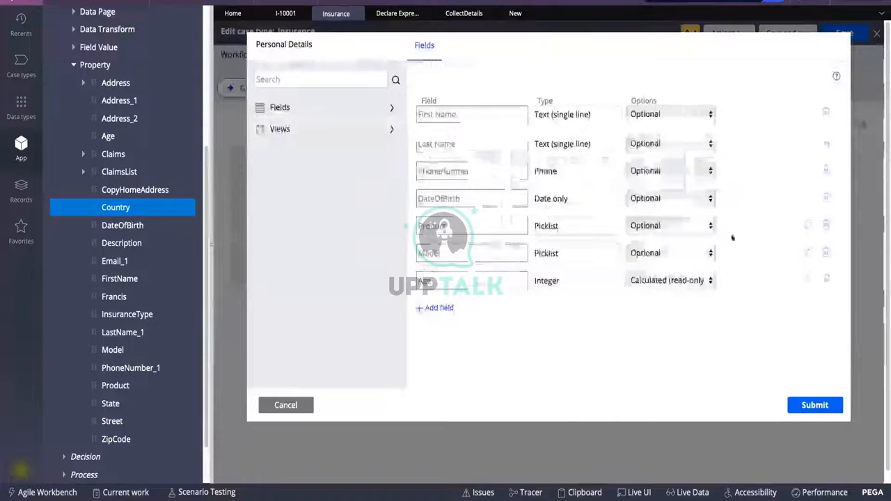
{"action": "left_click", "coordinate": [809, 279]}
{"action": "double_click", "coordinate": [665, 341]}
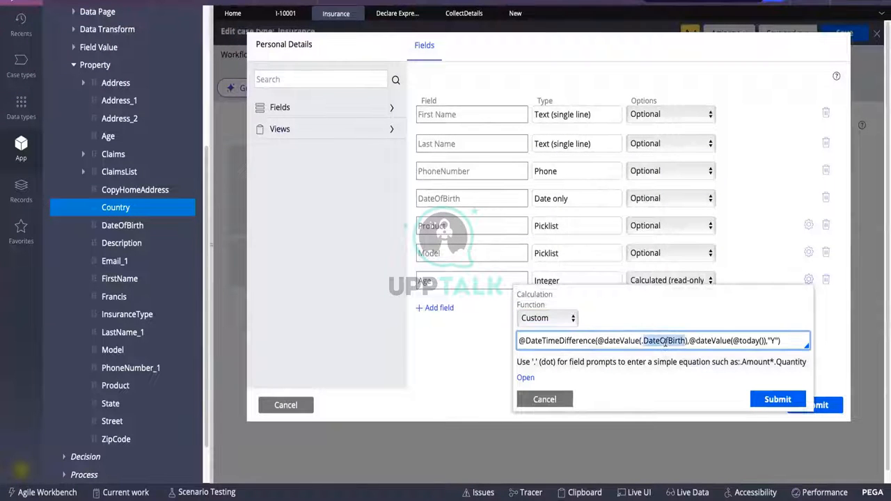
{"action": "triple_click", "coordinate": [666, 341]}
{"action": "key", "text": "ctrl+c"}
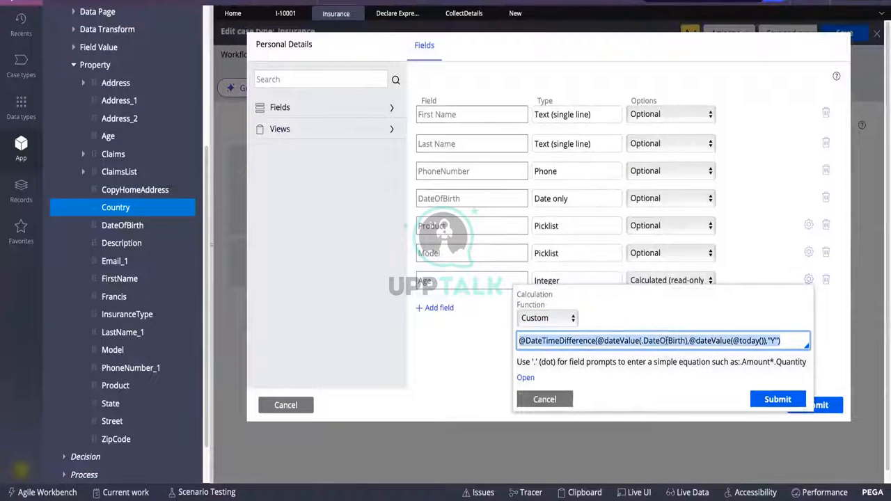
{"action": "left_click", "coordinate": [557, 399]}
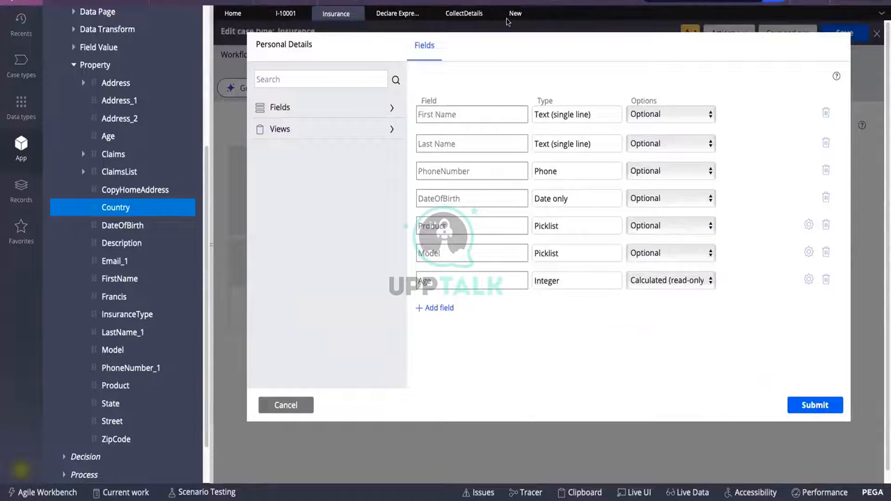
{"action": "left_click", "coordinate": [509, 15]}
{"action": "triple_click", "coordinate": [490, 108]}
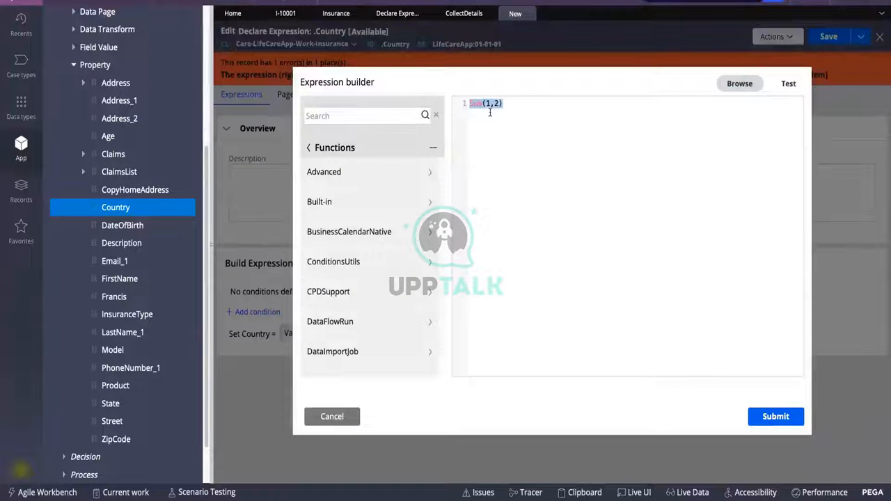
{"action": "key", "text": "ctrl+v"}
{"action": "left_click", "coordinate": [788, 83]}
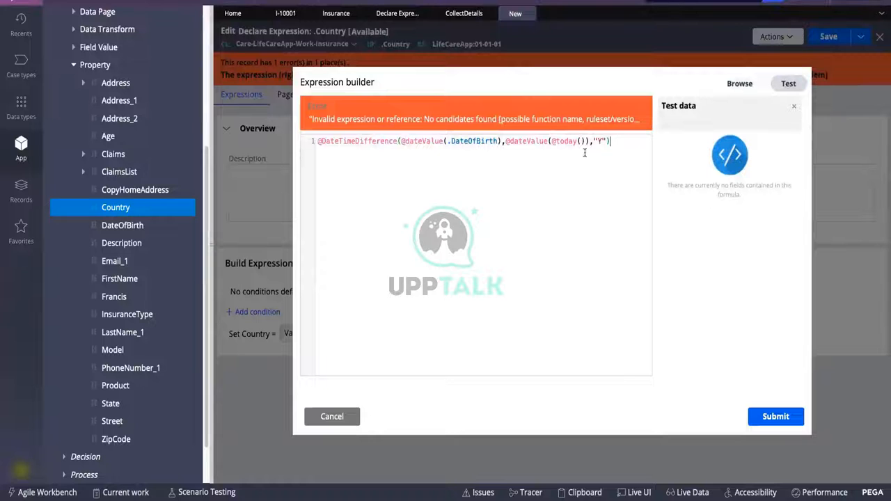
{"action": "left_click", "coordinate": [773, 418]}
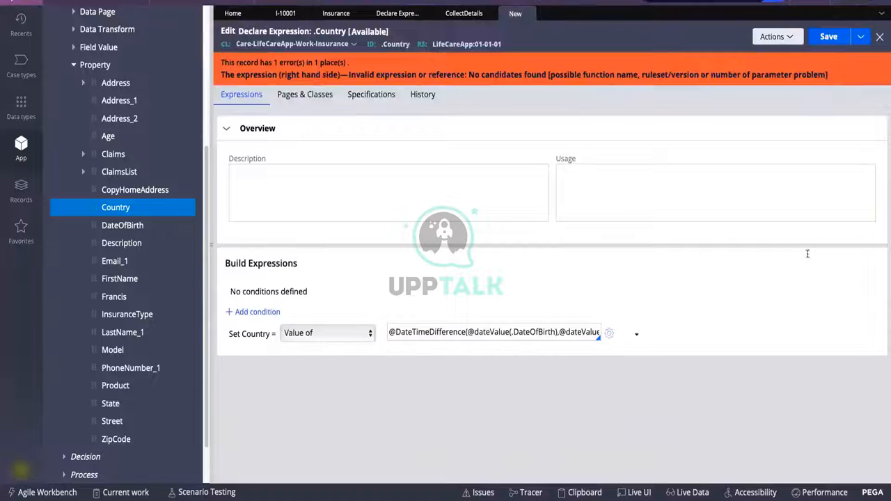
{"action": "left_click", "coordinate": [835, 42]}
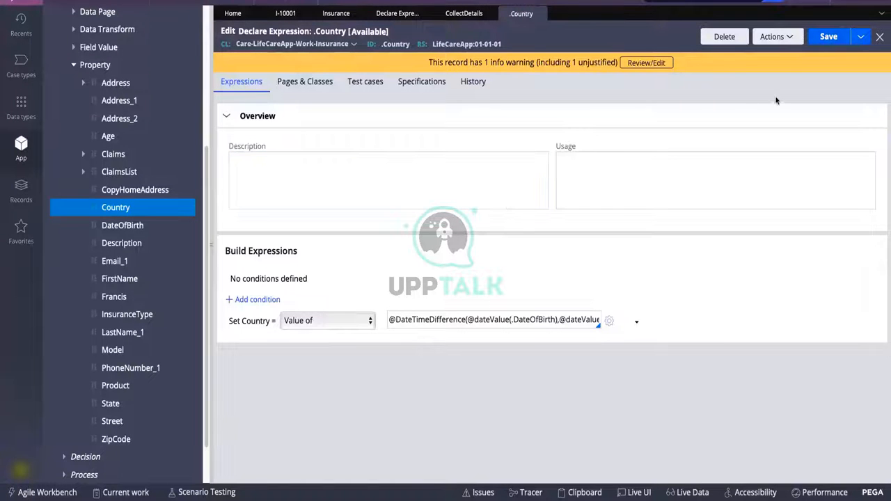
Step: Switch the Country Declare Expression to the legacy expression form and examine the Calculate Value options of its change tracking, keeping Whenever inputs change
{"action": "left_click", "coordinate": [775, 35]}
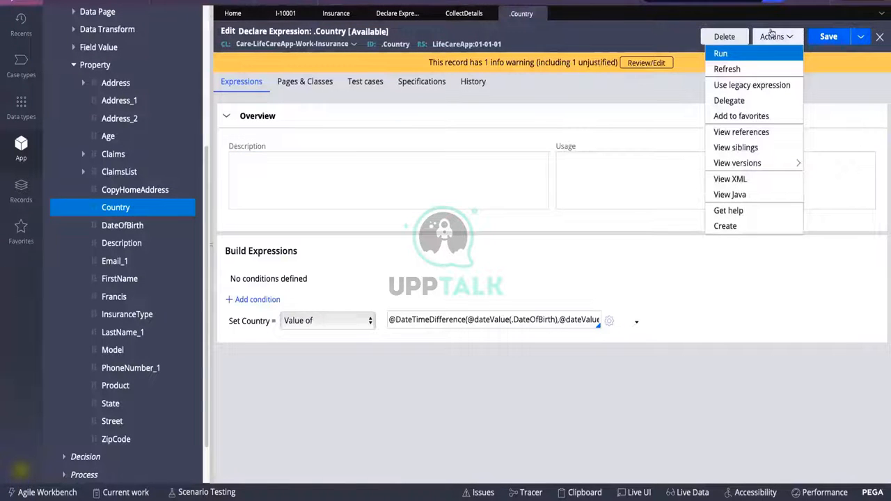
{"action": "left_click", "coordinate": [720, 90]}
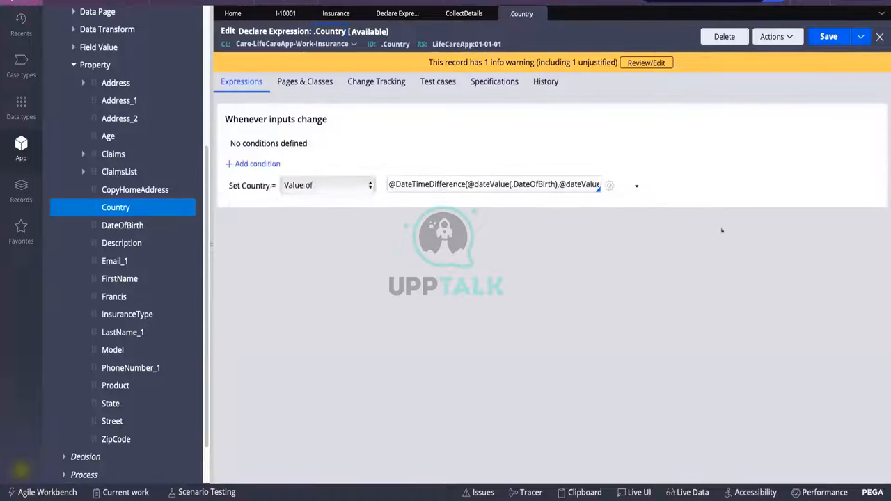
{"action": "left_click", "coordinate": [362, 82]}
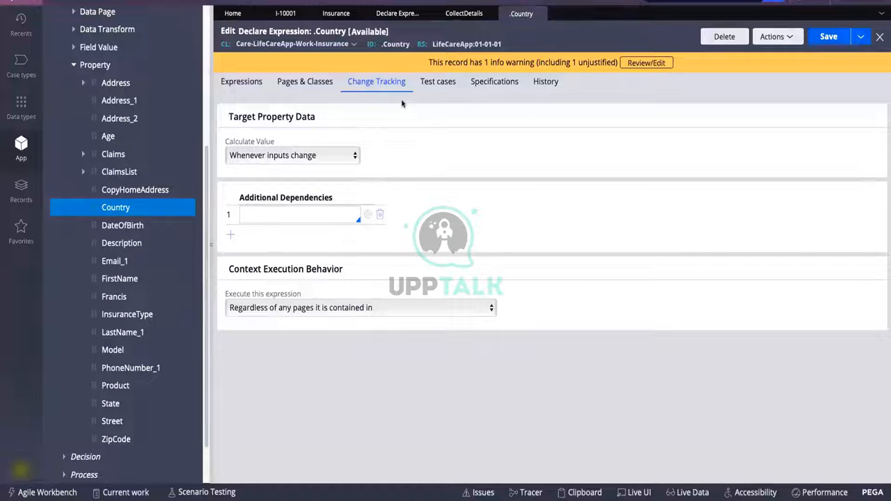
{"action": "key", "text": "Tab"}
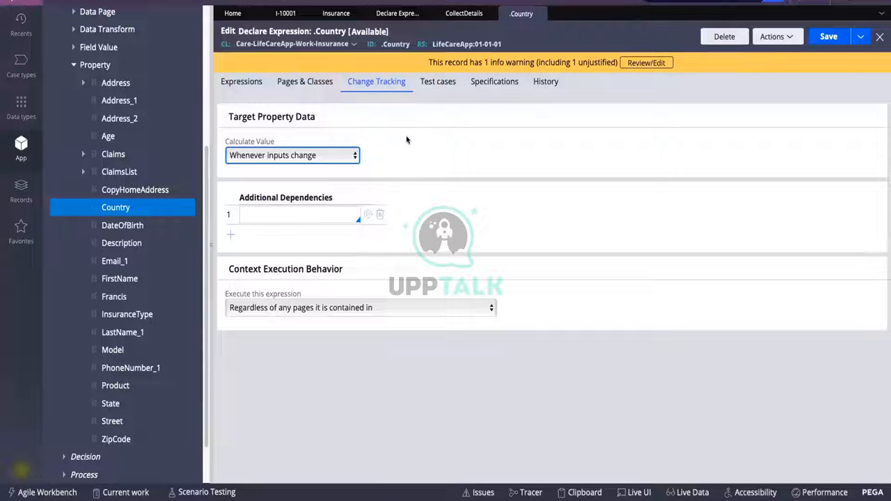
{"action": "left_click", "coordinate": [411, 130]}
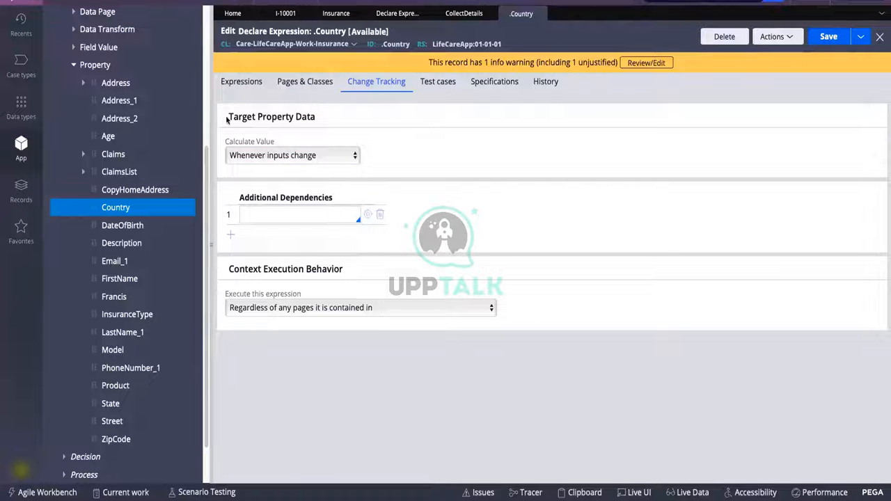
{"action": "left_click_drag", "start_coordinate": [230, 117], "coordinate": [327, 116]}
{"action": "left_click", "coordinate": [278, 159]}
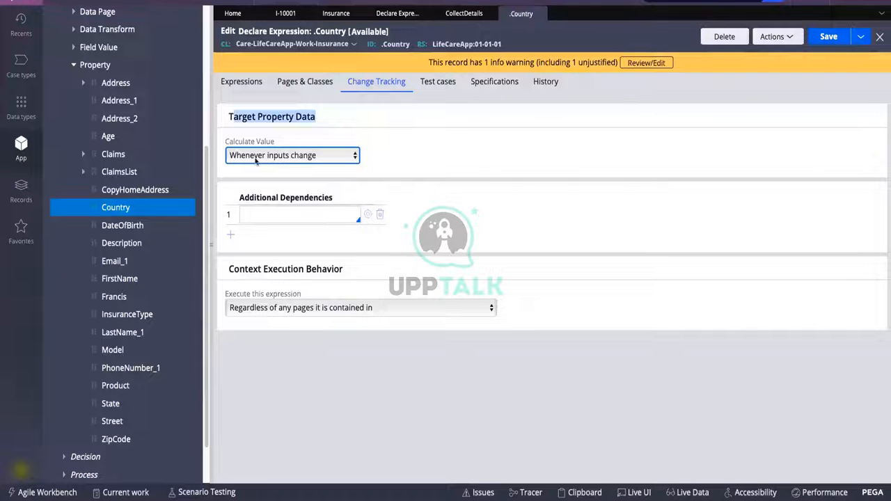
{"action": "left_click", "coordinate": [300, 156]}
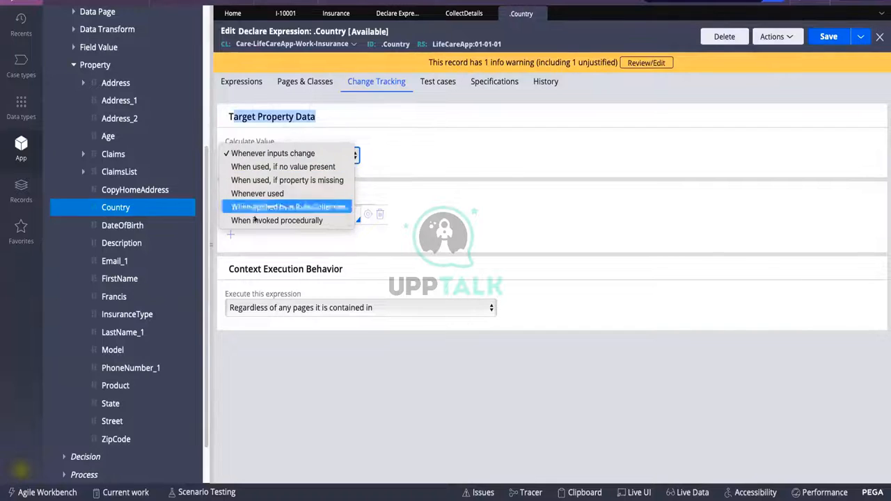
{"action": "left_click", "coordinate": [289, 154]}
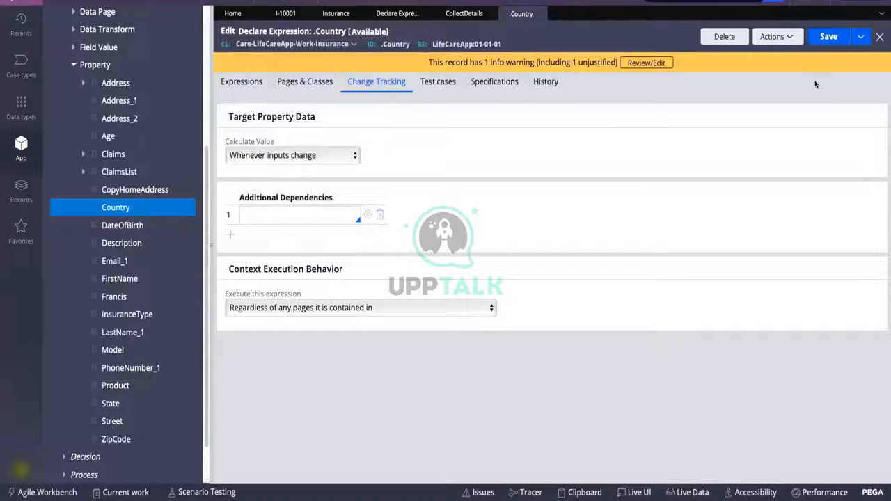
Step: Close the Country expression, cancel the Personal Details view dialog, and close the CollectDetails flow and the Declare Expression instance list
{"action": "left_click", "coordinate": [540, 14]}
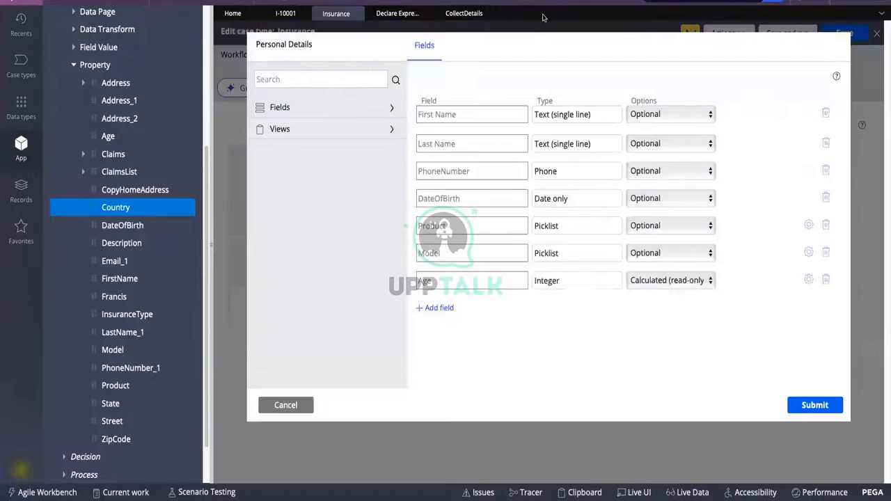
{"action": "left_click", "coordinate": [293, 405]}
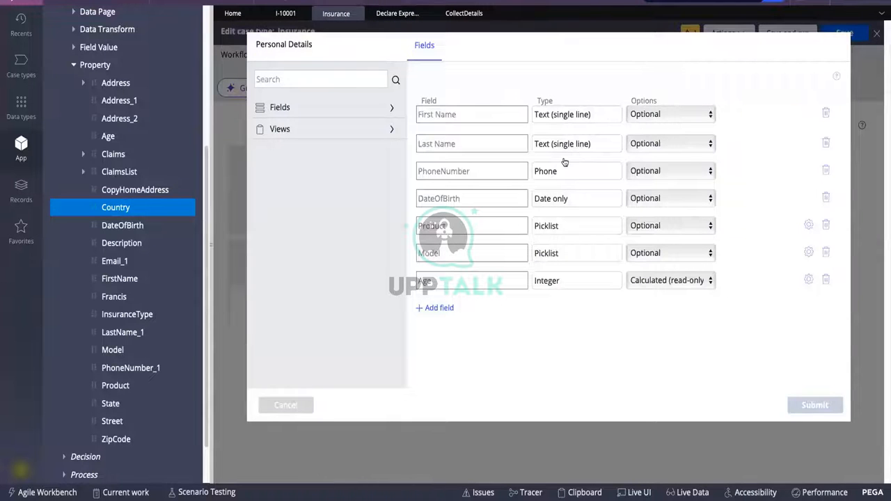
{"action": "left_click", "coordinate": [480, 13]}
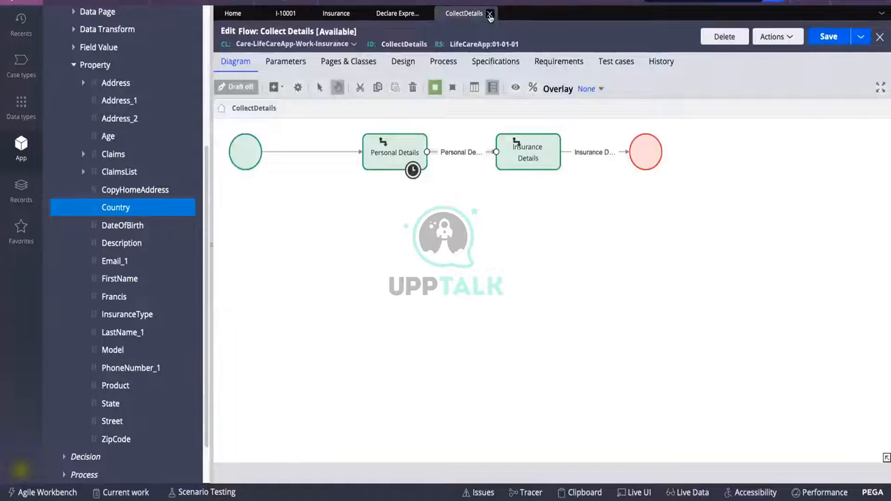
{"action": "left_click", "coordinate": [489, 15]}
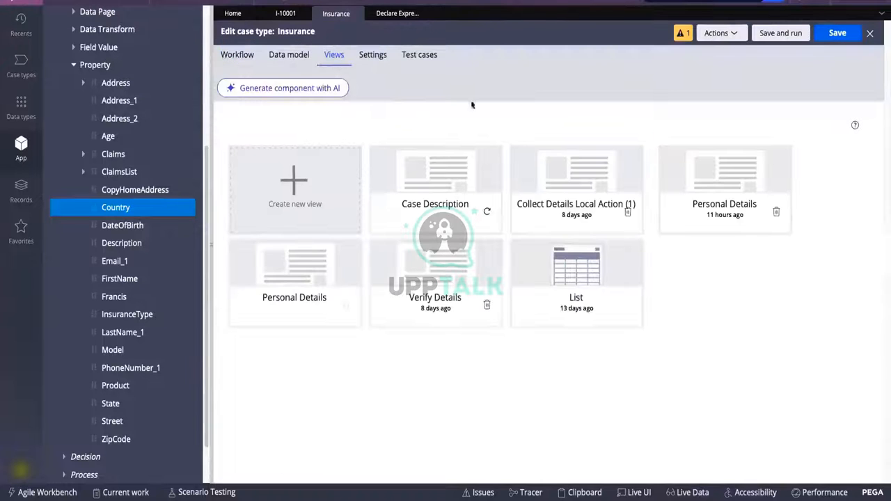
{"action": "left_click", "coordinate": [409, 14]}
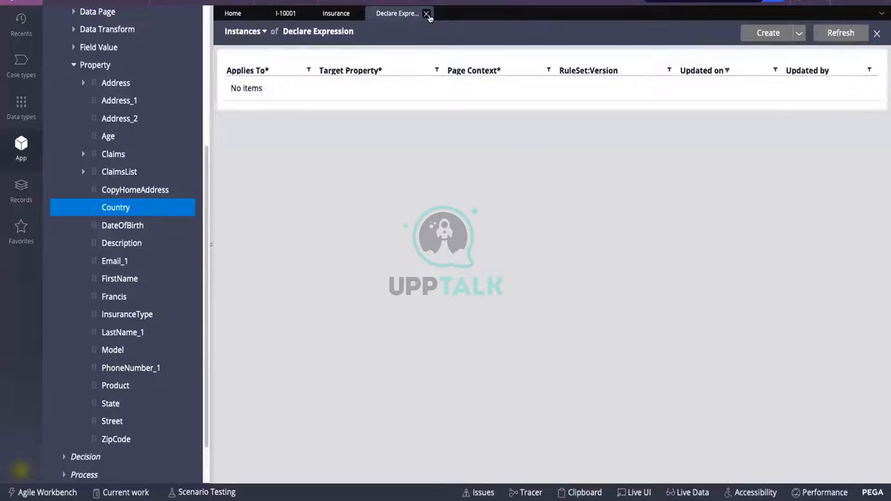
{"action": "left_click", "coordinate": [427, 14]}
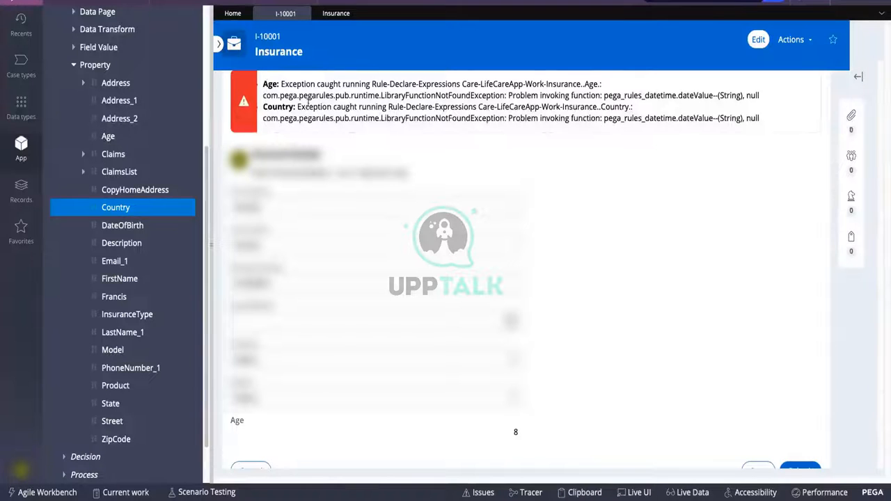
Step: Examine the Age and Country exception messages and the Age field in the open Insurance case
{"action": "left_click_drag", "start_coordinate": [314, 84], "coordinate": [368, 85]}
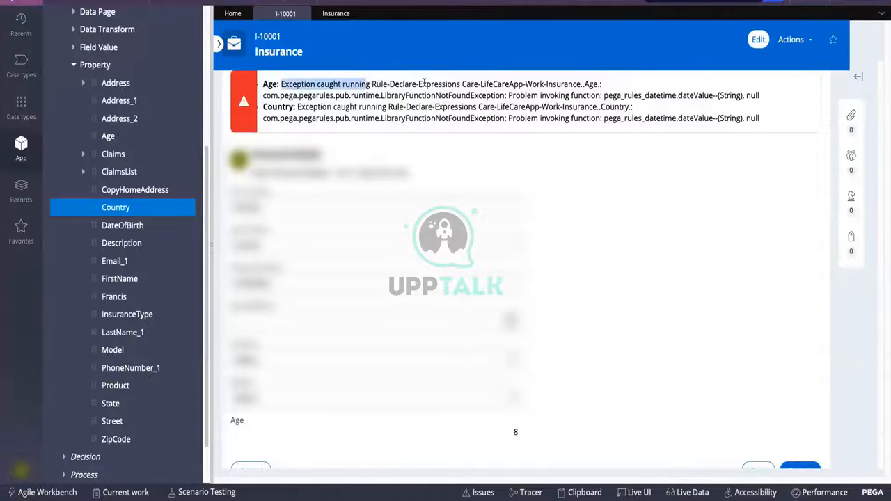
{"action": "left_click_drag", "start_coordinate": [418, 84], "coordinate": [482, 85]}
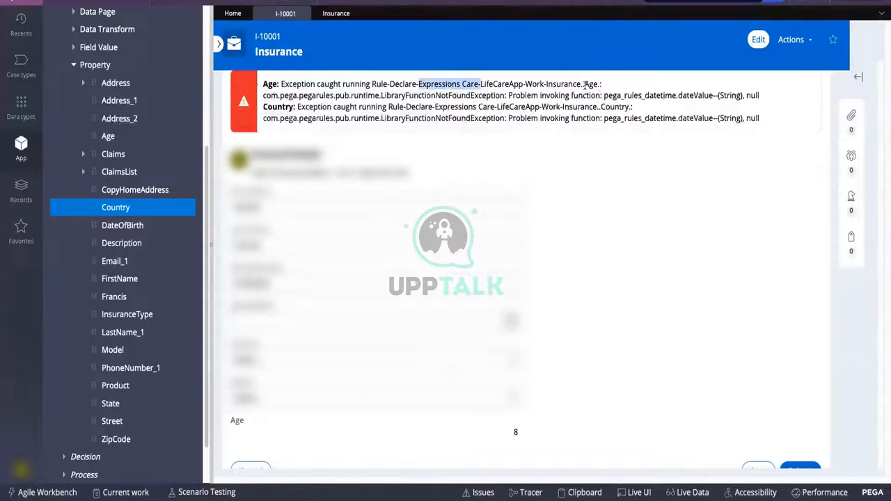
{"action": "left_click_drag", "start_coordinate": [583, 85], "coordinate": [604, 84]}
{"action": "left_click_drag", "start_coordinate": [380, 96], "coordinate": [505, 96]}
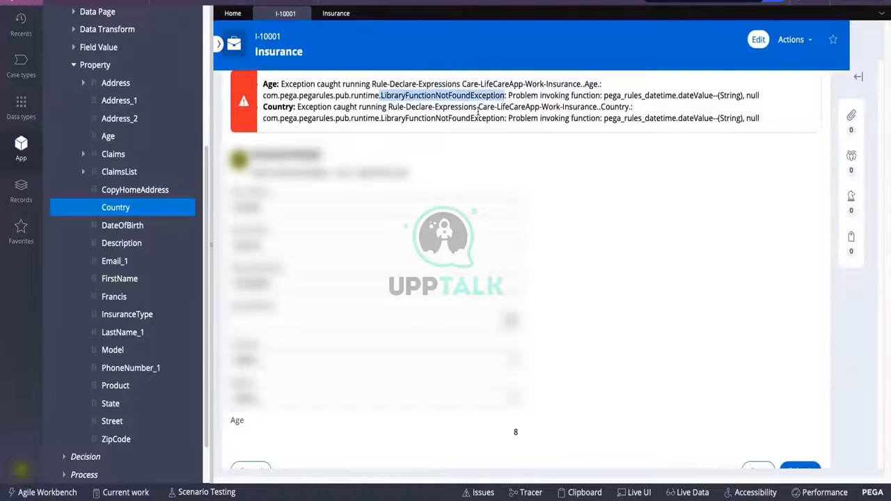
{"action": "scroll", "coordinate": [478, 111], "scroll_direction": "down", "scroll_amount": 1}
{"action": "scroll", "coordinate": [371, 290], "scroll_direction": "down", "scroll_amount": 1}
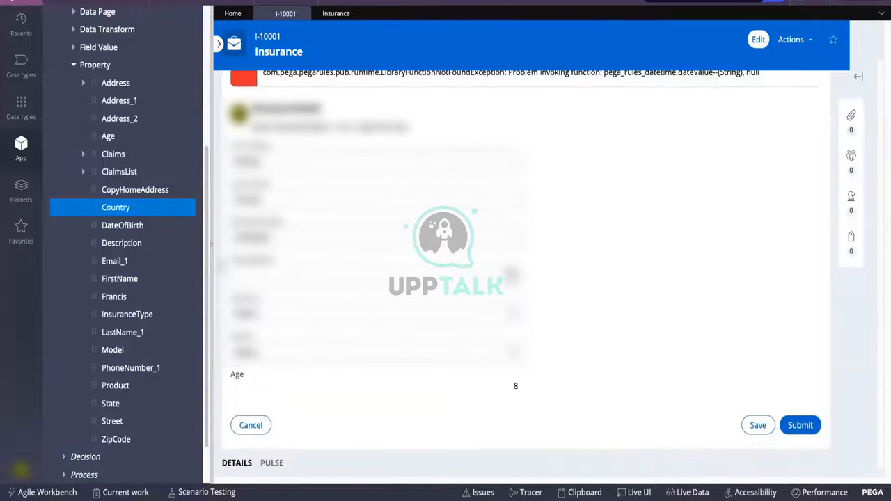
{"action": "left_click_drag", "start_coordinate": [245, 375], "coordinate": [227, 374]}
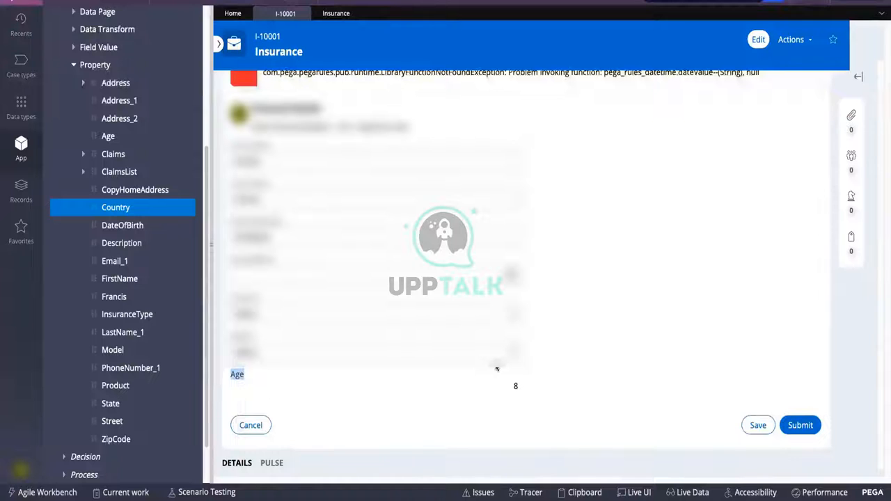
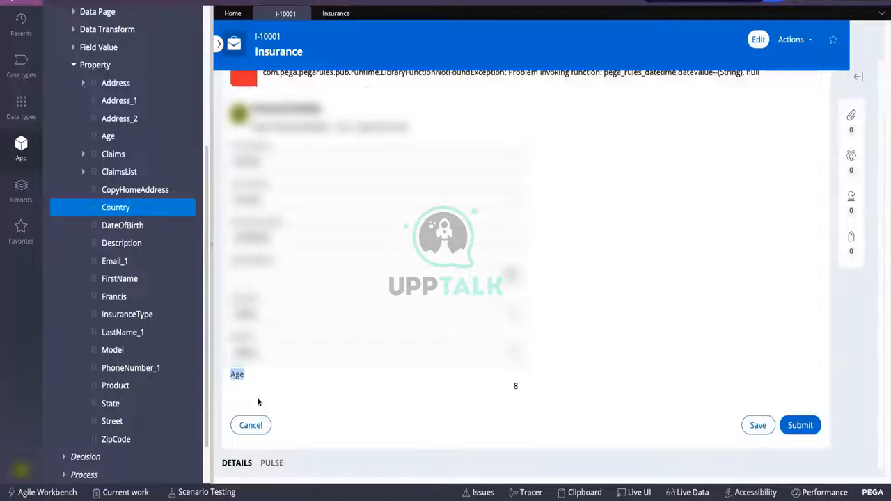
Step: Review the Age field's custom calculation in the Insurance case type's Personal Details view without changing it, and delete the field from the view
{"action": "left_click", "coordinate": [323, 14]}
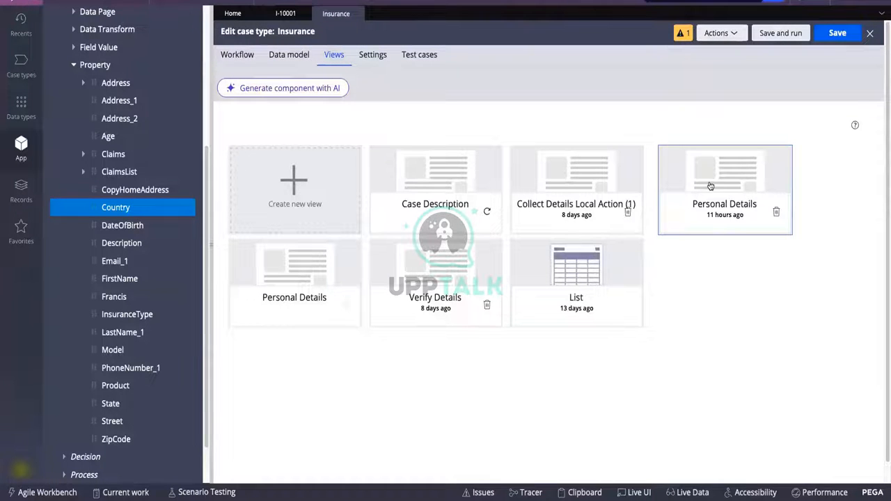
{"action": "left_click", "coordinate": [680, 229]}
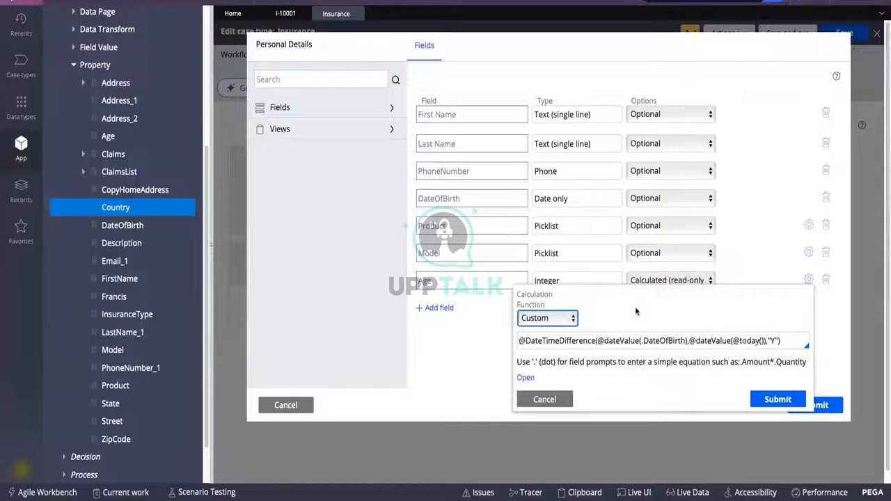
{"action": "left_click", "coordinate": [746, 342]}
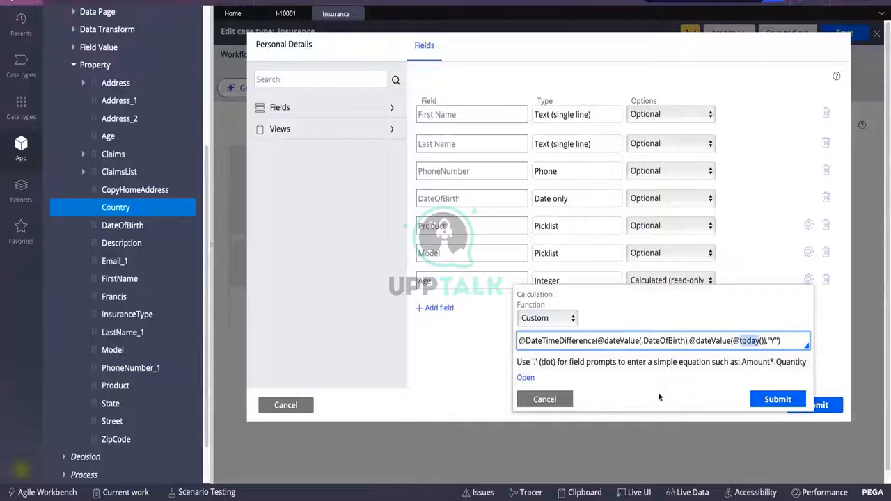
{"action": "left_click", "coordinate": [545, 399]}
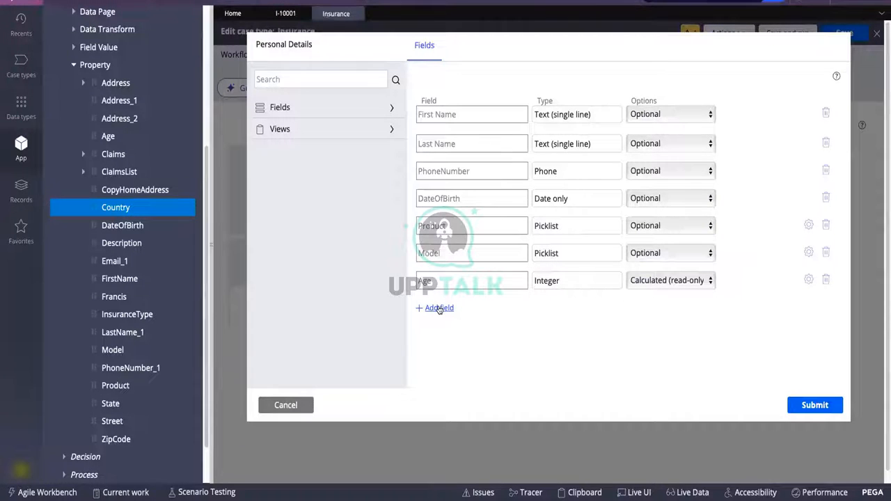
{"action": "left_click", "coordinate": [826, 280]}
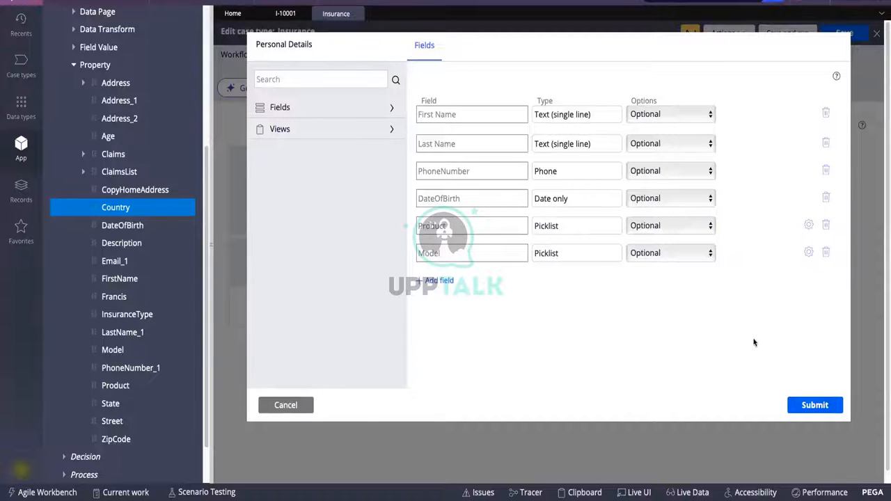
Step: Add a single-line text field named Age_Test to the Personal Details view and delete it again
{"action": "left_click", "coordinate": [444, 282]}
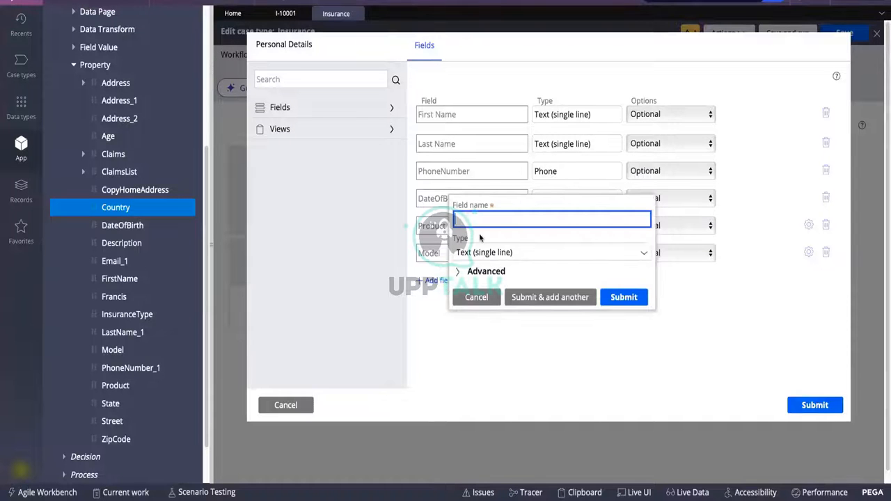
{"action": "left_click", "coordinate": [469, 298]}
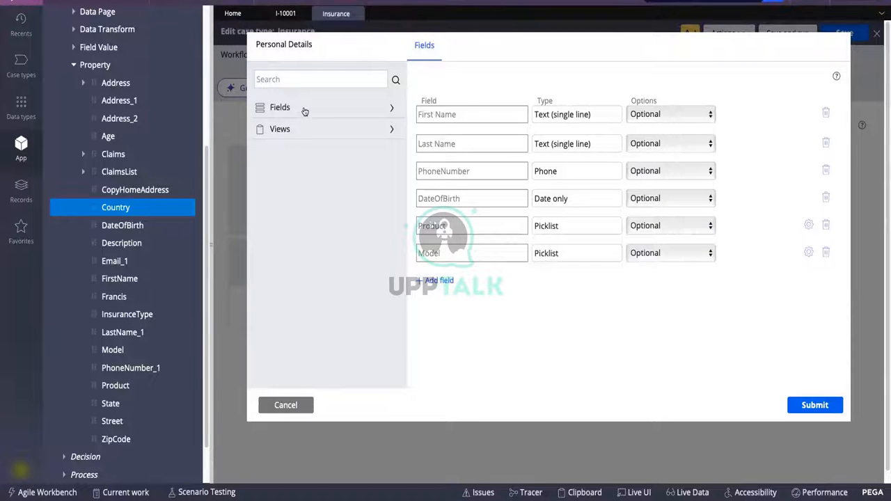
{"action": "left_click", "coordinate": [304, 112]}
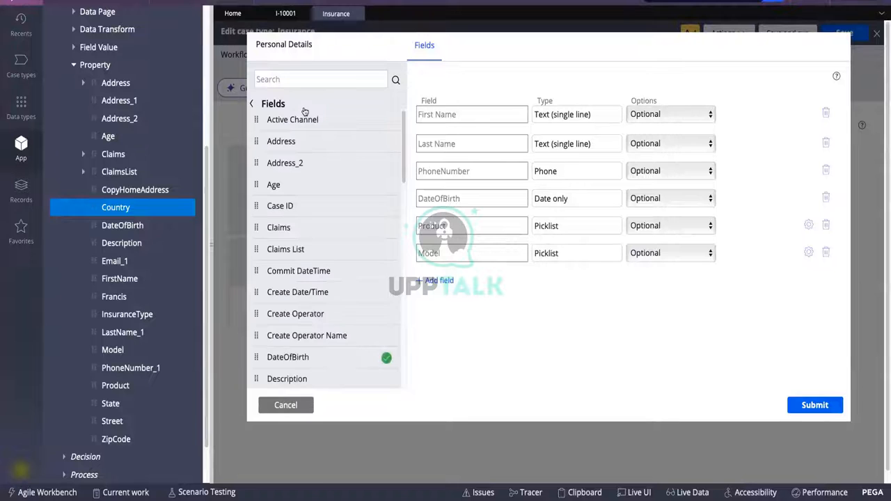
{"action": "left_click", "coordinate": [434, 282]}
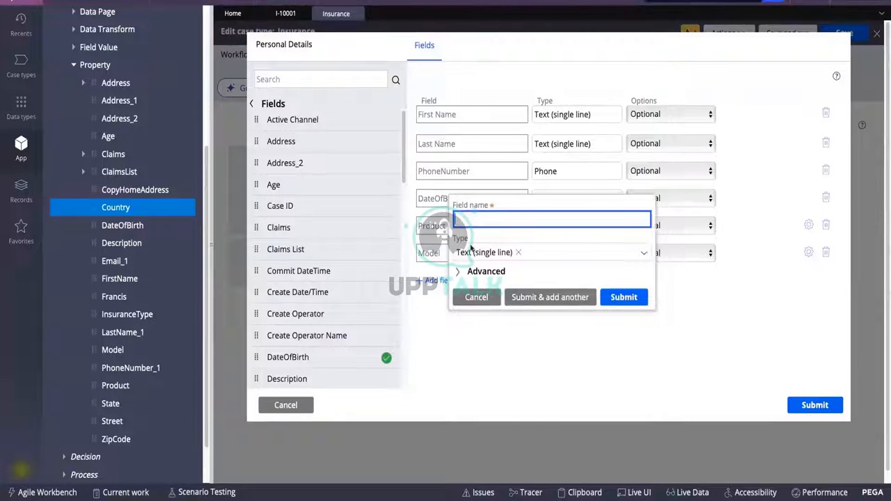
{"action": "type", "text": "Age_Test"}
{"action": "left_click", "coordinate": [622, 296]}
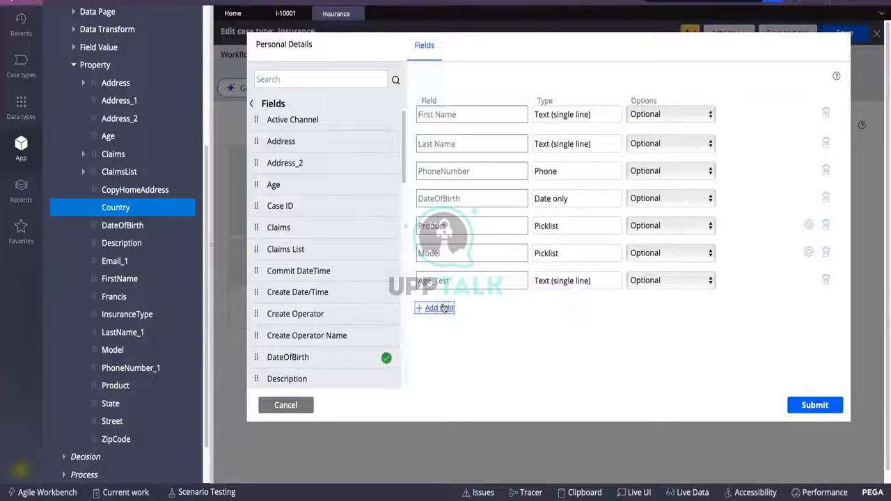
{"action": "left_click", "coordinate": [826, 281]}
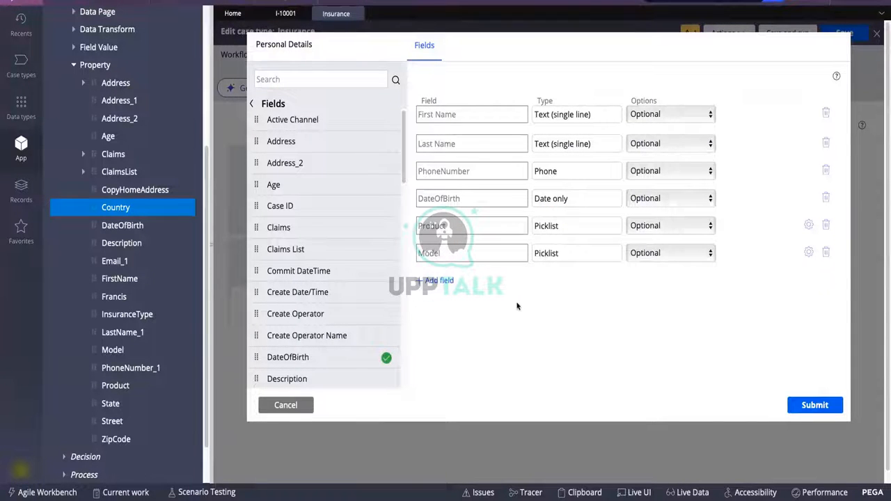
{"action": "left_click", "coordinate": [439, 281]}
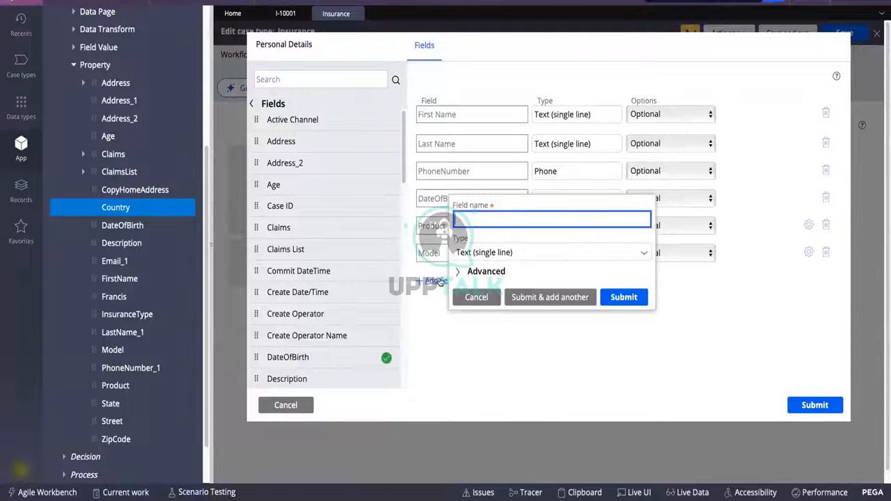
{"action": "type", "text": "Age"}
{"action": "type", "text": ")Int"}
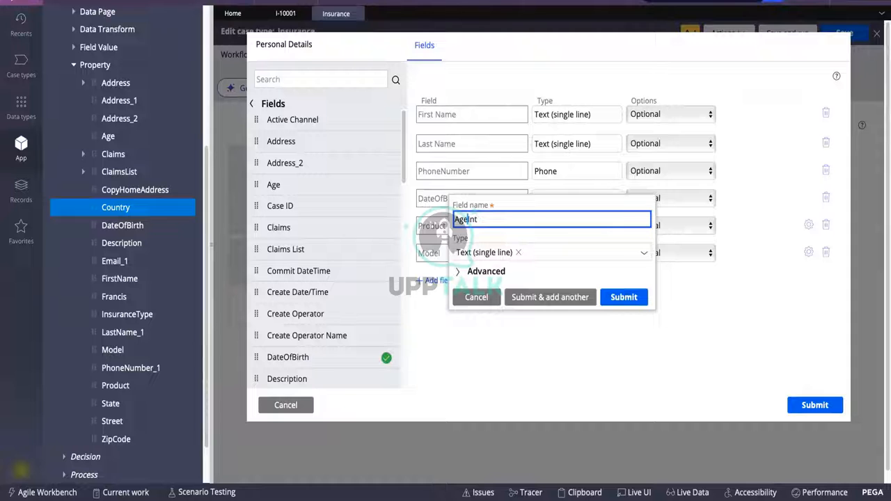
{"action": "left_click", "coordinate": [575, 271]}
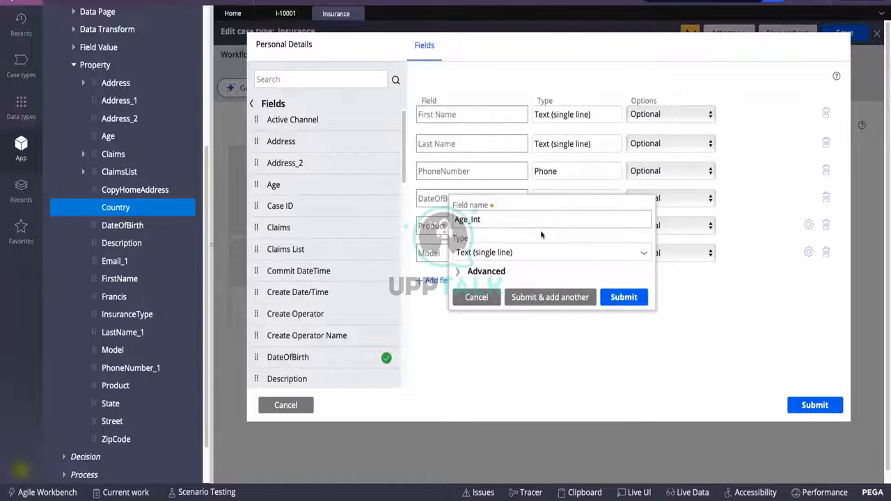
{"action": "left_click", "coordinate": [518, 253]}
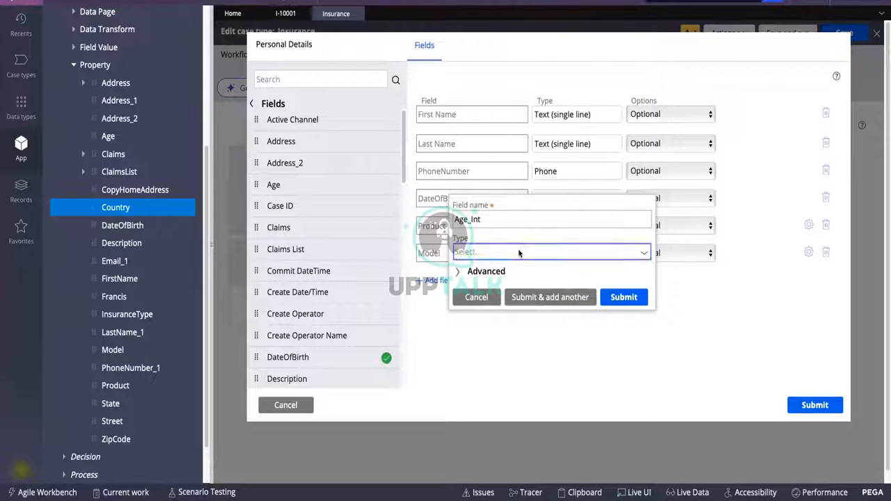
{"action": "key", "text": "Escape"}
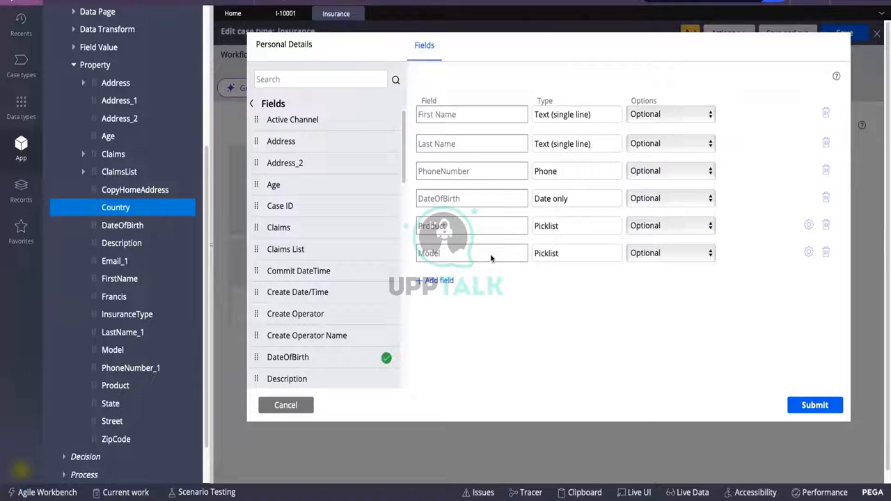
Step: Start a new field named Age in the Personal Details view, show its advanced settings, and set its type to Integer
{"action": "left_click", "coordinate": [444, 282]}
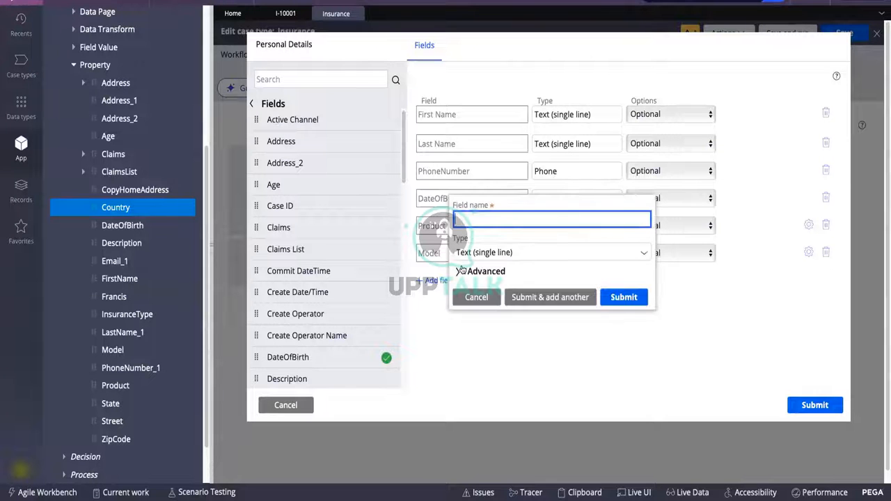
{"action": "left_click", "coordinate": [518, 252]}
{"action": "left_click", "coordinate": [475, 218]}
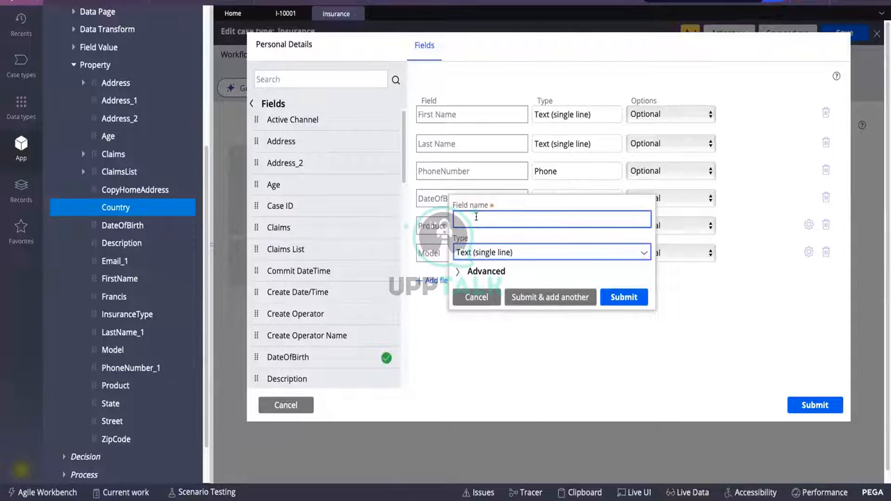
{"action": "type", "text": "Age"}
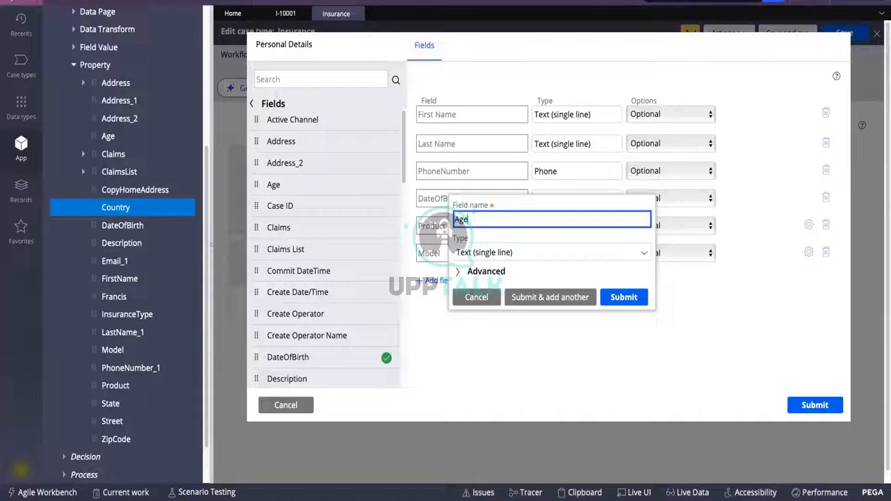
{"action": "key", "text": "Tab"}
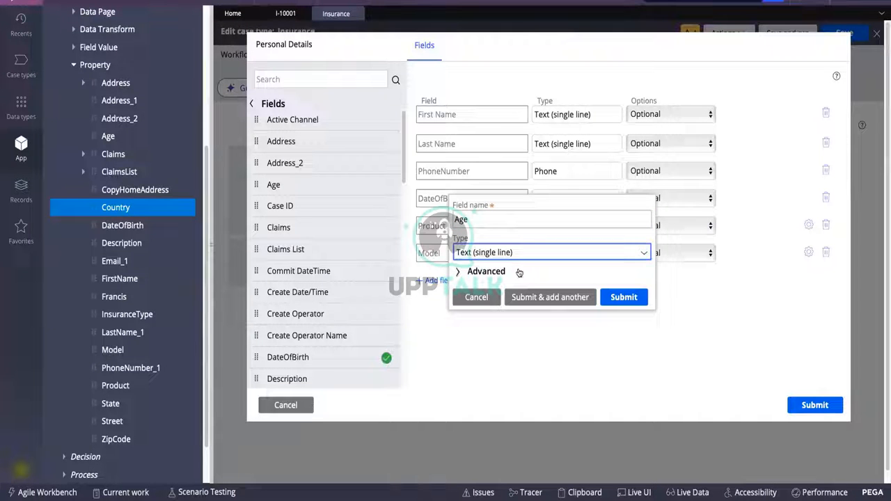
{"action": "left_click", "coordinate": [493, 272]}
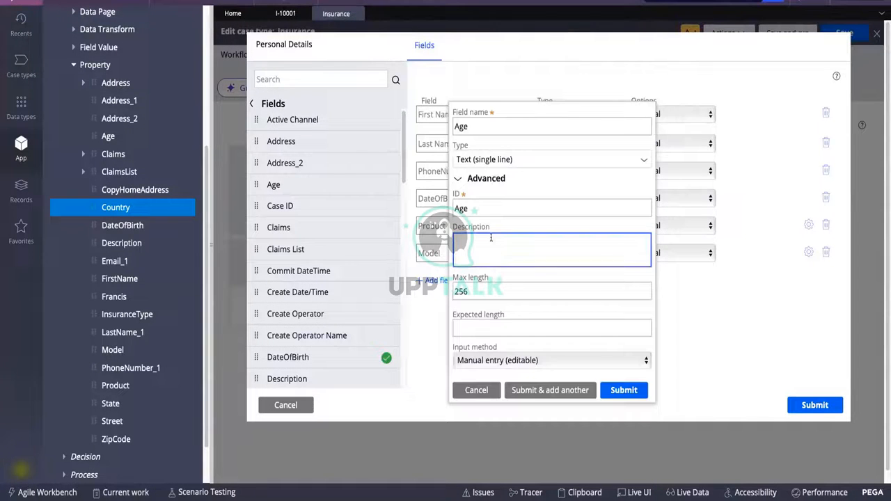
{"action": "left_click", "coordinate": [645, 162]}
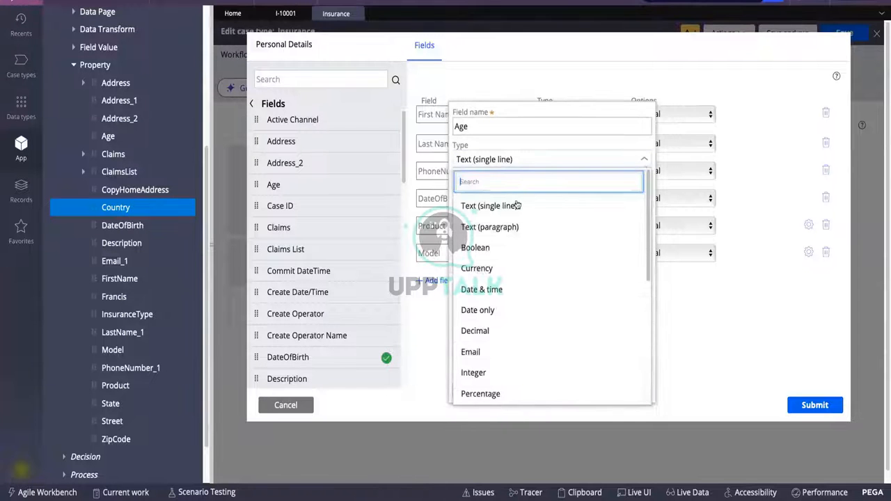
{"action": "scroll", "coordinate": [478, 261], "scroll_direction": "down", "scroll_amount": 2}
{"action": "left_click", "coordinate": [480, 272]}
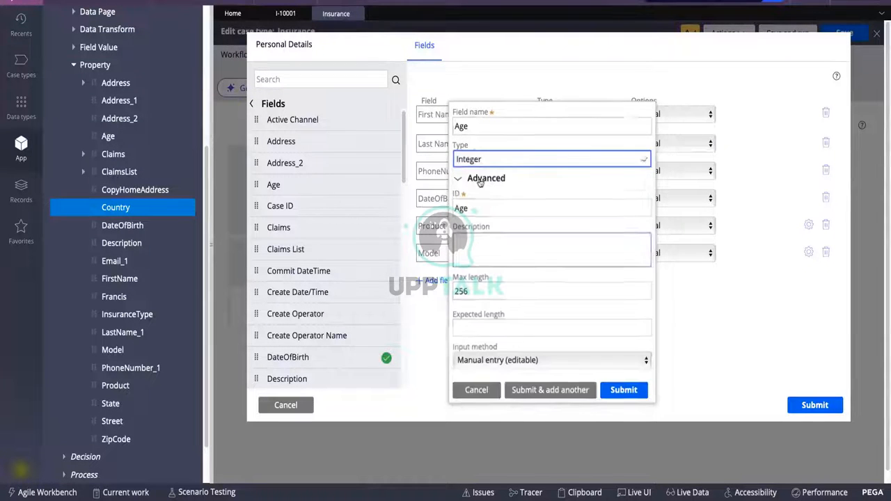
Step: Rename the new integer field to Age_Int and add it to the Personal Details view
{"action": "left_click", "coordinate": [472, 128]}
{"action": "double_click", "coordinate": [473, 128]}
{"action": "key", "text": "BackSpace"}
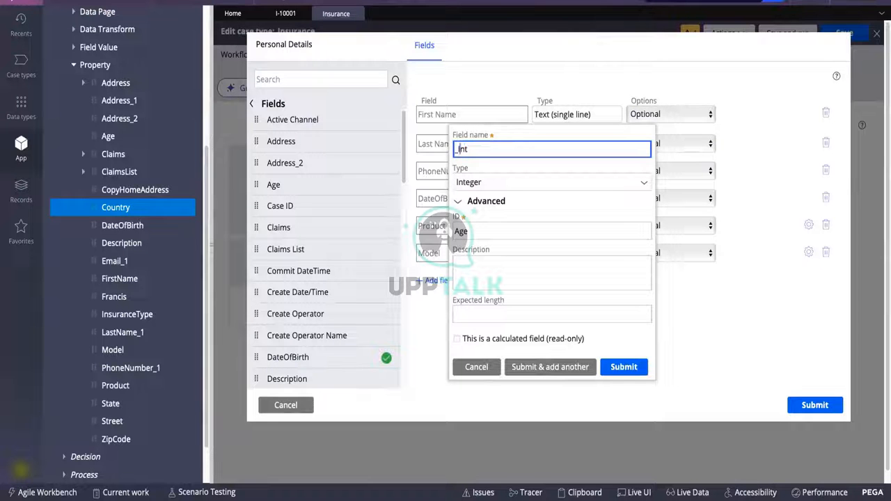
{"action": "type", "text": "AGe"}
{"action": "key", "text": "BackSpace"}
{"action": "type", "text": "ge"}
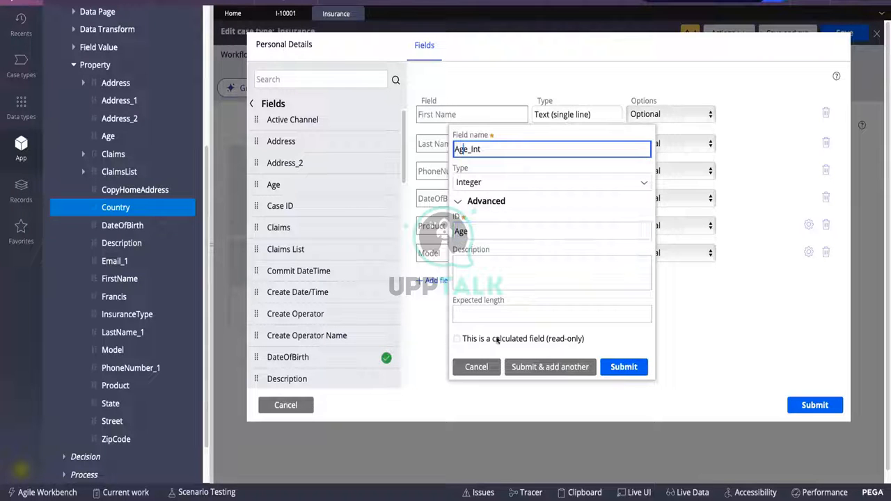
{"action": "left_click", "coordinate": [623, 368]}
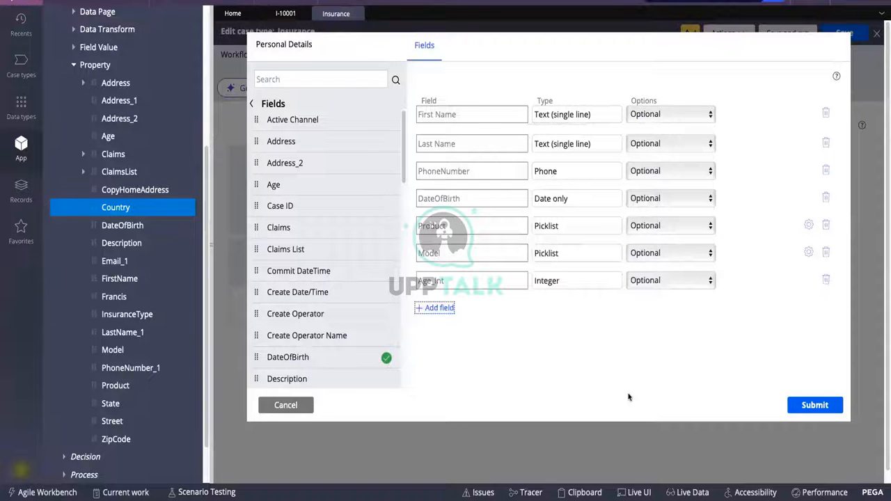
Step: Submit the Personal Details view and save the Insurance case type
{"action": "left_click", "coordinate": [637, 285]}
{"action": "left_click", "coordinate": [787, 287]}
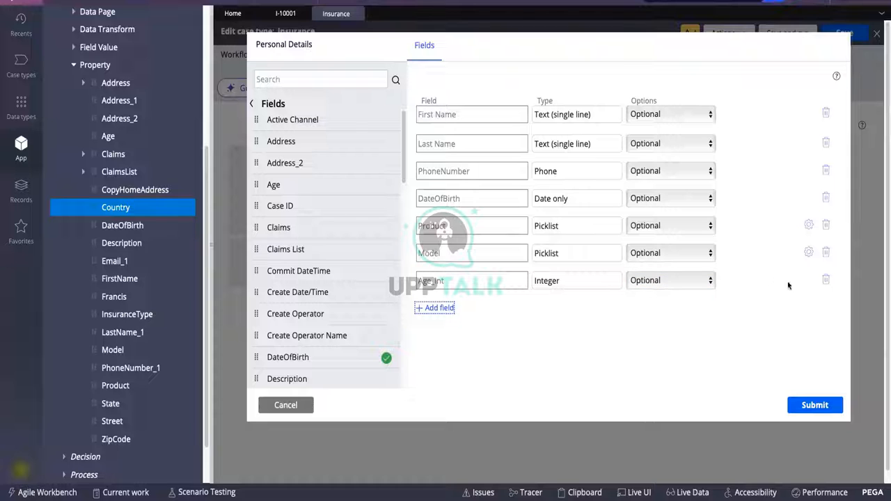
{"action": "left_click", "coordinate": [811, 405]}
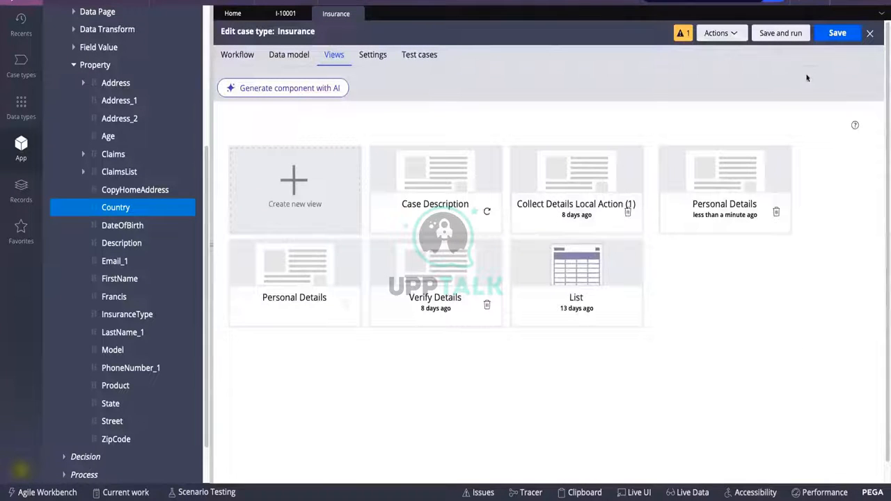
{"action": "left_click", "coordinate": [834, 35]}
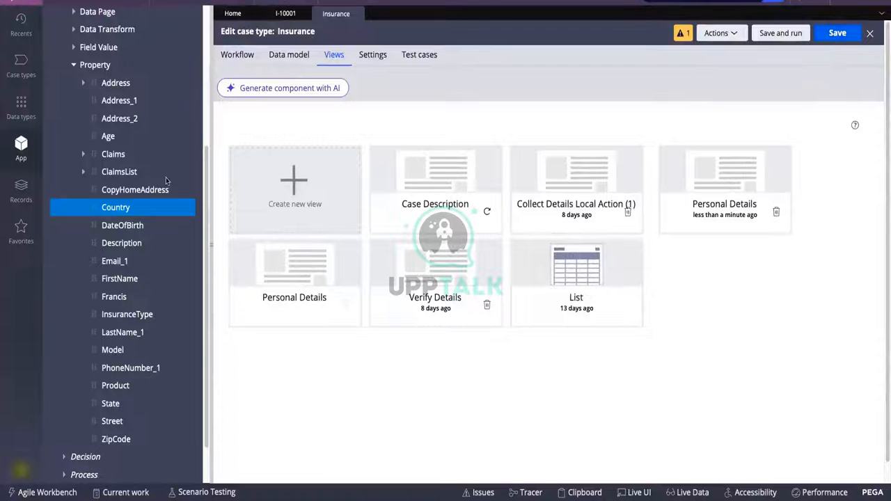
Step: Open the Country property and examine its advanced settings and the actions available for it
{"action": "left_click", "coordinate": [121, 208]}
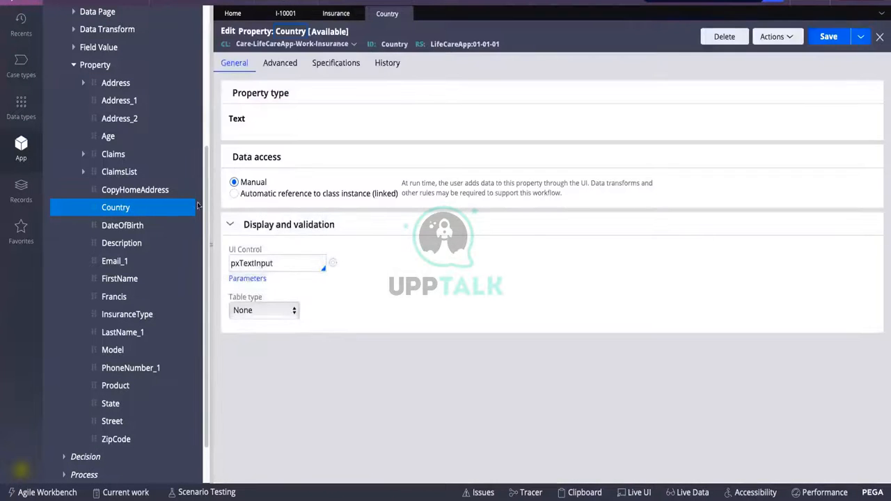
{"action": "left_click", "coordinate": [280, 63]}
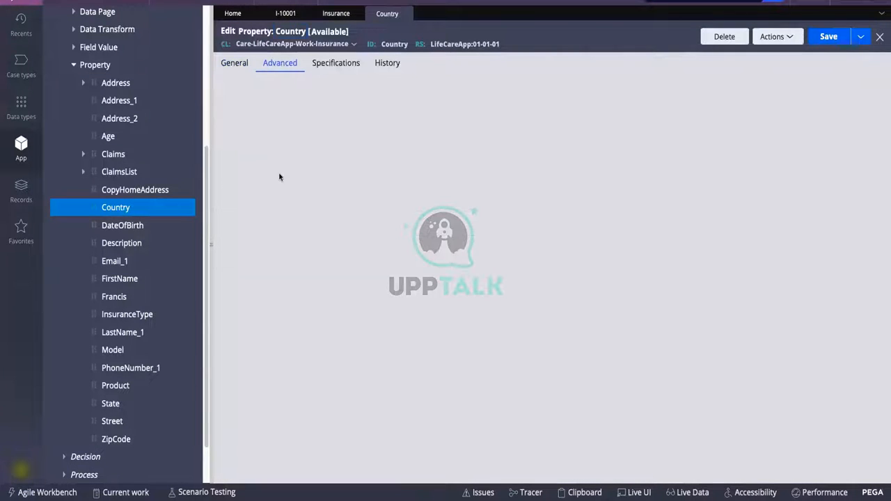
{"action": "right_click", "coordinate": [114, 211]}
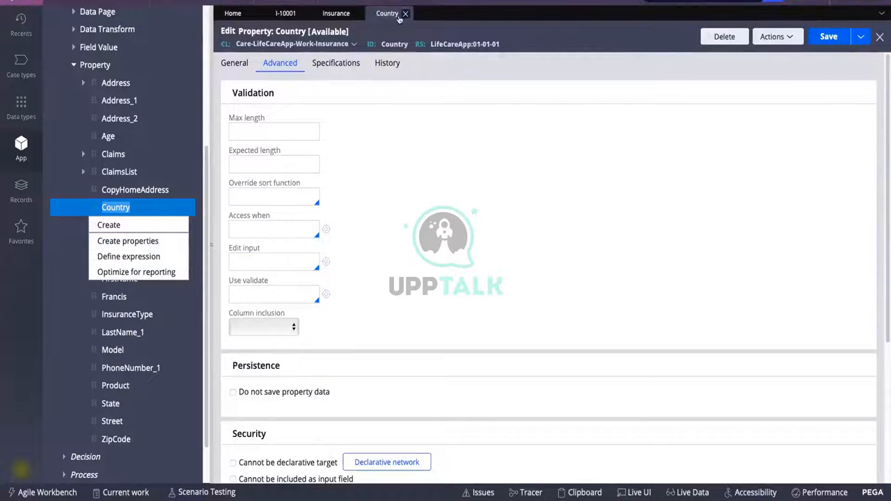
Step: Close the Country property rule and check the existing Declare Expression records, returning to the Insurance case type
{"action": "left_click", "coordinate": [405, 14]}
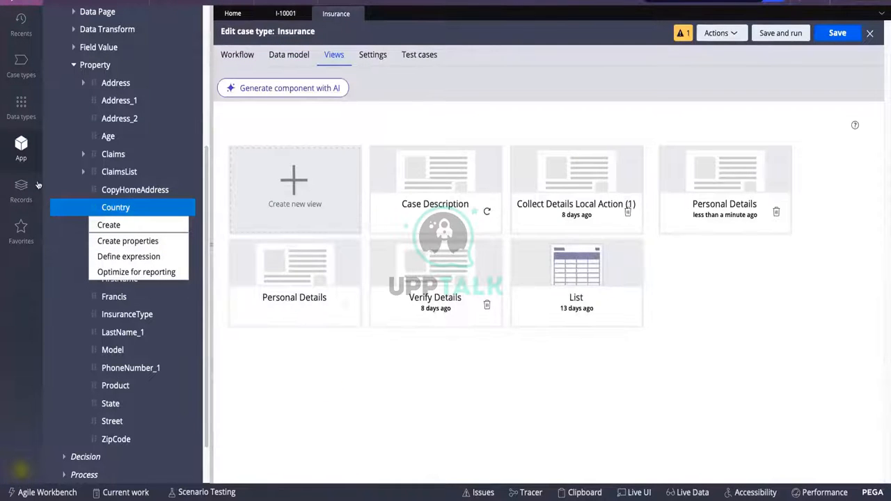
{"action": "left_click", "coordinate": [28, 189]}
{"action": "left_click", "coordinate": [83, 190]}
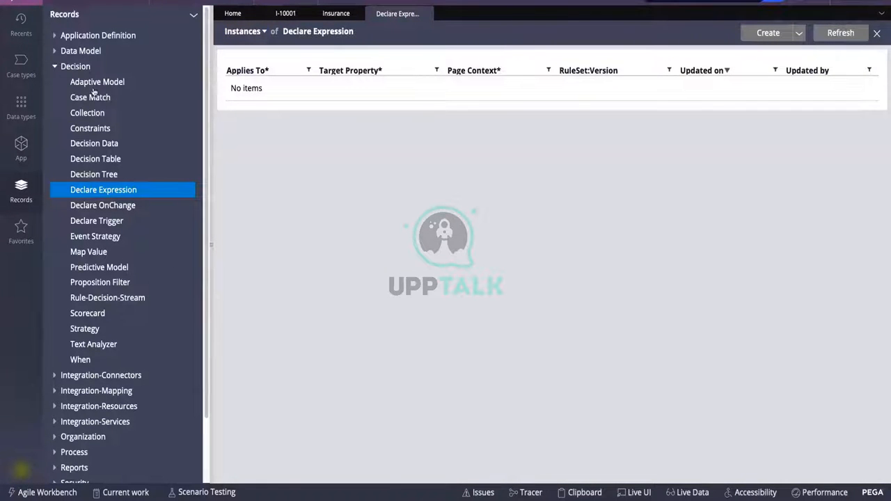
{"action": "left_click", "coordinate": [336, 14]}
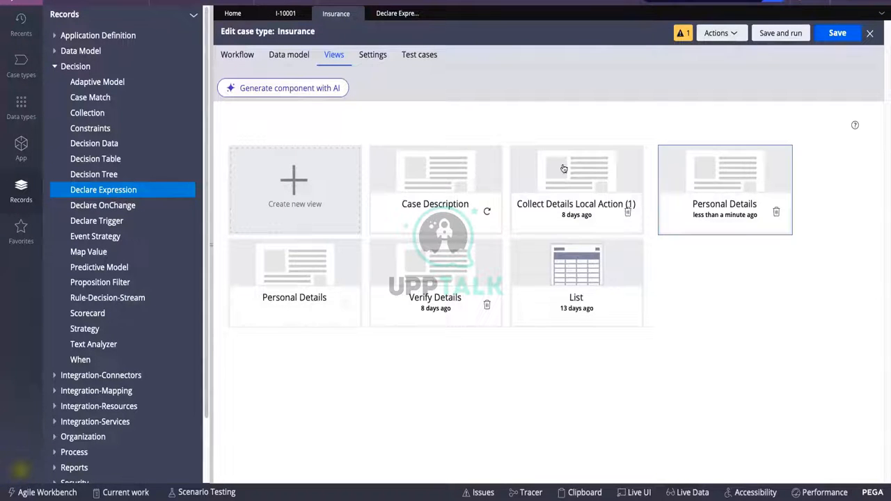
Step: Refresh the application's class explorer and expand the data model properties of the pinned Care-LifeCareApp-Work-Insurance class
{"action": "left_click", "coordinate": [21, 148]}
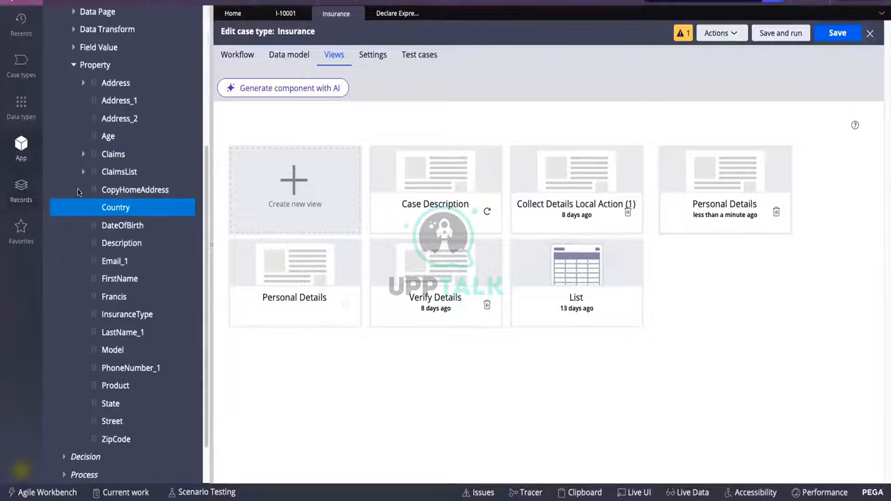
{"action": "scroll", "coordinate": [111, 87], "scroll_direction": "up", "scroll_amount": 5}
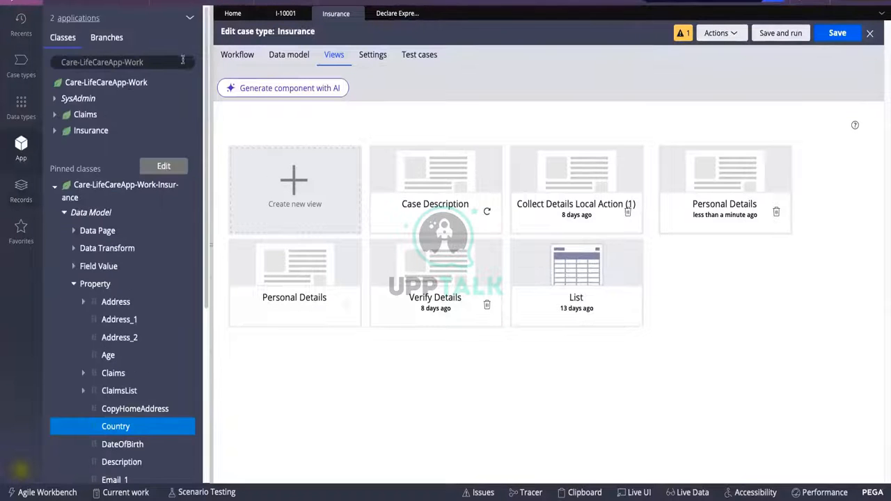
{"action": "left_click", "coordinate": [189, 23]}
{"action": "left_click", "coordinate": [194, 36]}
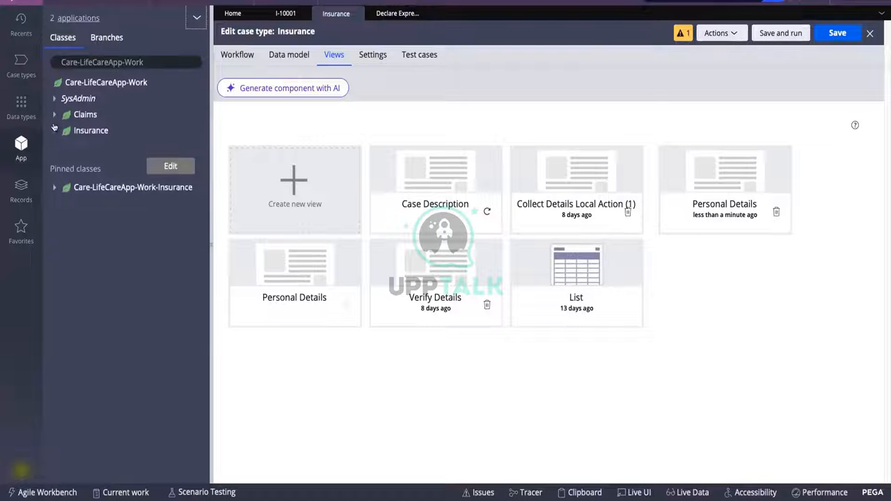
{"action": "left_click", "coordinate": [55, 187]}
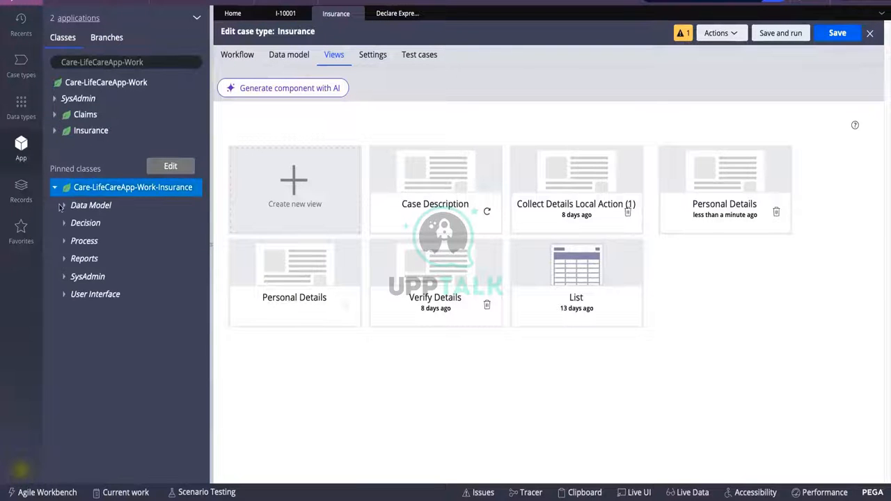
{"action": "left_click", "coordinate": [63, 205]}
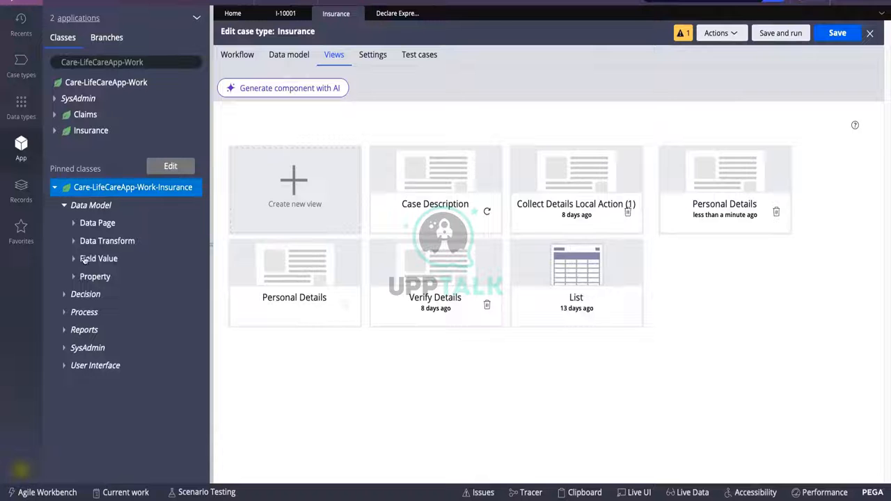
{"action": "left_click", "coordinate": [116, 270]}
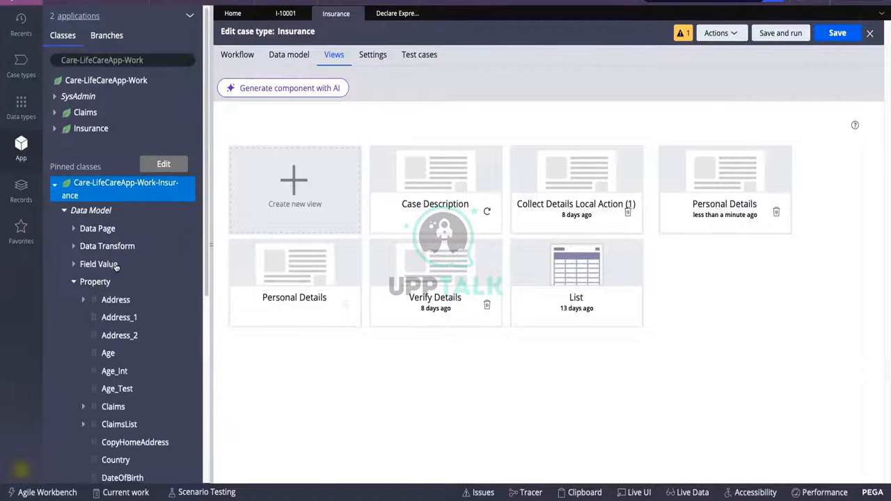
Step: Create and open a Declare Expression for the Age_Int property in the Care-LifeCareApp-Work-Insurance class
{"action": "right_click", "coordinate": [112, 371]}
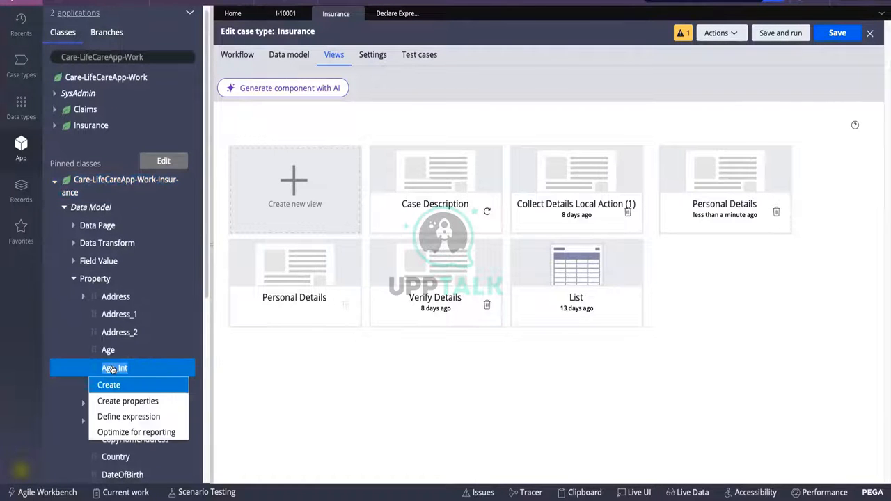
{"action": "left_click", "coordinate": [115, 416]}
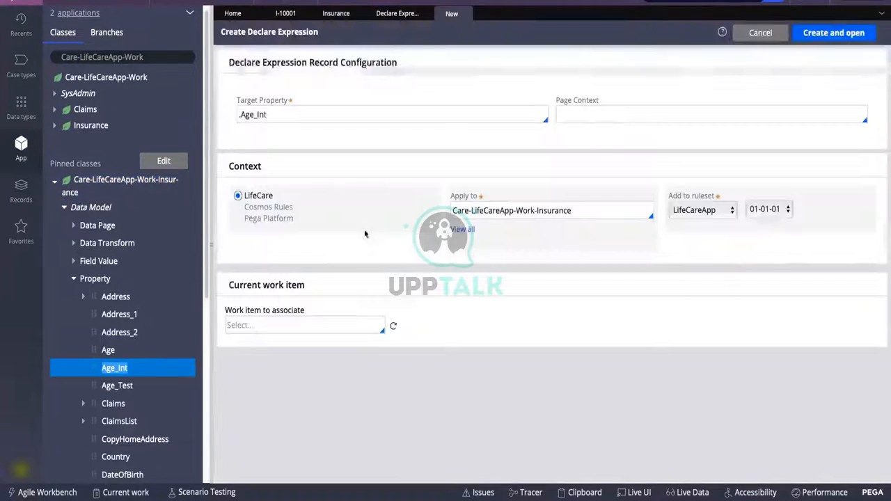
{"action": "left_click", "coordinate": [834, 33]}
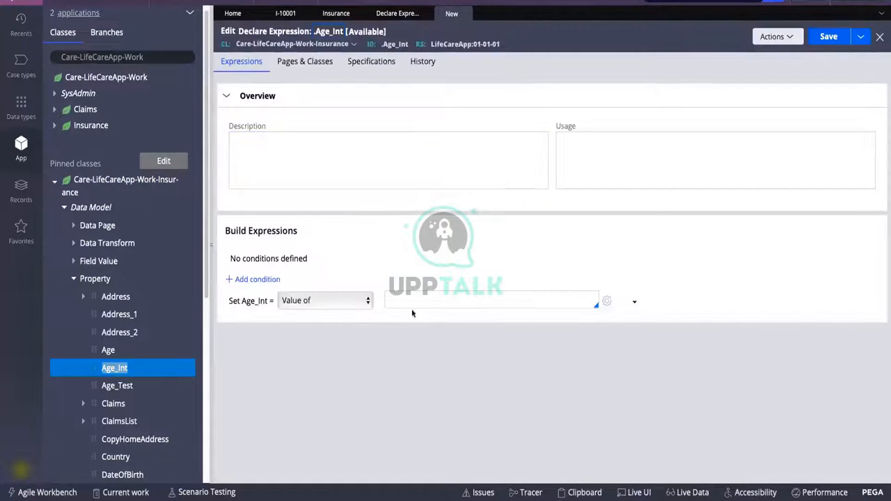
{"action": "left_click", "coordinate": [416, 299]}
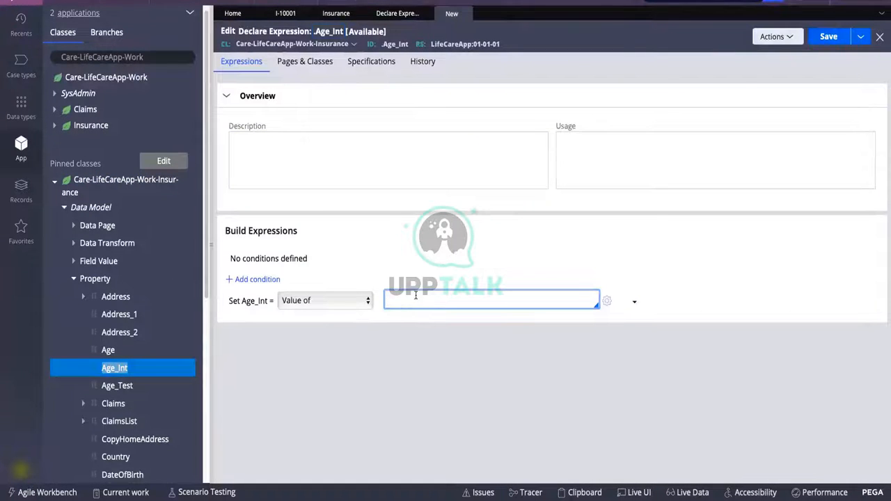
{"action": "type", "text": "@DateTimeDifference(@dateValue(.DateOfBirth),@dateValue(@today()),\"Y\")"}
{"action": "left_click", "coordinate": [493, 334]}
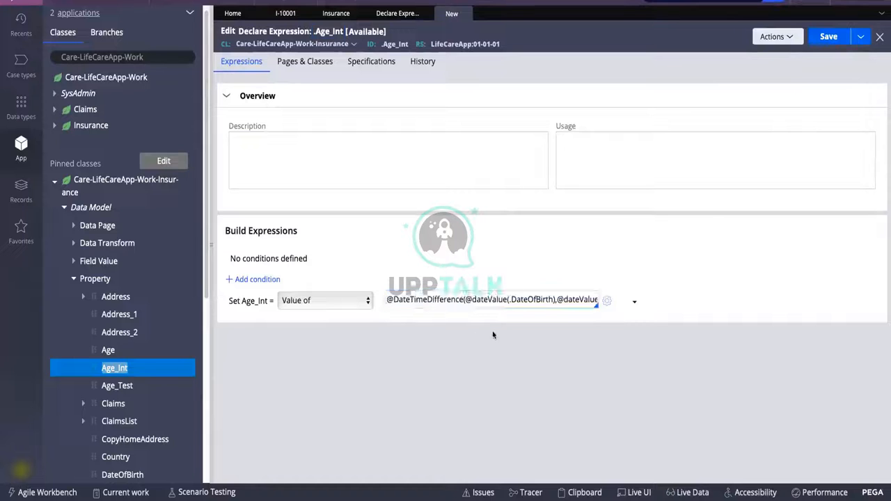
{"action": "left_click", "coordinate": [828, 38]}
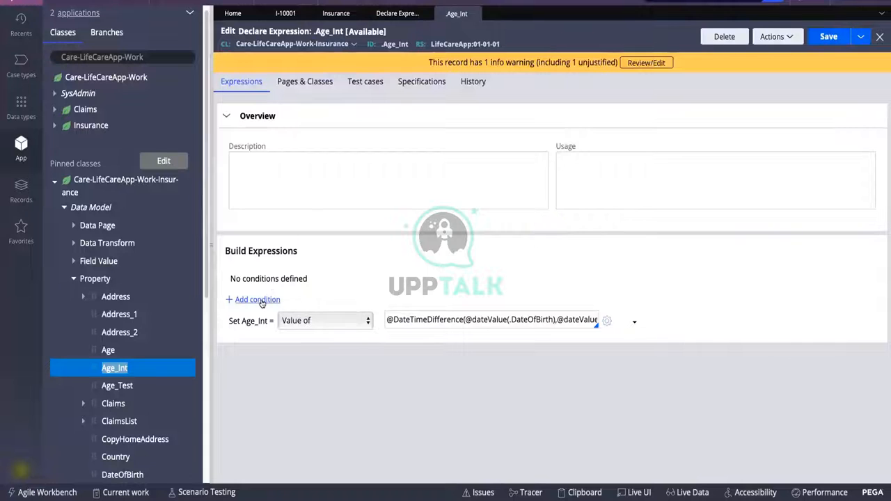
Step: Add a condition to the Age_Int expression that checks .DateOfBirth != ""
{"action": "left_click", "coordinate": [259, 300]}
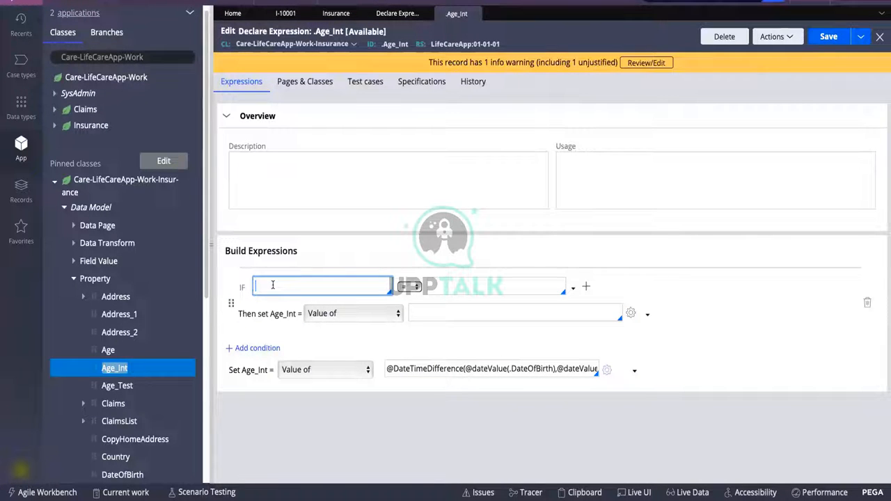
{"action": "type", "text": ".D"}
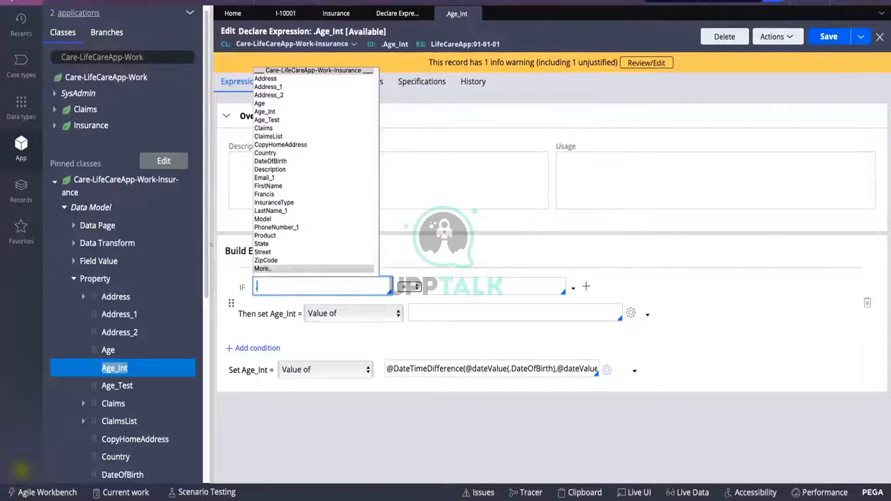
{"action": "left_click", "coordinate": [271, 164]}
{"action": "left_click", "coordinate": [415, 285]}
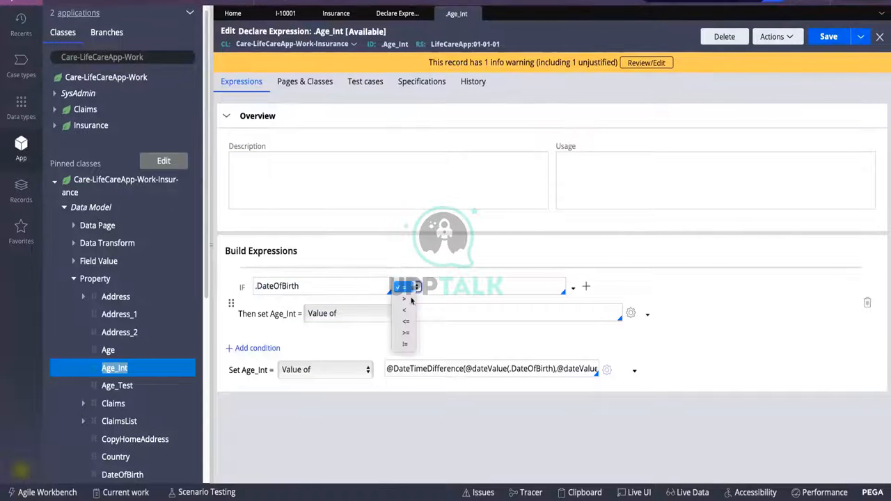
{"action": "left_click", "coordinate": [403, 344]}
{"action": "left_click", "coordinate": [440, 289]}
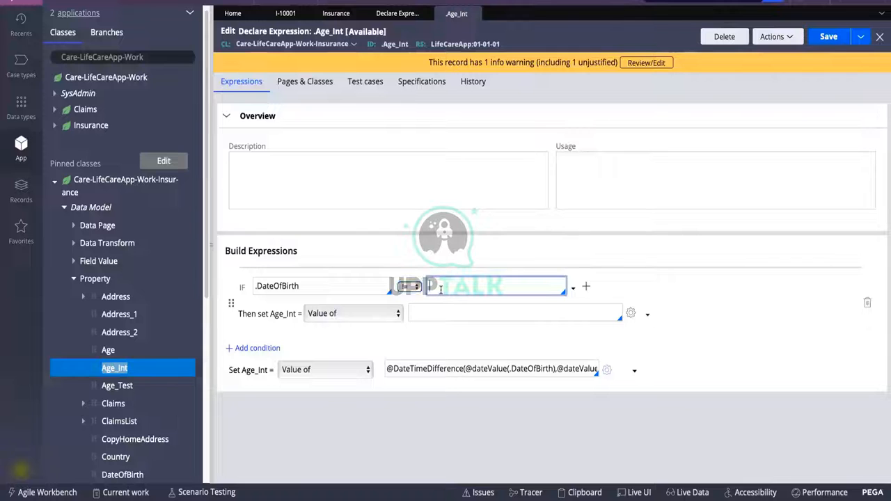
{"action": "type", "text": "\""}
{"action": "left_click", "coordinate": [431, 368]}
{"action": "key", "text": "ctrl+c"}
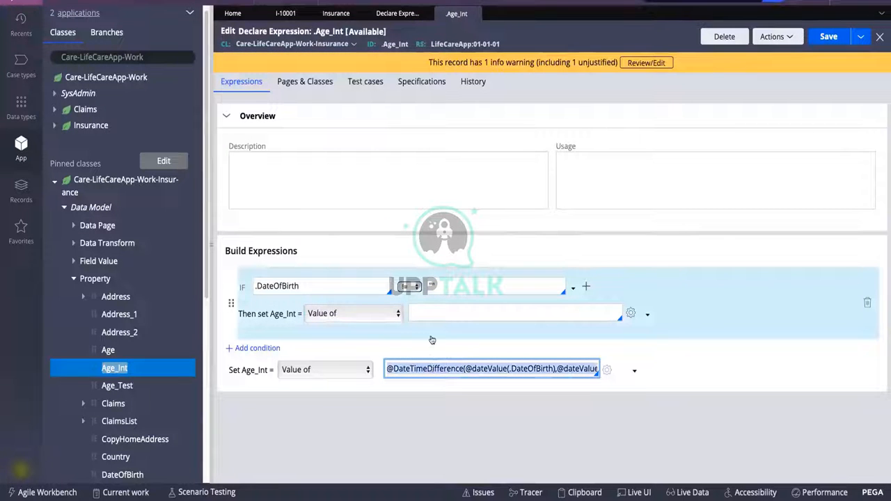
{"action": "left_click", "coordinate": [435, 314]}
{"action": "key", "text": "ctrl+v"}
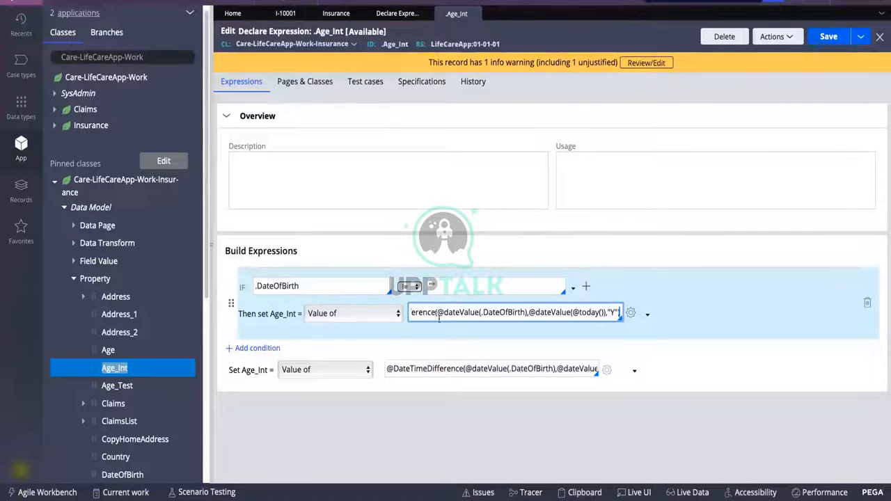
{"action": "left_click", "coordinate": [663, 401]}
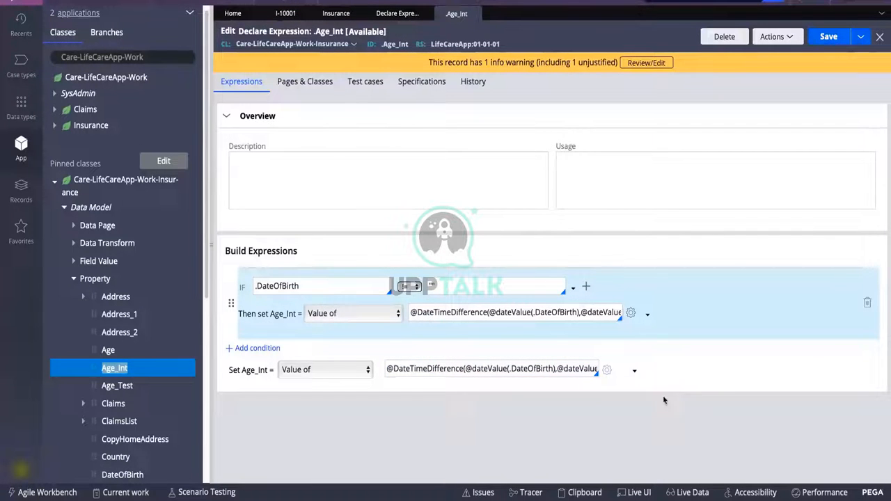
Step: Replace the default Age_Int value with an empty string "" and save the Declare Expression
{"action": "triple_click", "coordinate": [577, 370]}
{"action": "key", "text": "BackSpace"}
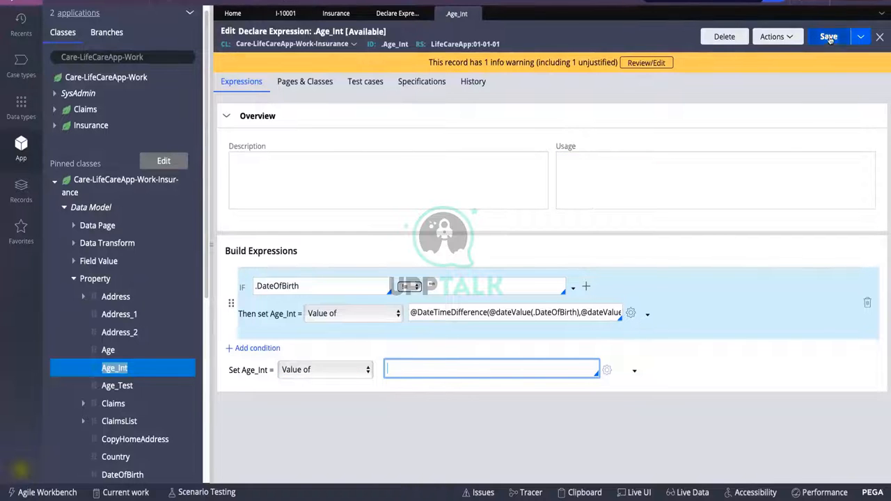
{"action": "type", "text": "\""}
{"action": "left_click", "coordinate": [837, 37]}
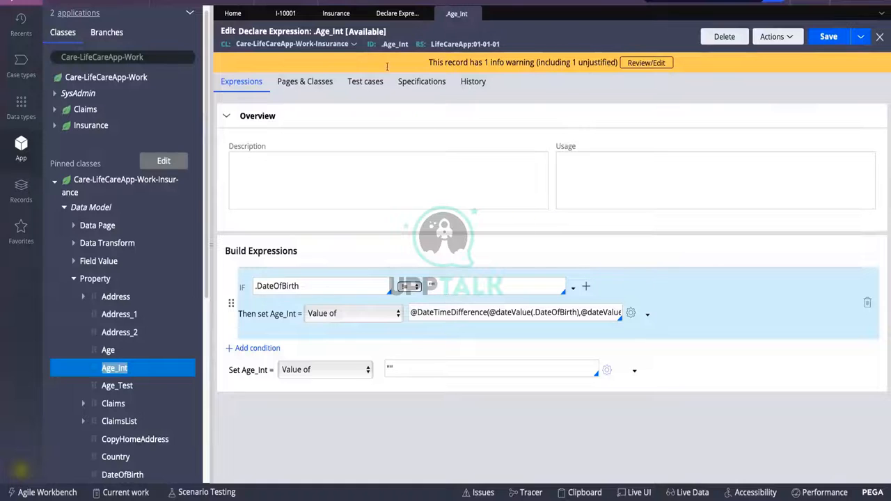
Step: Check the Age field in case I-10001, review the Age_Int expression and close its rule
{"action": "left_click", "coordinate": [285, 13]}
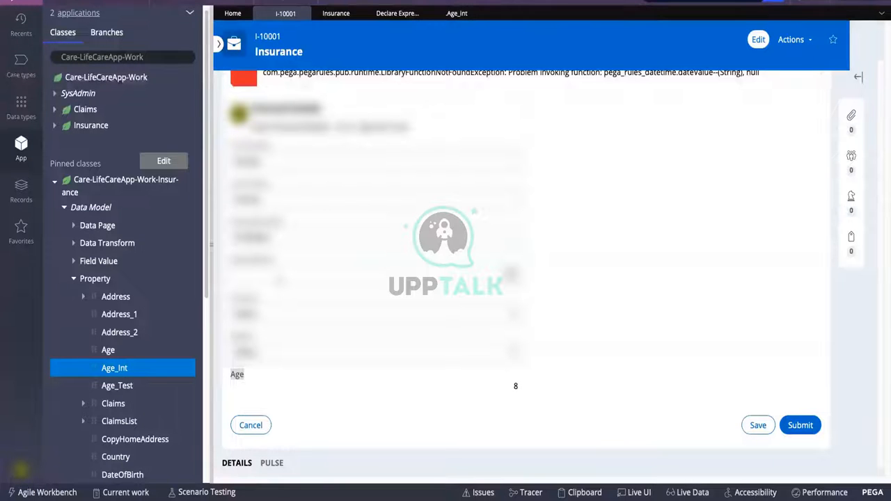
{"action": "left_click", "coordinate": [457, 14]}
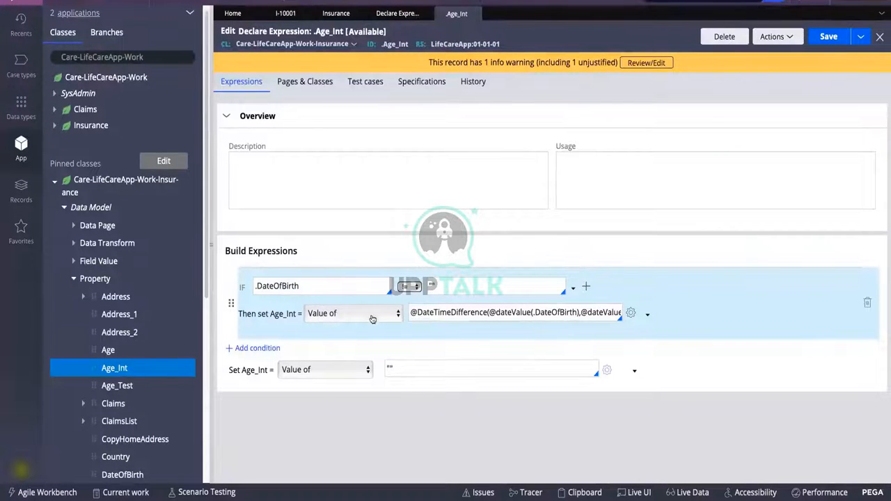
{"action": "left_click", "coordinate": [274, 182]}
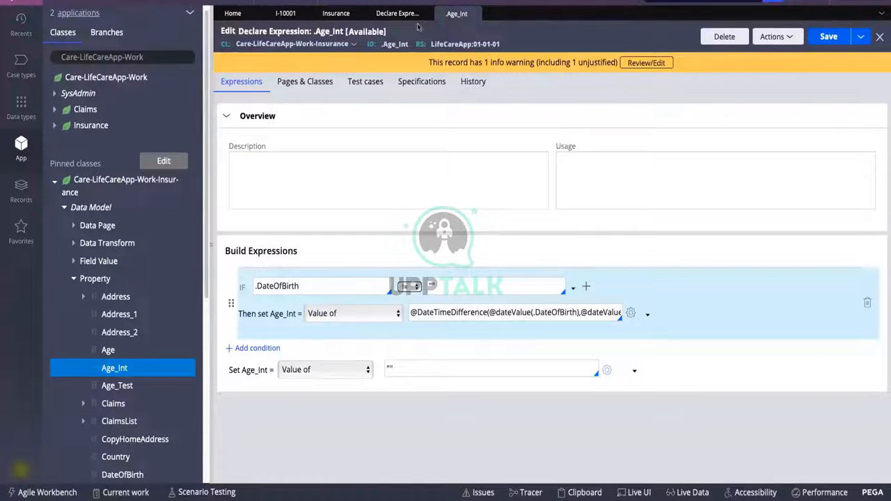
{"action": "left_click", "coordinate": [478, 13]}
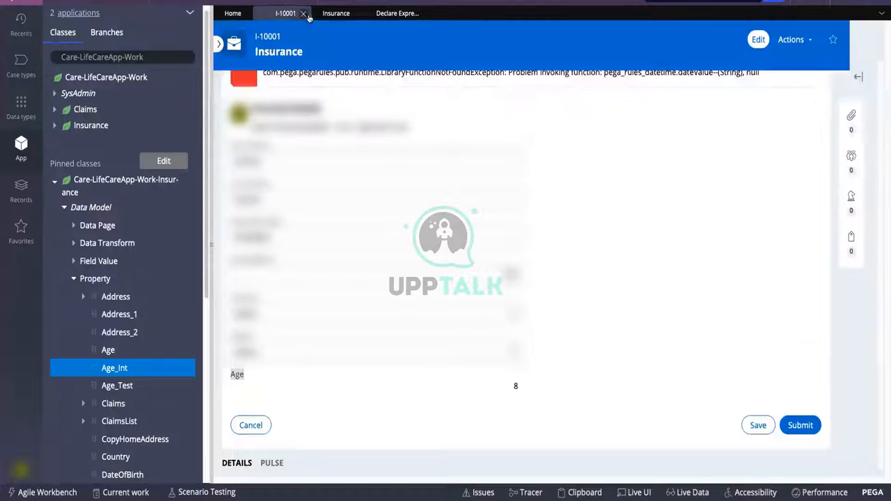
Step: Remove the Age_Int field from the Personal Details view of the Insurance case type
{"action": "left_click", "coordinate": [334, 14]}
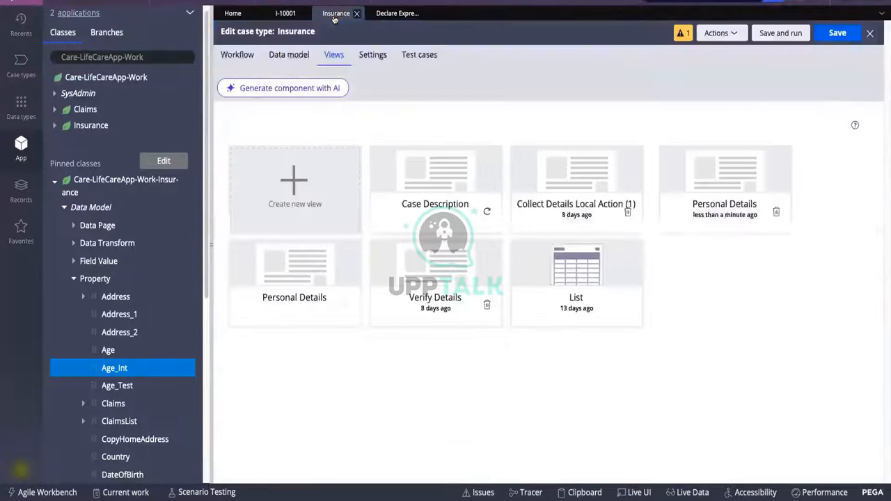
{"action": "left_click", "coordinate": [237, 56]}
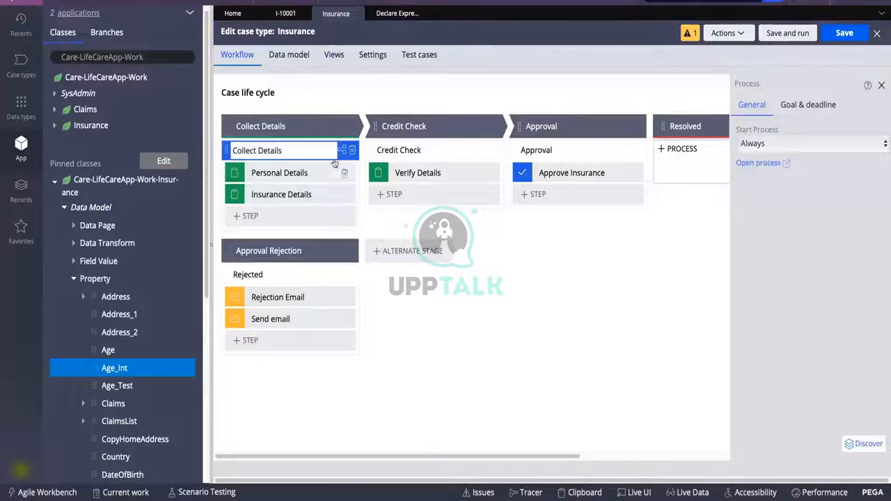
{"action": "left_click", "coordinate": [335, 56]}
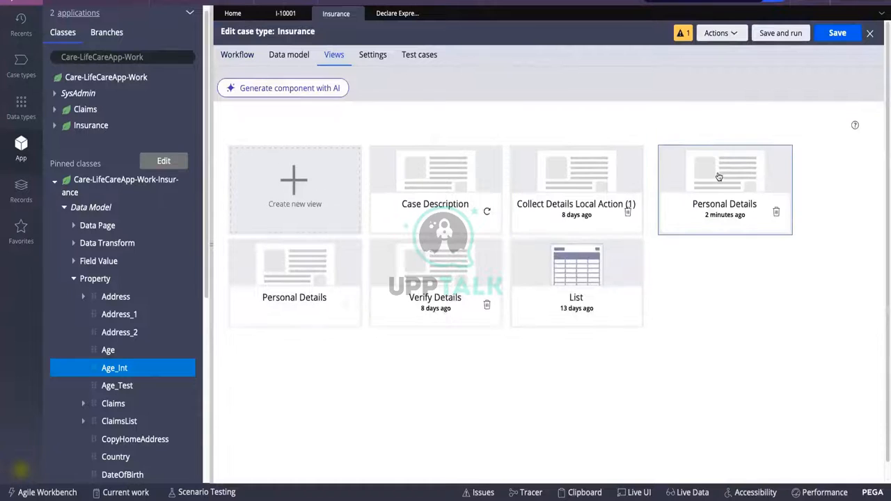
{"action": "left_click", "coordinate": [718, 177]}
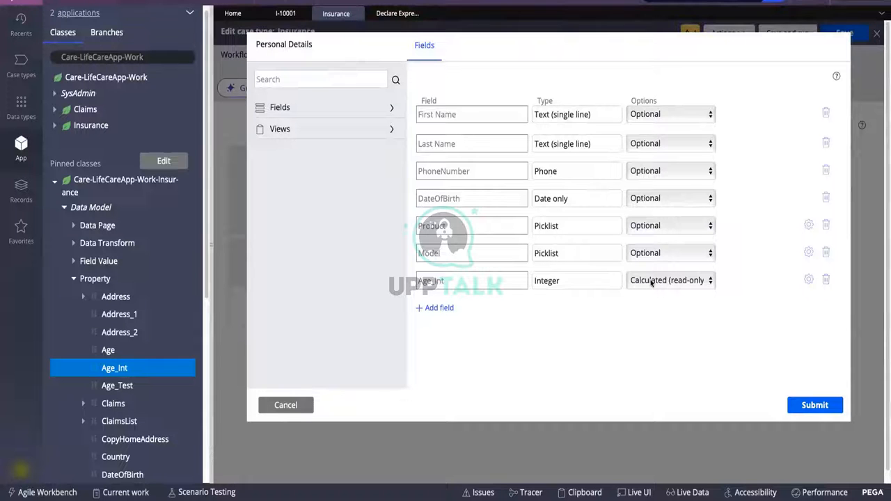
{"action": "left_click", "coordinate": [826, 280]}
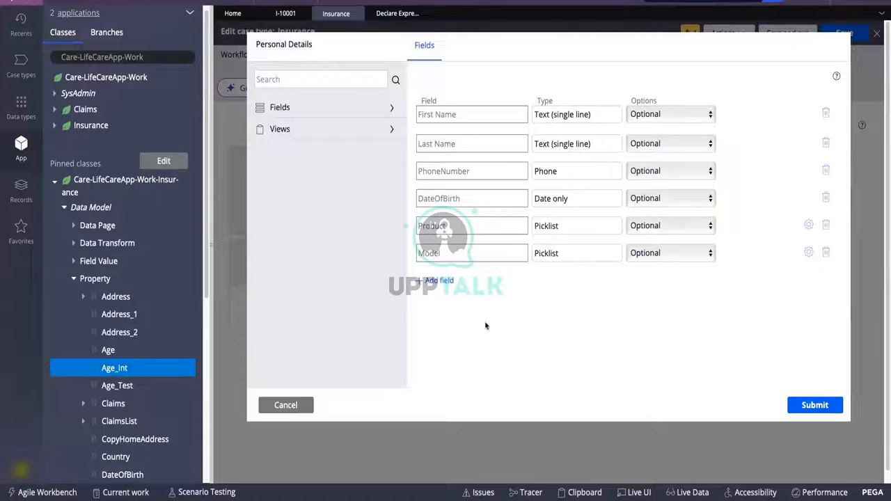
Step: Add the existing Age field to the Personal Details view, submit the view and save the Insurance case type
{"action": "left_click", "coordinate": [450, 282]}
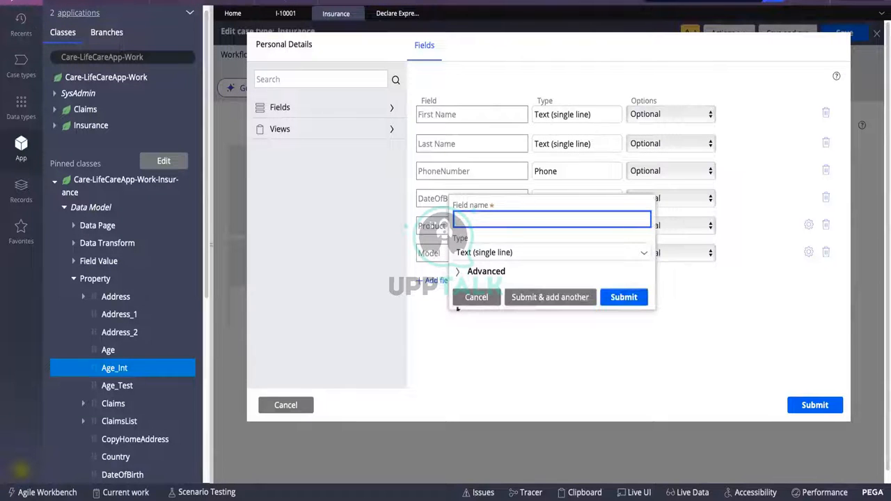
{"action": "left_click", "coordinate": [489, 305]}
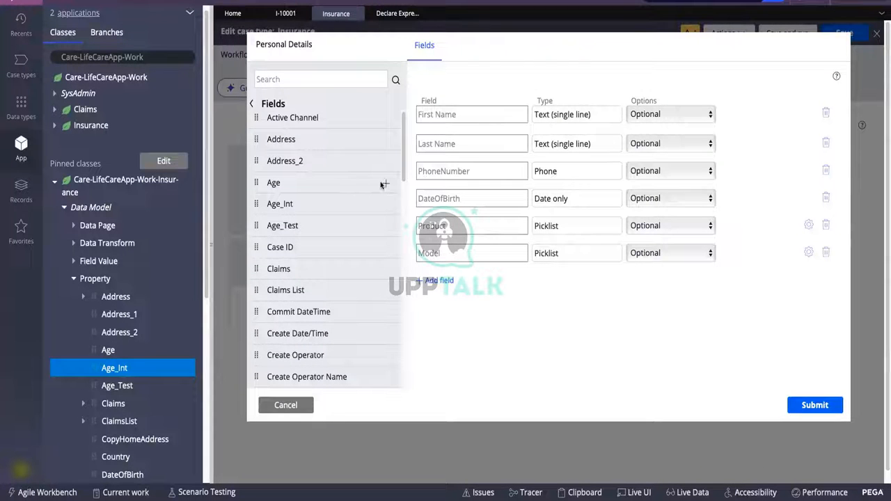
{"action": "left_click", "coordinate": [372, 184]}
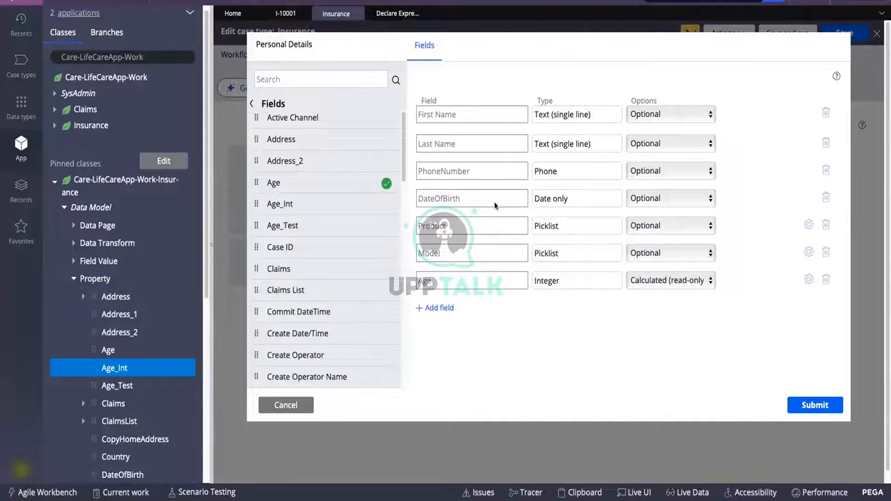
{"action": "left_click", "coordinate": [799, 403]}
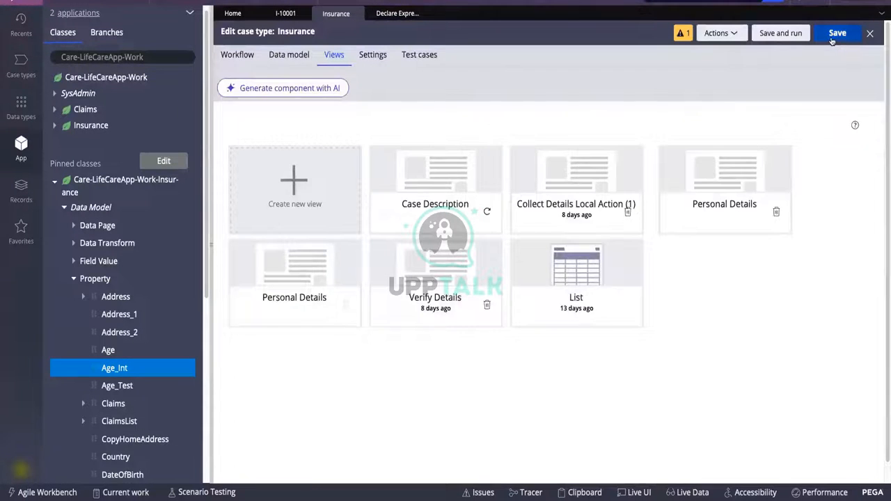
{"action": "left_click", "coordinate": [832, 41]}
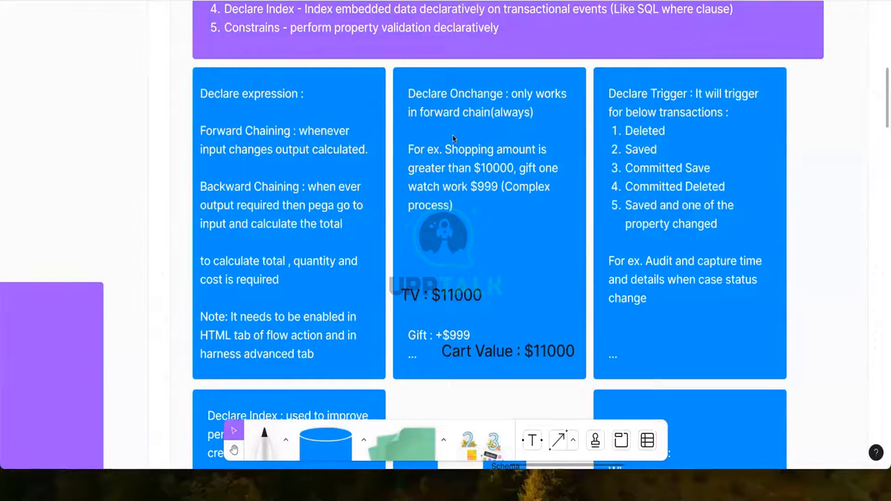
Step: Check the Declare OnChange notes on the whiteboard, and switch to Pega Dev Studio to open the pySelectedComponentChanged Declare OnChange record
{"action": "scroll", "coordinate": [452, 139], "scroll_direction": "up", "scroll_amount": 1}
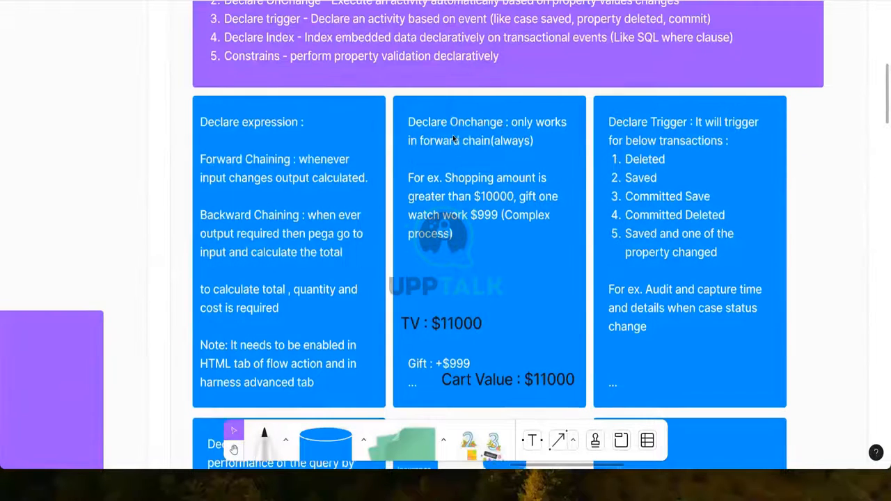
{"action": "key", "text": "alt+Tab"}
{"action": "left_click", "coordinate": [209, 241]}
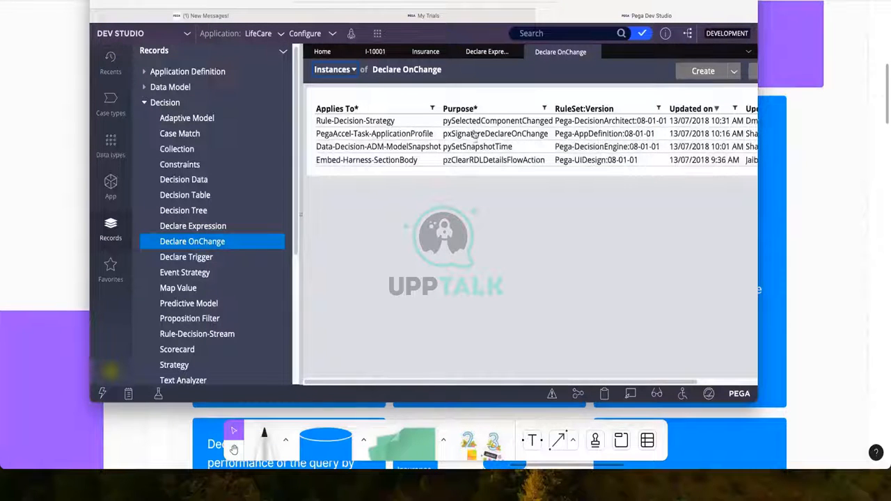
{"action": "left_click", "coordinate": [473, 122]}
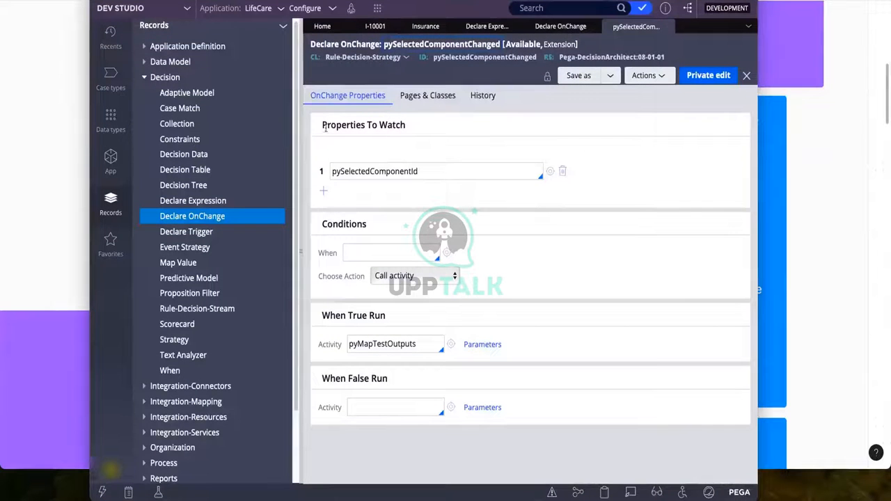
Step: Review the watched property, the available condition actions and the true and false run activities of the pySelectedComponentChanged rule
{"action": "left_click_drag", "start_coordinate": [322, 125], "coordinate": [407, 127]}
{"action": "left_click_drag", "start_coordinate": [423, 172], "coordinate": [330, 172]}
{"action": "left_click", "coordinate": [385, 192]}
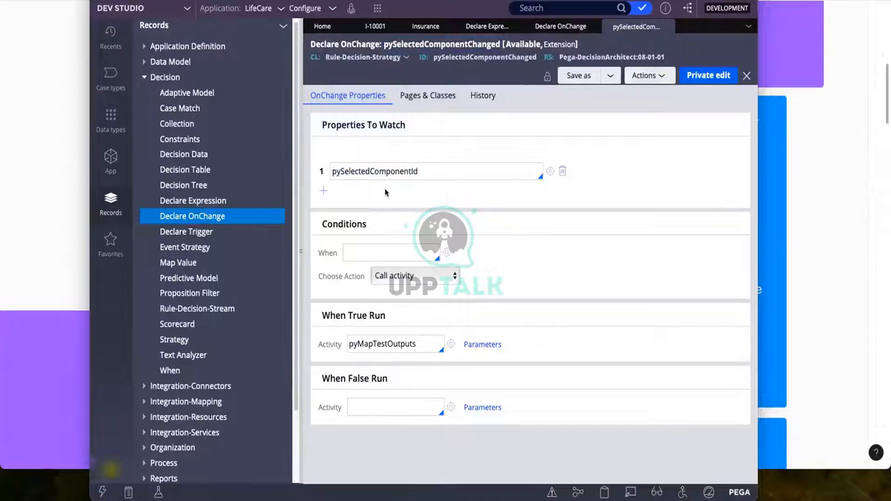
{"action": "left_click_drag", "start_coordinate": [419, 171], "coordinate": [332, 173]}
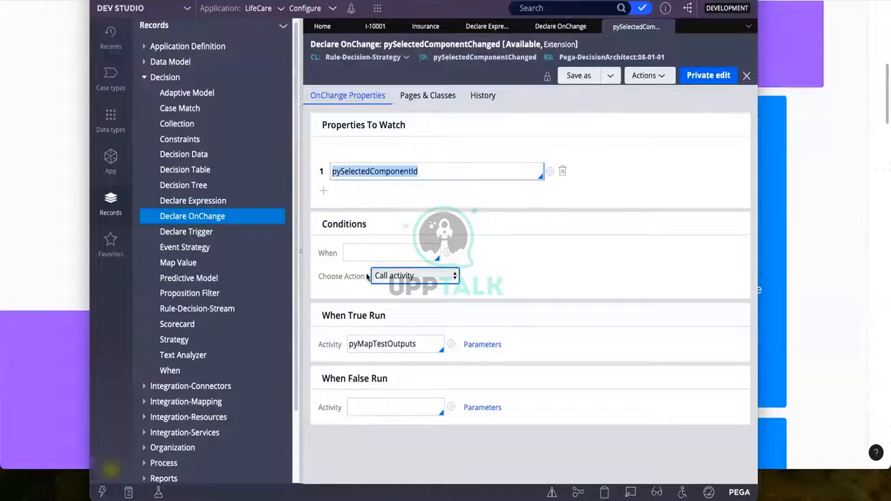
{"action": "left_click_drag", "start_coordinate": [419, 171], "coordinate": [382, 171]}
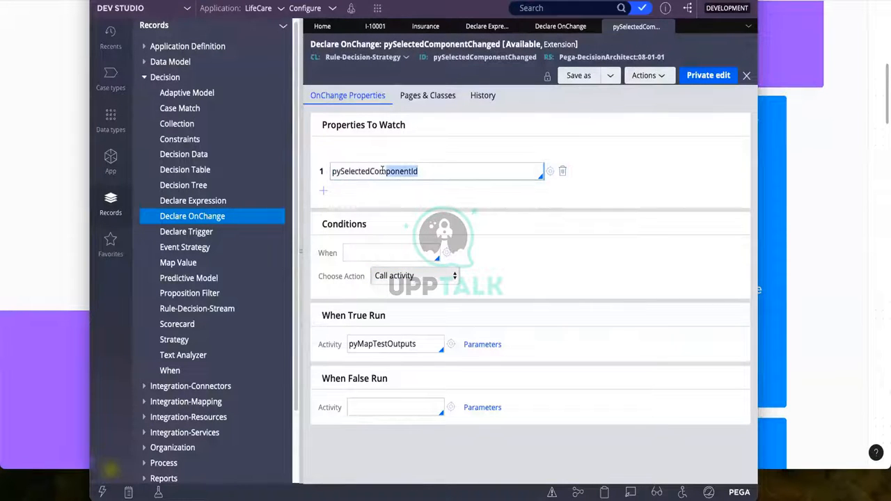
{"action": "left_click", "coordinate": [404, 277]}
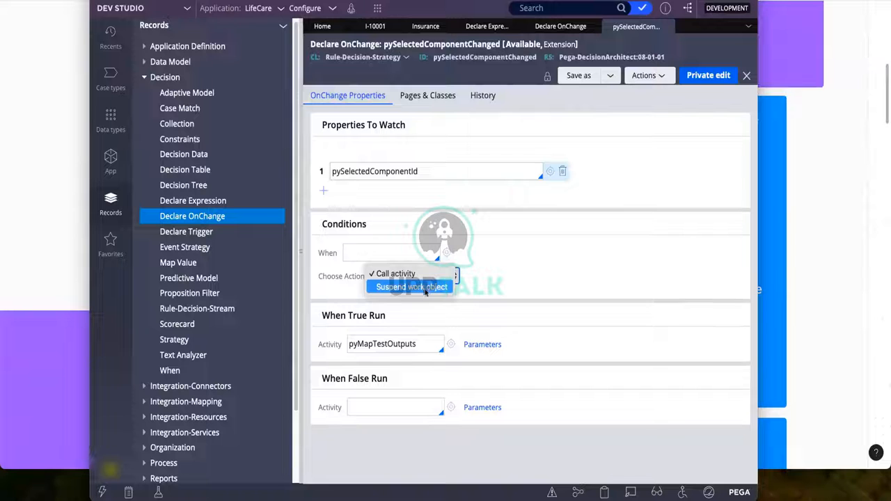
{"action": "left_click", "coordinate": [427, 306]}
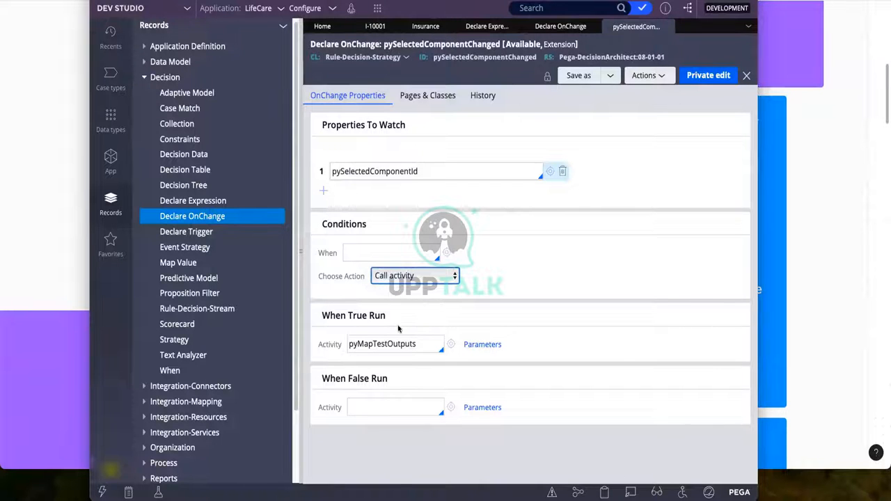
{"action": "left_click_drag", "start_coordinate": [423, 341], "coordinate": [341, 347]}
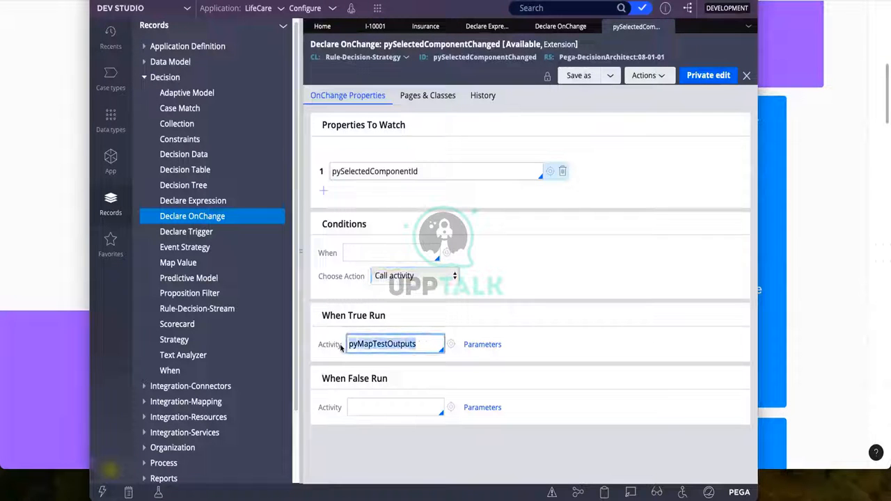
{"action": "left_click", "coordinate": [353, 404]}
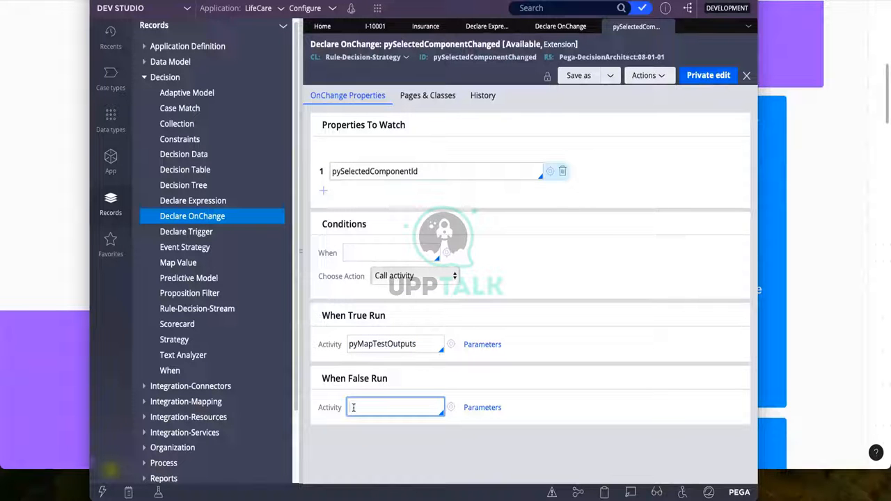
Step: Reread the Declare OnChange shopping example on the whiteboard, and close the pySelectedComponentChanged rule and the Declare OnChange instance list in Pega
{"action": "key", "text": "alt+Tab"}
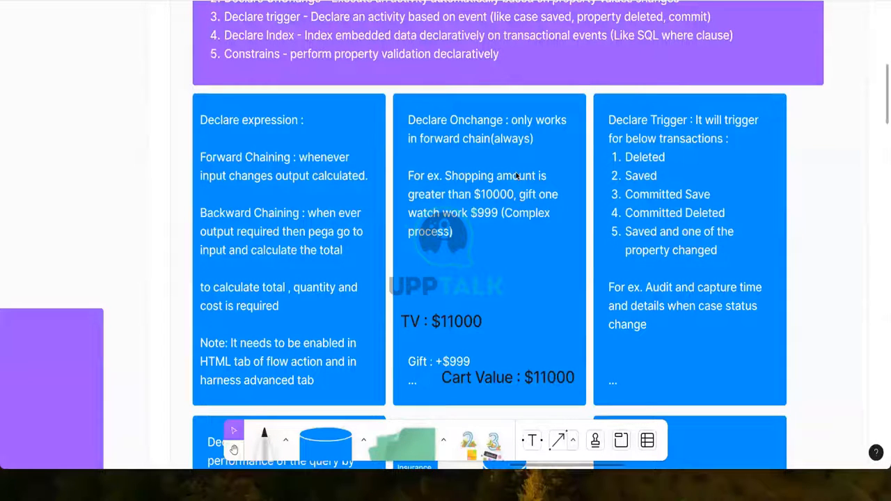
{"action": "double_click", "coordinate": [493, 192]}
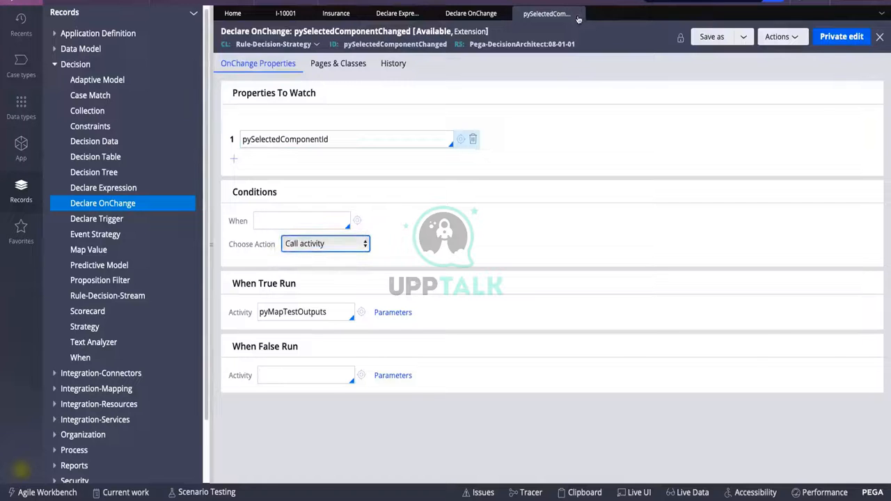
{"action": "left_click", "coordinate": [581, 18]}
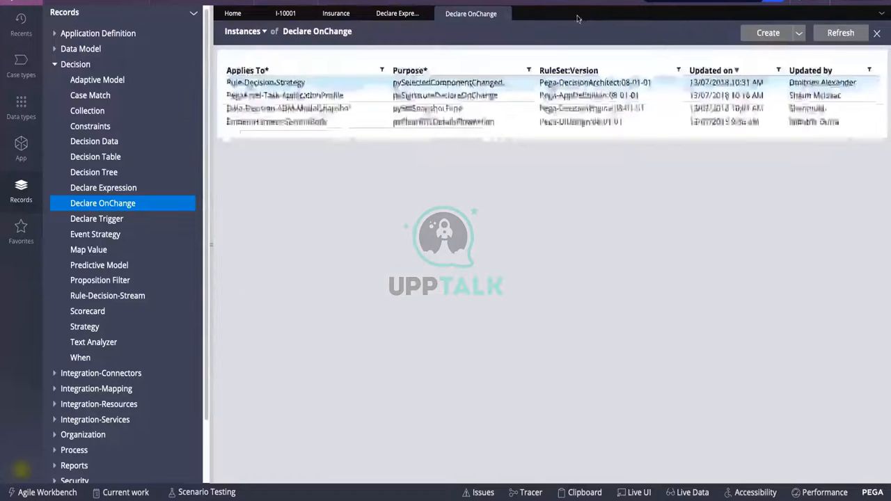
{"action": "left_click", "coordinate": [506, 13]}
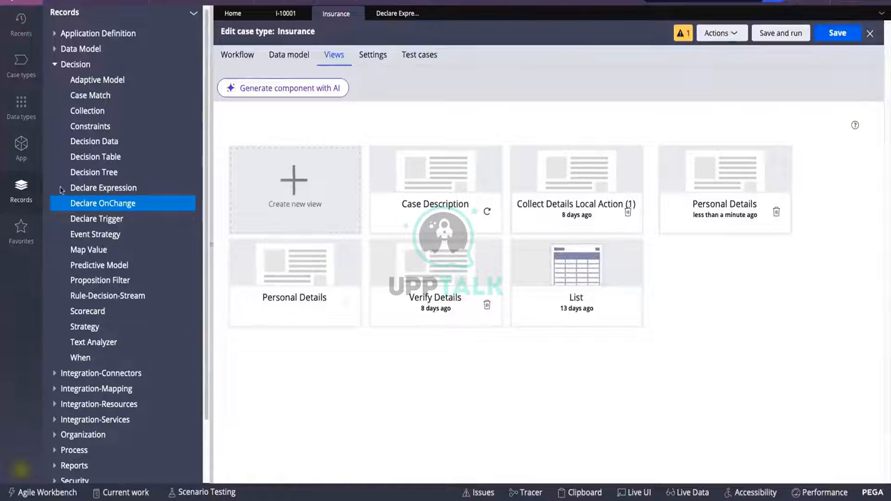
Step: Create and open a Declare OnChange rule labelled SuspendInsurance under Decision in the Care-LifeCareApp-Work-Insurance class
{"action": "left_click", "coordinate": [21, 146]}
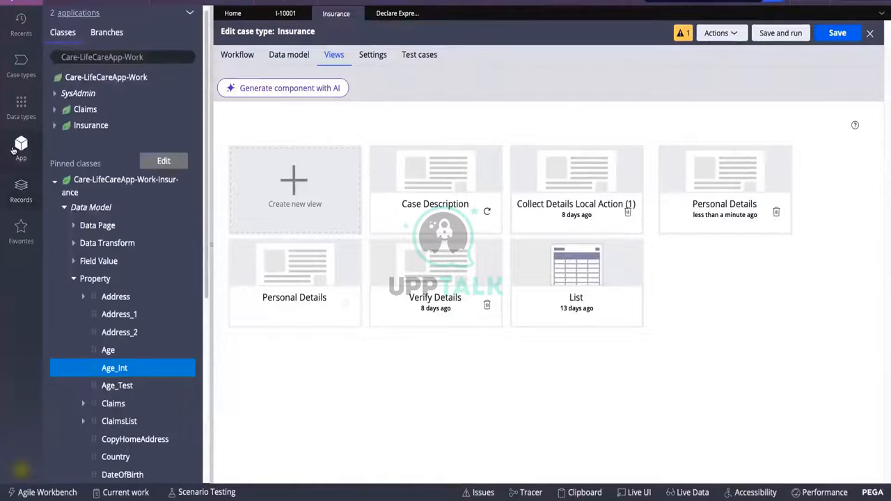
{"action": "left_click", "coordinate": [74, 279]}
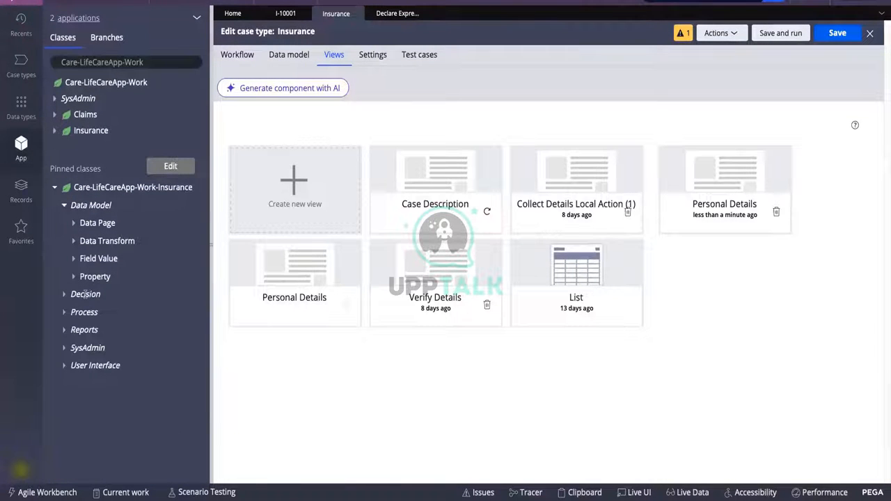
{"action": "left_click", "coordinate": [86, 294]}
{"action": "right_click", "coordinate": [85, 295]}
{"action": "mouse_move", "coordinate": [89, 309]}
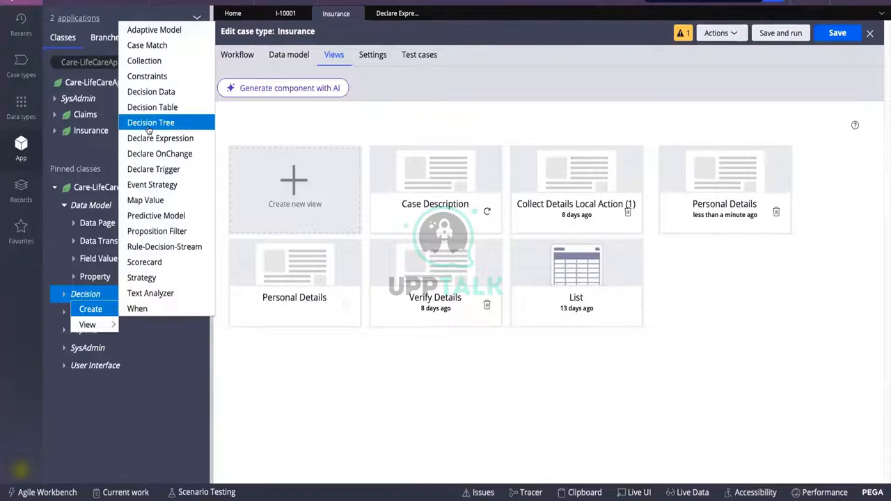
{"action": "left_click", "coordinate": [149, 153]}
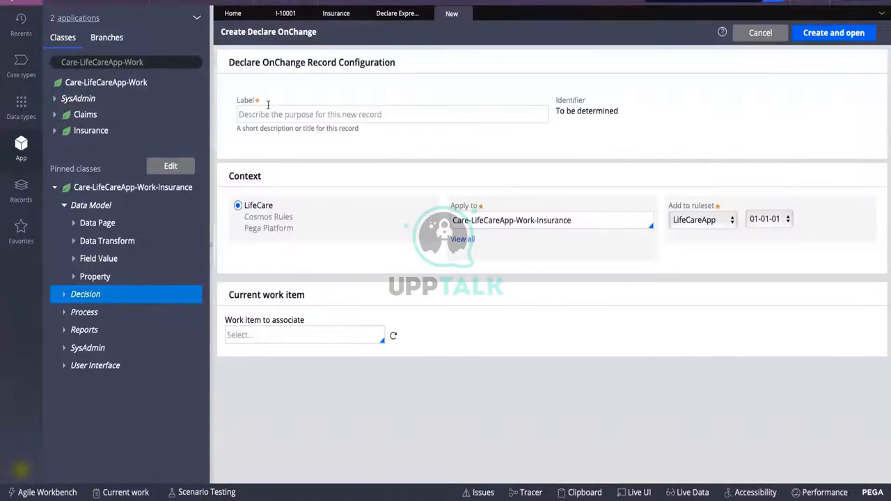
{"action": "left_click", "coordinate": [269, 108]}
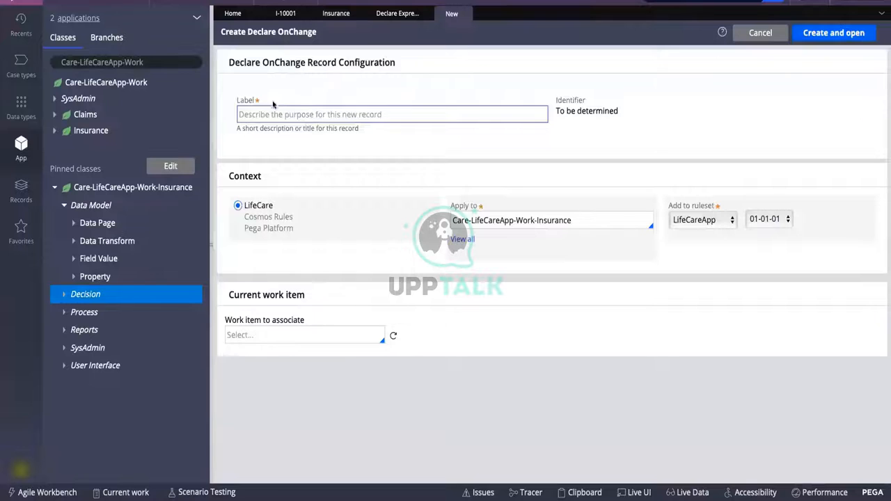
{"action": "type", "text": "S"}
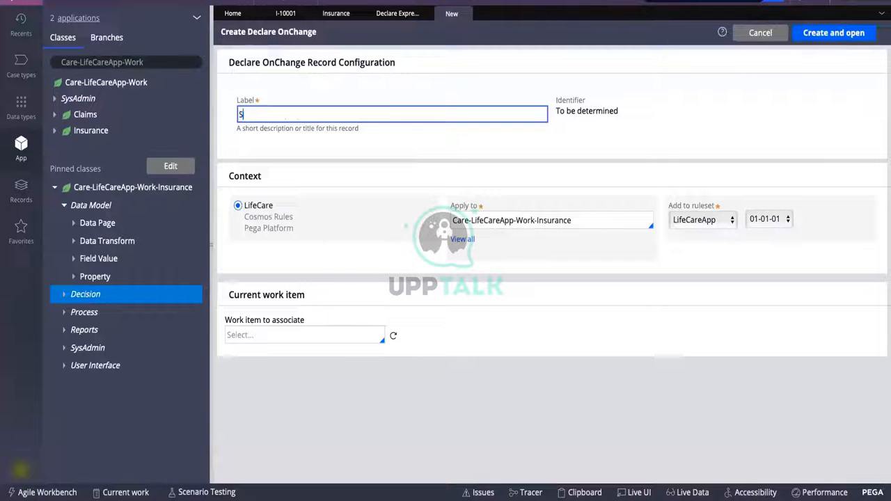
{"action": "type", "text": "uspendInsurance"}
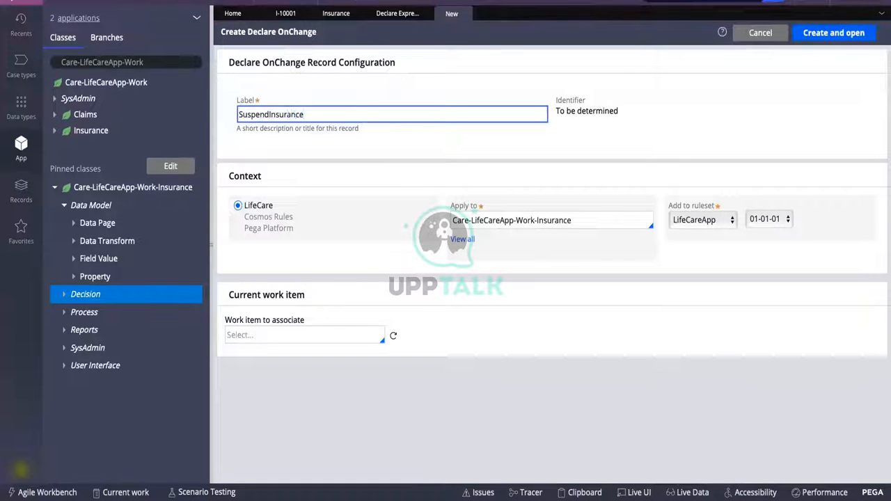
{"action": "left_click", "coordinate": [444, 150]}
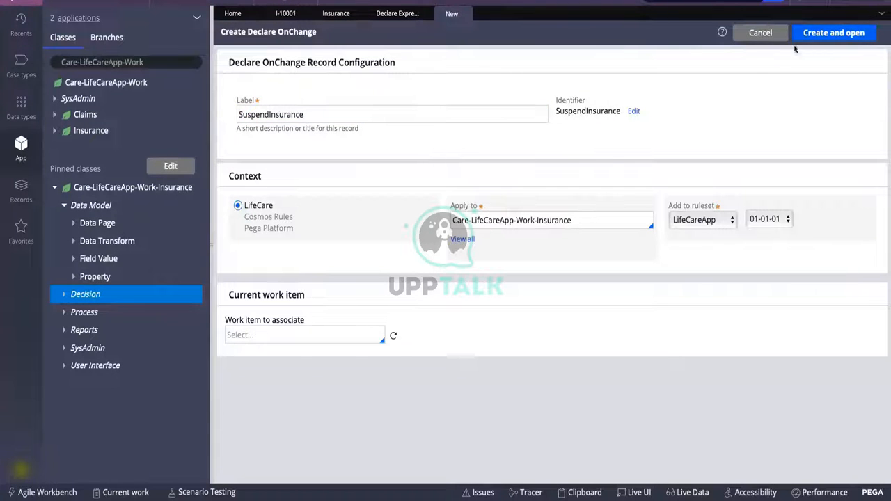
{"action": "left_click", "coordinate": [827, 34]}
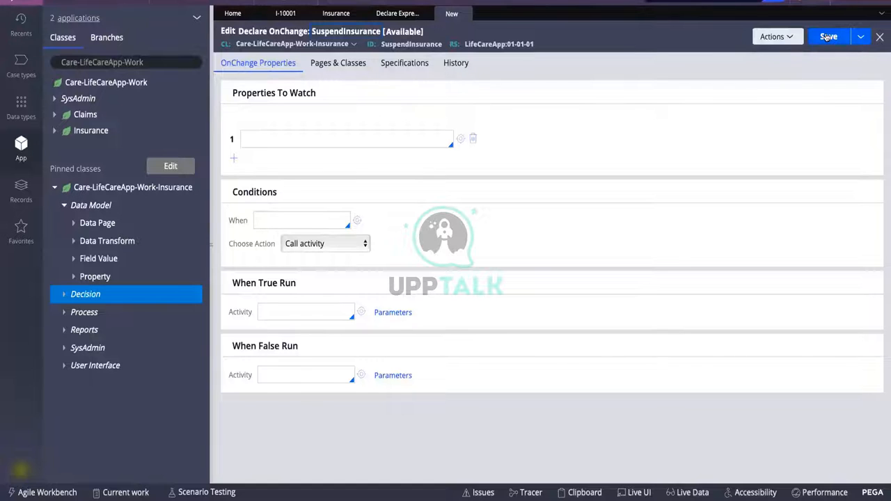
Step: Enter .IsFraudSuspected as the property to watch and create its property record in the Care-LifeCareApp-Work-Insurance class
{"action": "left_click", "coordinate": [343, 142]}
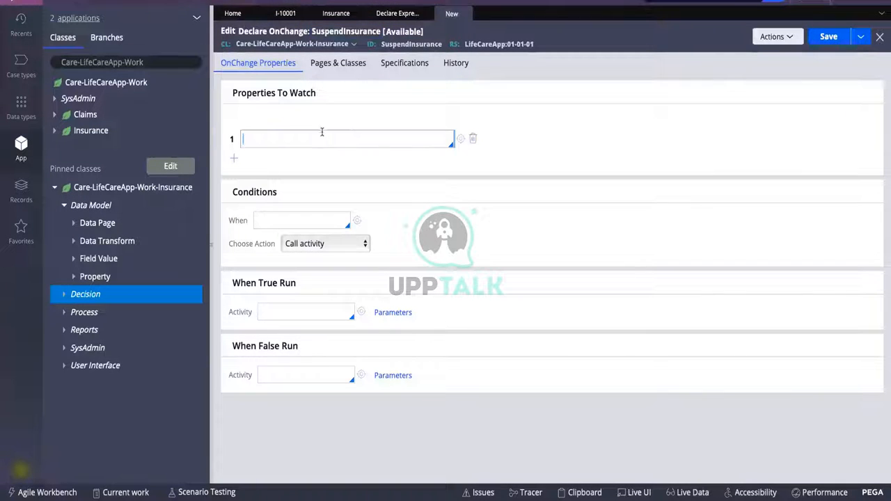
{"action": "type", "text": ".IsFraudSuspected"}
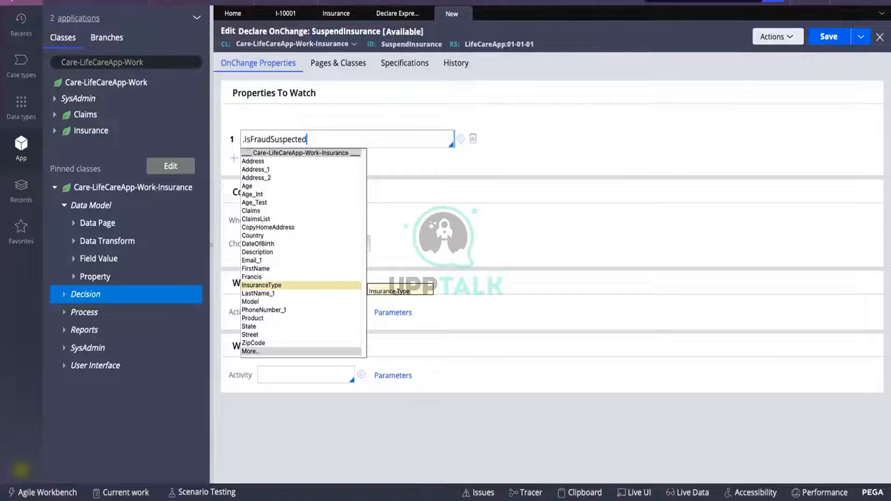
{"action": "left_click", "coordinate": [505, 160]}
{"action": "left_click", "coordinate": [461, 140]}
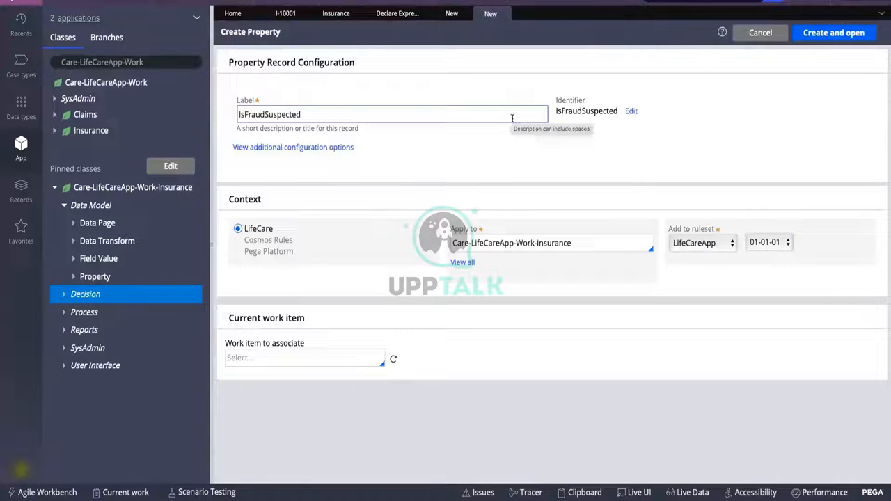
{"action": "left_click", "coordinate": [850, 33]}
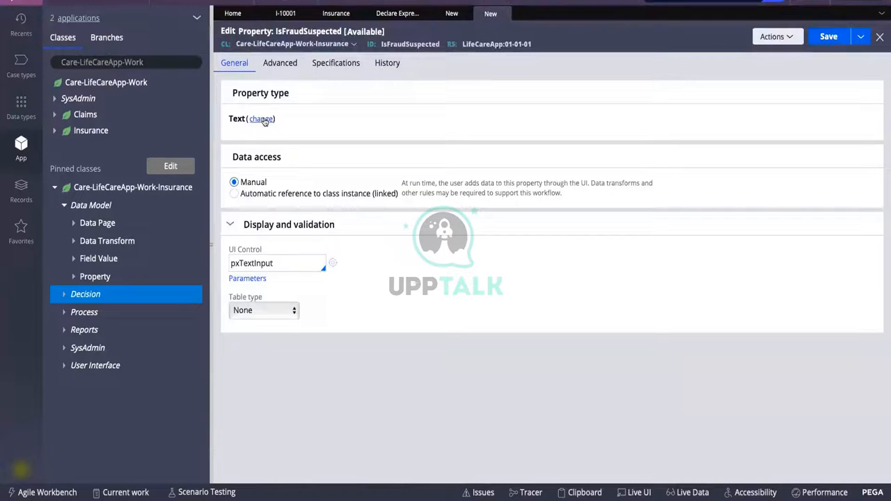
Step: Change the IsFraudSuspected property type to TrueFalse and save the property
{"action": "left_click", "coordinate": [262, 119]}
{"action": "left_click", "coordinate": [275, 379]}
{"action": "left_click", "coordinate": [830, 37]}
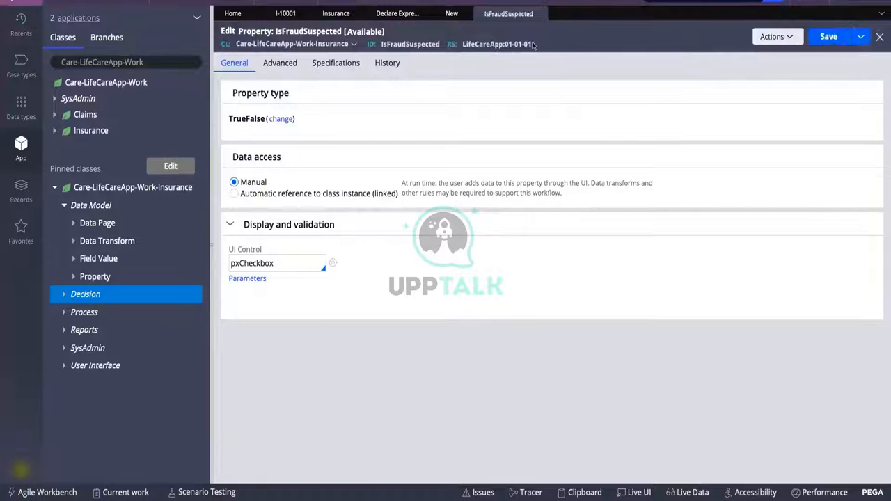
Step: Return to the SuspendInsurance rule and select .IsFraudSuspected from the property suggestions as the property to watch
{"action": "left_click", "coordinate": [451, 14]}
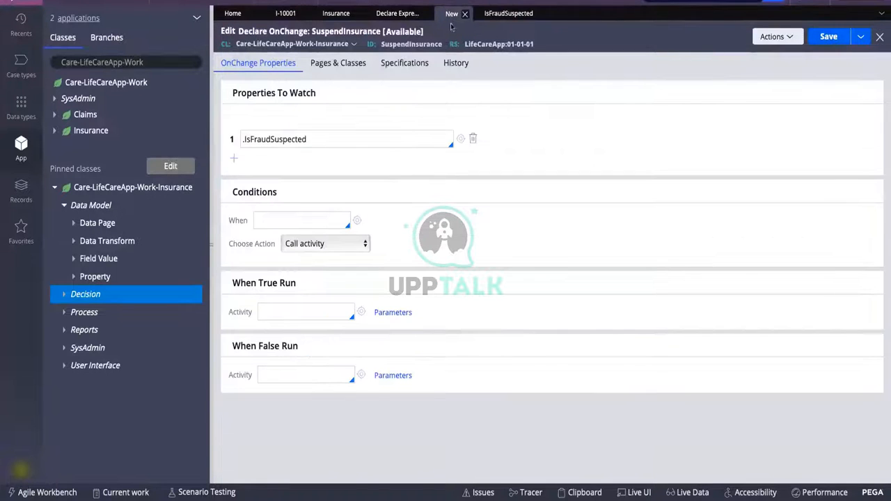
{"action": "left_click", "coordinate": [313, 138]}
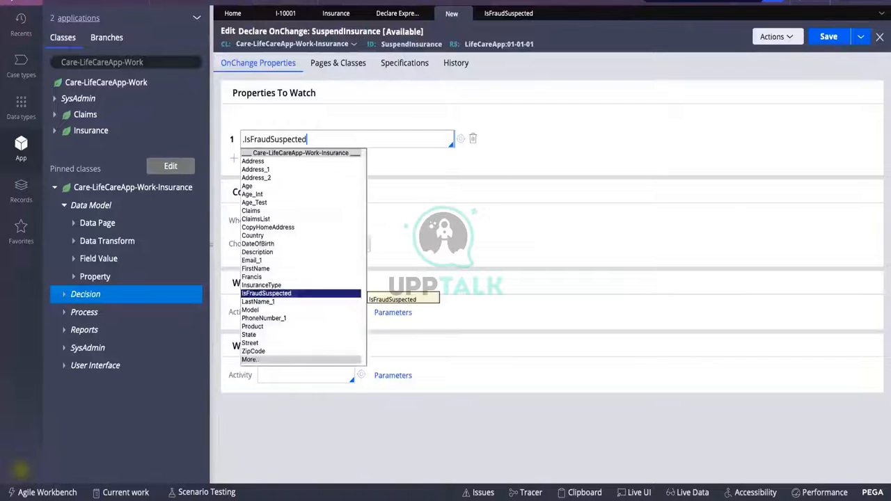
{"action": "left_click", "coordinate": [259, 296]}
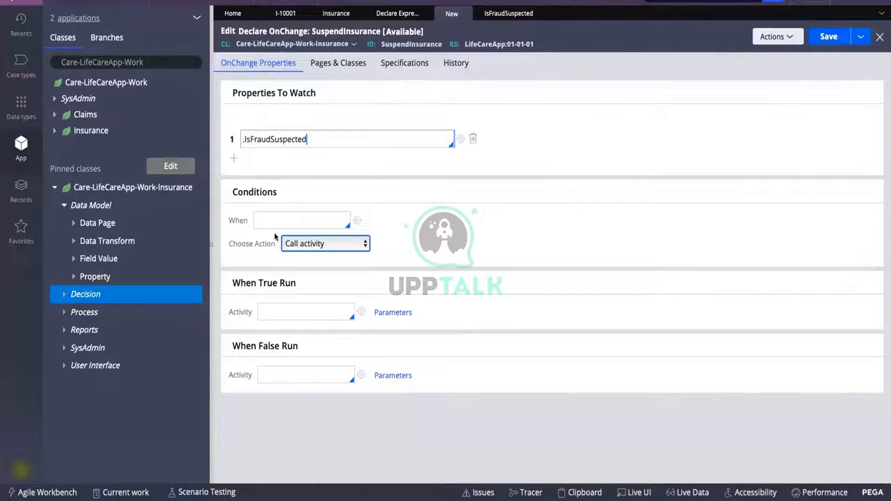
Step: Enter CheckIsFraudSelected as the rule's When condition and create and open its When record in the Care-LifeCareApp-Work-Insurance class
{"action": "left_click", "coordinate": [274, 223]}
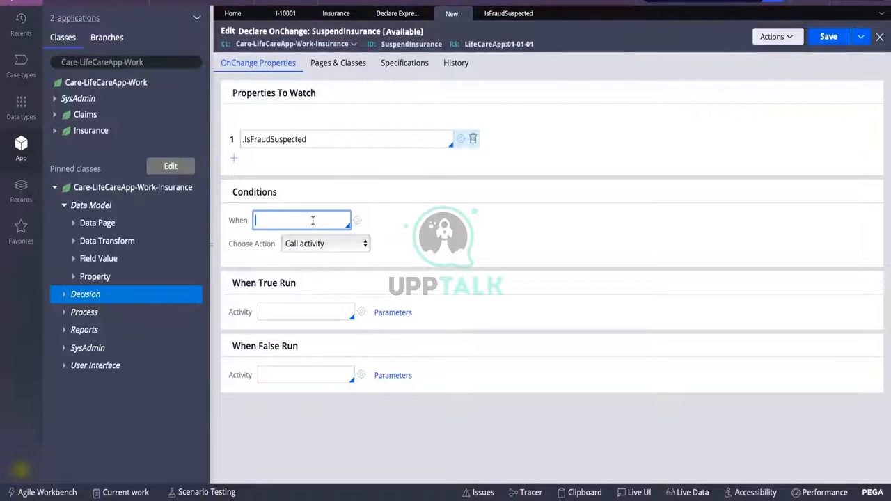
{"action": "type", "text": "CheckIfraudSe"}
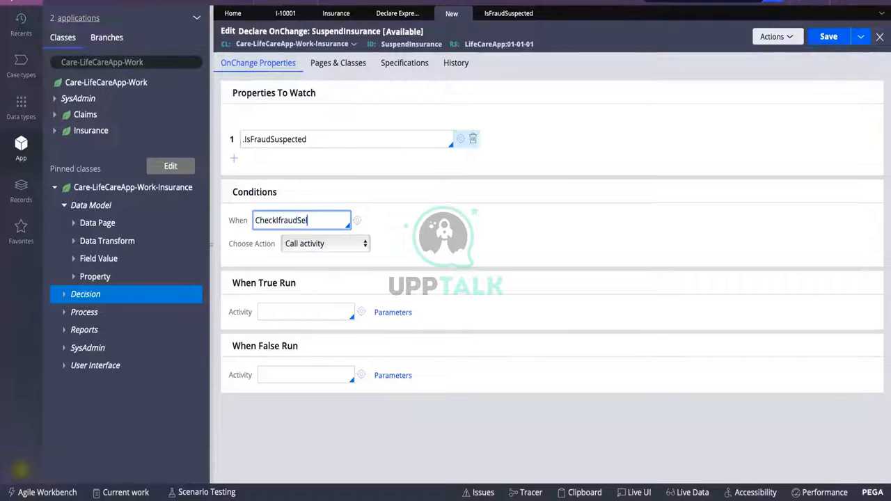
{"action": "type", "text": "lected"}
{"action": "left_click", "coordinate": [280, 220]}
{"action": "key", "text": "Delete"}
{"action": "key", "text": "BackSpace"}
{"action": "type", "text": "FIs"}
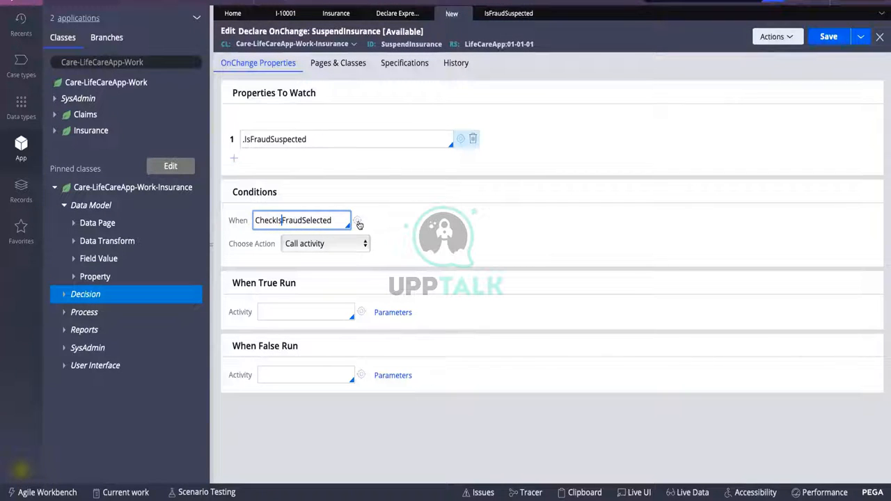
{"action": "left_click", "coordinate": [358, 222]}
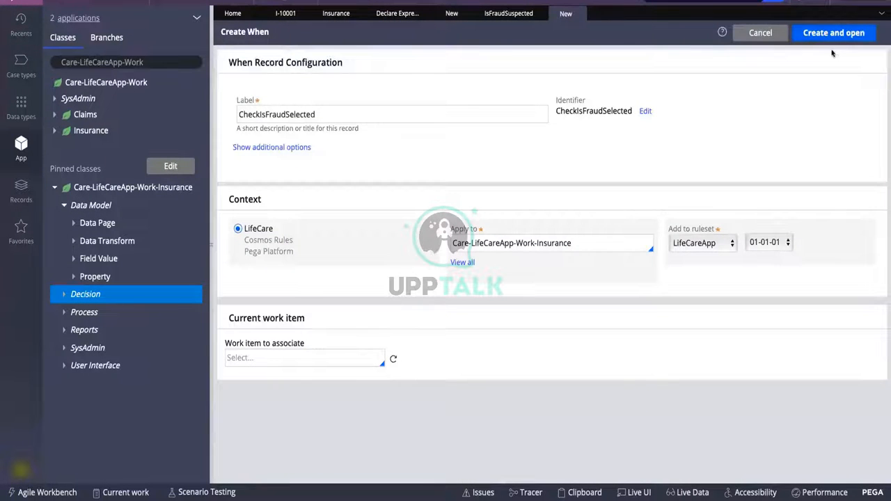
{"action": "left_click", "coordinate": [833, 37]}
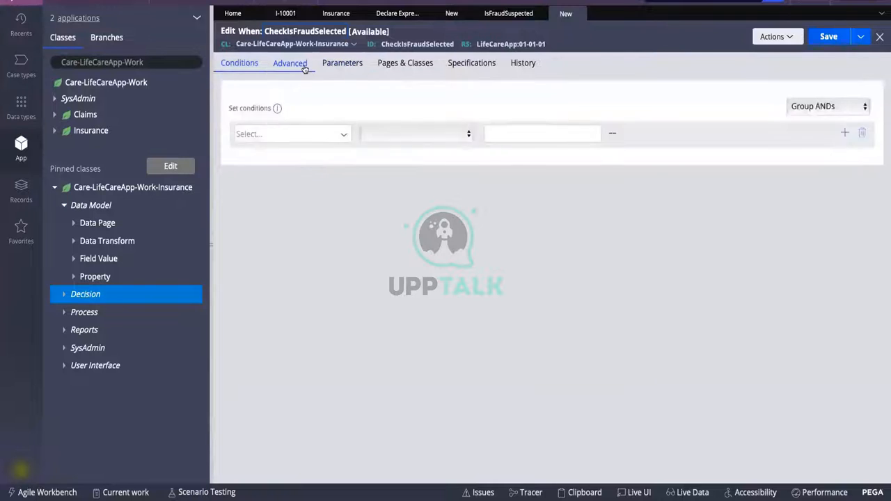
Step: Define the CheckIsFraudSelected advanced condition as .IsFraudSuspected = "true" and save the When rule
{"action": "left_click", "coordinate": [304, 68]}
{"action": "left_click", "coordinate": [305, 126]}
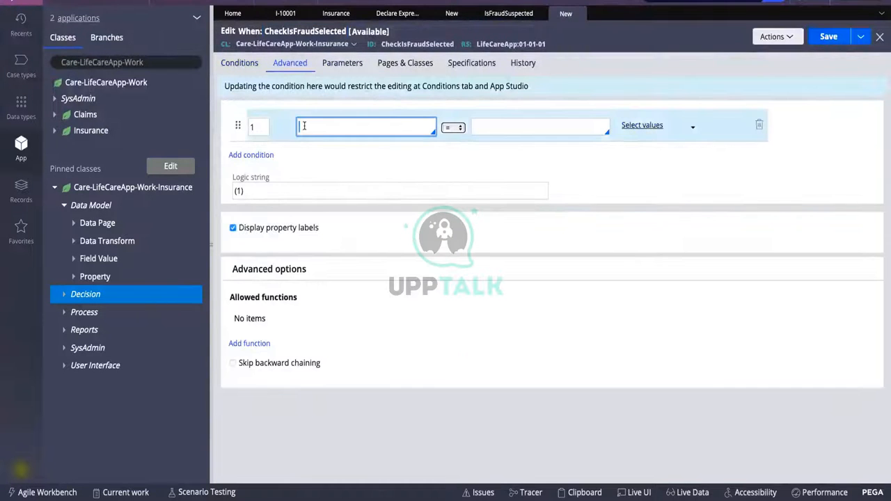
{"action": "type", "text": "."}
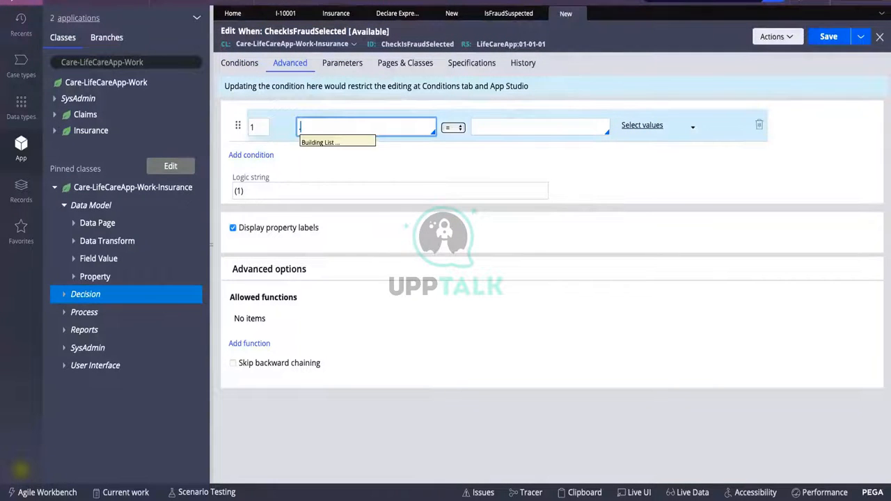
{"action": "type", "text": "Is"}
{"action": "key", "text": "Return"}
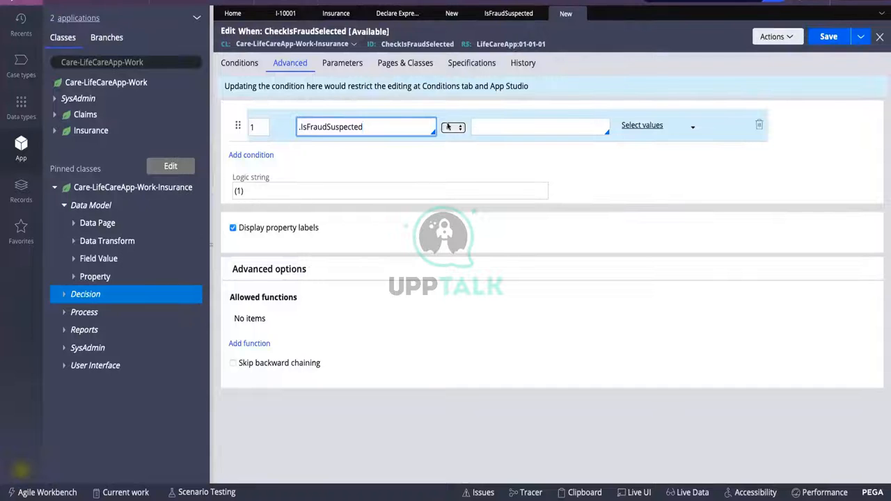
{"action": "left_click", "coordinate": [474, 127]}
{"action": "type", "text": "\""}
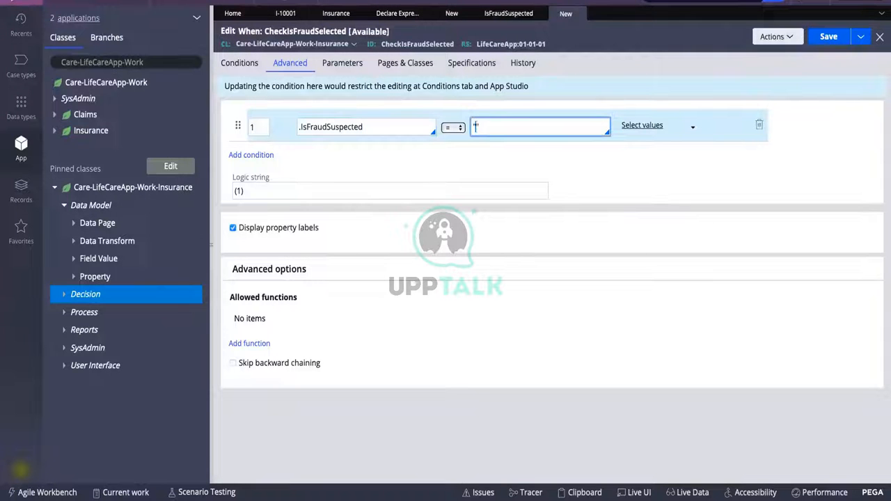
{"action": "type", "text": "true\""}
{"action": "left_click", "coordinate": [829, 39]}
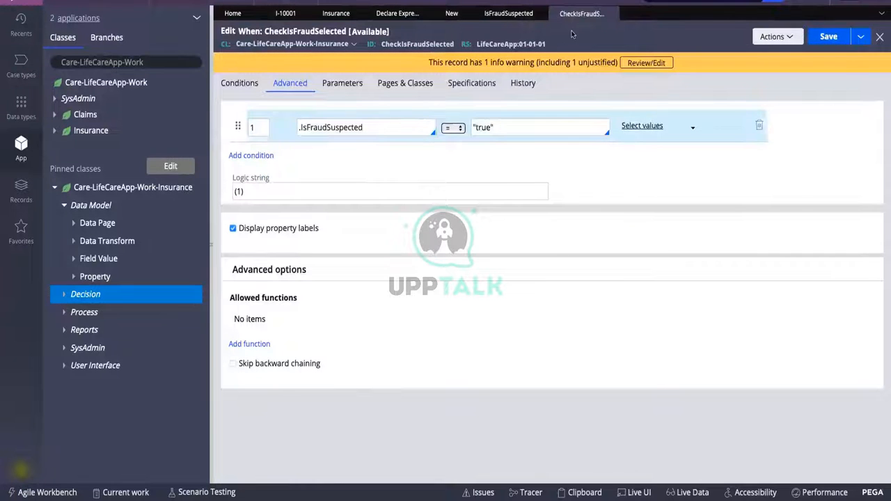
Step: Return to the SuspendInsurance rule and set its condition action to Suspend work object
{"action": "left_click", "coordinate": [512, 15]}
{"action": "left_click", "coordinate": [452, 17]}
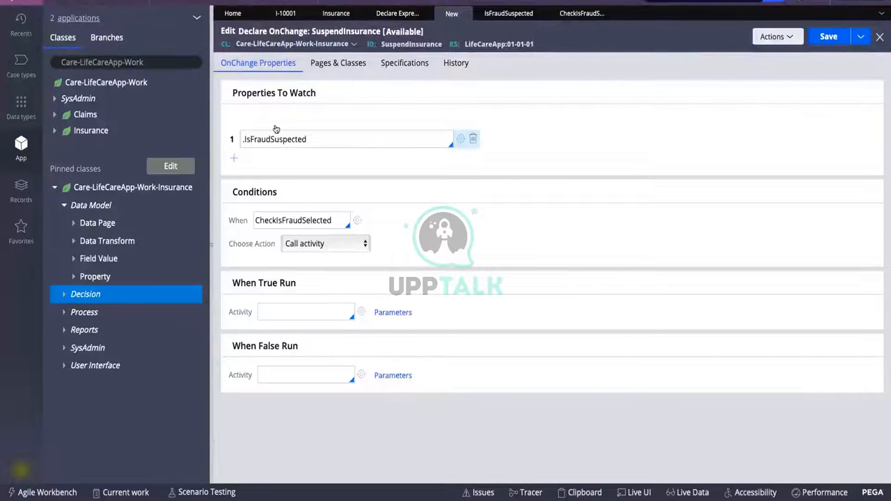
{"action": "left_click_drag", "start_coordinate": [321, 139], "coordinate": [276, 140]}
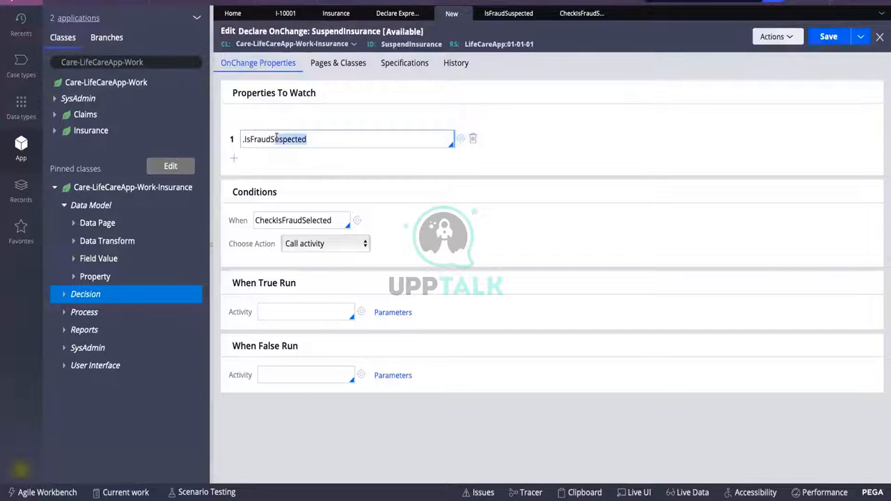
{"action": "left_click", "coordinate": [313, 138]}
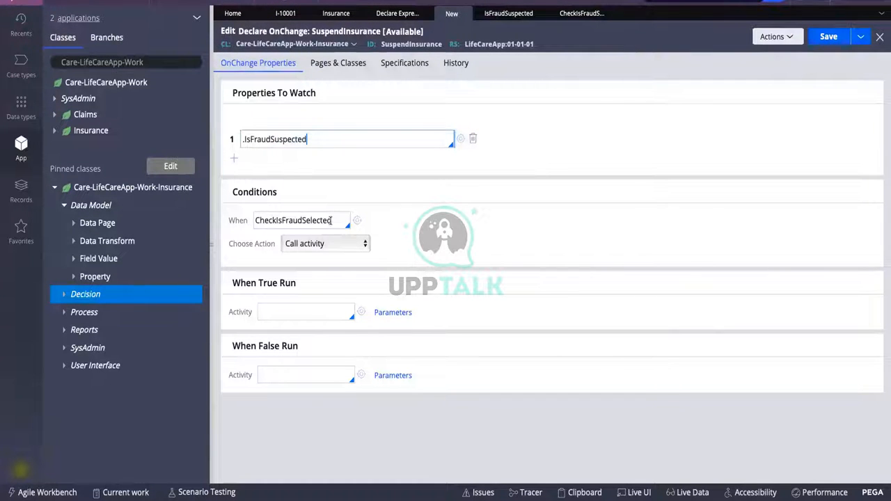
{"action": "left_click", "coordinate": [308, 245]}
{"action": "left_click", "coordinate": [317, 258]}
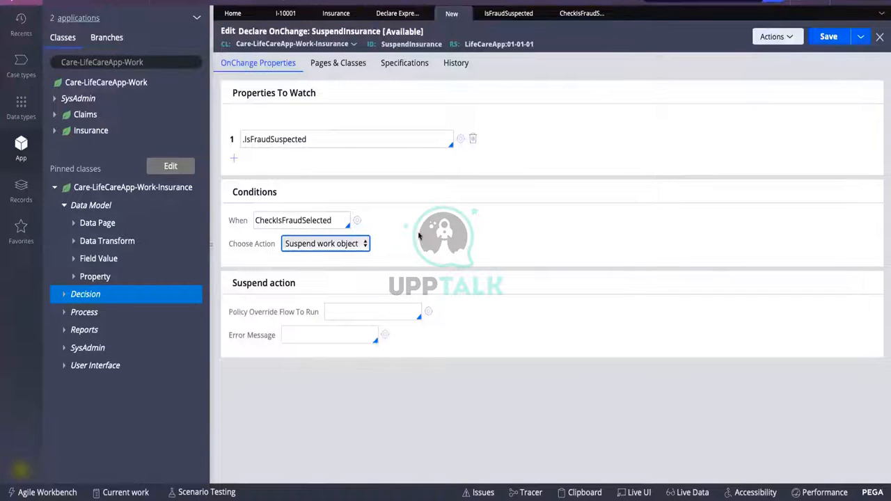
Step: Choose PolicyOverride as the policy override flow to run for the suspend action
{"action": "left_click", "coordinate": [342, 308]}
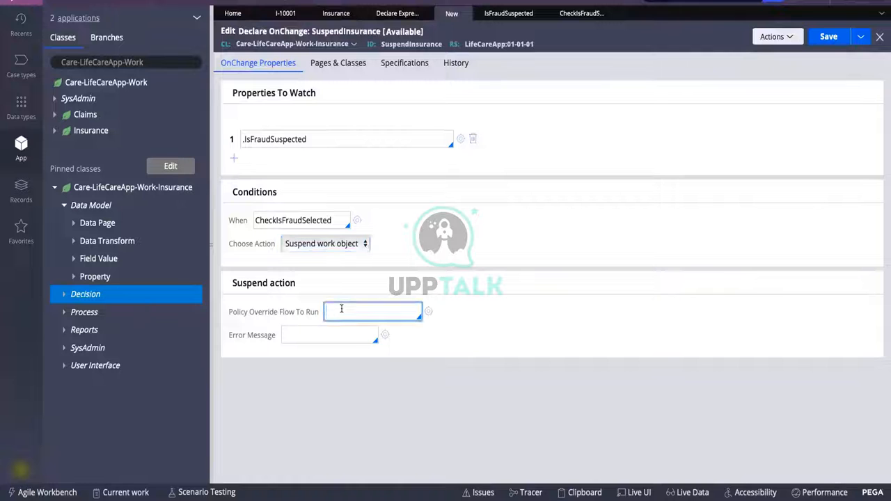
{"action": "type", "text": "Polic"}
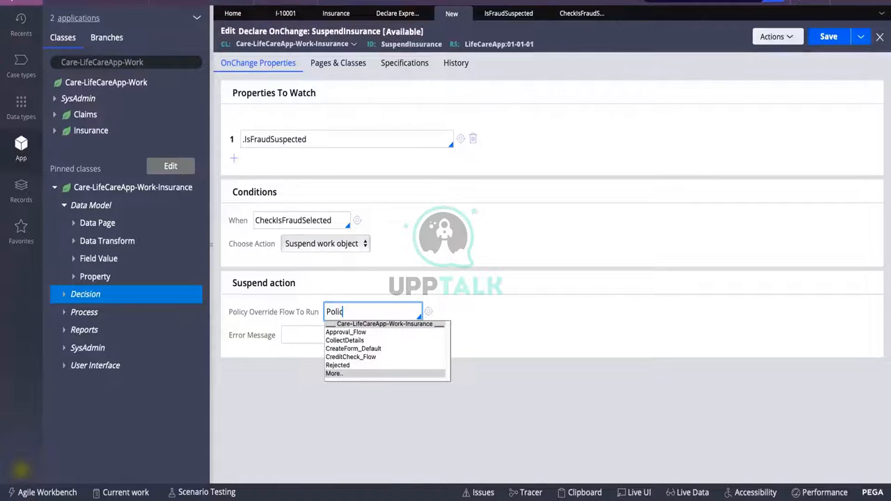
{"action": "left_click", "coordinate": [334, 375]}
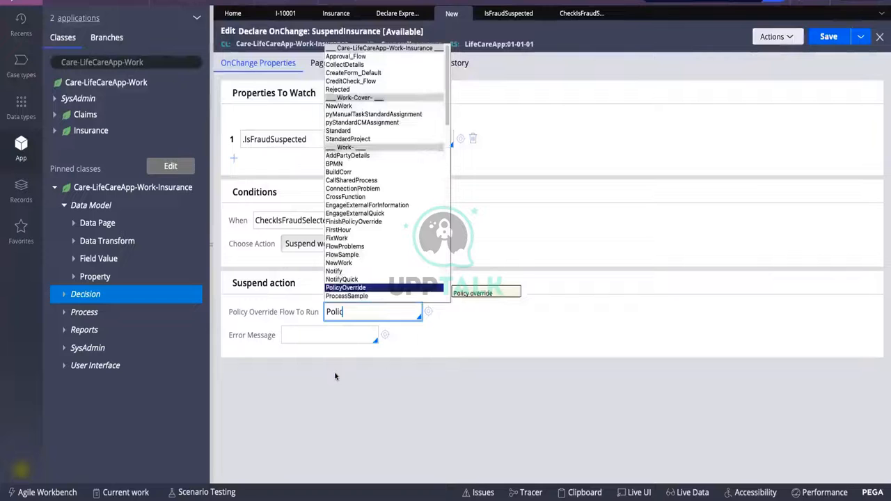
{"action": "left_click", "coordinate": [346, 288]}
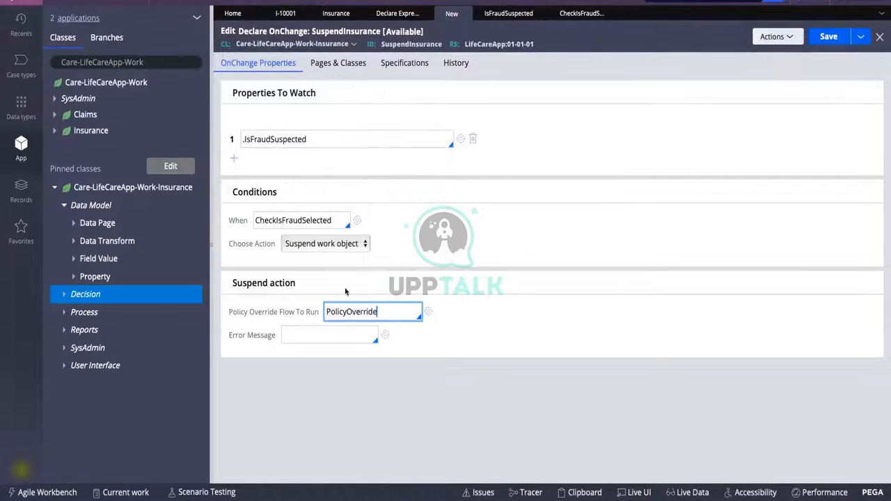
Step: Enter SuspendMessage as the suspend action's error message and create and open its pyMessageLabel field value record in Care-LifeCareApp-Work-Insurance
{"action": "left_click", "coordinate": [301, 336]}
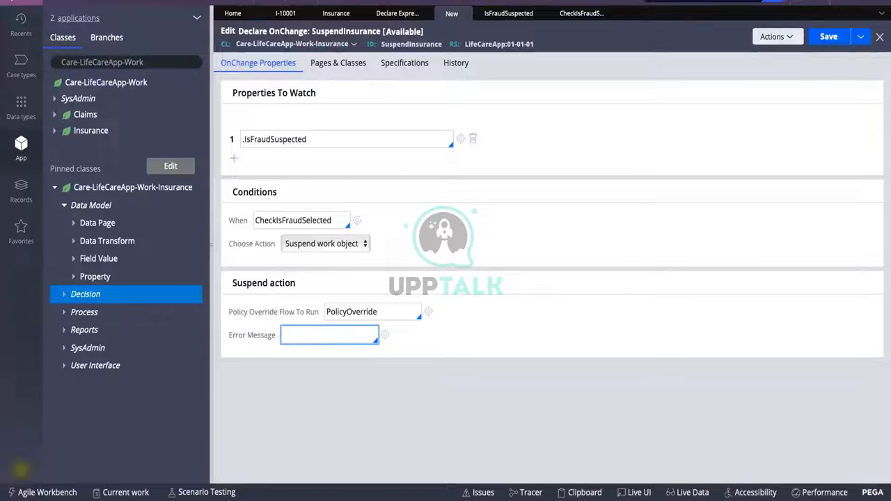
{"action": "type", "text": "pendMessage"}
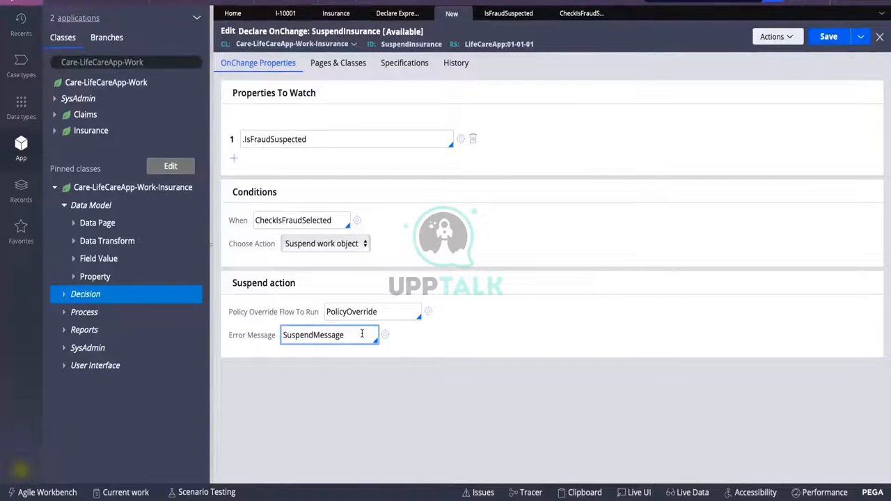
{"action": "left_click", "coordinate": [387, 337]}
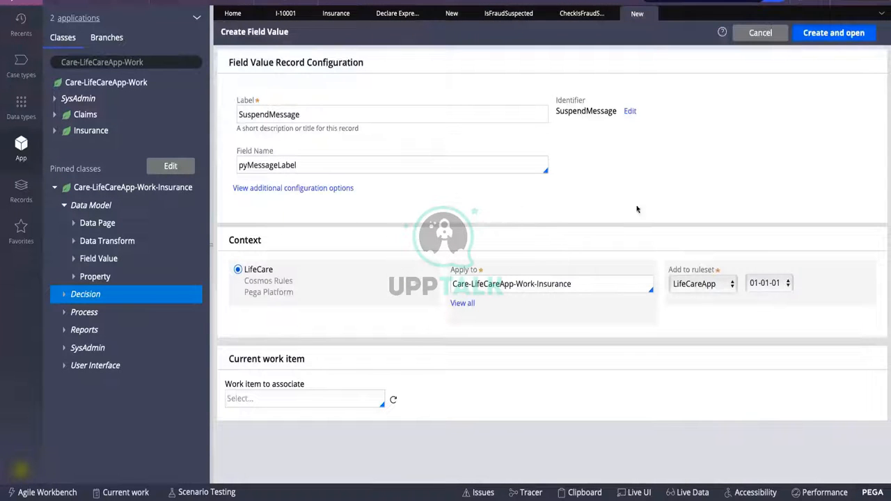
{"action": "left_click", "coordinate": [835, 40]}
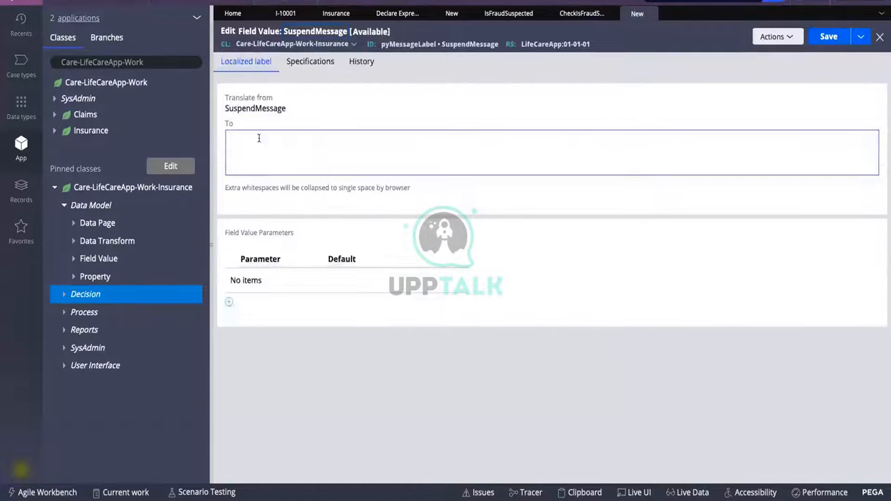
Step: Set the SuspendMessage localized label text to "Your case has been suspended" and save the field value
{"action": "left_click", "coordinate": [259, 138]}
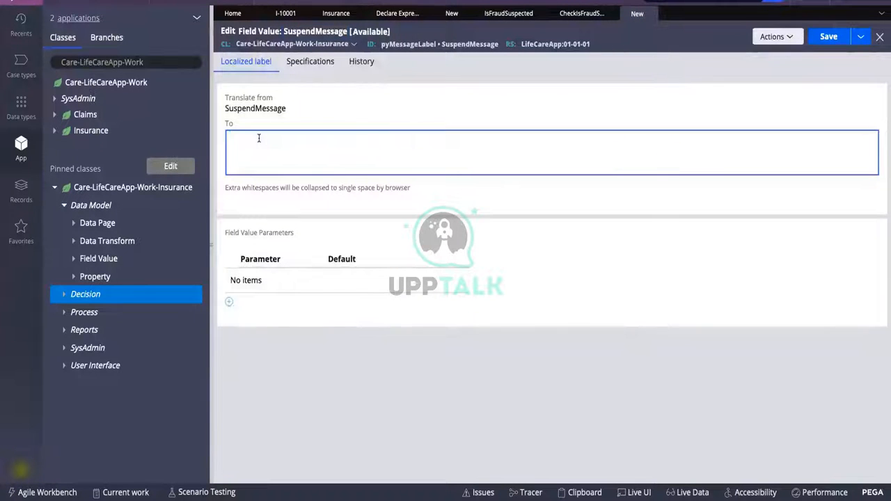
{"action": "type", "text": "Your case has been su"}
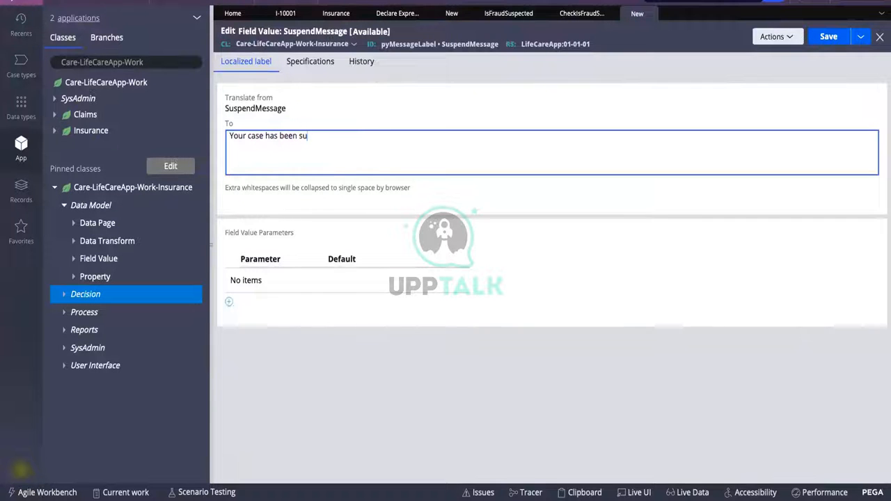
{"action": "type", "text": "s"}
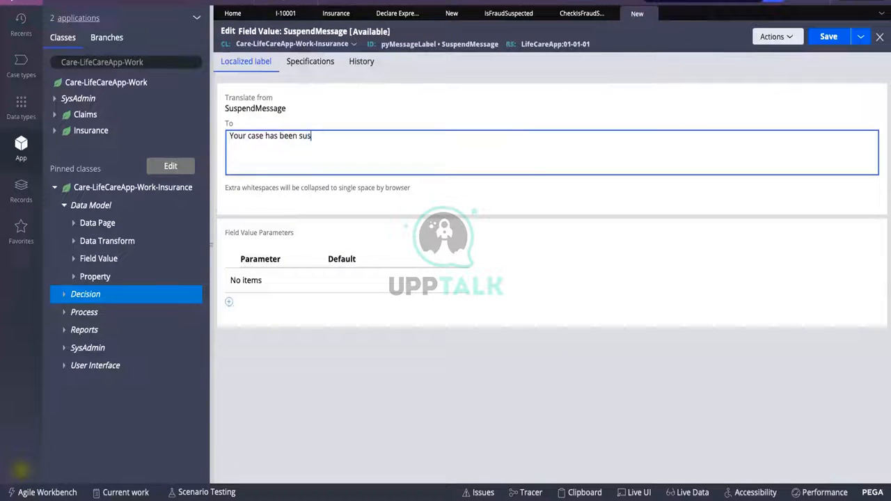
{"action": "type", "text": "pended"}
{"action": "left_click", "coordinate": [828, 37]}
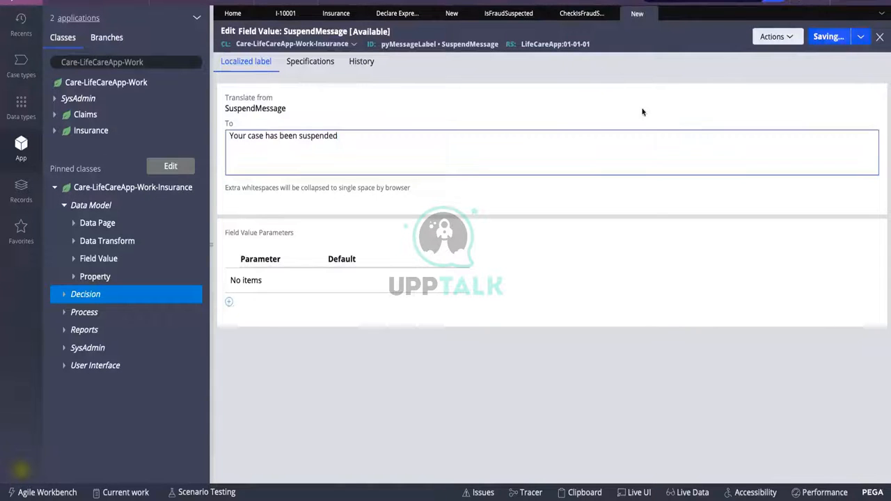
Step: Return to the SuspendInsurance Declare OnChange rule and save it
{"action": "left_click", "coordinate": [570, 14]}
{"action": "left_click", "coordinate": [509, 13]}
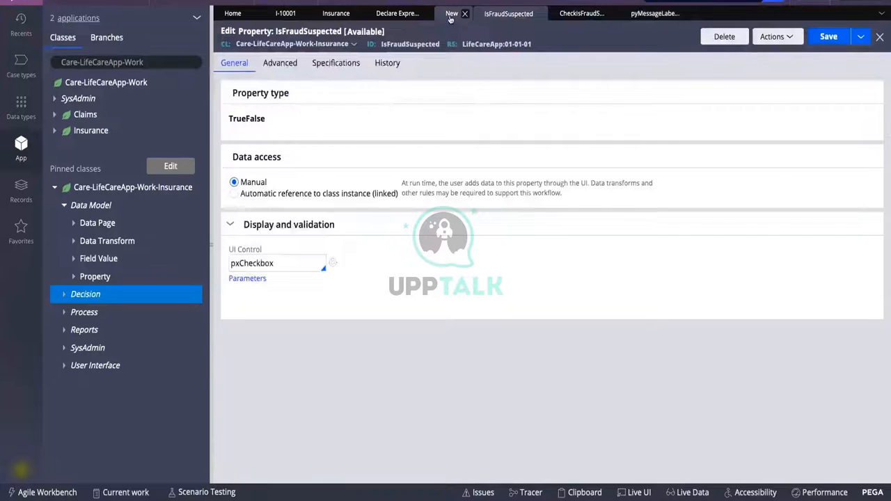
{"action": "left_click", "coordinate": [452, 13]}
{"action": "left_click", "coordinate": [360, 339]}
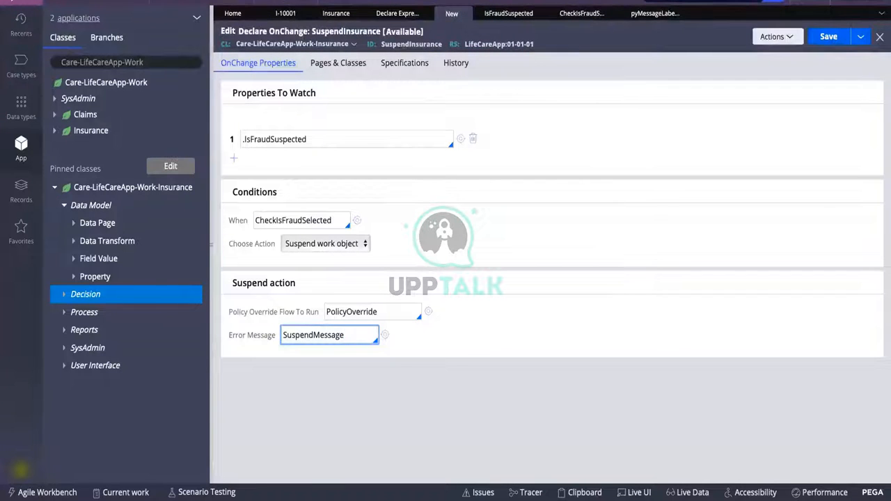
{"action": "left_click", "coordinate": [311, 359]}
{"action": "left_click", "coordinate": [830, 38]}
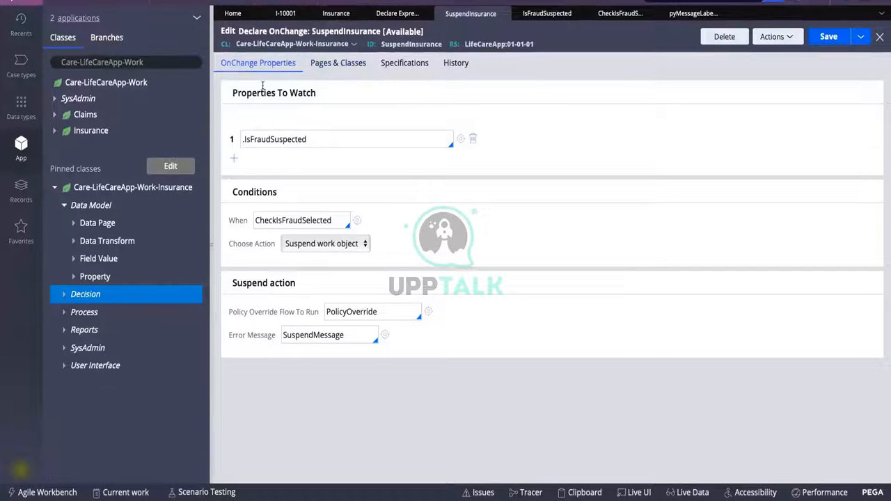
Step: Select the watched property name in SuspendInsurance, and open the workflow of the Insurance case type
{"action": "left_click_drag", "start_coordinate": [308, 139], "coordinate": [242, 139]}
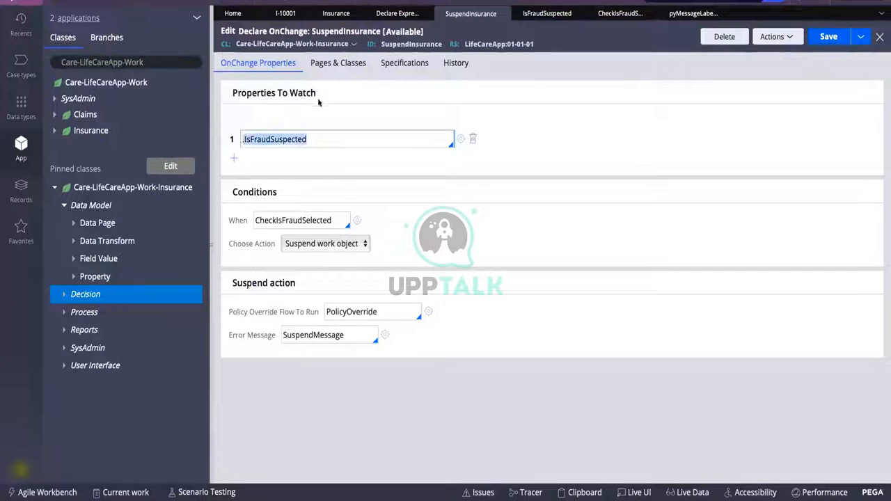
{"action": "left_click", "coordinate": [335, 14]}
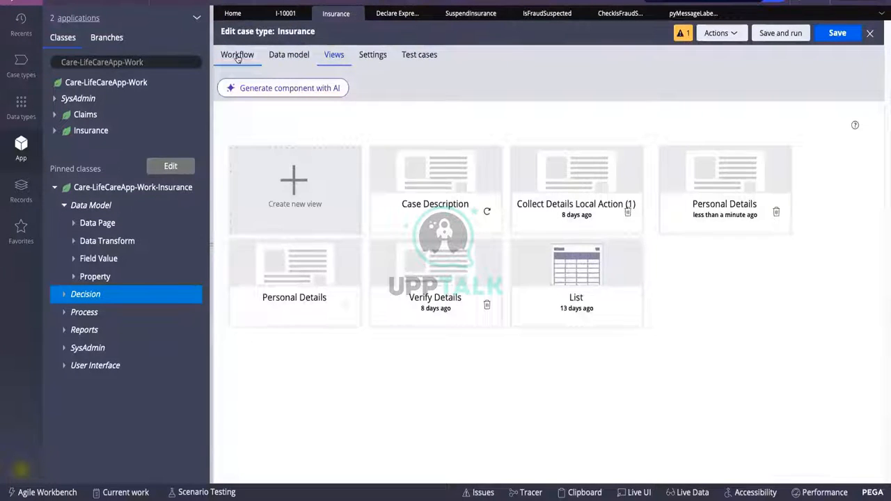
{"action": "left_click", "coordinate": [237, 54]}
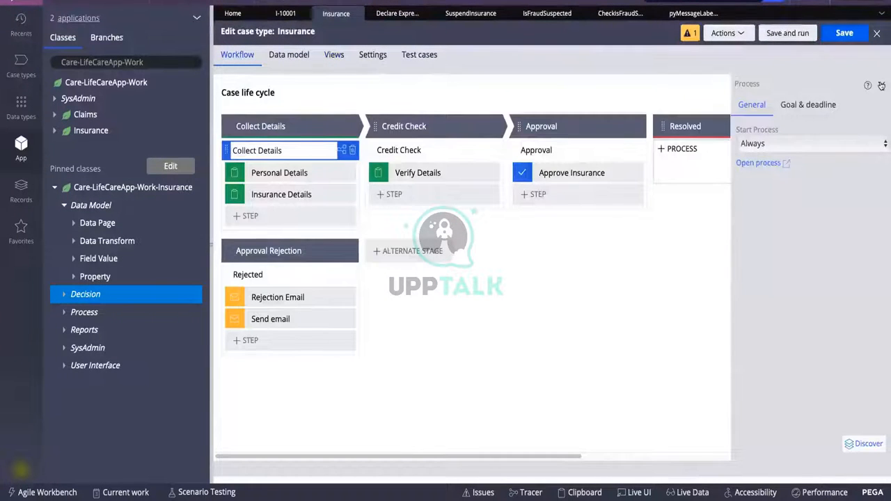
Step: Open the InsuranceDetails section through the Collect Details flow's Insurance Details connector and inspect the Copy Home Address? checkbox properties
{"action": "left_click", "coordinate": [759, 163]}
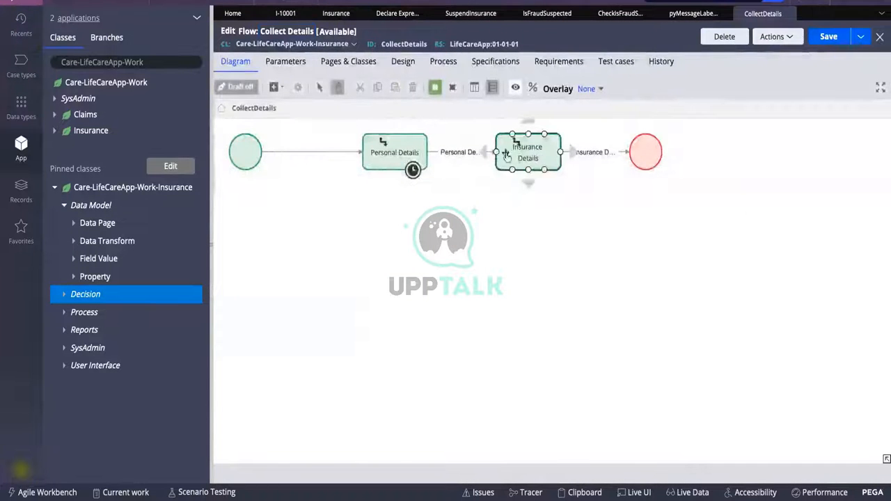
{"action": "double_click", "coordinate": [597, 153]}
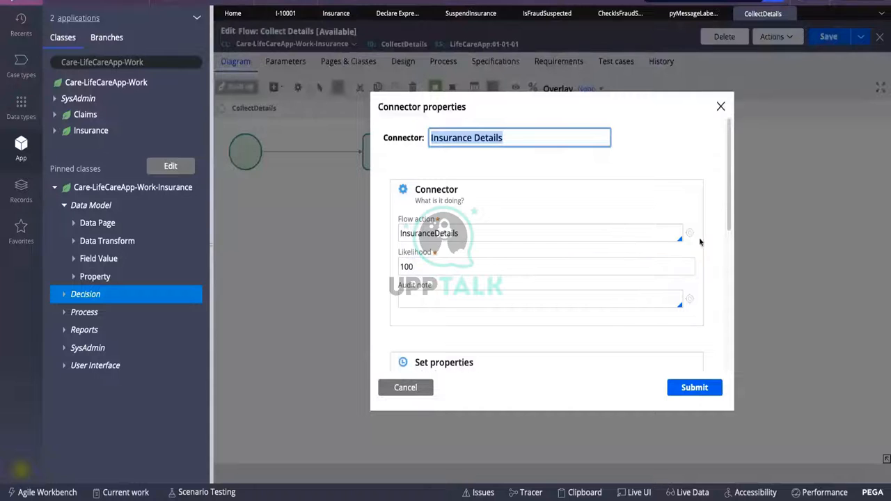
{"action": "left_click", "coordinate": [688, 233]}
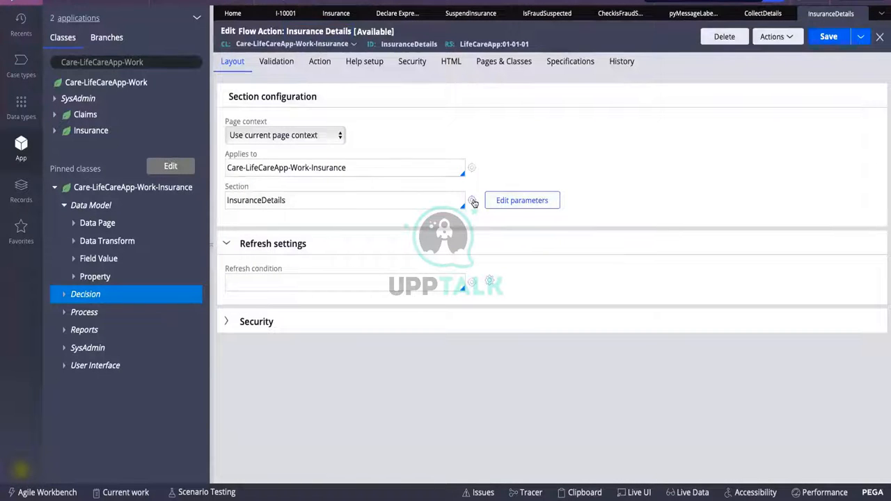
{"action": "left_click", "coordinate": [473, 201]}
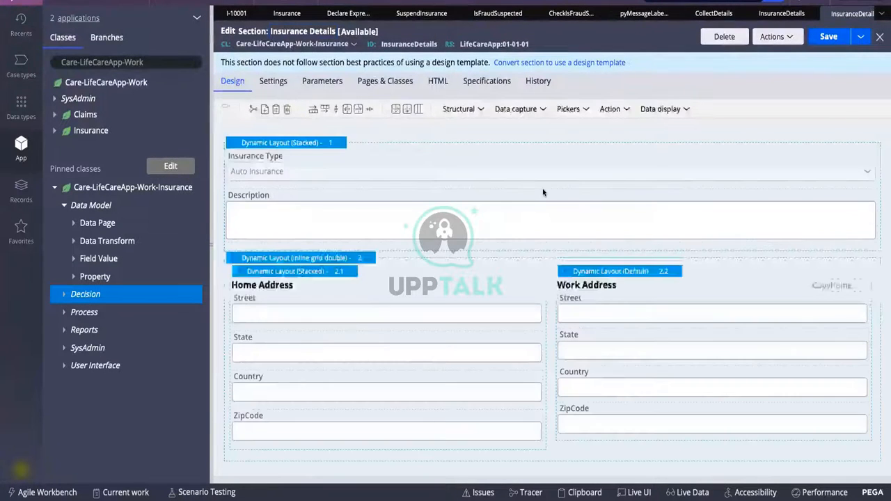
{"action": "left_click", "coordinate": [833, 287]}
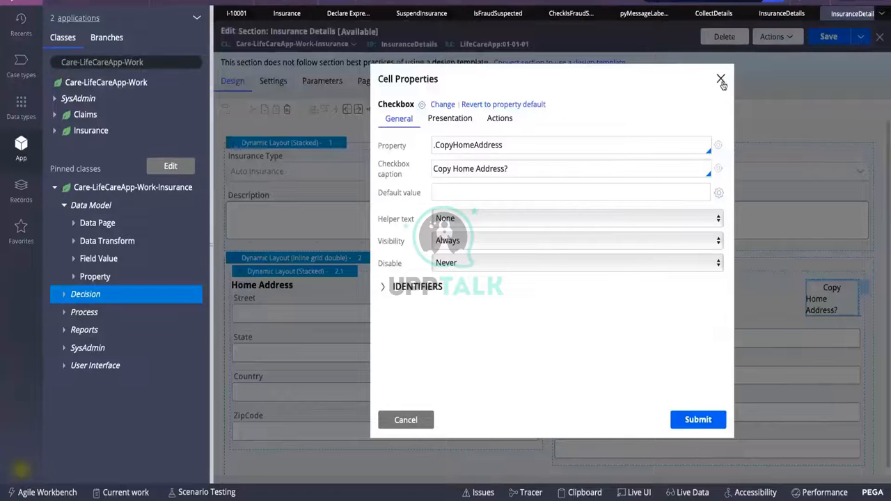
{"action": "left_click", "coordinate": [721, 79]}
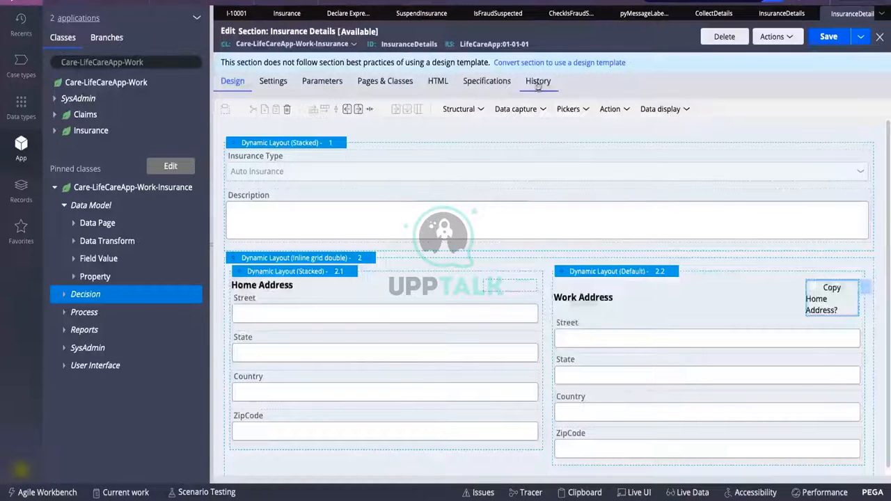
Step: Add a checkbox beside the Home Address heading, bound to .IsFraudSuspected and captioned "Fraud Suspect?"
{"action": "left_click", "coordinate": [576, 112]}
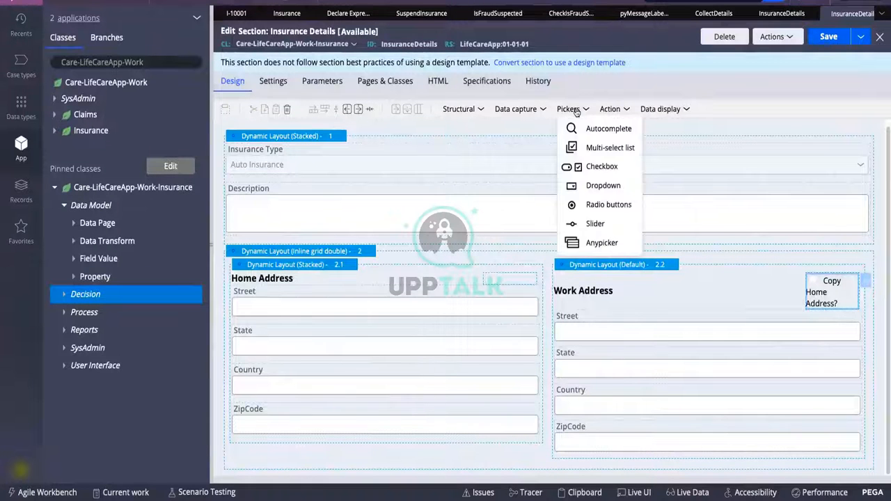
{"action": "left_click_drag", "start_coordinate": [571, 167], "coordinate": [492, 280]}
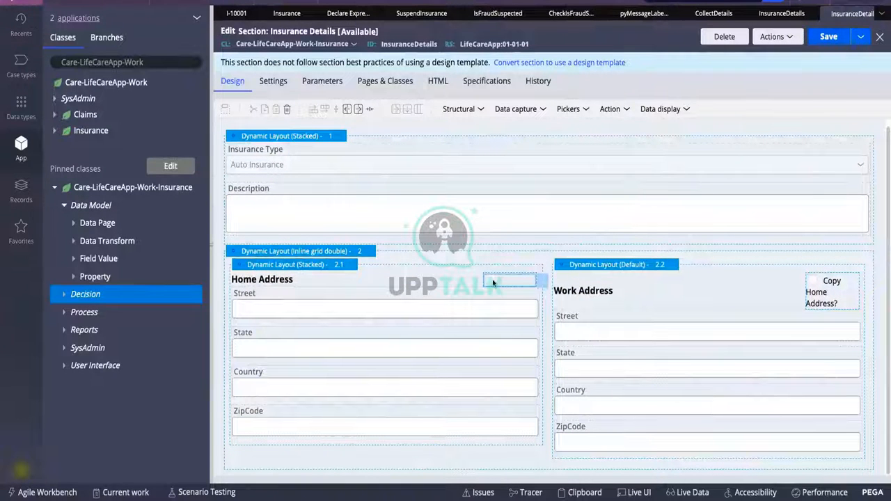
{"action": "double_click", "coordinate": [493, 282]}
{"action": "type", "text": ".Is"}
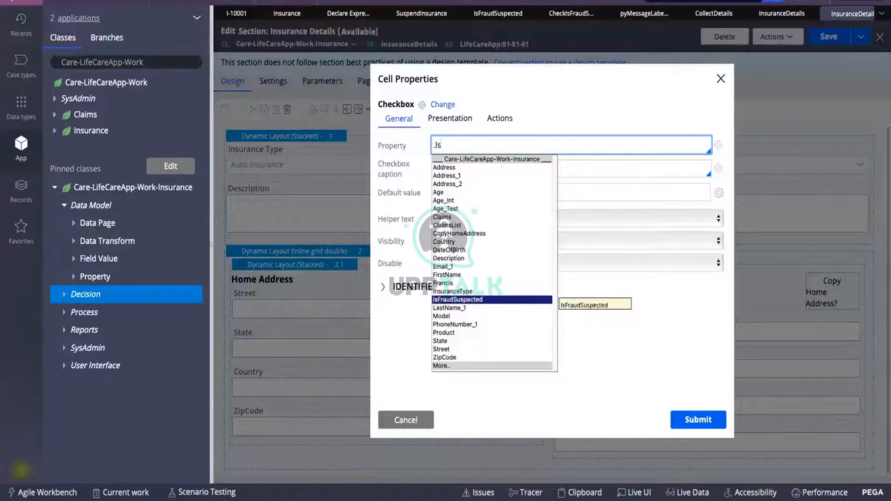
{"action": "key", "text": "Return"}
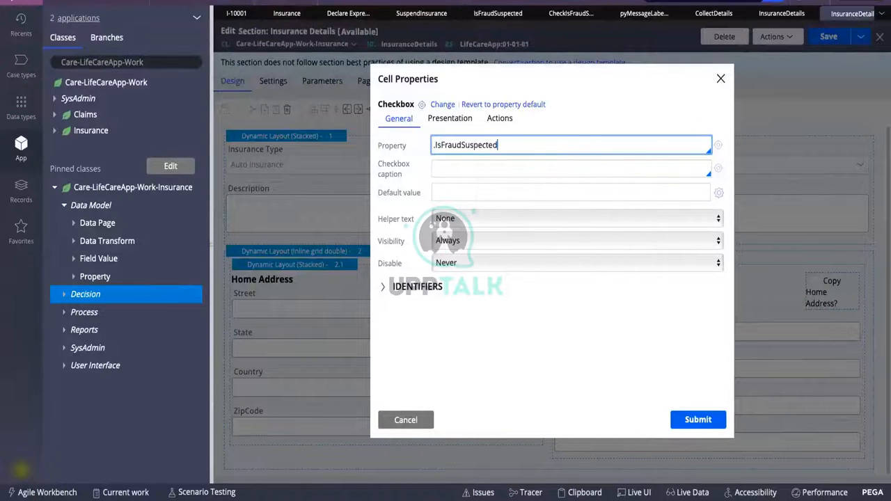
{"action": "left_click", "coordinate": [465, 171]}
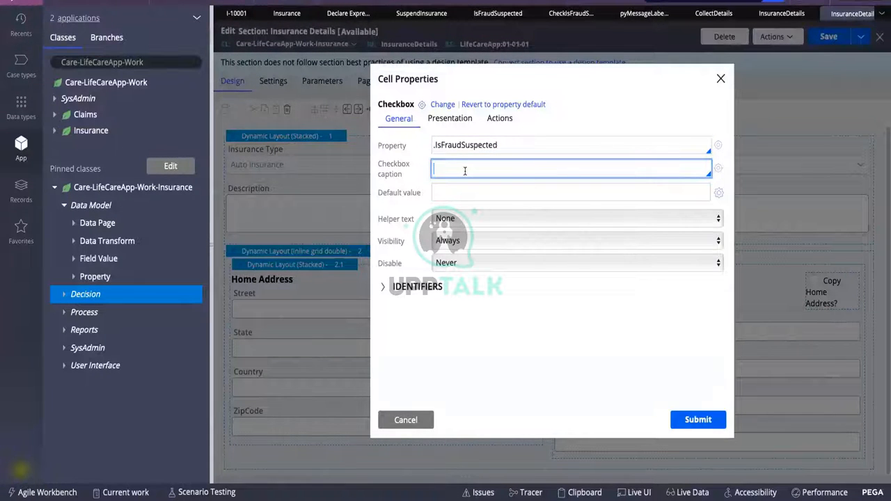
{"action": "type", "text": "Fraud Suspect"}
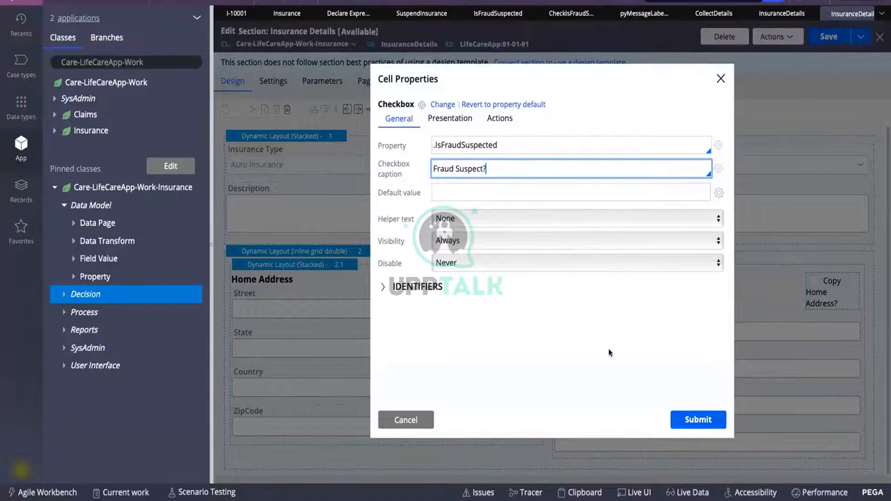
{"action": "left_click", "coordinate": [697, 420]}
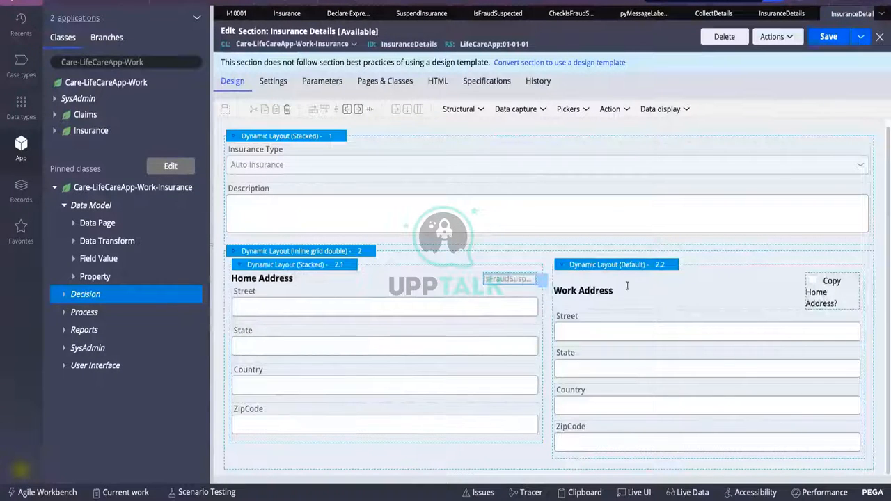
Step: Give the Fraud Suspect? checkbox an action set with the Click event and the Post value action, and save the section
{"action": "left_click", "coordinate": [542, 279]}
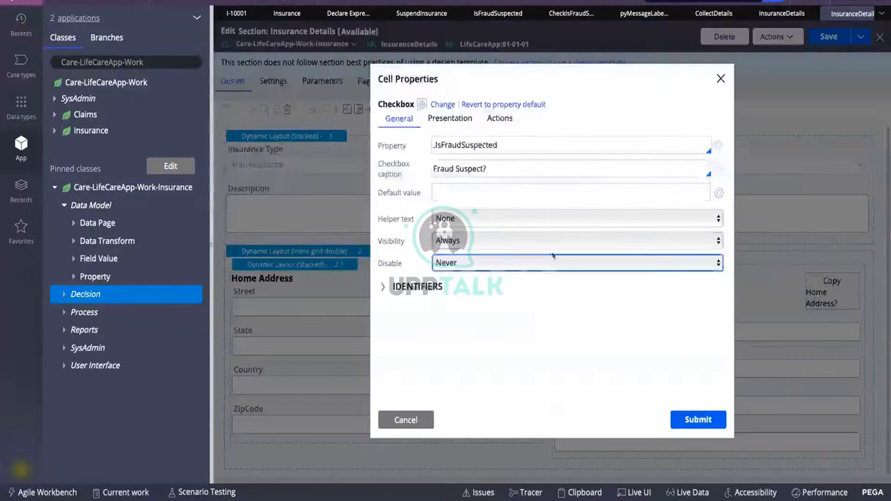
{"action": "left_click", "coordinate": [499, 118]}
{"action": "left_click", "coordinate": [451, 147]}
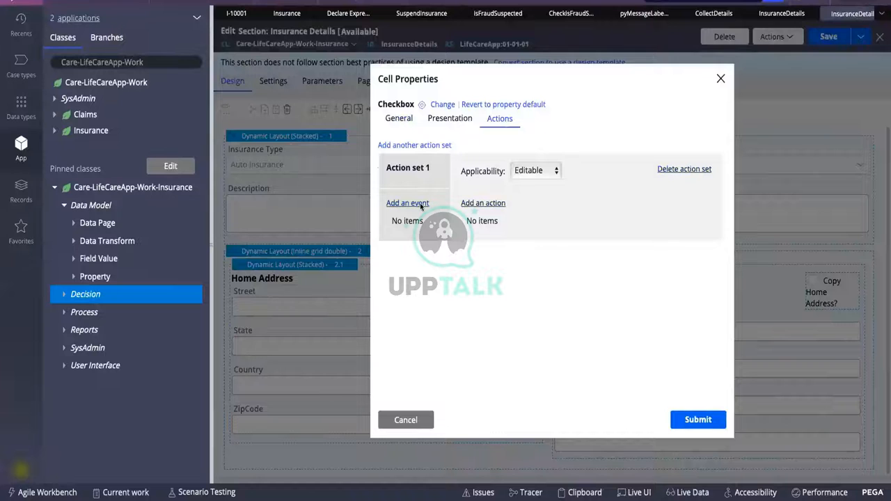
{"action": "left_click", "coordinate": [420, 206]}
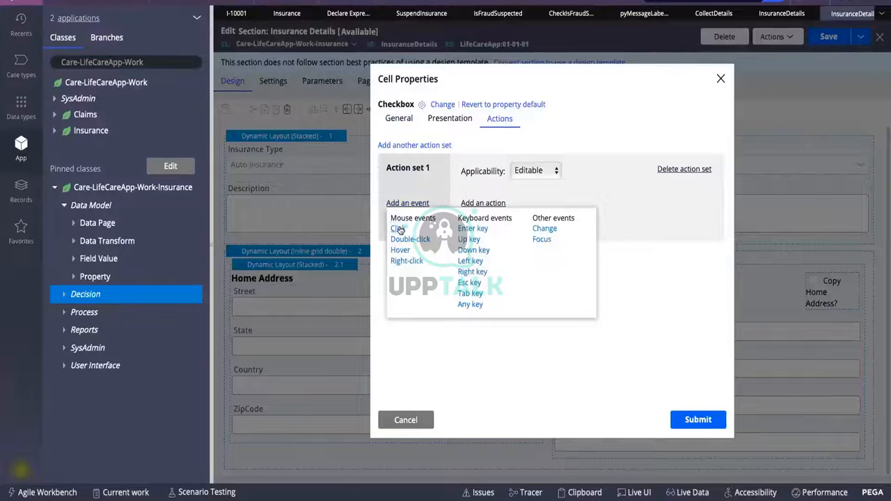
{"action": "left_click", "coordinate": [399, 229]}
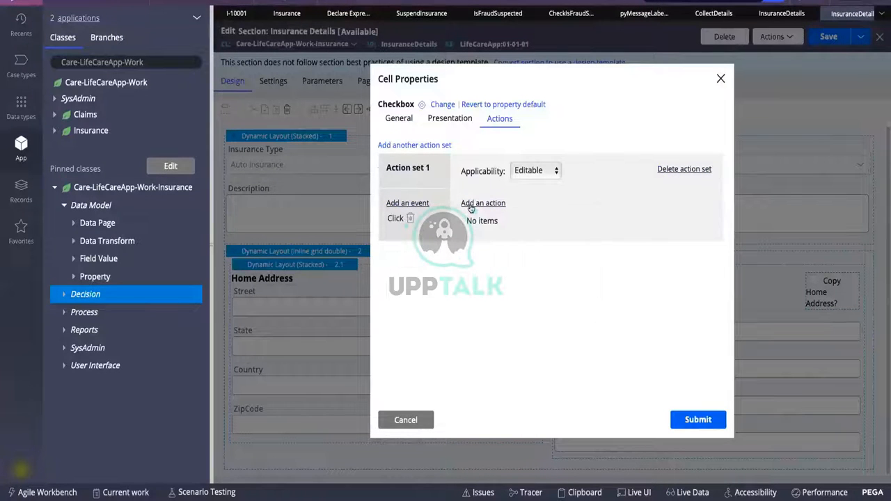
{"action": "left_click", "coordinate": [473, 207]}
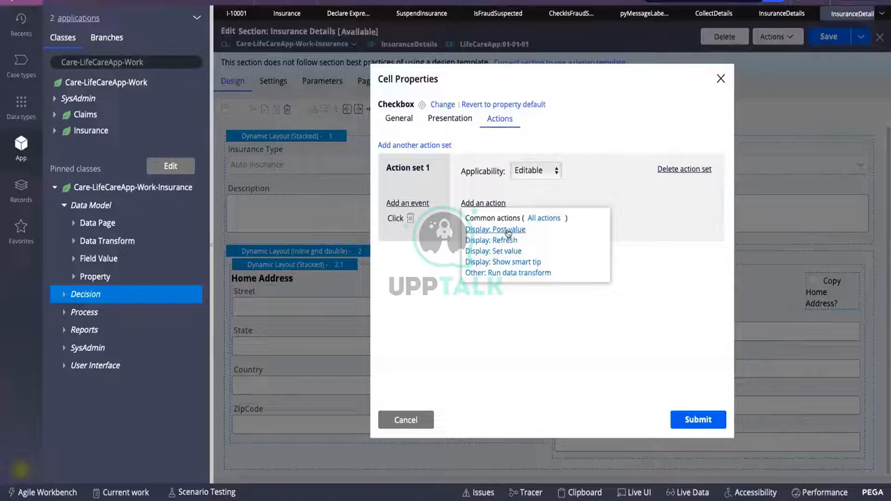
{"action": "left_click", "coordinate": [508, 232]}
{"action": "left_click", "coordinate": [691, 422]}
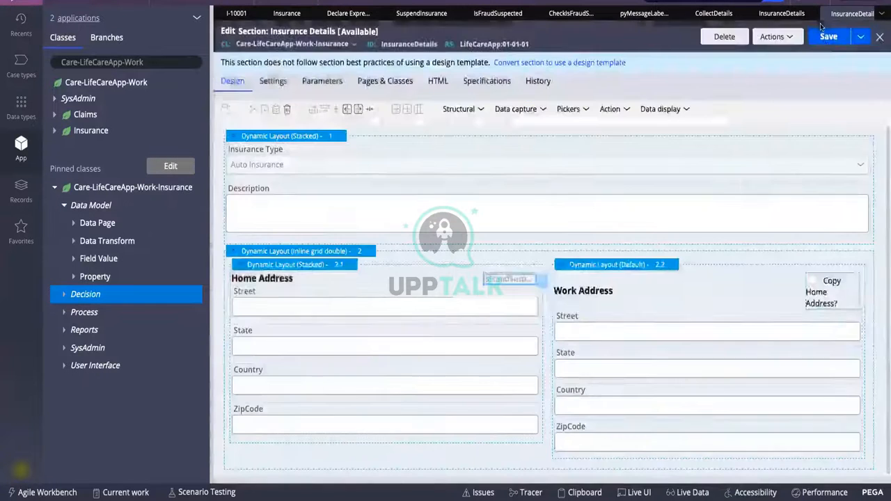
{"action": "left_click", "coordinate": [828, 36]}
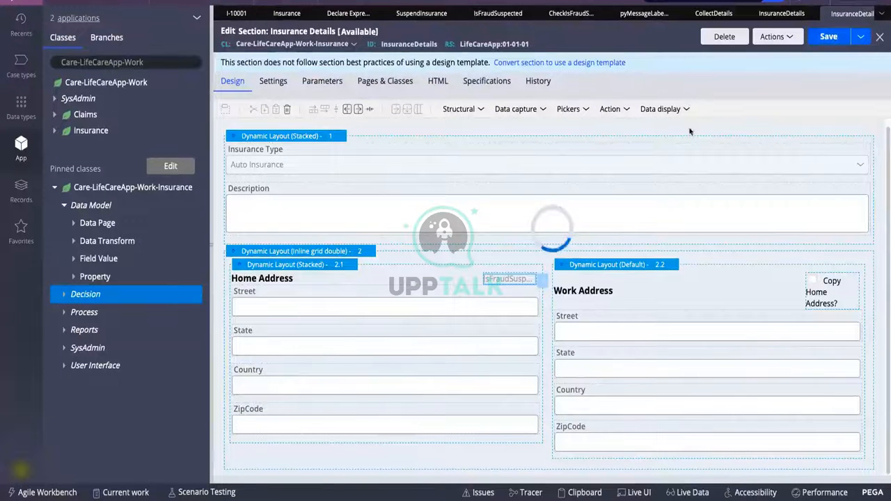
Step: Review the CheckIsFraudSelected When rule, the SuspendInsurance Declare OnChange settings and the IsFraudSuspected rule
{"action": "left_click", "coordinate": [564, 14]}
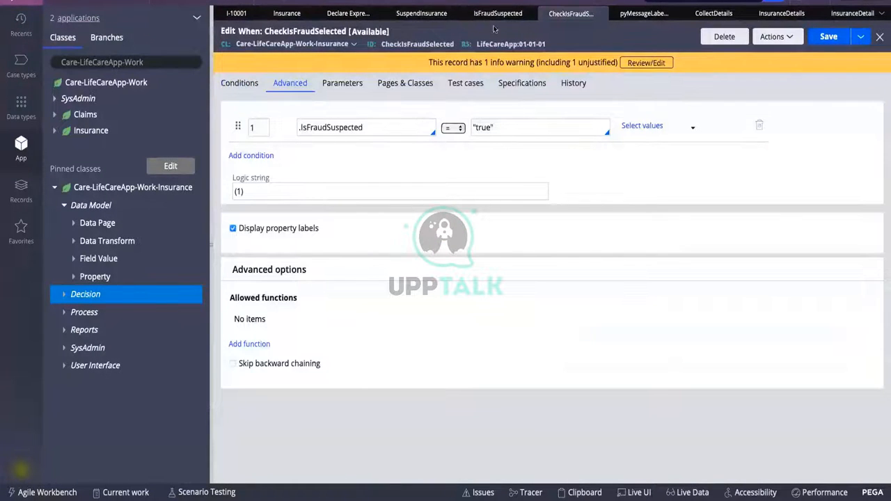
{"action": "left_click", "coordinate": [420, 18]}
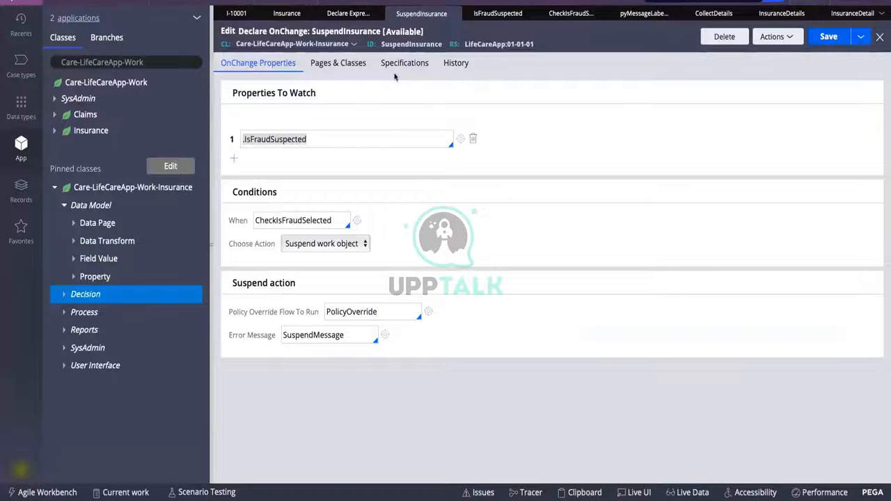
{"action": "key", "text": "Tab"}
{"action": "left_click", "coordinate": [406, 223]}
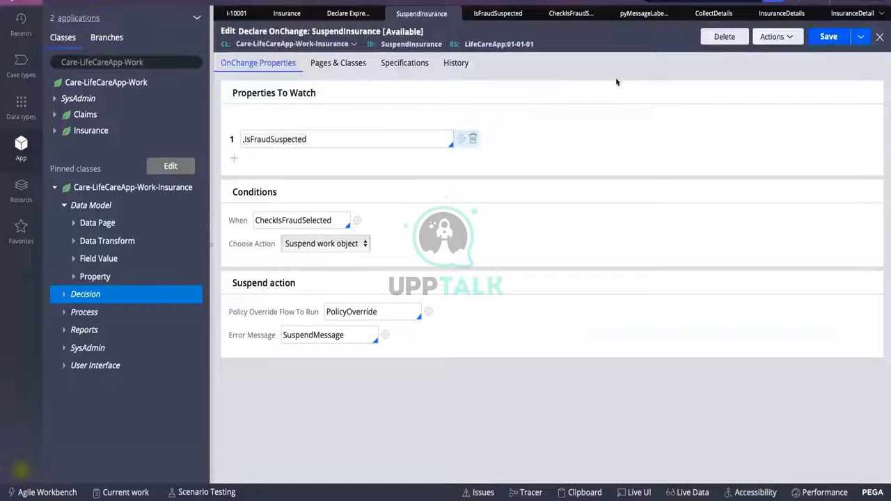
{"action": "left_click", "coordinate": [492, 13]}
{"action": "left_click", "coordinate": [421, 14]}
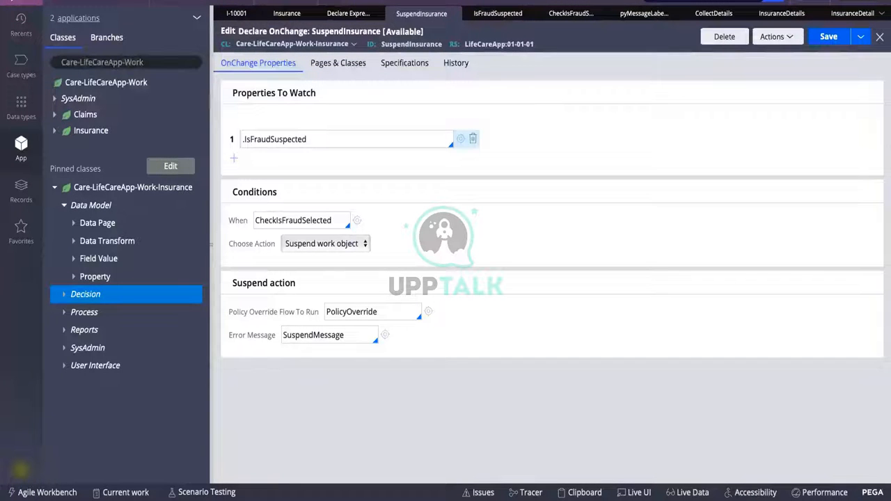
Step: Create a new Insurance case
{"action": "left_click", "coordinate": [435, 2]}
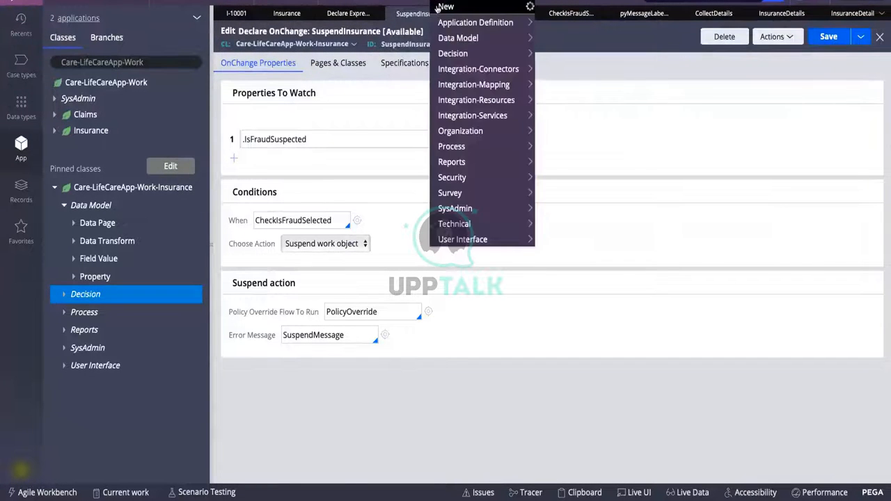
{"action": "mouse_move", "coordinate": [516, 8]}
{"action": "left_click", "coordinate": [542, 8]}
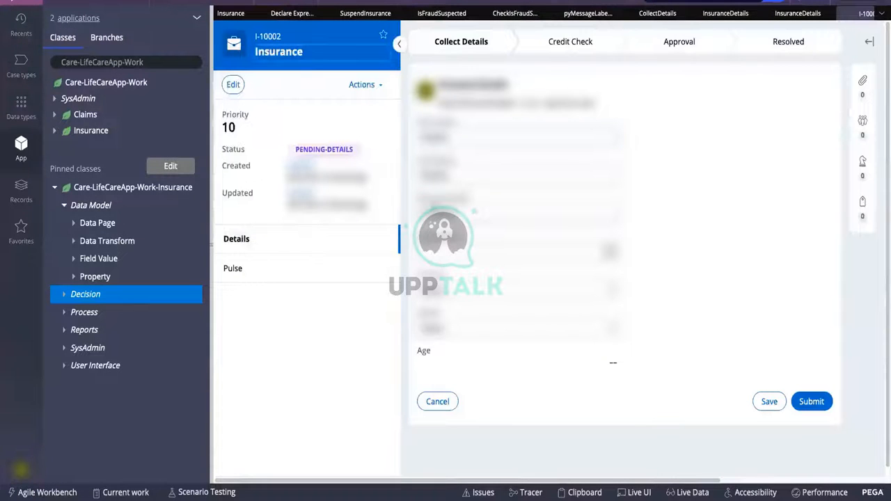
Step: Fill in the date of birth in the case's personal details and submit them
{"action": "left_click", "coordinate": [526, 327]}
{"action": "left_click", "coordinate": [537, 278]}
{"action": "left_click", "coordinate": [536, 278]}
{"action": "left_click", "coordinate": [537, 278]}
{"action": "left_click", "coordinate": [492, 337]}
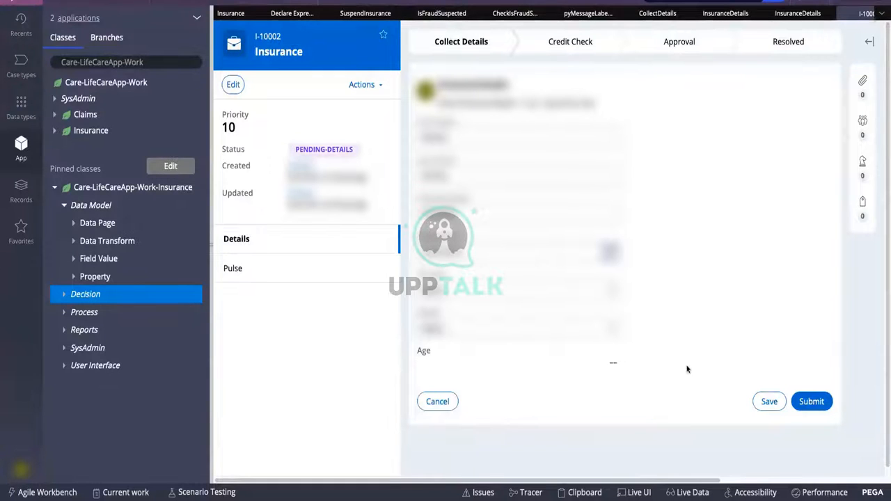
{"action": "left_click", "coordinate": [812, 401]}
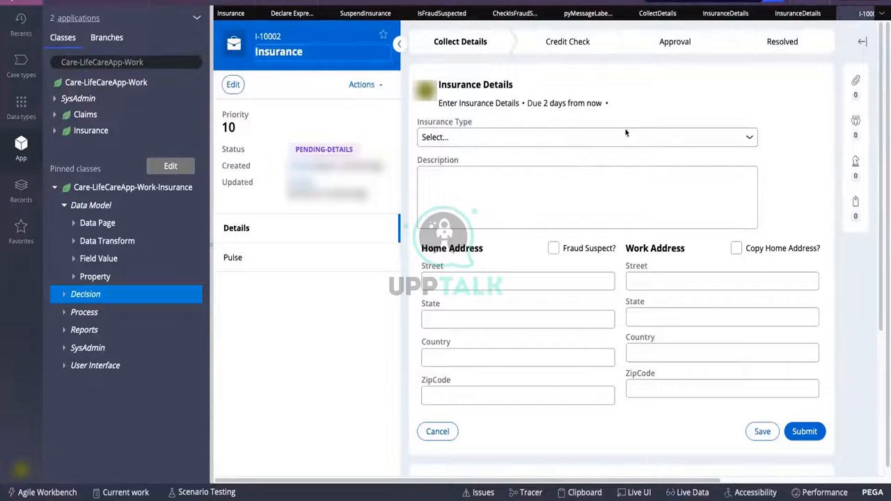
Step: Mark the case as Fraud Suspect?, choose Health Insurance, enter the description "gfgdfgdf" and a home street, and submit the insurance details
{"action": "left_click", "coordinate": [554, 249]}
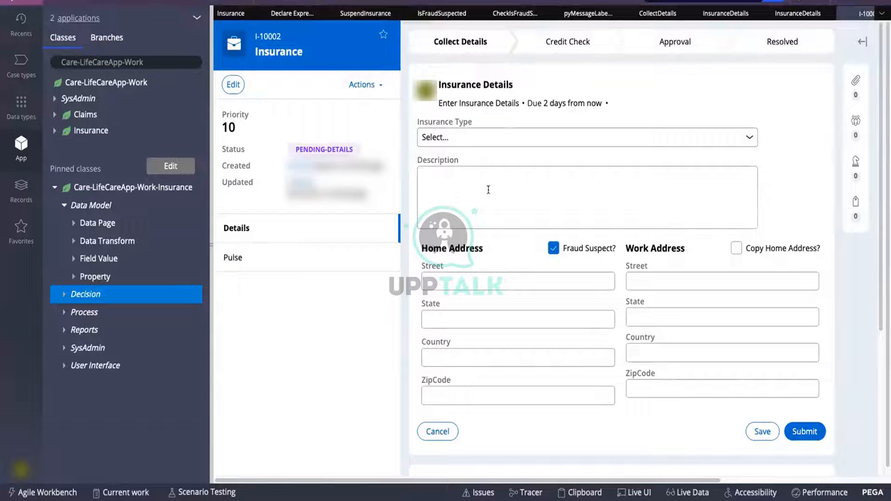
{"action": "left_click", "coordinate": [481, 143]}
{"action": "left_click", "coordinate": [472, 161]}
{"action": "left_click", "coordinate": [469, 170]}
{"action": "type", "text": "gfgdfgdf"}
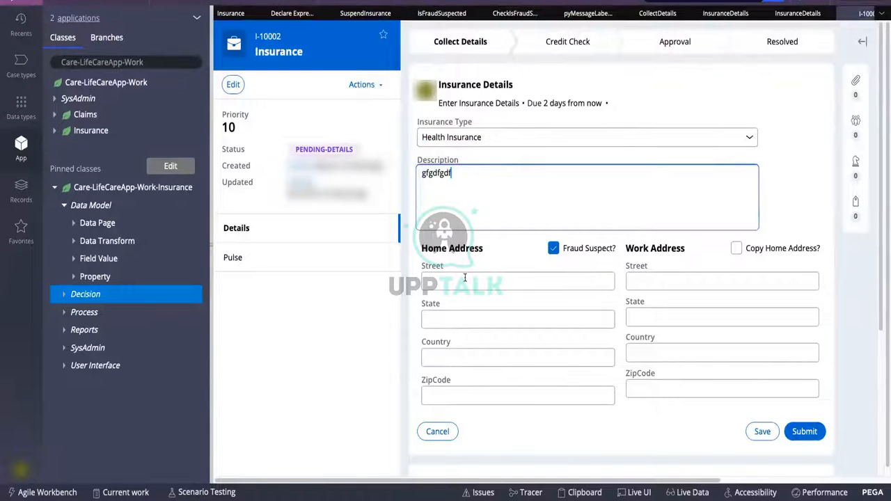
{"action": "left_click", "coordinate": [465, 280]}
{"action": "type", "text": "fdgdfgdfg"}
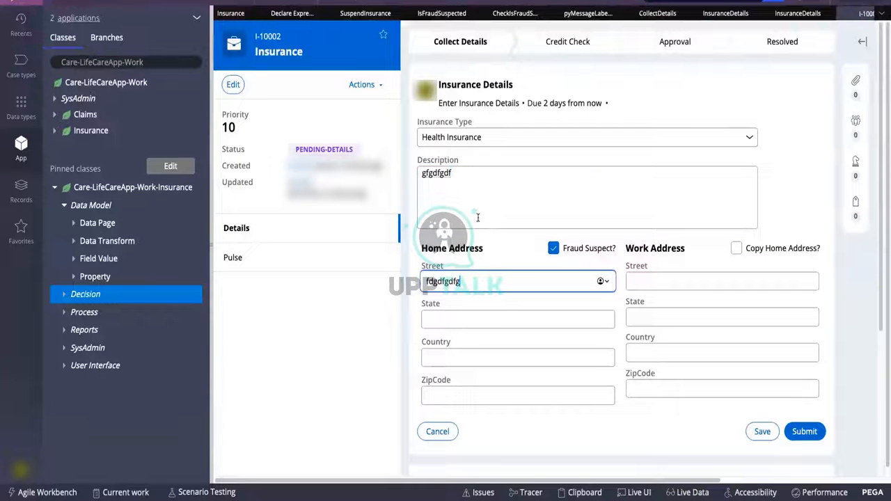
{"action": "left_click", "coordinate": [805, 433]}
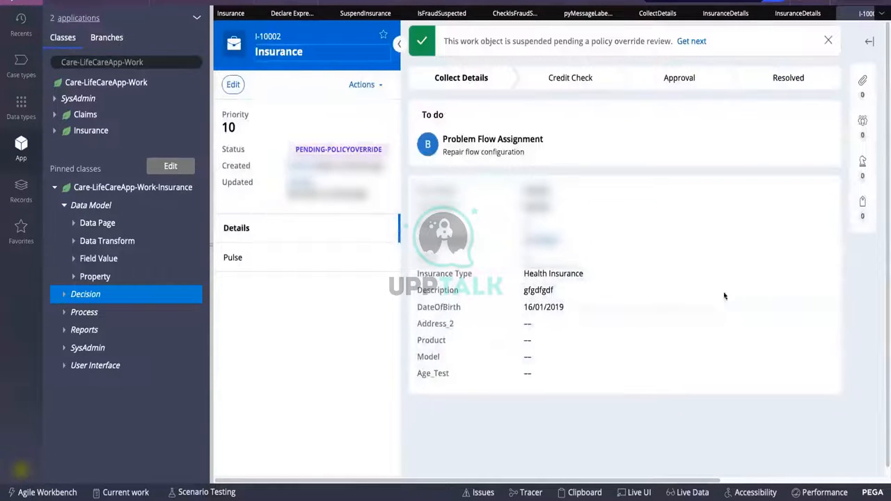
Step: Examine the case's suspension message and its available case actions
{"action": "left_click_drag", "start_coordinate": [444, 41], "coordinate": [657, 46]}
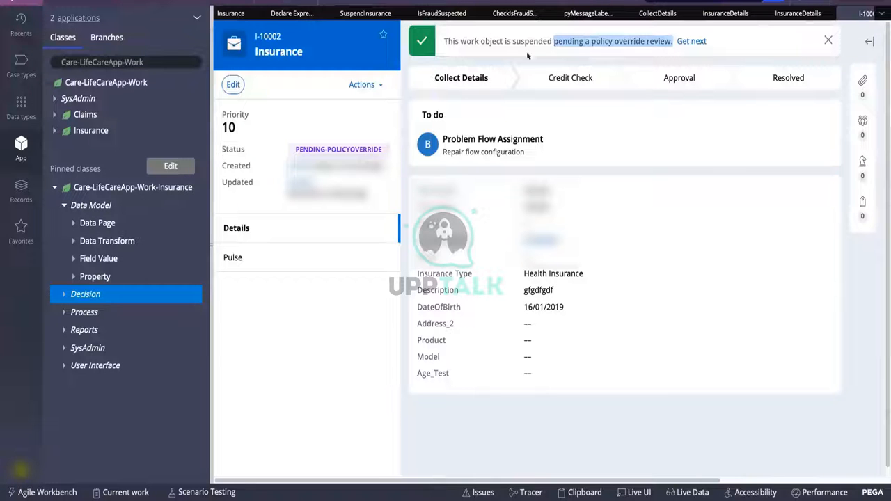
{"action": "left_click", "coordinate": [357, 87]}
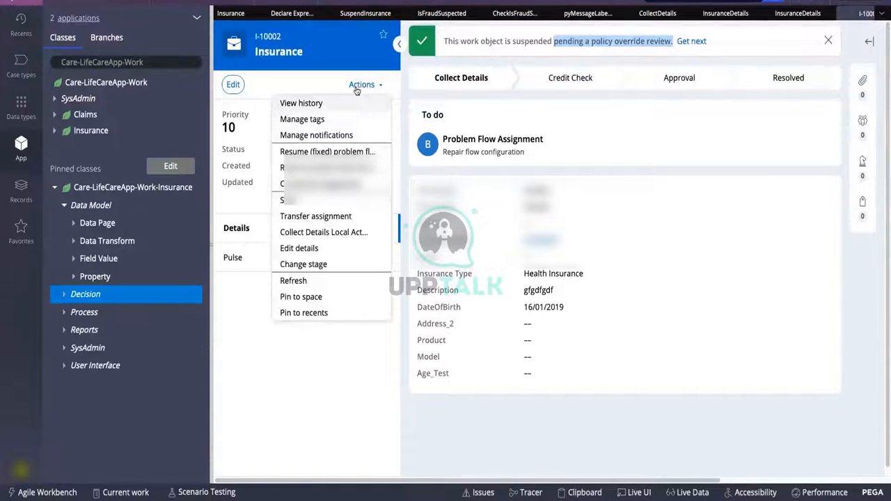
{"action": "left_click", "coordinate": [544, 104]}
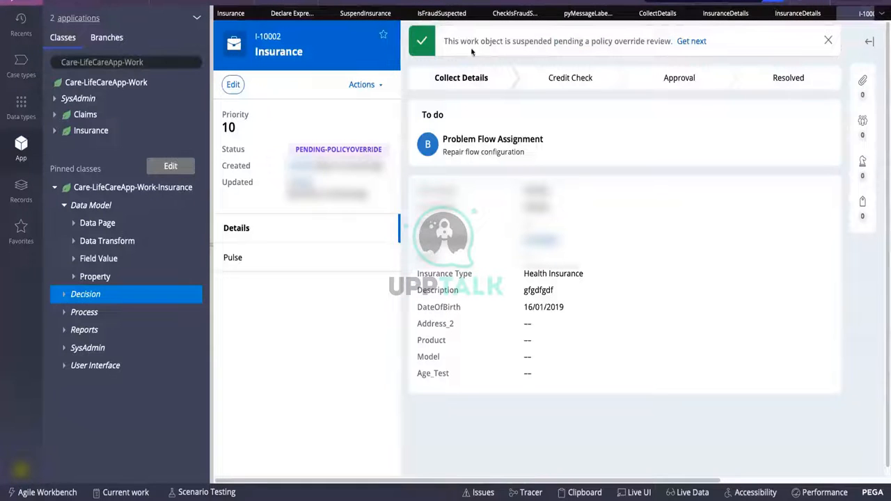
Step: Review the case's suspension message and close the case and the two InsuranceDetails rules
{"action": "left_click_drag", "start_coordinate": [444, 41], "coordinate": [640, 40]}
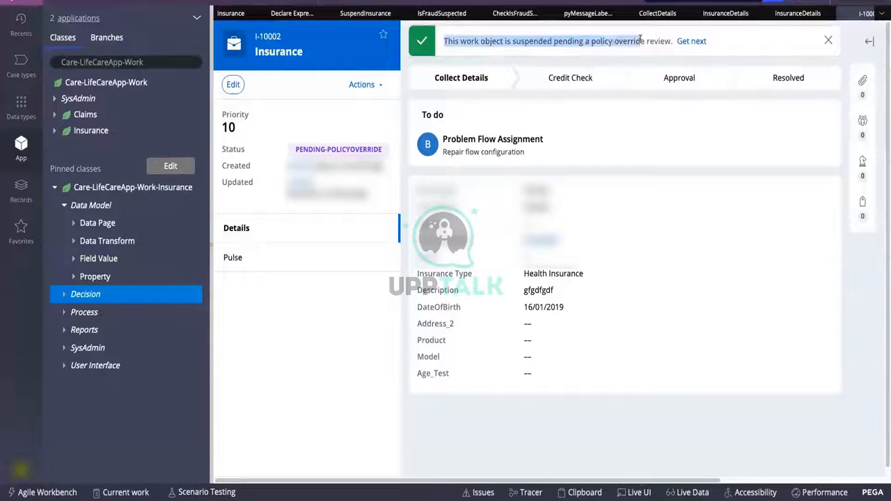
{"action": "left_click", "coordinate": [827, 42]}
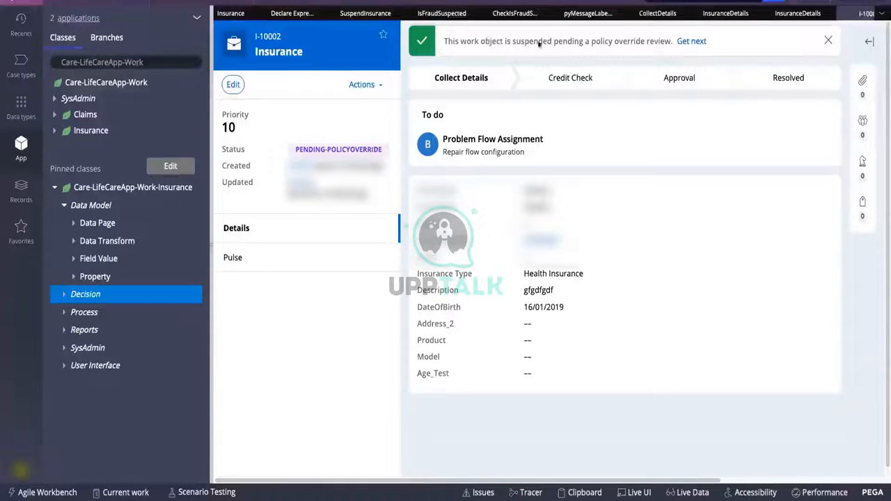
{"action": "left_click", "coordinate": [845, 14]}
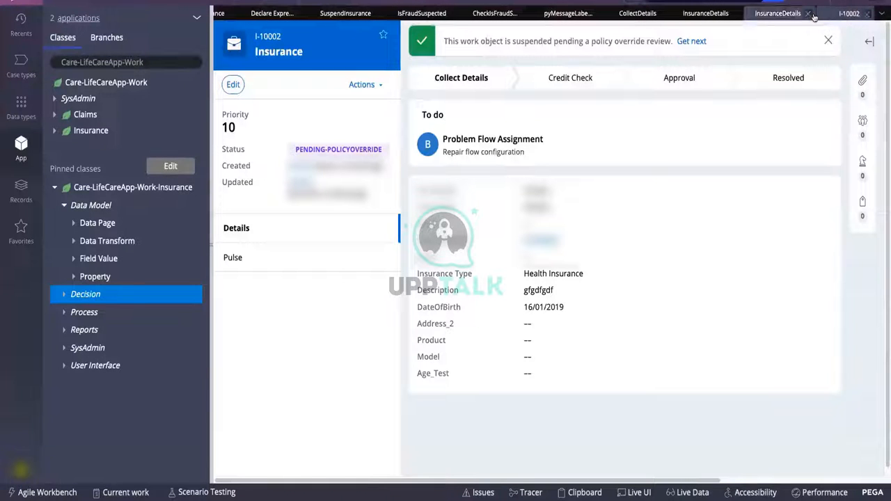
{"action": "left_click", "coordinate": [808, 14]}
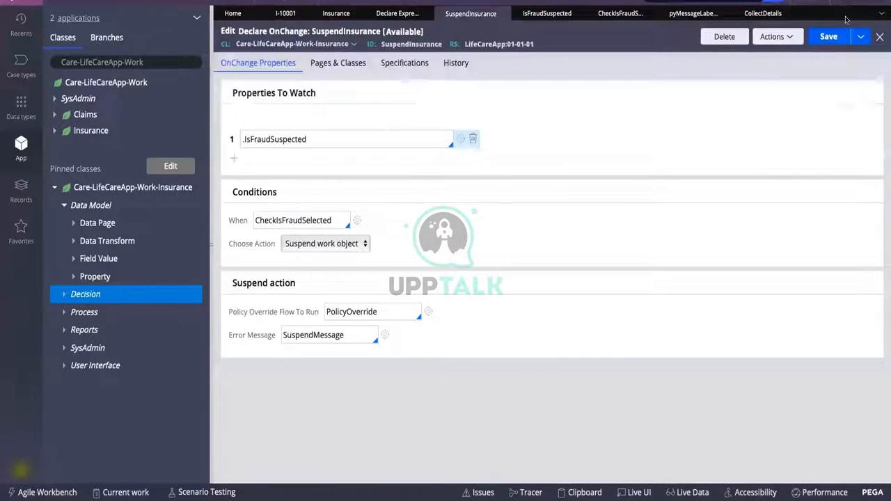
{"action": "left_click", "coordinate": [847, 16]}
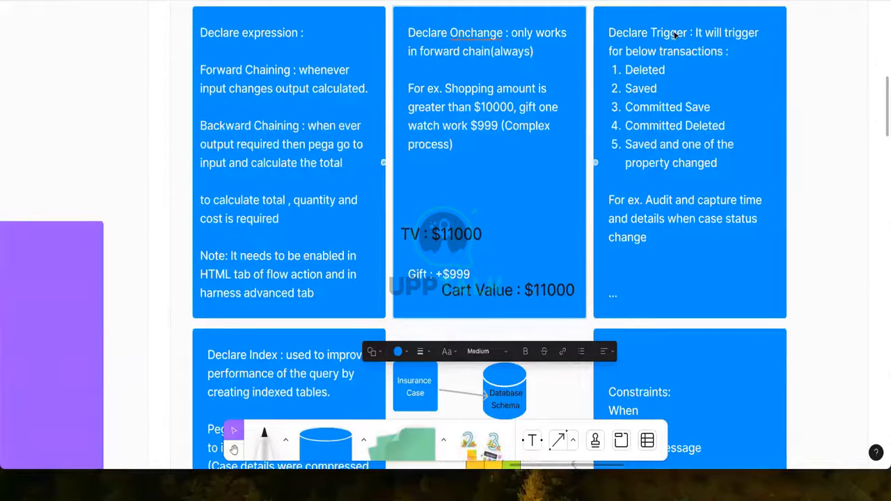
Step: Switch back to Pega Dev Studio and close every open rule that follows SuspendInsurance, from IsFraudSuspected through CollectDetails
{"action": "key", "text": "super+Tab"}
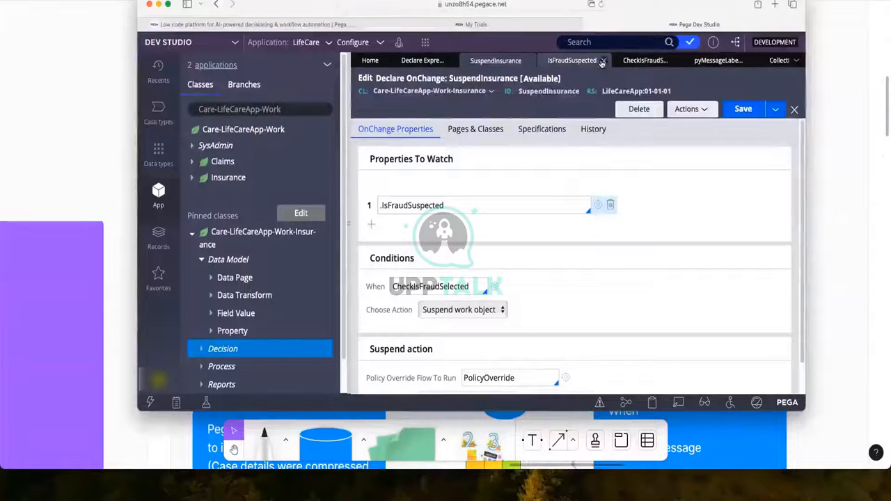
{"action": "left_click", "coordinate": [603, 60]}
{"action": "left_click", "coordinate": [603, 61]}
{"action": "left_click", "coordinate": [603, 61]}
{"action": "left_click", "coordinate": [603, 61]}
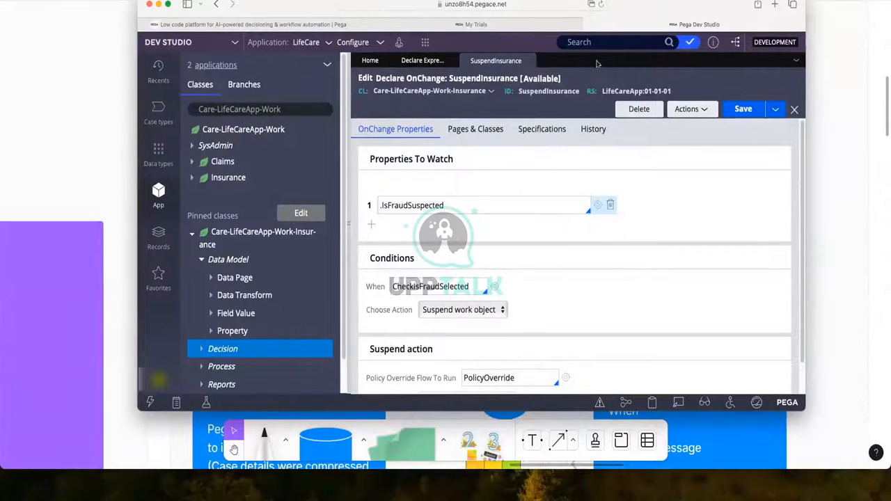
Step: List the Declare Trigger rules in the Decision records and open pyTrackHistory for Data-Admin-System-AuthPolicies
{"action": "left_click", "coordinate": [159, 236]}
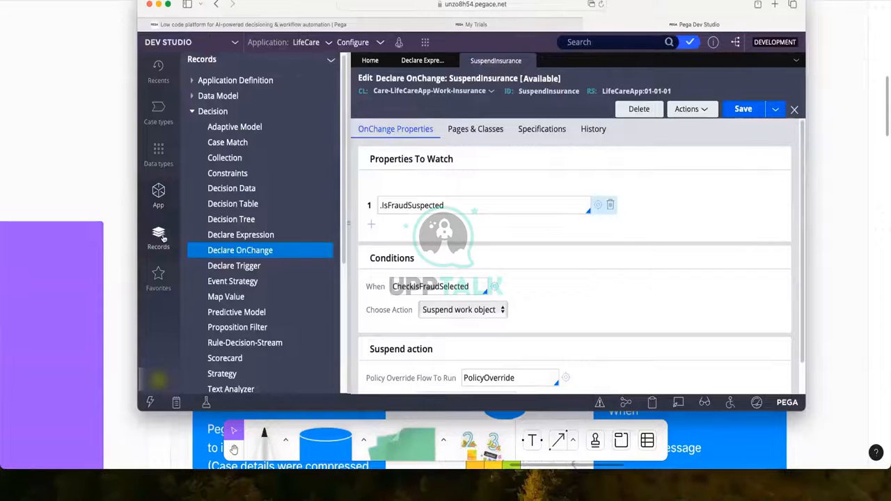
{"action": "left_click", "coordinate": [234, 266]}
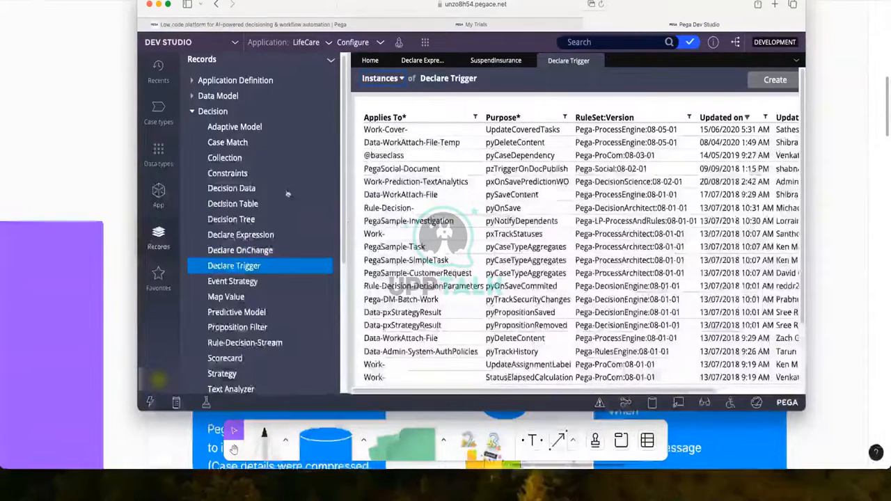
{"action": "scroll", "coordinate": [536, 187], "scroll_direction": "down", "scroll_amount": 3}
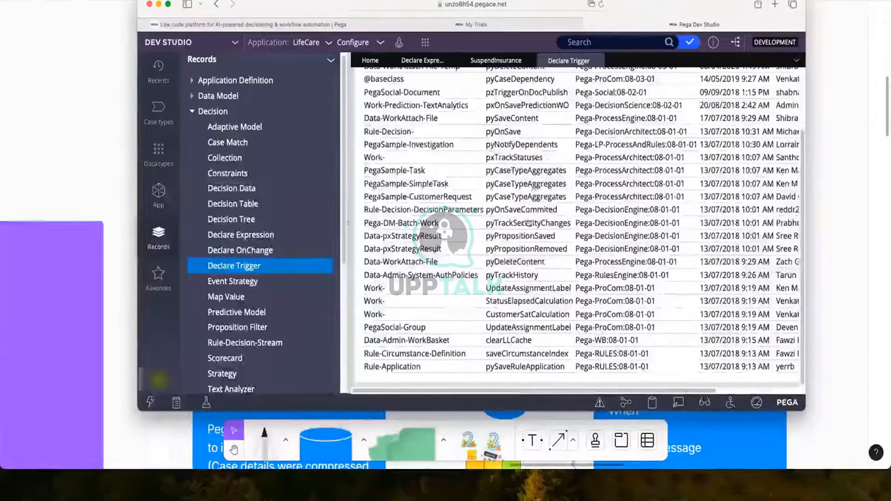
{"action": "scroll", "coordinate": [530, 221], "scroll_direction": "up", "scroll_amount": 3}
{"action": "scroll", "coordinate": [529, 222], "scroll_direction": "down", "scroll_amount": 3}
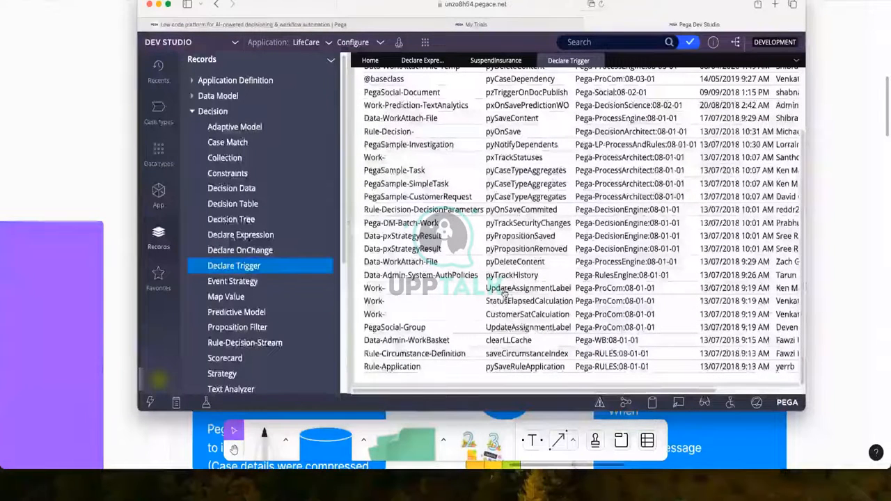
{"action": "left_click", "coordinate": [509, 276]}
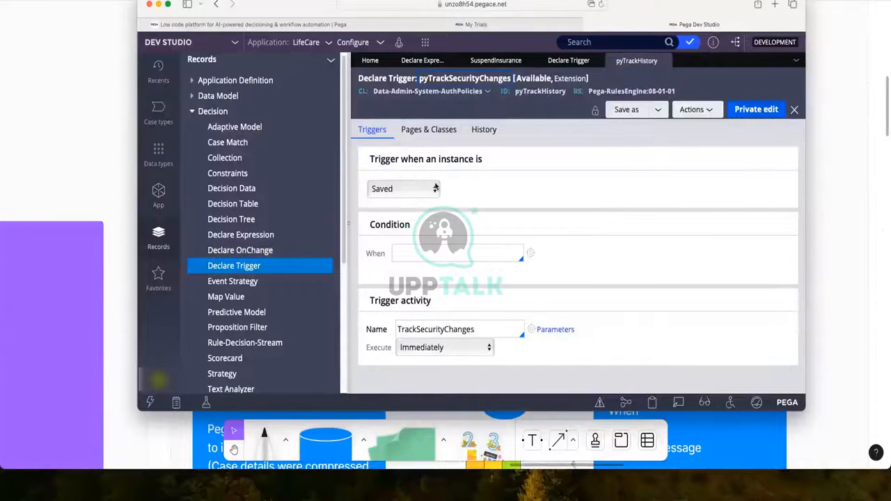
Step: Examine the pyTrackHistory rule's trigger event and the name of its trigger activity
{"action": "left_click_drag", "start_coordinate": [371, 159], "coordinate": [494, 161]}
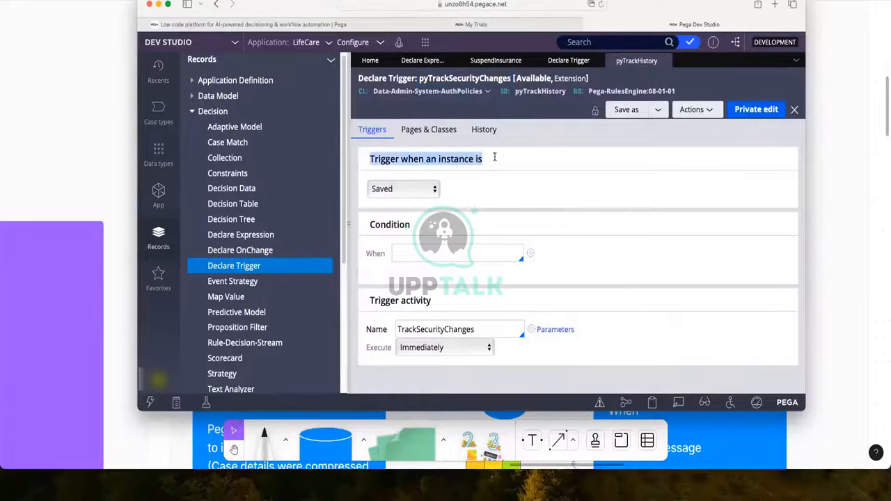
{"action": "left_click", "coordinate": [492, 164]}
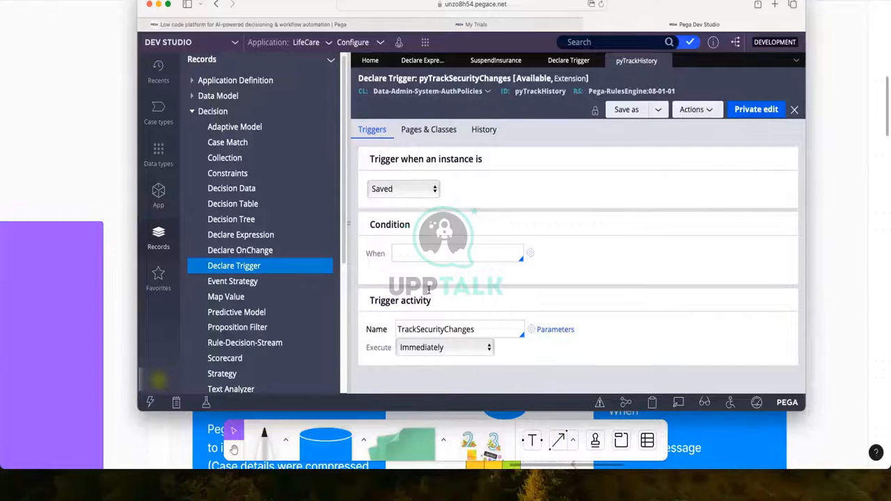
{"action": "left_click_drag", "start_coordinate": [480, 327], "coordinate": [387, 333]}
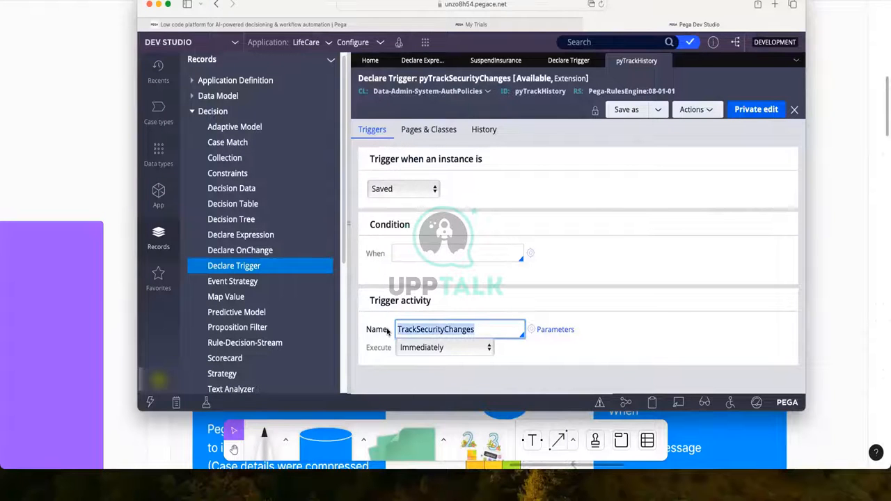
{"action": "left_click", "coordinate": [489, 329]}
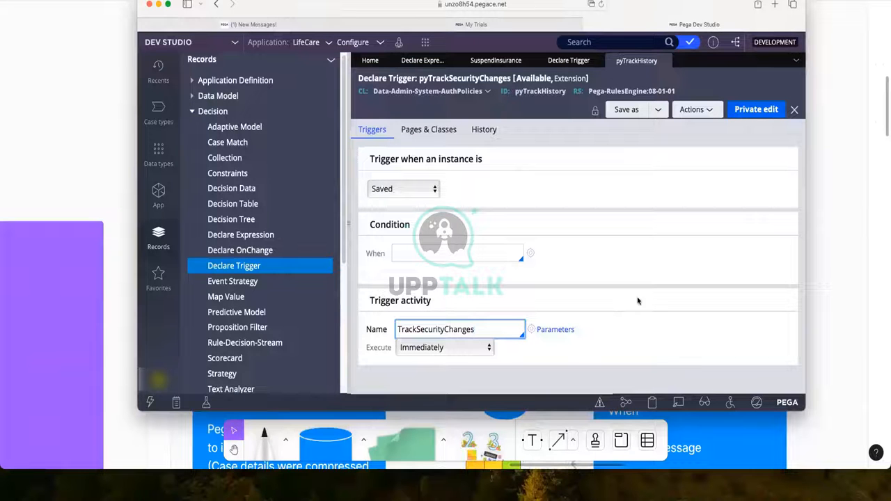
Step: Close the pyTrackHistory trigger, the SuspendInsurance rule and the Declare Expression list
{"action": "left_click", "coordinate": [663, 60]}
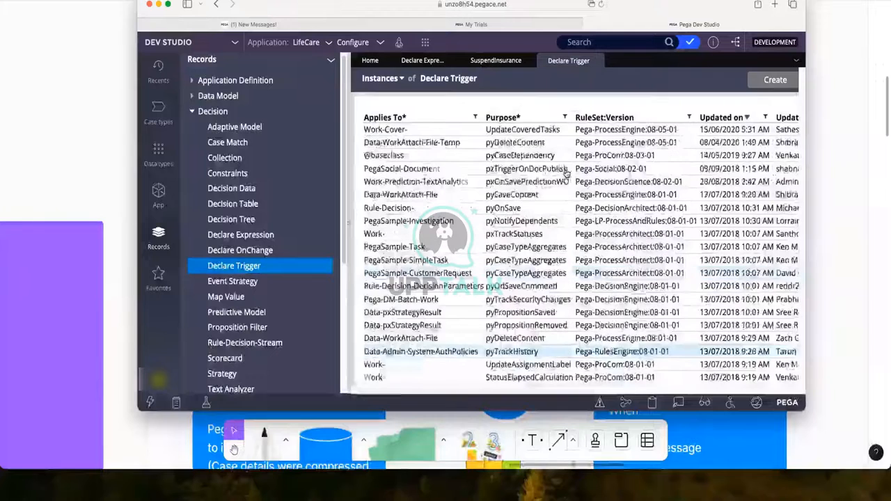
{"action": "left_click", "coordinate": [489, 60]}
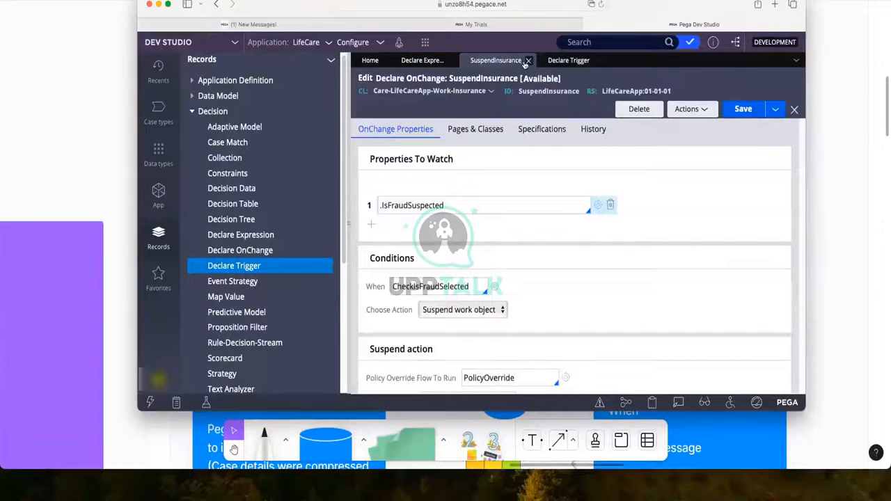
{"action": "left_click", "coordinate": [528, 61]}
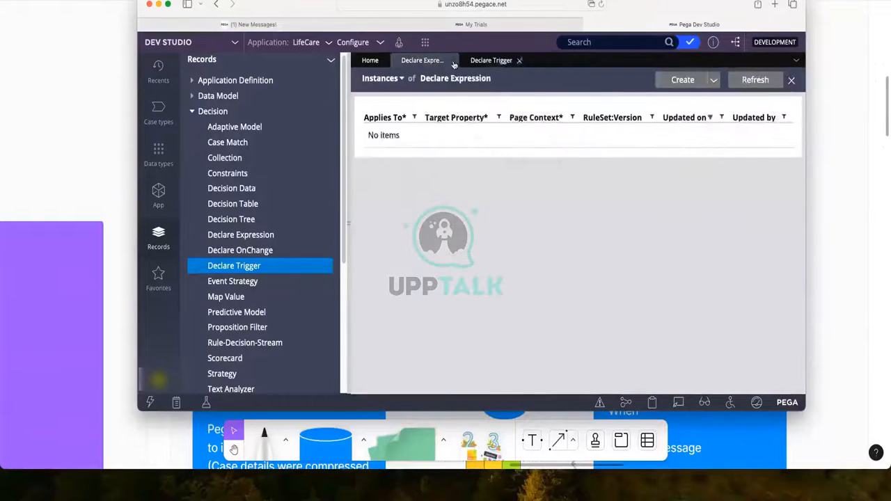
{"action": "left_click", "coordinate": [450, 61]}
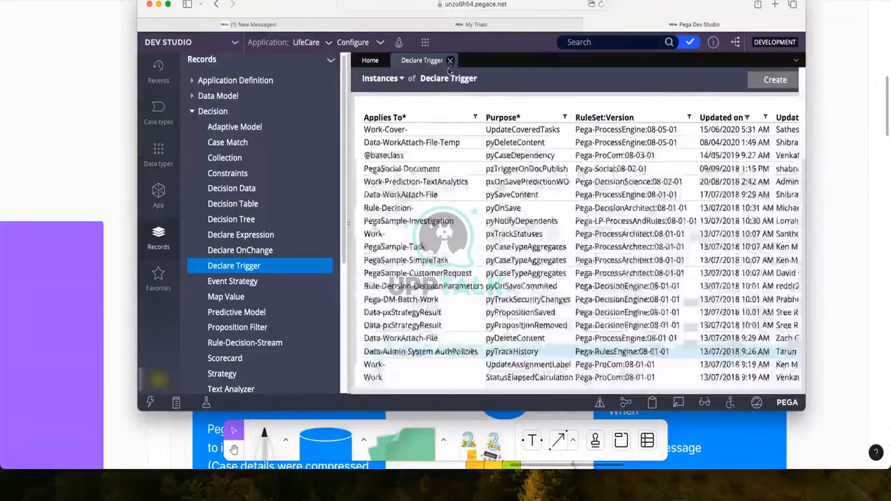
Step: Enable field audit in the Auditing settings of the Insurance case type
{"action": "left_click", "coordinate": [155, 122]}
{"action": "left_click", "coordinate": [209, 102]}
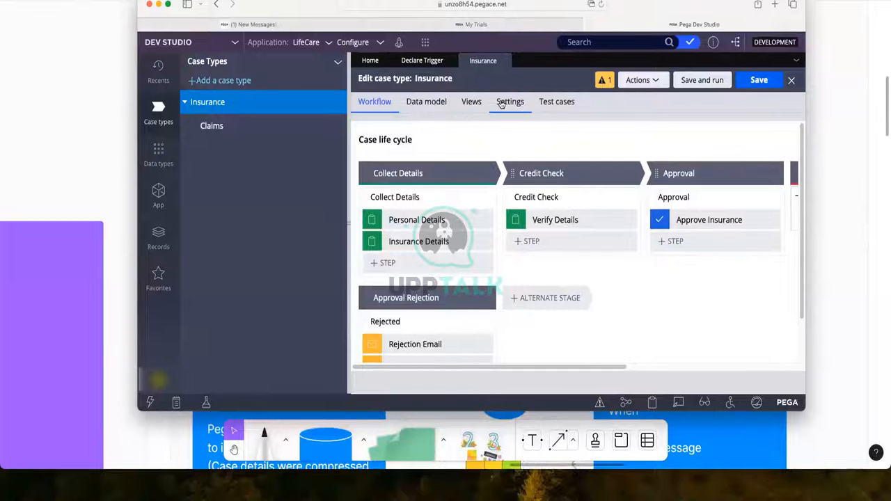
{"action": "left_click", "coordinate": [500, 103]}
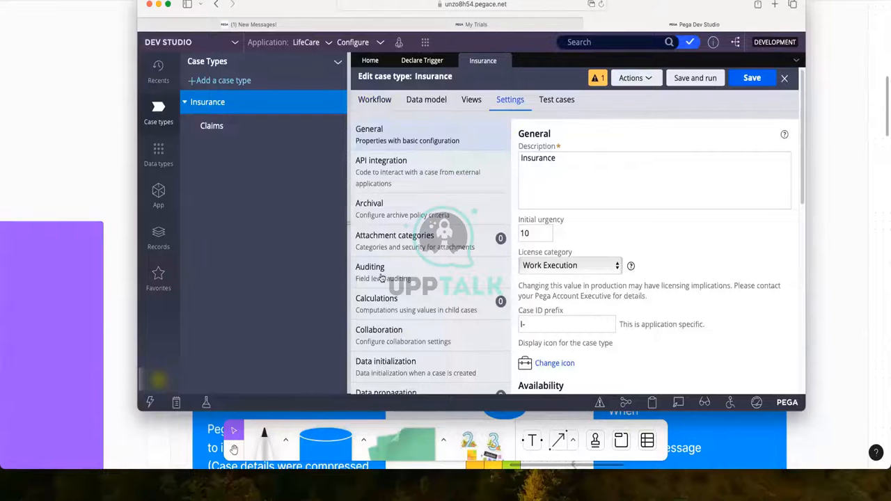
{"action": "left_click", "coordinate": [380, 278]}
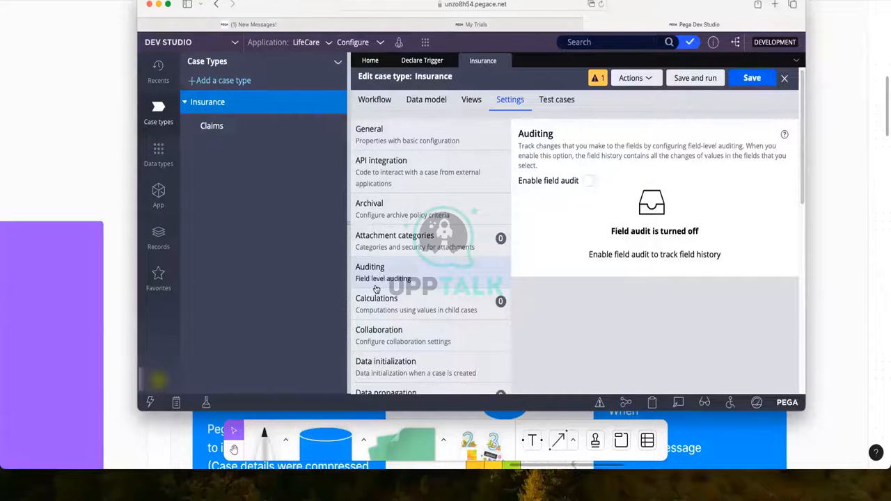
{"action": "left_click", "coordinate": [590, 183]}
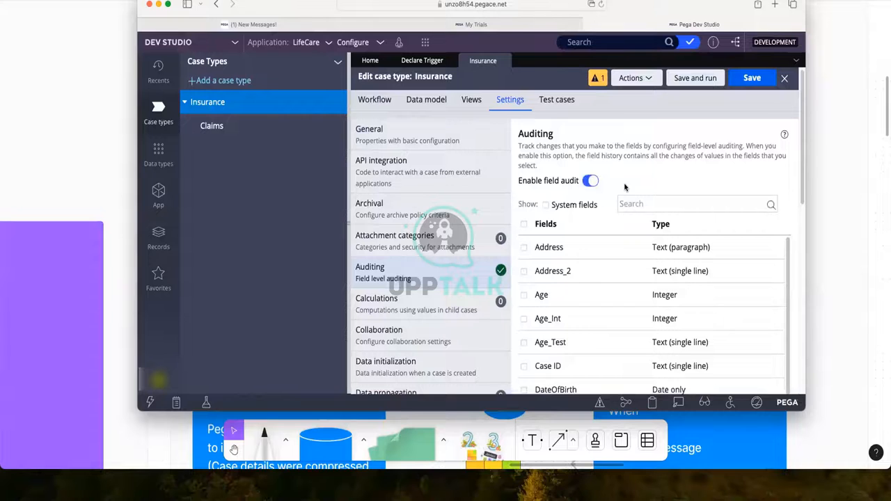
Step: Review which Insurance fields are selected for auditing and save the case type
{"action": "scroll", "coordinate": [624, 187], "scroll_direction": "down", "scroll_amount": 10}
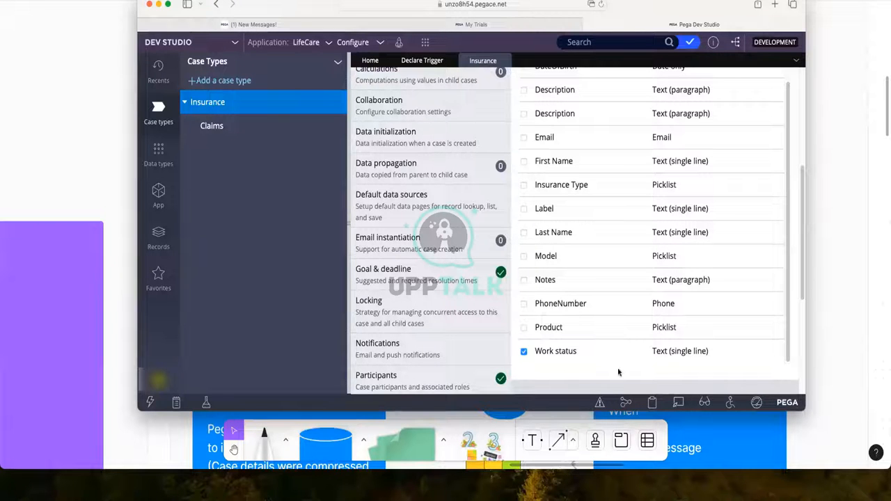
{"action": "scroll", "coordinate": [648, 335], "scroll_direction": "up", "scroll_amount": 10}
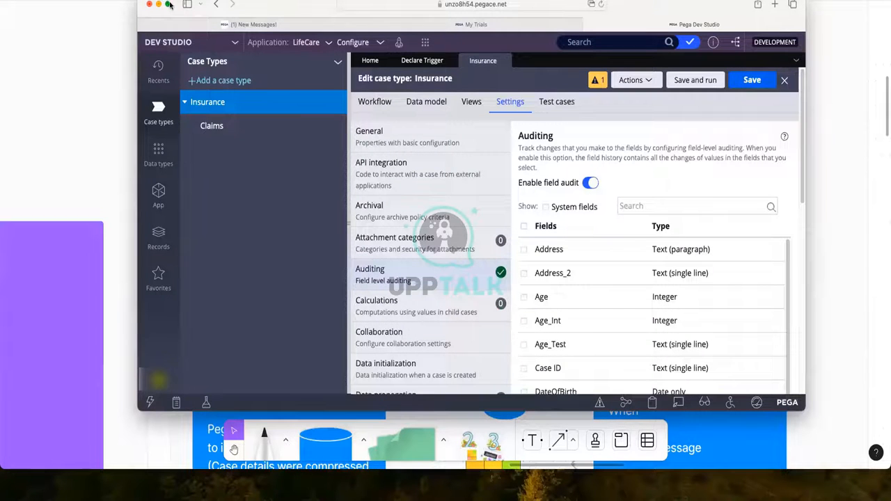
{"action": "key", "text": "ctrl+super+f"}
{"action": "left_click", "coordinate": [838, 32]}
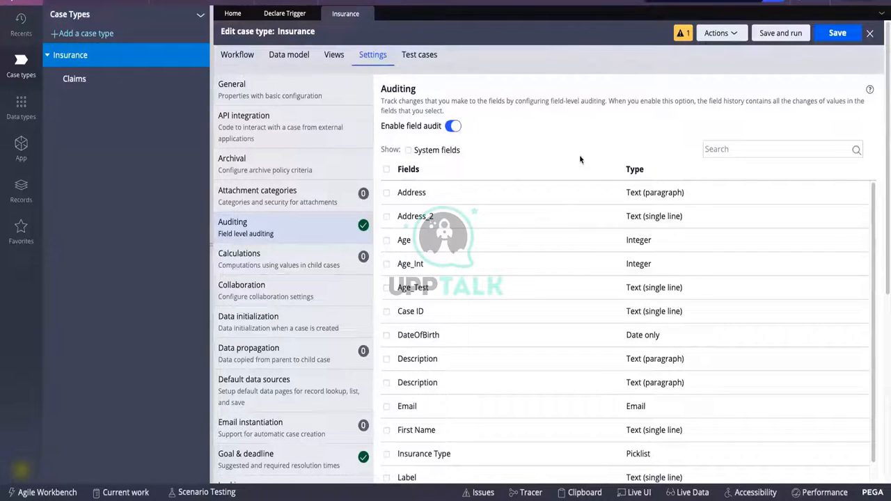
{"action": "scroll", "coordinate": [550, 223], "scroll_direction": "down", "scroll_amount": 4}
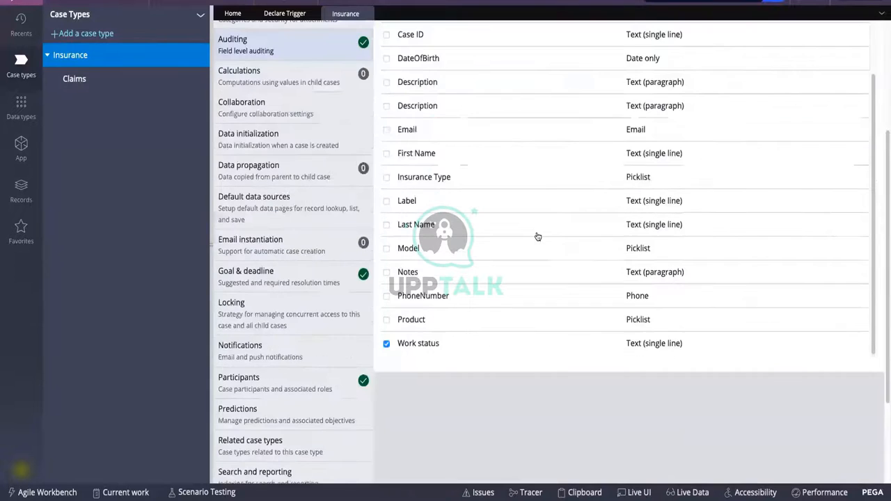
{"action": "scroll", "coordinate": [563, 252], "scroll_direction": "up", "scroll_amount": 4}
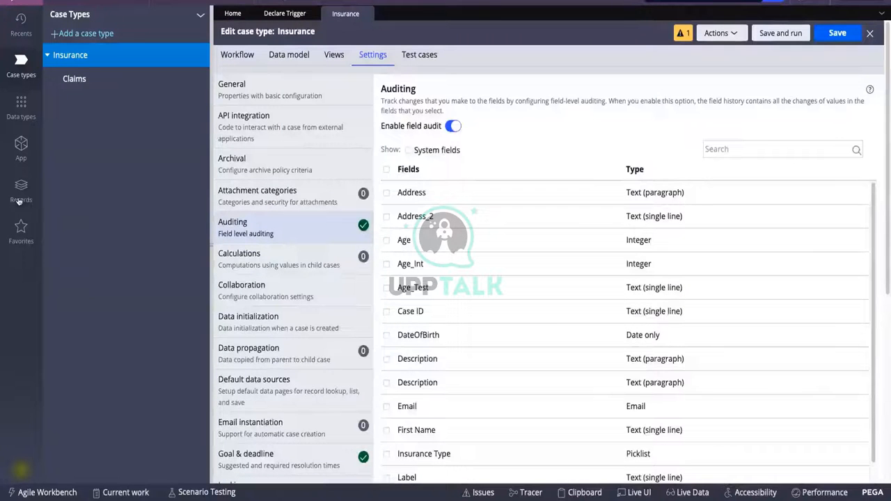
Step: Refresh the list of Declare Trigger rules, close it and reopen it from the Decision records
{"action": "left_click", "coordinate": [272, 14]}
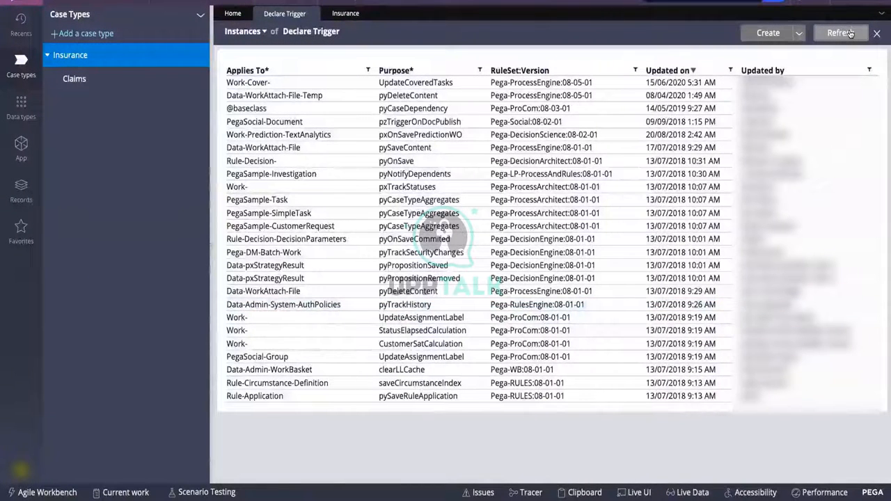
{"action": "left_click", "coordinate": [851, 33]}
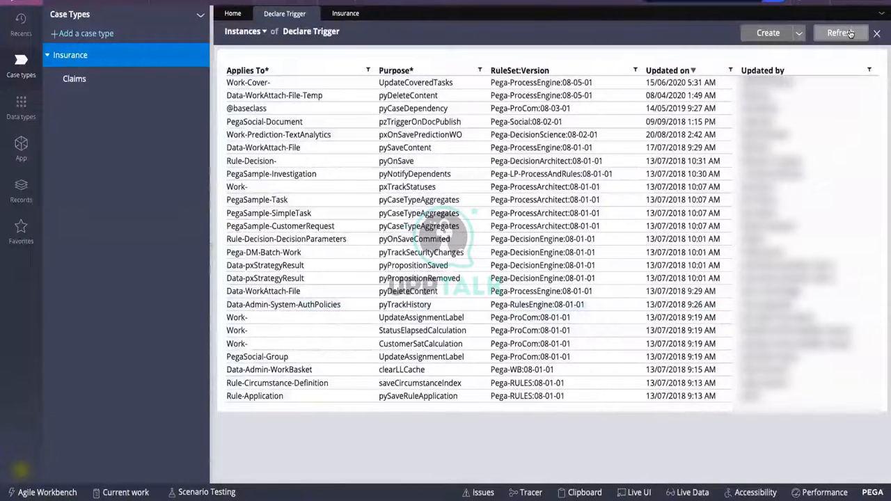
{"action": "left_click", "coordinate": [313, 14]}
{"action": "left_click", "coordinate": [28, 195]}
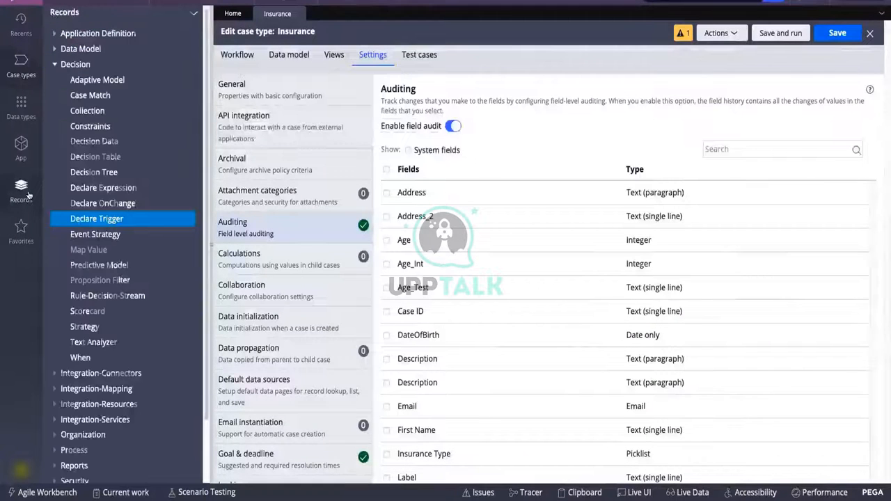
{"action": "left_click", "coordinate": [81, 222]}
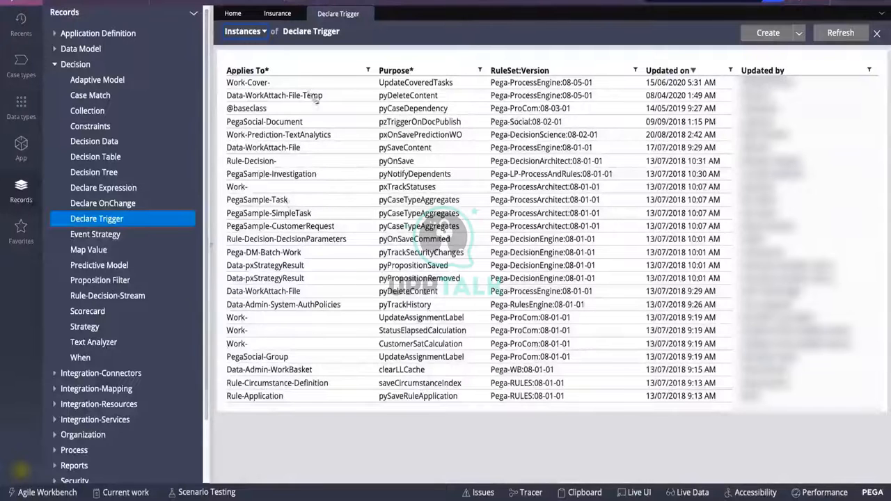
Step: Close the Declare Trigger list and recheck the audited fields in the Insurance case type's settings
{"action": "left_click", "coordinate": [366, 14]}
{"action": "scroll", "coordinate": [449, 177], "scroll_direction": "down", "scroll_amount": 3}
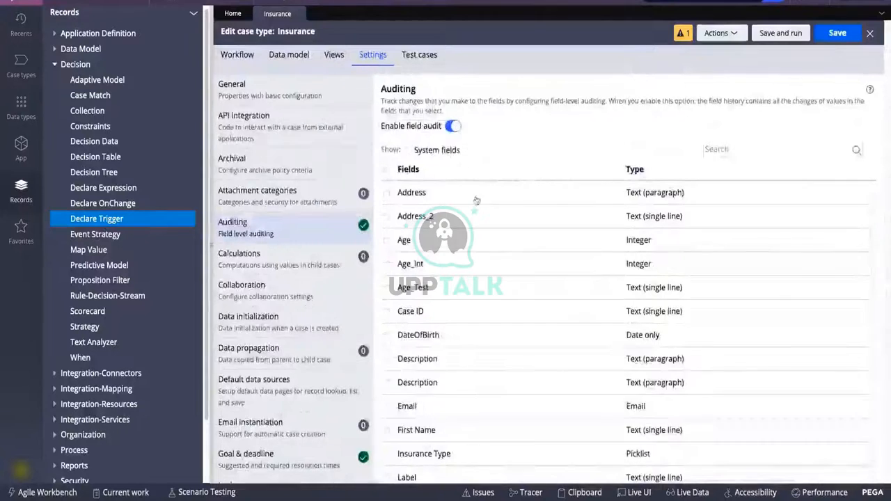
{"action": "scroll", "coordinate": [377, 295], "scroll_direction": "down", "scroll_amount": 5}
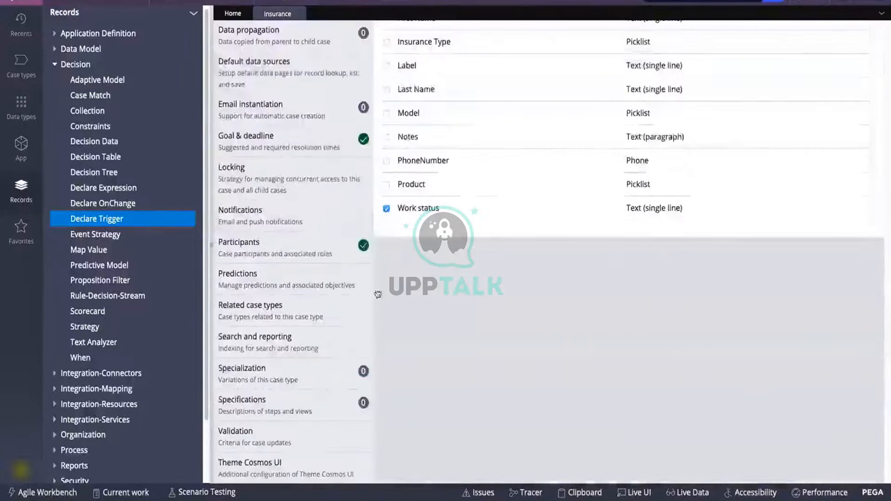
Step: Add Product to the audited Insurance fields, save the case type and open the list of Declare Trigger rules
{"action": "left_click", "coordinate": [387, 188]}
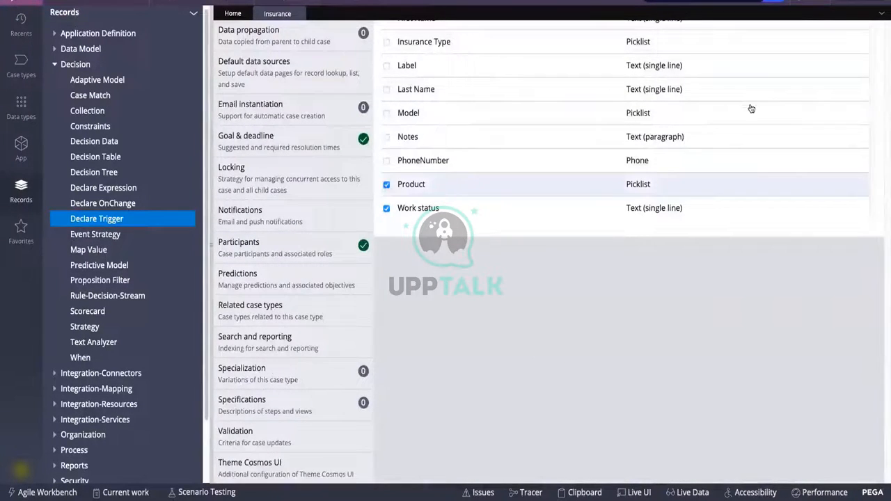
{"action": "left_click", "coordinate": [836, 32]}
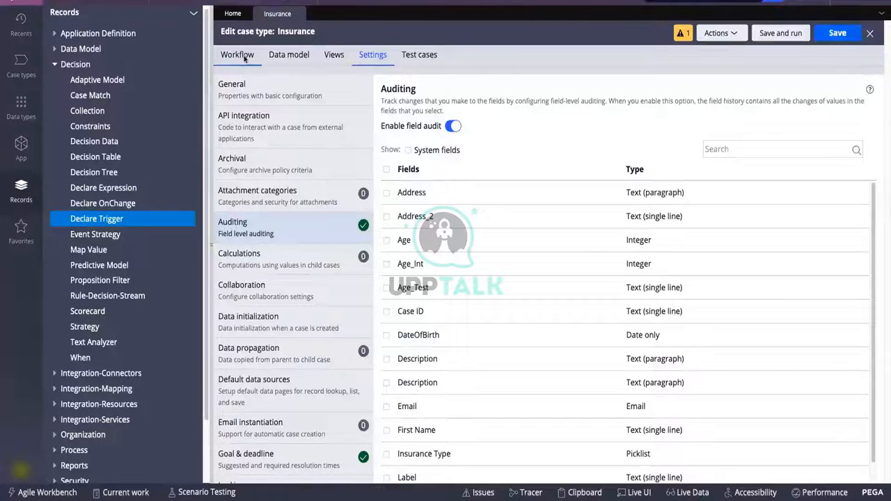
{"action": "left_click", "coordinate": [109, 222]}
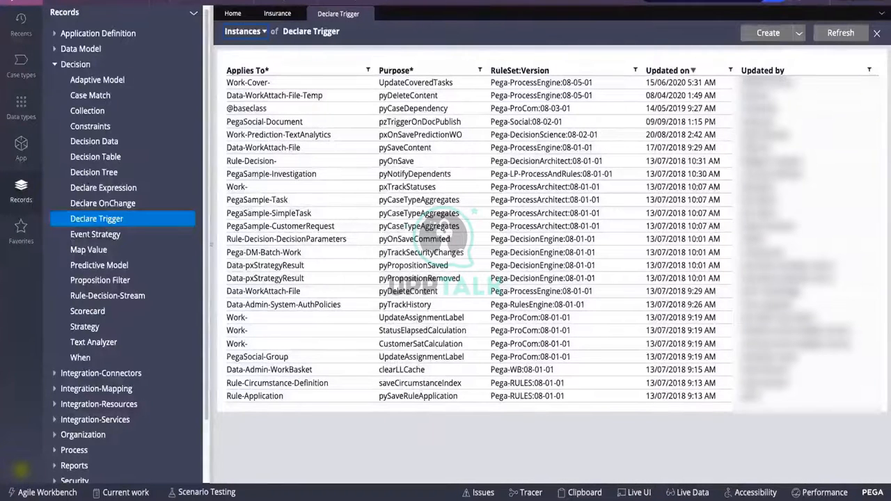
Step: Switch to the Test application, return to LifeCare and reopen it in Dev Studio
{"action": "left_click", "coordinate": [244, 3]}
{"action": "mouse_move", "coordinate": [255, 89]}
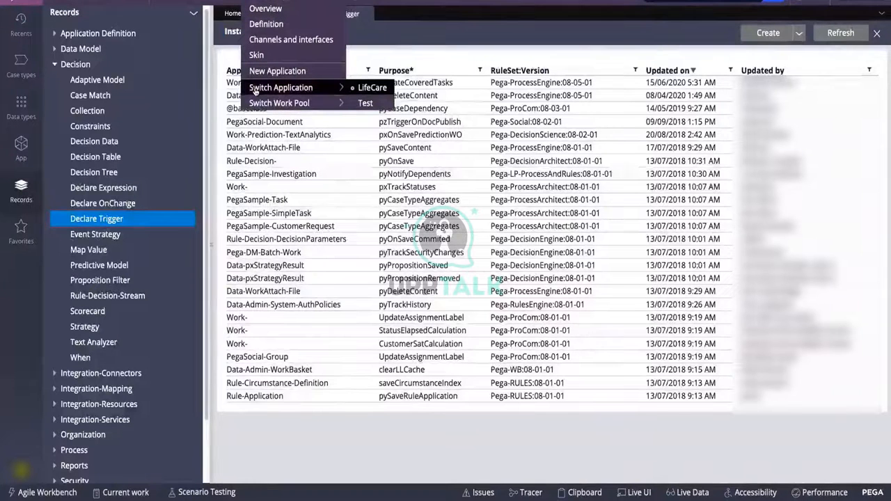
{"action": "left_click", "coordinate": [365, 103]}
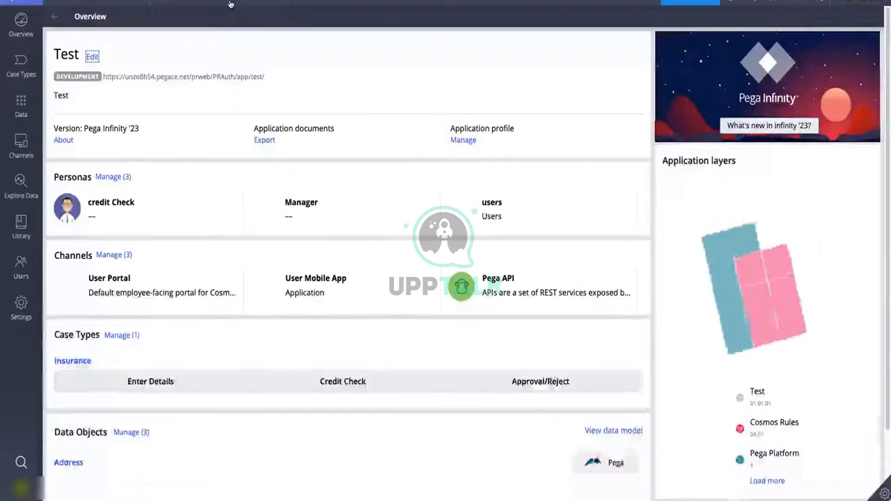
{"action": "left_click", "coordinate": [230, 5]}
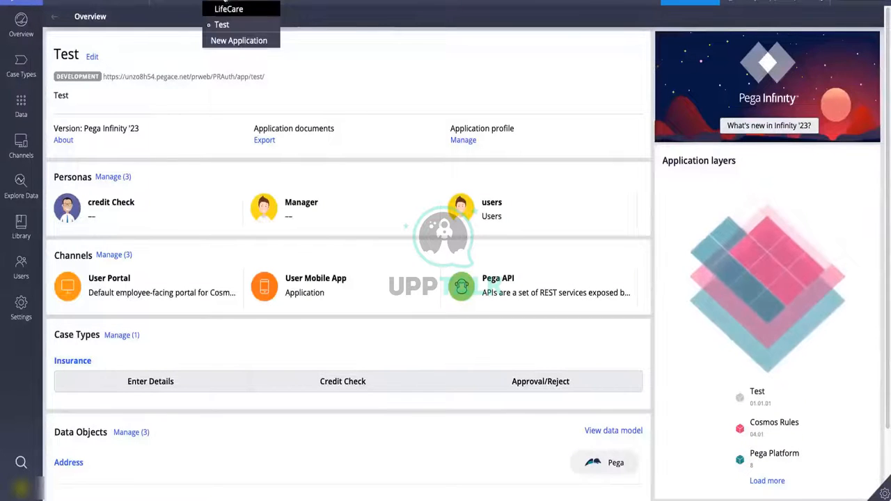
{"action": "left_click", "coordinate": [226, 9]}
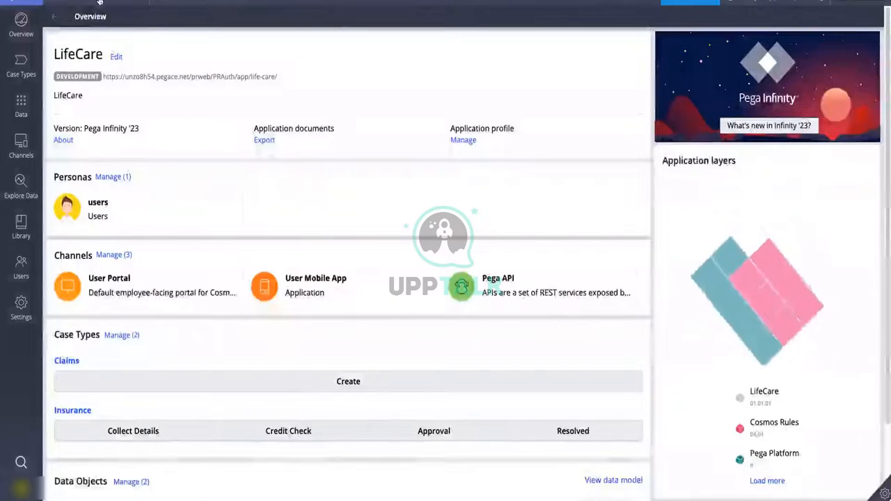
{"action": "left_click", "coordinate": [77, 14]}
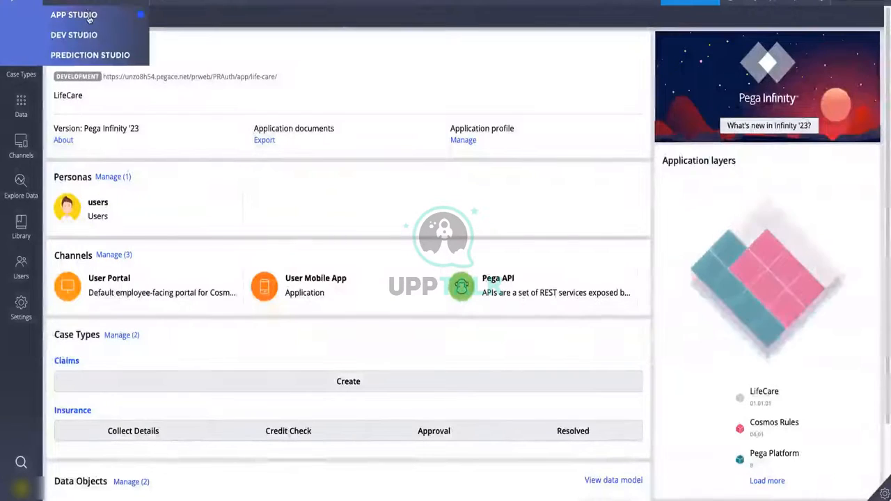
{"action": "left_click", "coordinate": [86, 35]}
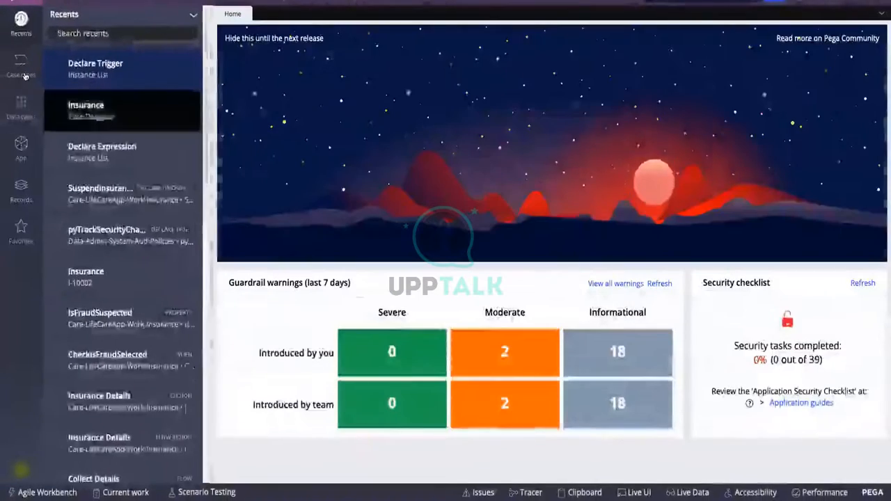
Step: Open the Claims case type and add a stage named "Pendnig" after the Create stage
{"action": "left_click", "coordinate": [24, 75]}
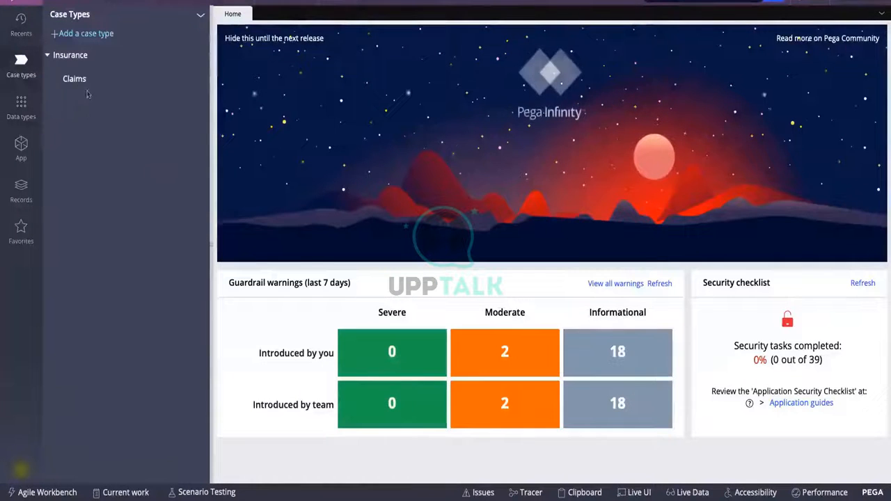
{"action": "left_click", "coordinate": [78, 82]}
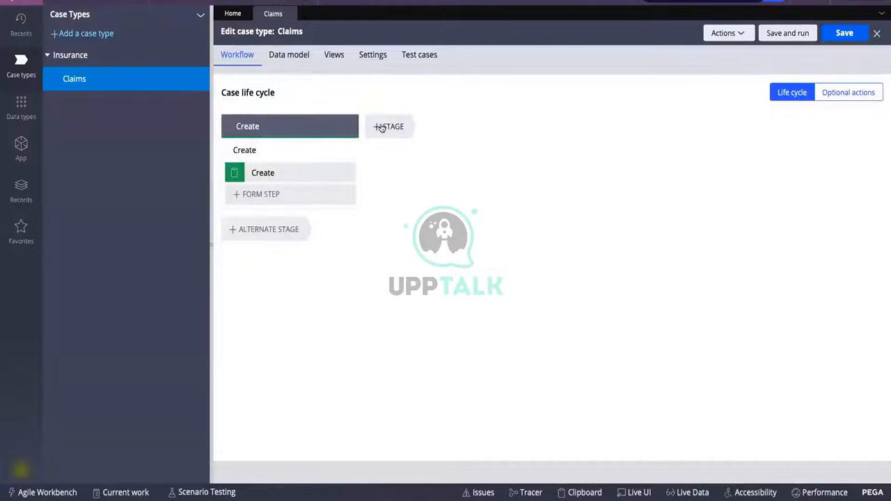
{"action": "left_click", "coordinate": [392, 127]}
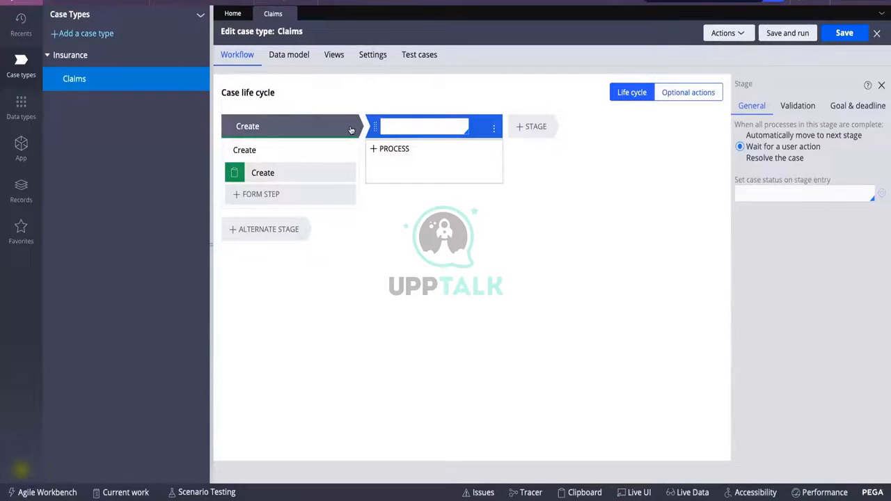
{"action": "left_click", "coordinate": [353, 130]}
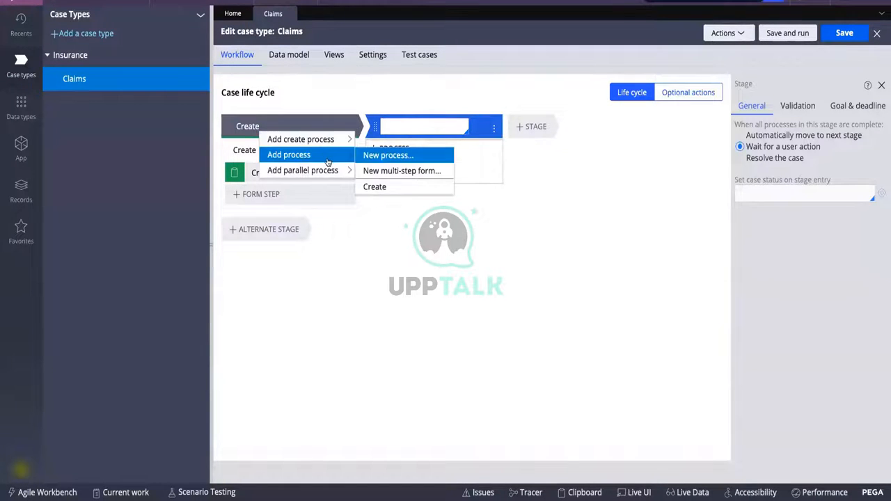
{"action": "left_click", "coordinate": [339, 126]}
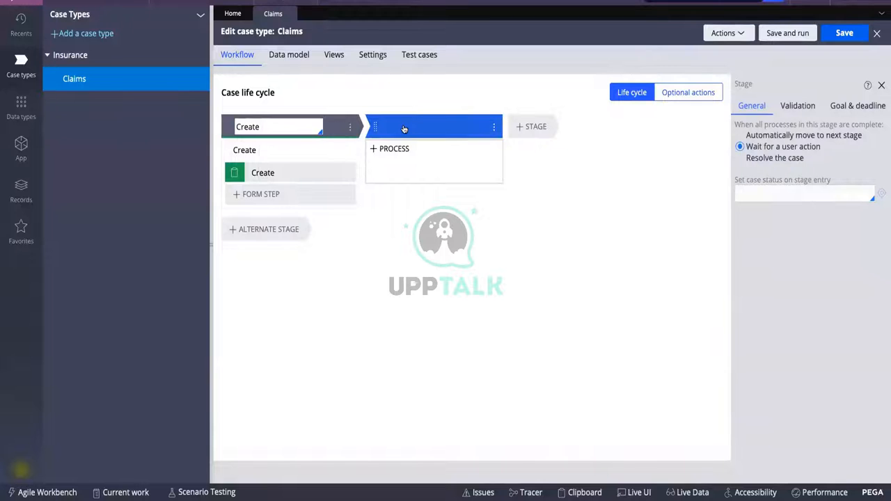
{"action": "left_click", "coordinate": [404, 129]}
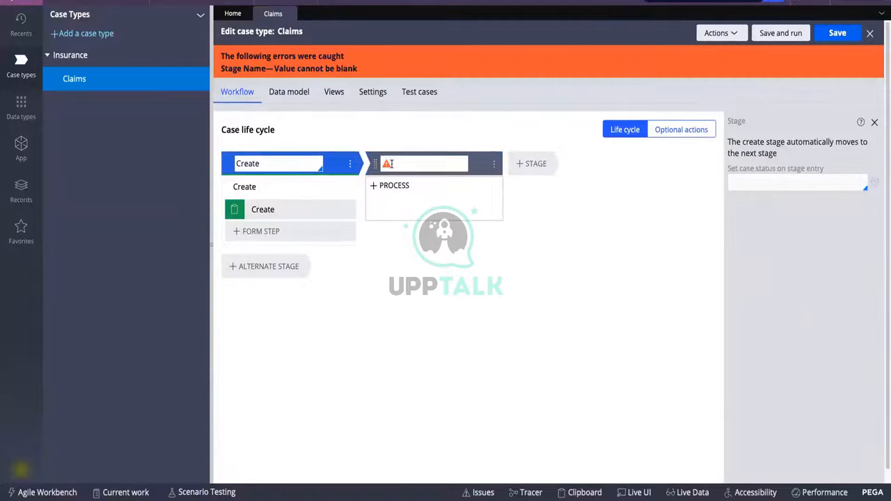
{"action": "left_click", "coordinate": [391, 164]}
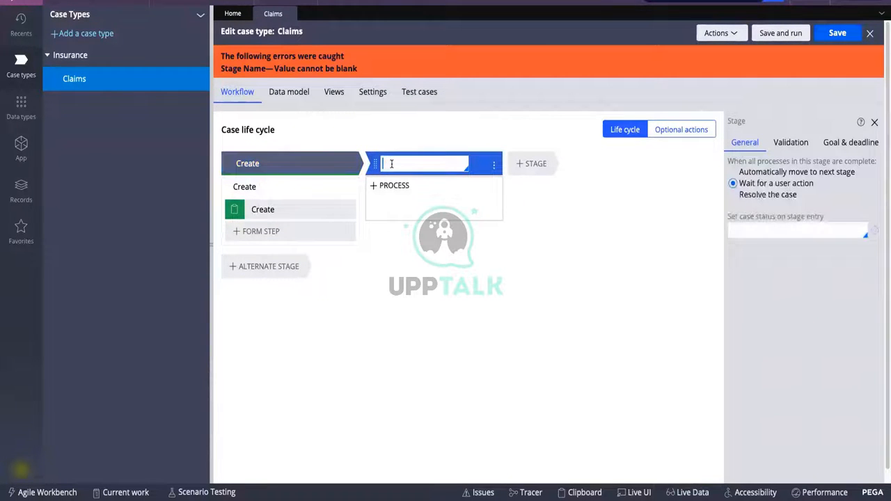
{"action": "type", "text": "Pendnig"}
Step: Add a process with a collect information step named "ENter Details" to the Pendnig stage
{"action": "mouse_move", "coordinate": [398, 189]}
{"action": "left_click", "coordinate": [411, 213]}
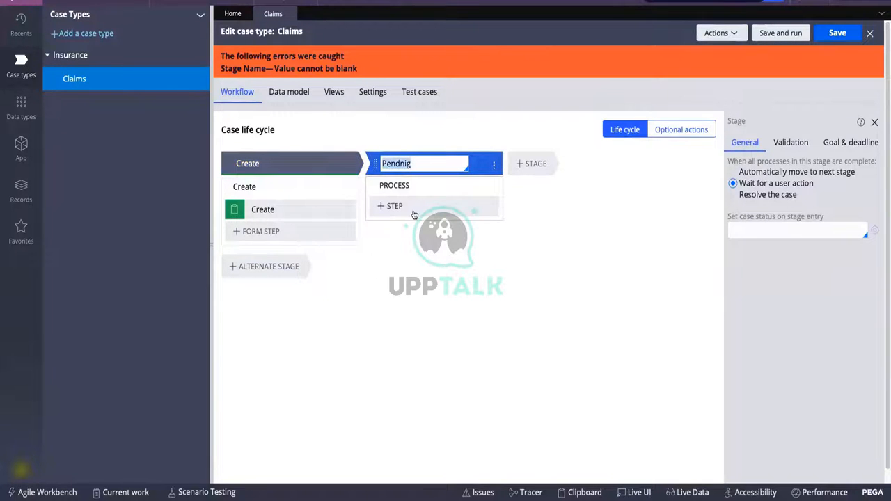
{"action": "left_click", "coordinate": [411, 239]}
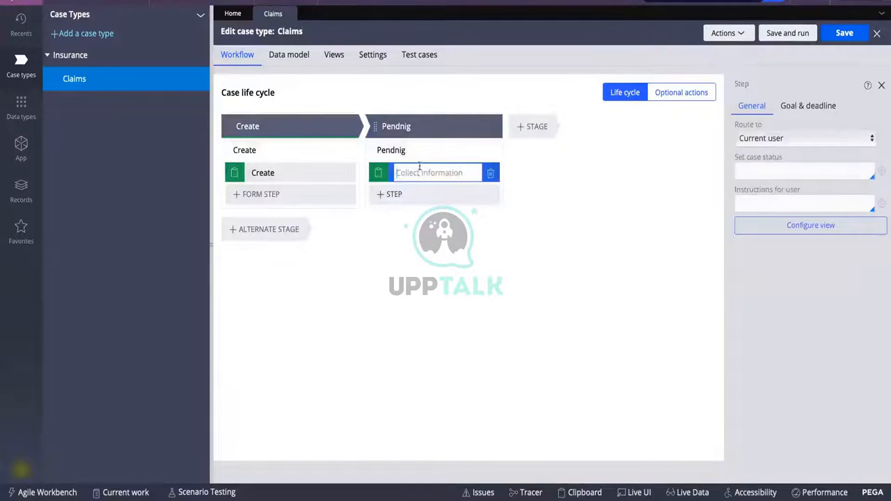
{"action": "type", "text": "ENter Details"}
{"action": "key", "text": "Return"}
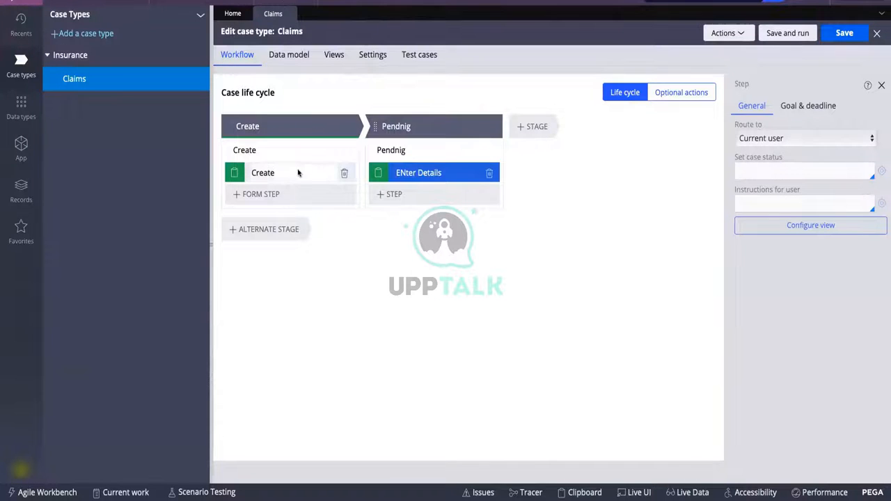
Step: Set the work status of the Create step in the Create stage to Pending
{"action": "double_click", "coordinate": [292, 174]}
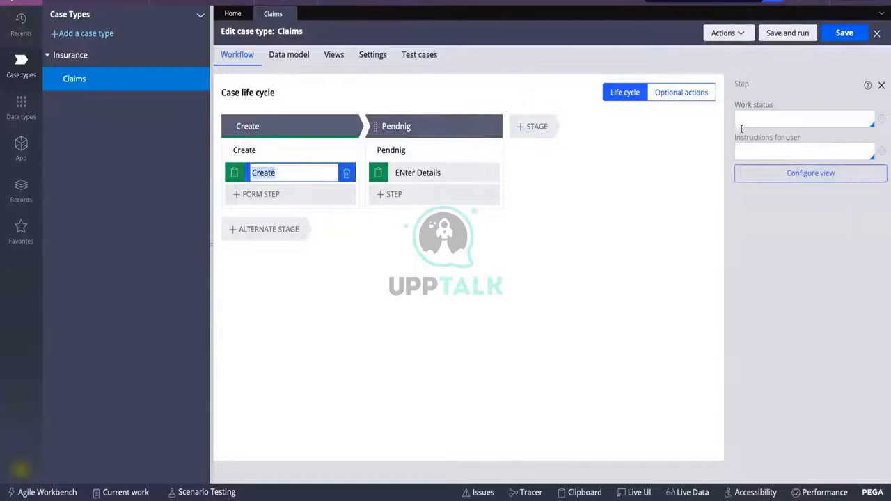
{"action": "left_click", "coordinate": [764, 120]}
{"action": "type", "text": "S"}
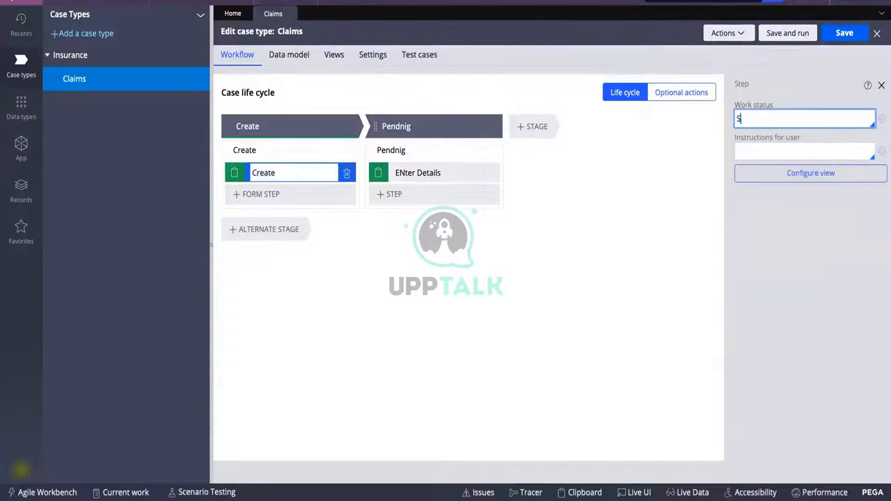
{"action": "key", "text": "Down"}
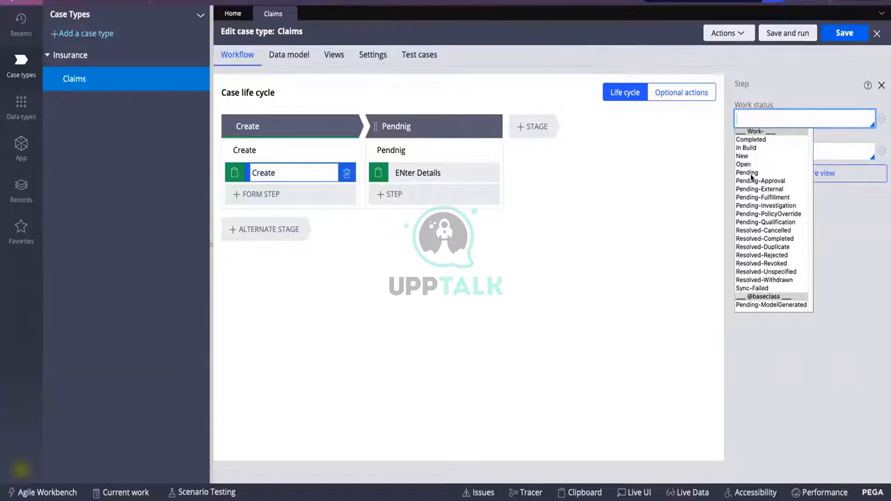
{"action": "left_click", "coordinate": [749, 173]}
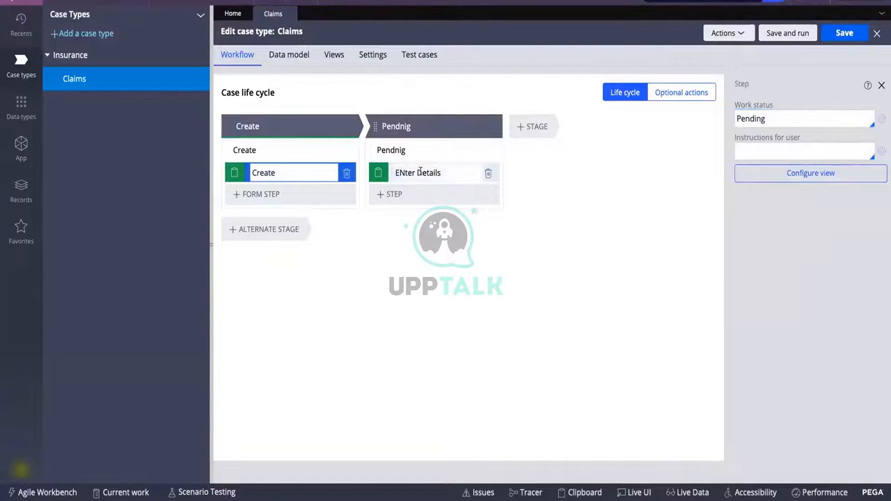
Step: Set the case status of the ENter Details step to Pending-Approval and save the Claims case type
{"action": "left_click", "coordinate": [420, 172]}
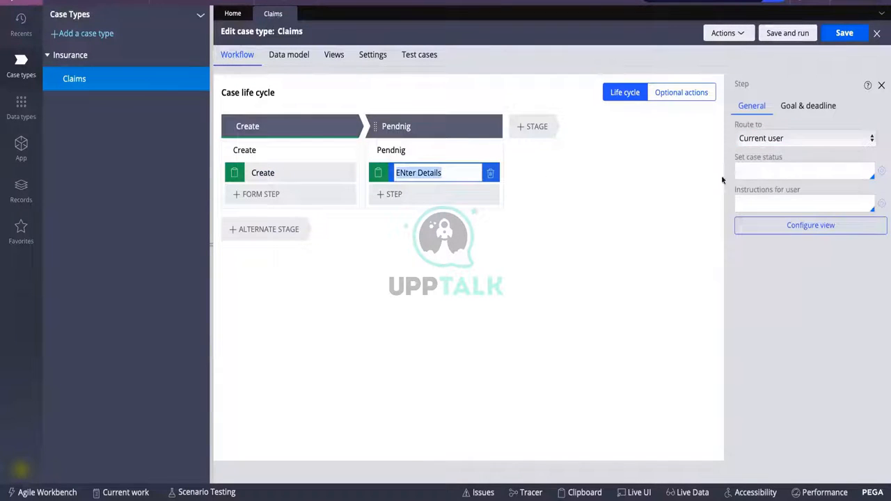
{"action": "left_click", "coordinate": [756, 171]}
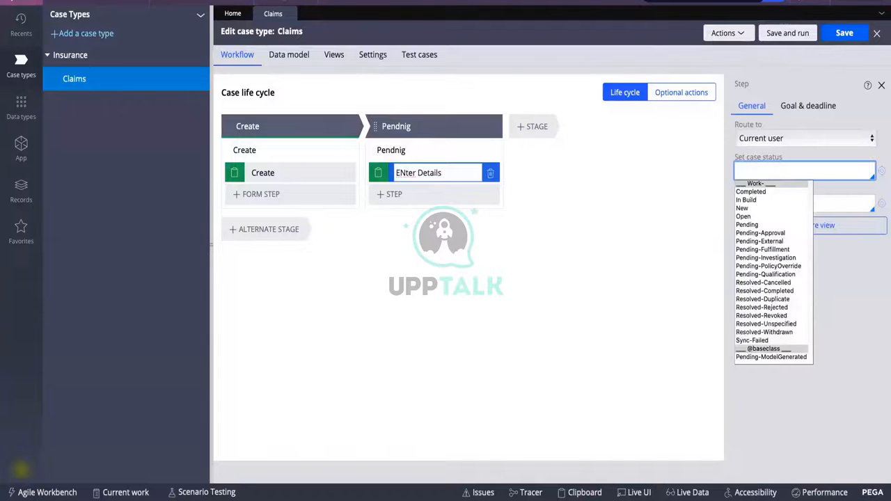
{"action": "left_click", "coordinate": [761, 233]}
{"action": "left_click", "coordinate": [845, 33]}
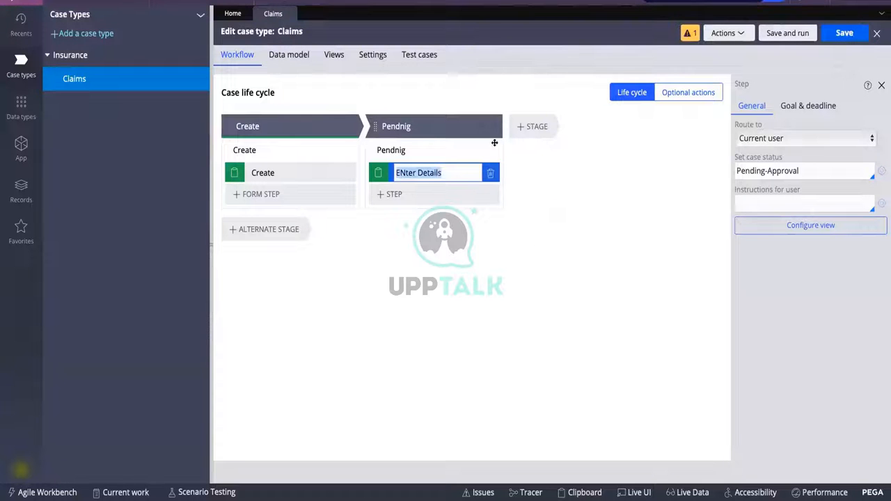
Step: Enable field audit for the Claims case type, select Work status as the audited field and save
{"action": "left_click", "coordinate": [381, 57]}
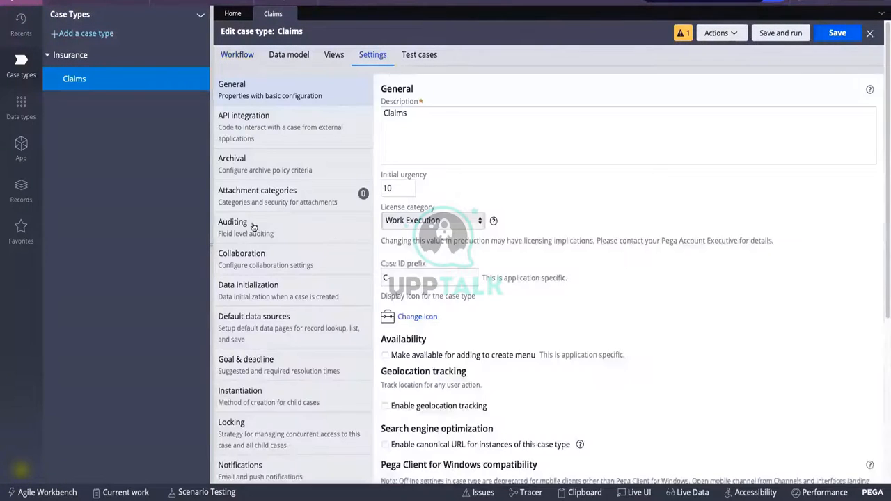
{"action": "left_click", "coordinate": [254, 227]}
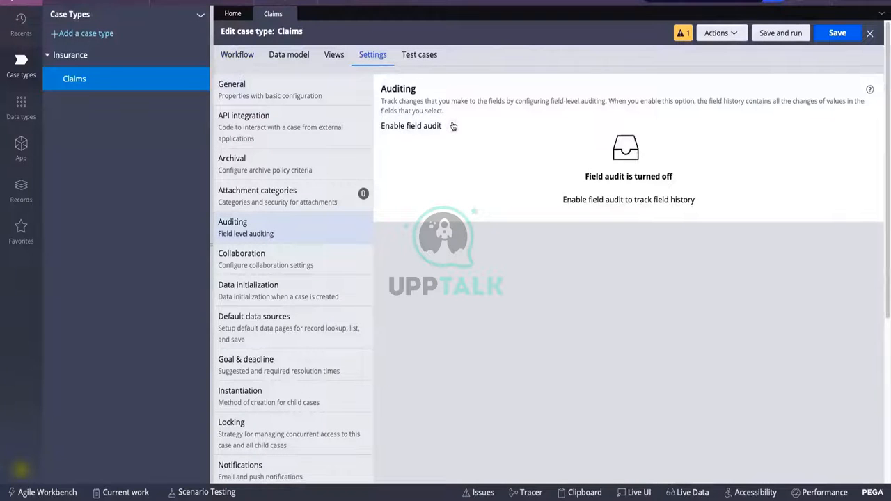
{"action": "left_click", "coordinate": [453, 126]}
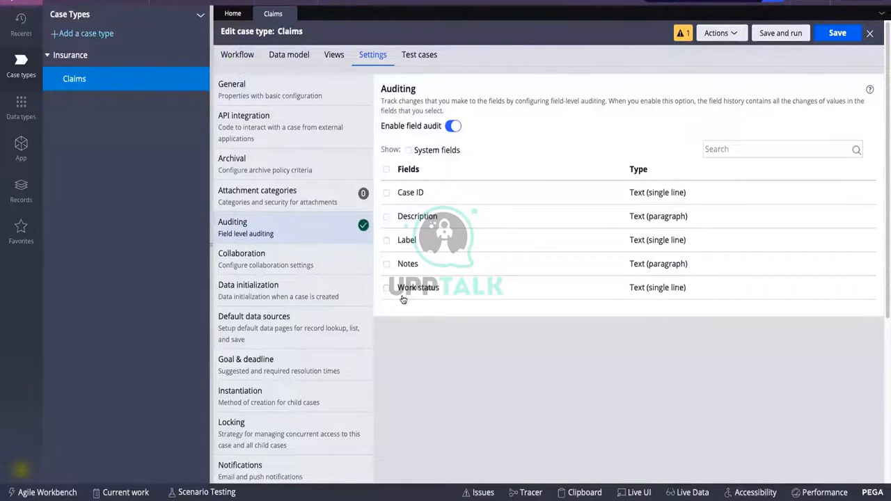
{"action": "left_click", "coordinate": [387, 288]}
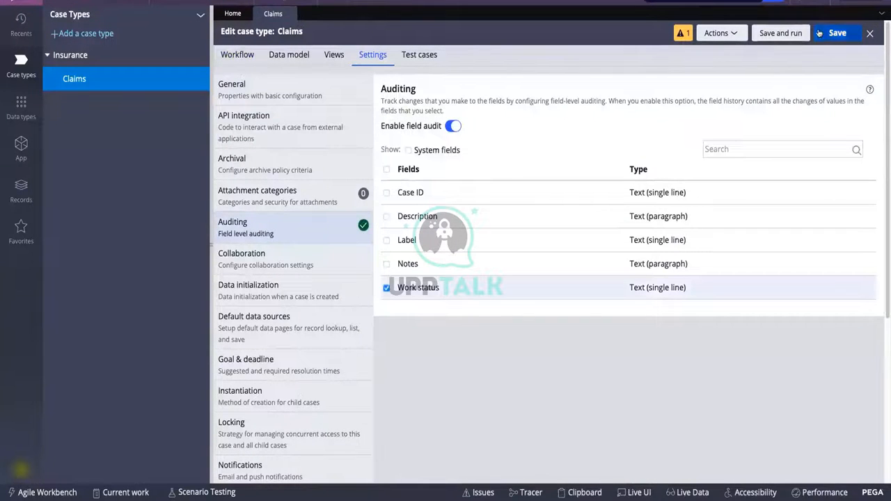
{"action": "left_click", "coordinate": [843, 34]}
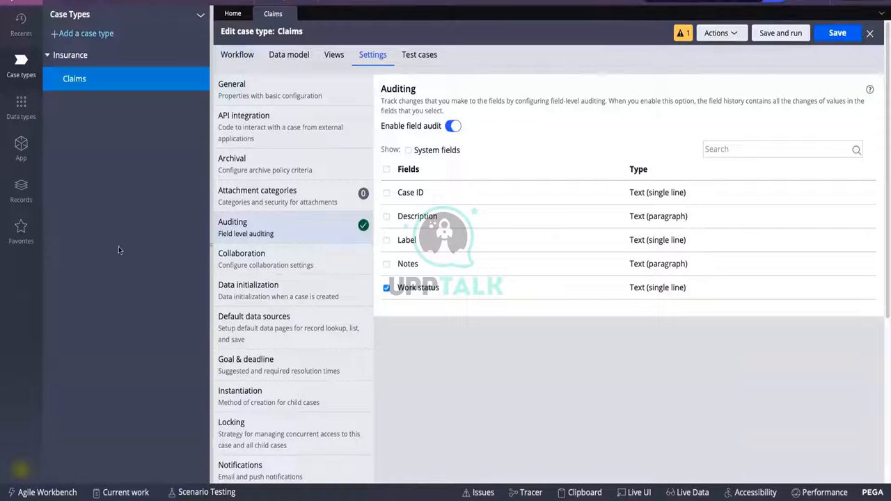
Step: Open the pyFieldLevelAuditing Declare Trigger rule of the Care-LifeCareApp-Work-Claims class from the Decision records
{"action": "left_click", "coordinate": [30, 189]}
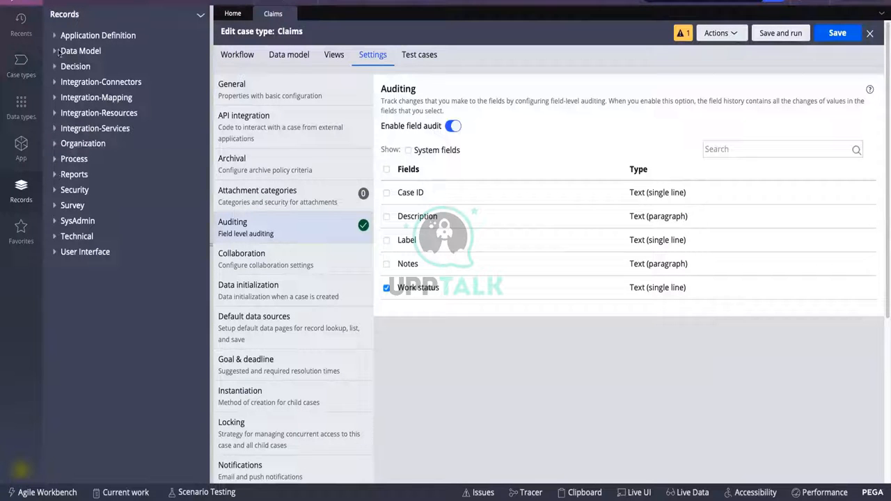
{"action": "left_click", "coordinate": [55, 69]}
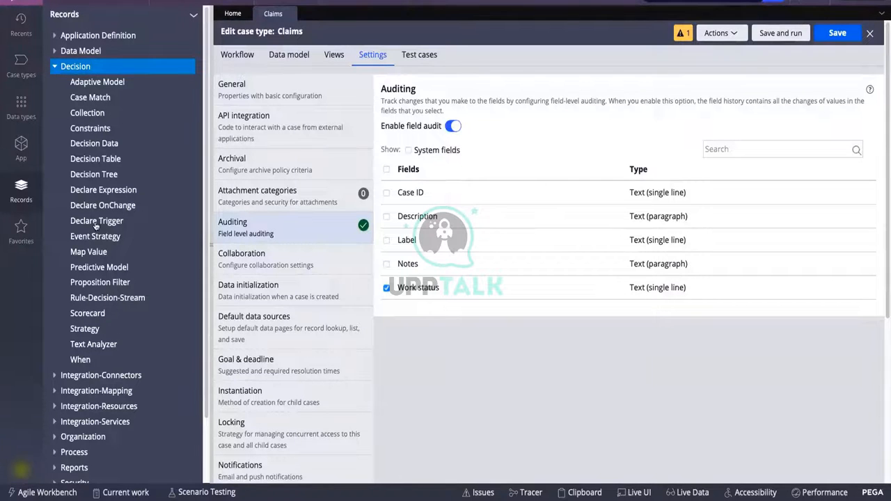
{"action": "left_click", "coordinate": [96, 223]}
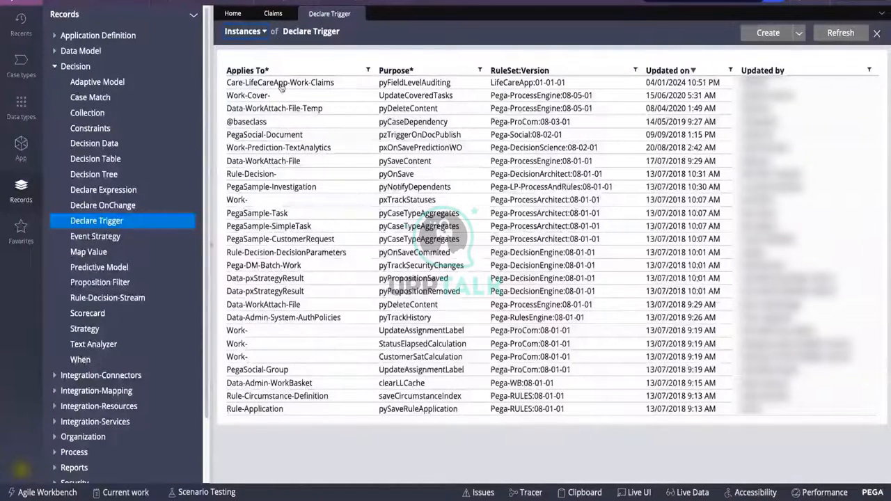
{"action": "left_click", "coordinate": [408, 82]}
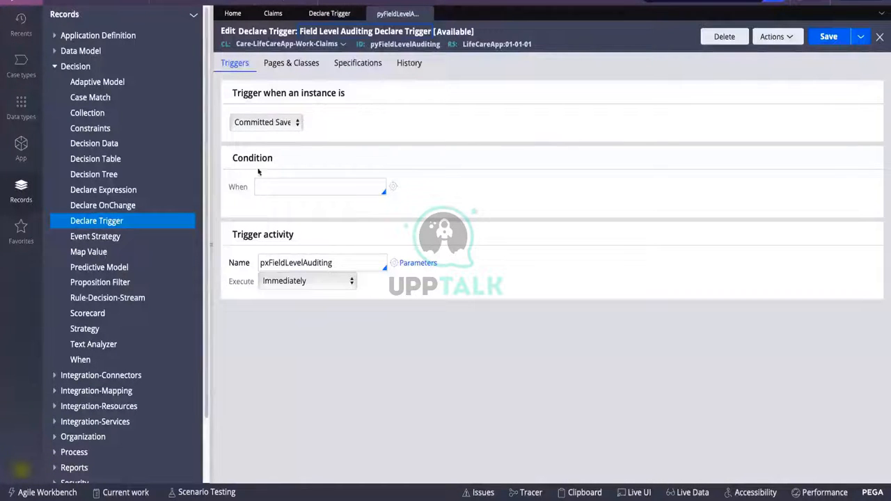
Step: Review the trigger event, condition and trigger activity settings of the pyFieldLevelAuditing Declare Trigger rule against the list of Declare Trigger instances
{"action": "left_click_drag", "start_coordinate": [348, 98], "coordinate": [247, 99]}
{"action": "left_click", "coordinate": [357, 98]}
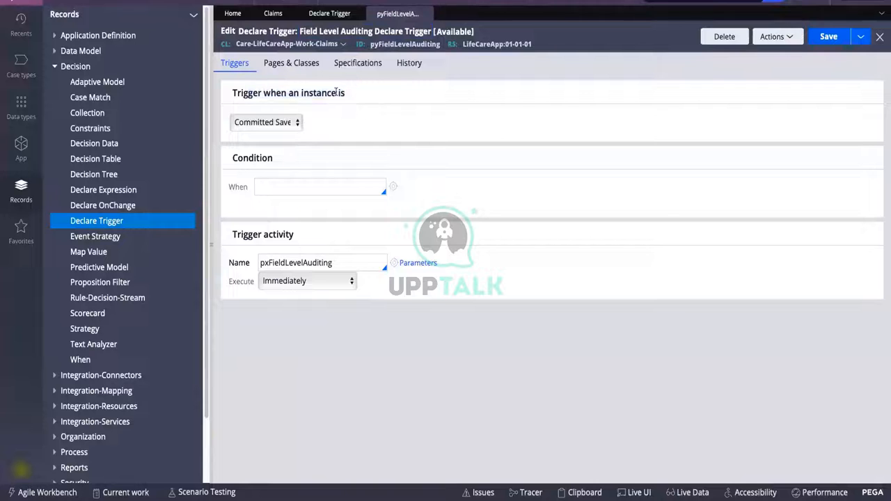
{"action": "left_click_drag", "start_coordinate": [346, 92], "coordinate": [263, 94]}
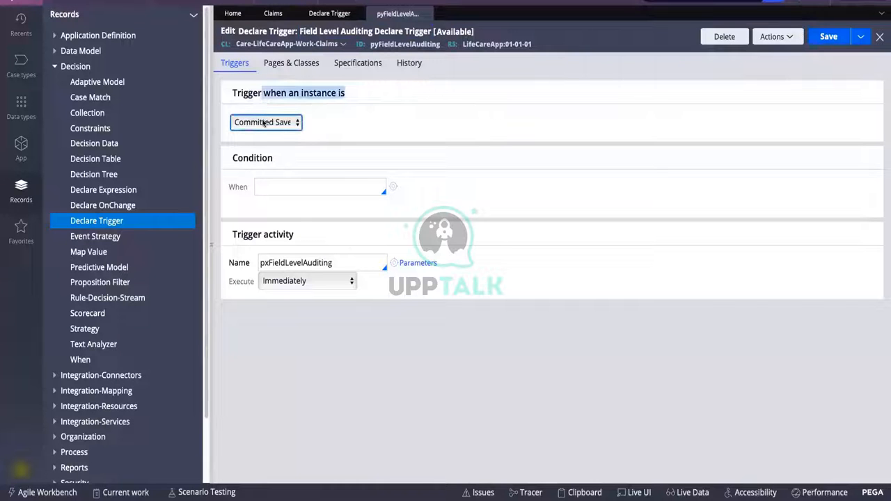
{"action": "left_click", "coordinate": [398, 123]}
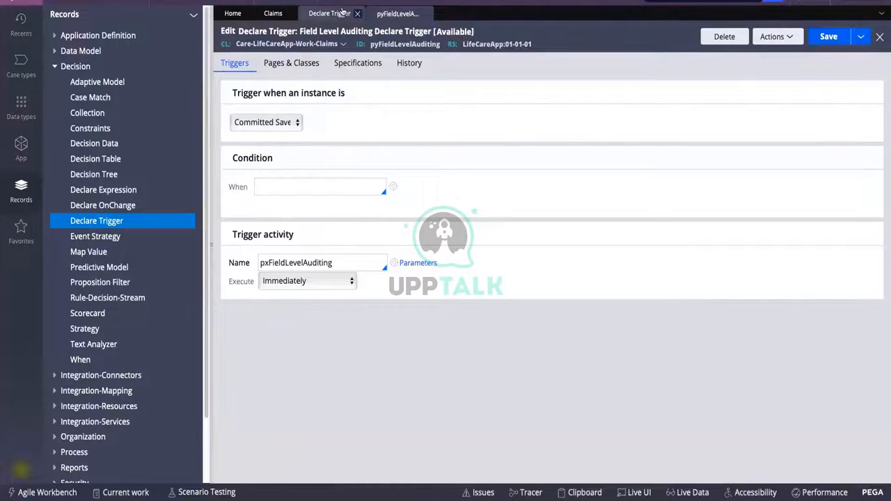
{"action": "left_click", "coordinate": [341, 14]}
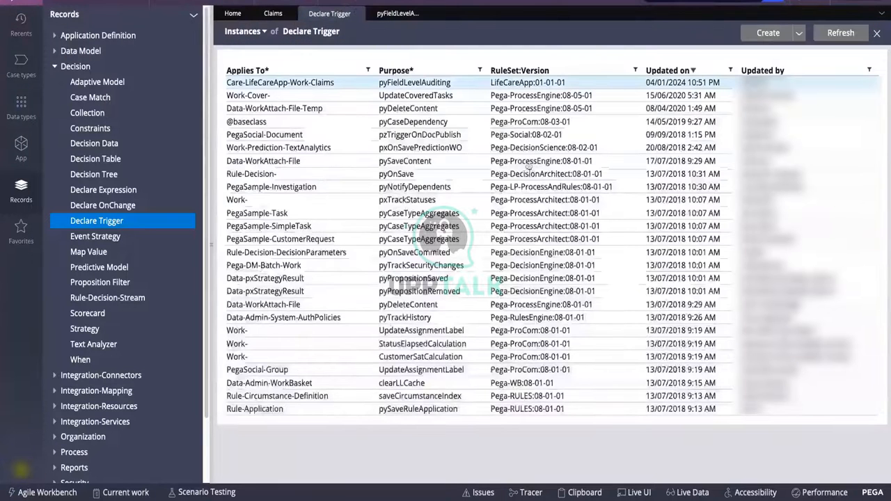
{"action": "left_click", "coordinate": [401, 14]}
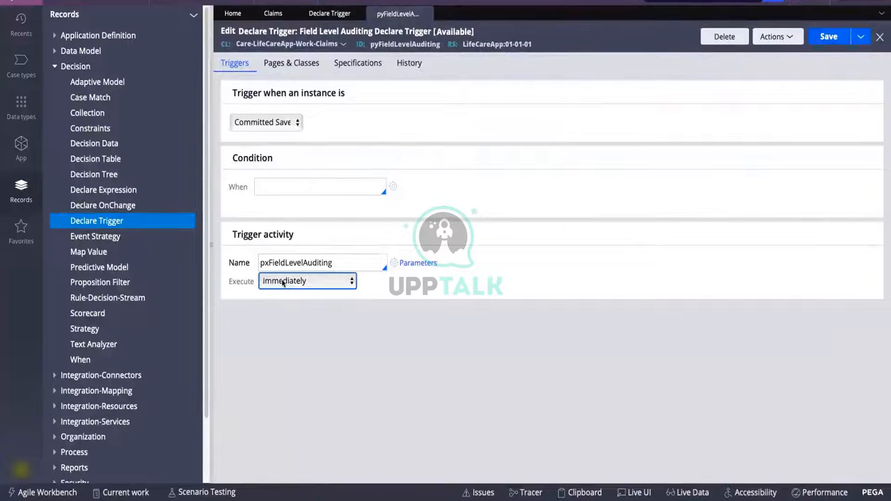
Step: Open the pxFieldLevelAuditing trigger activity, inspect its Java step, and close both the activity and the Declare Trigger rule
{"action": "left_click", "coordinate": [394, 265]}
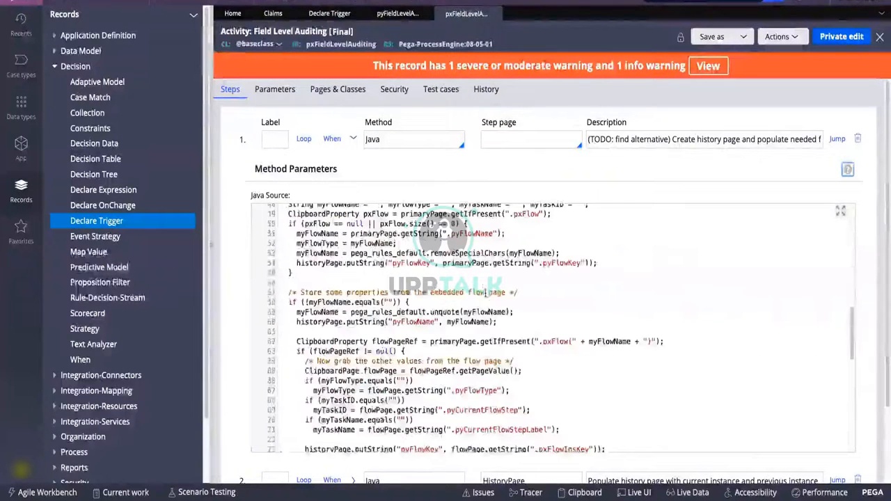
{"action": "left_click", "coordinate": [354, 139]}
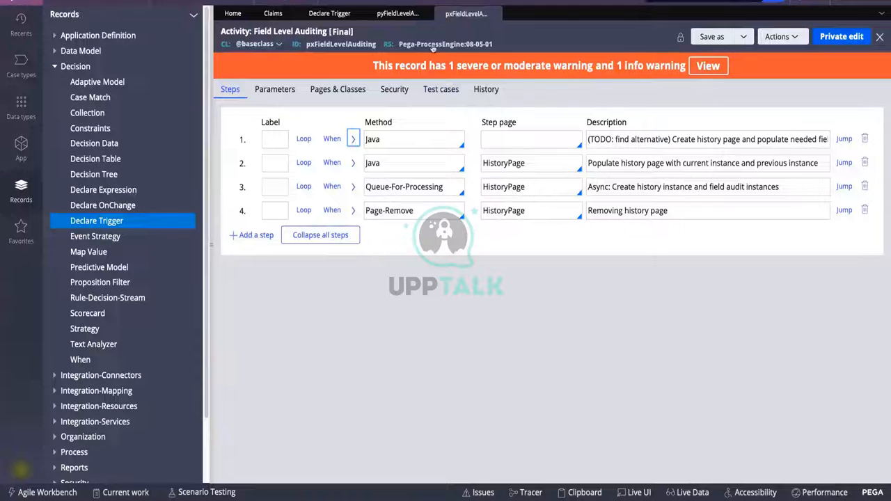
{"action": "left_click", "coordinate": [494, 16]}
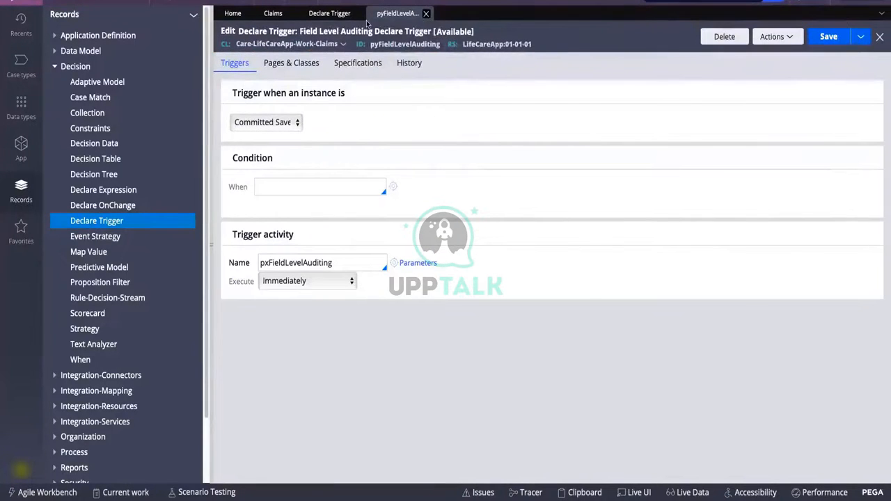
{"action": "left_click", "coordinate": [426, 13]}
{"action": "left_click", "coordinate": [417, 7]}
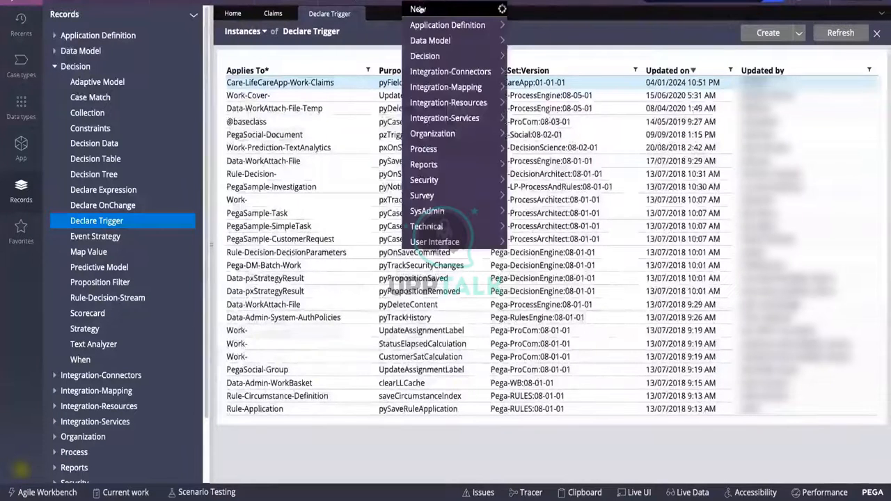
{"action": "mouse_move", "coordinate": [480, 9]}
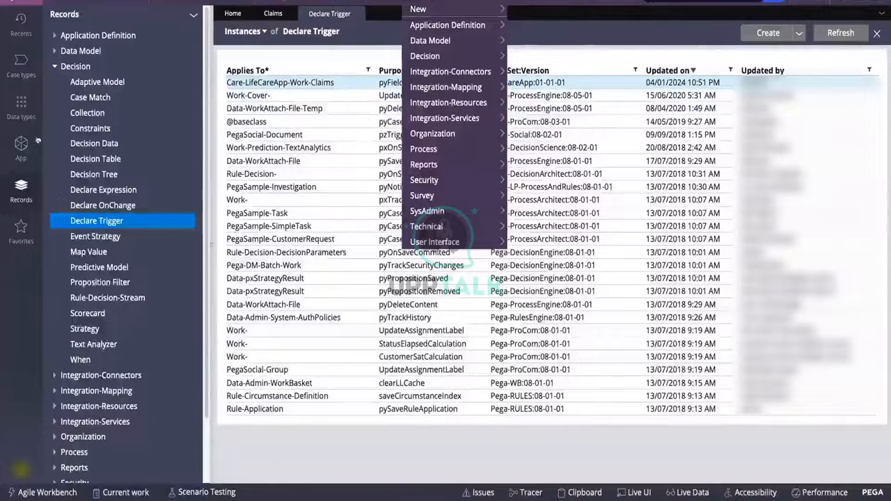
Step: Save and run the Claims case type and submit the Create step of the new case
{"action": "left_click", "coordinate": [274, 14]}
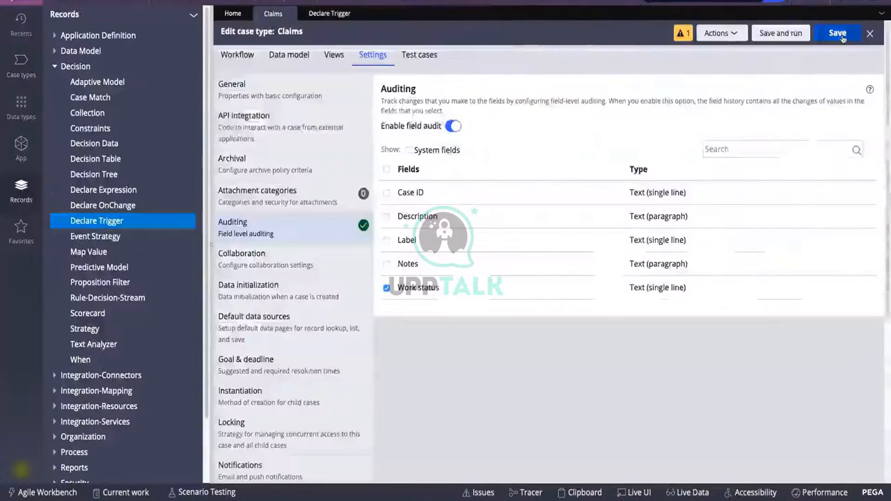
{"action": "left_click", "coordinate": [776, 33]}
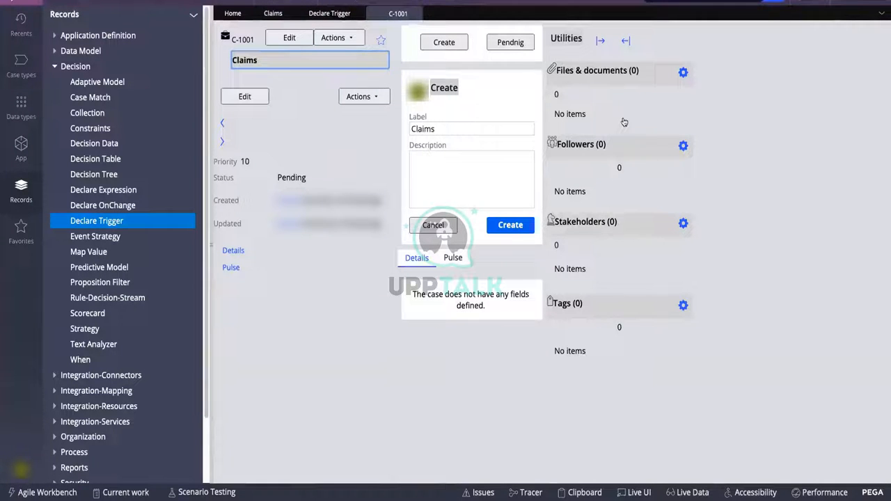
{"action": "left_click", "coordinate": [512, 226]}
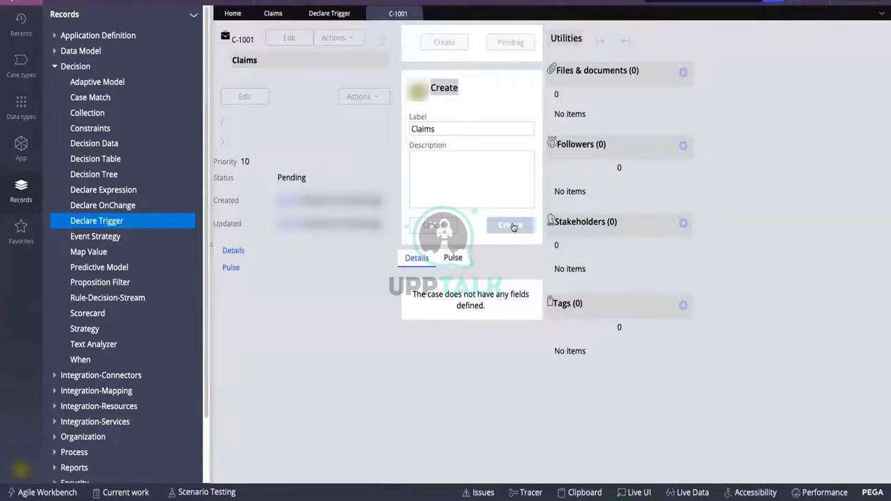
{"action": "scroll", "coordinate": [524, 178], "scroll_direction": "down", "scroll_amount": 2}
{"action": "scroll", "coordinate": [524, 179], "scroll_direction": "up", "scroll_amount": 2}
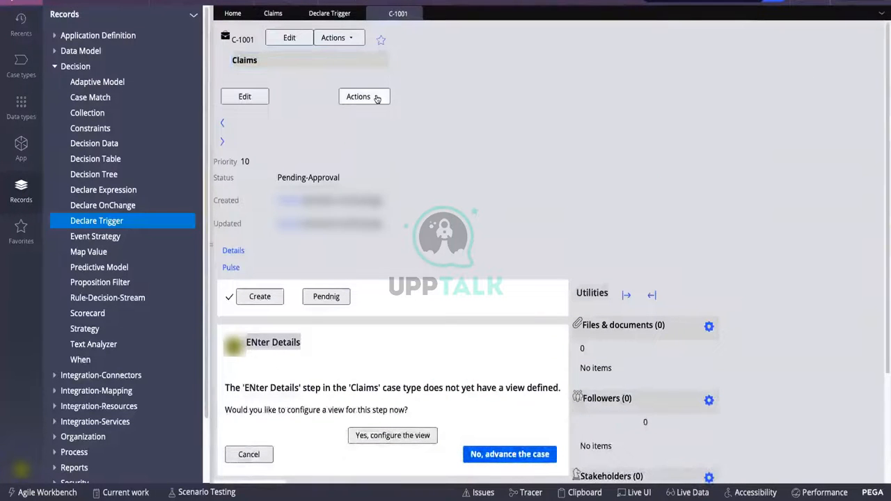
Step: View the case history and field history of the new Claims case, and close the case
{"action": "left_click", "coordinate": [377, 99]}
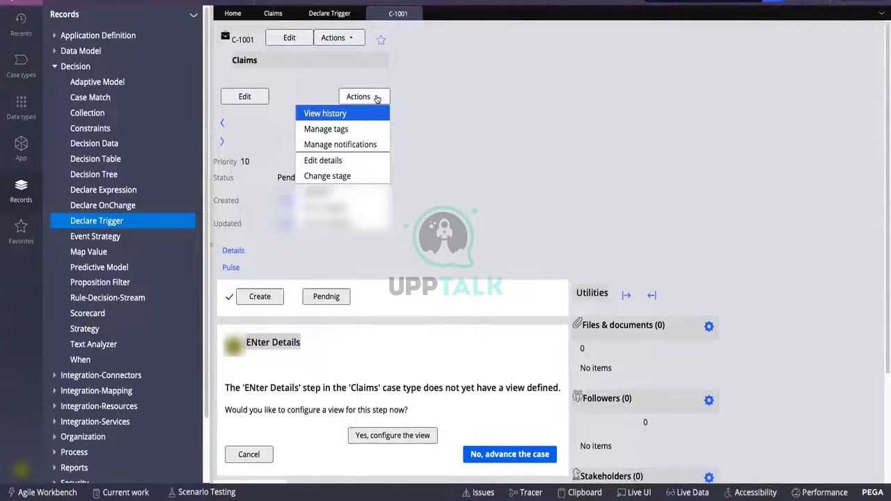
{"action": "left_click", "coordinate": [346, 114]}
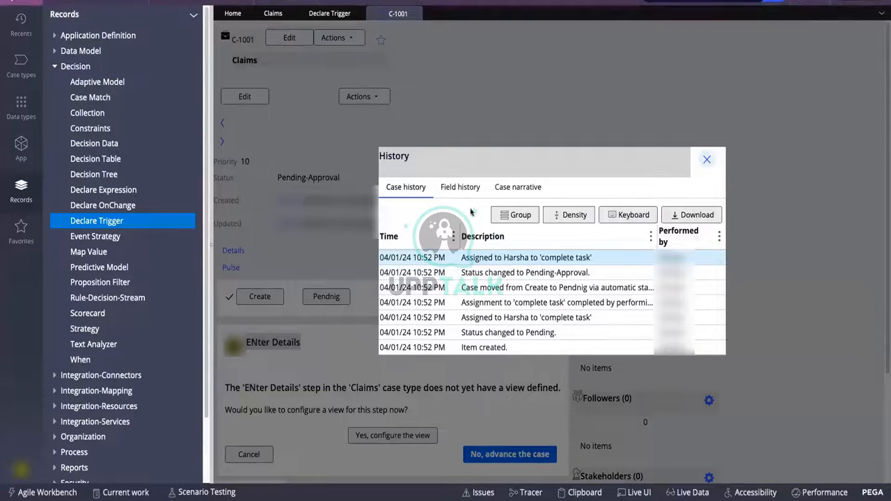
{"action": "left_click", "coordinate": [471, 188]}
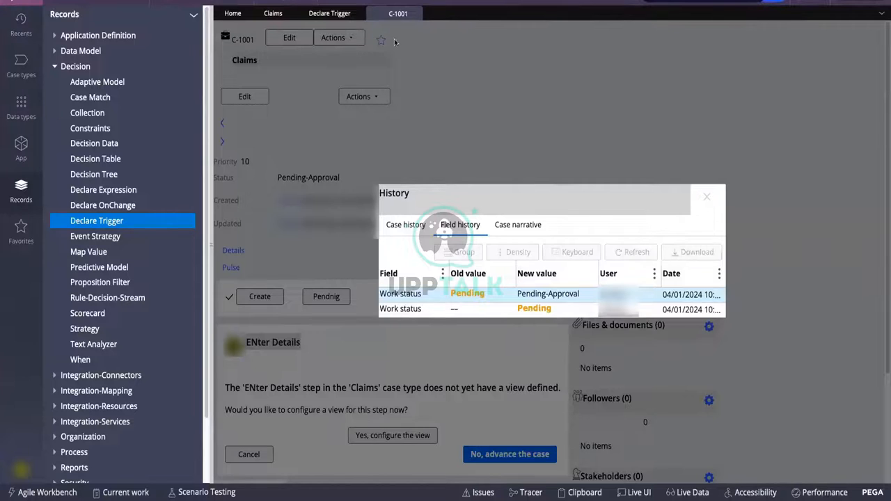
{"action": "left_click", "coordinate": [707, 198]}
{"action": "left_click", "coordinate": [415, 14]}
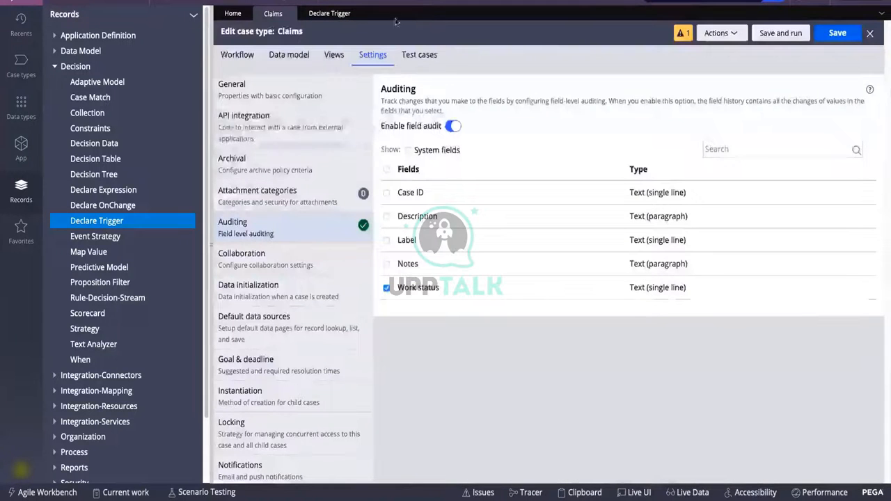
Step: Close the remaining Claims and Declare Trigger work and open the ValidPerformanceThreshold Constraints rule from the Decision records
{"action": "left_click", "coordinate": [359, 14]}
{"action": "left_click", "coordinate": [92, 128]}
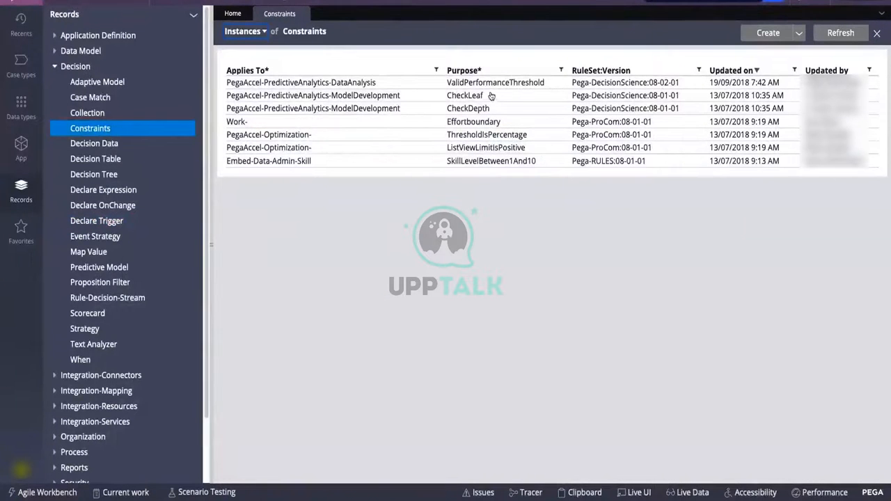
{"action": "left_click", "coordinate": [484, 84]}
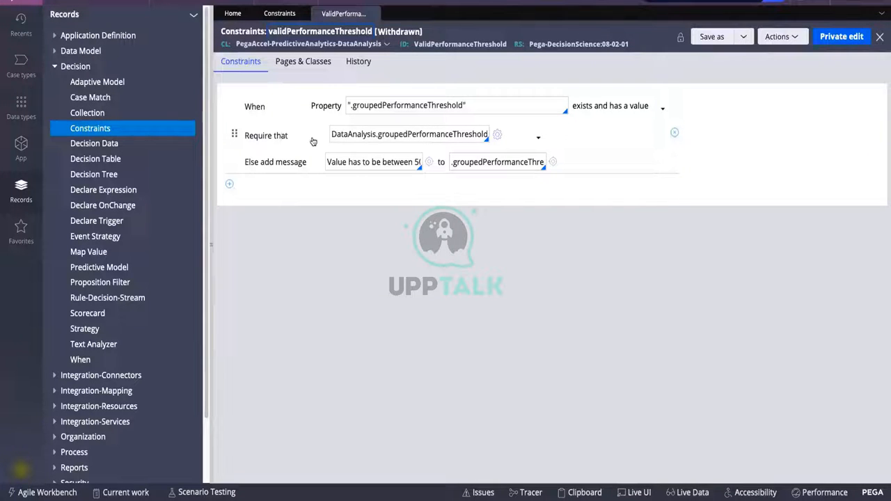
Step: Examine the constraint's When property, Require that expression and Else add message target, and close the rule, discarding changes
{"action": "left_click_drag", "start_coordinate": [332, 133], "coordinate": [466, 133]}
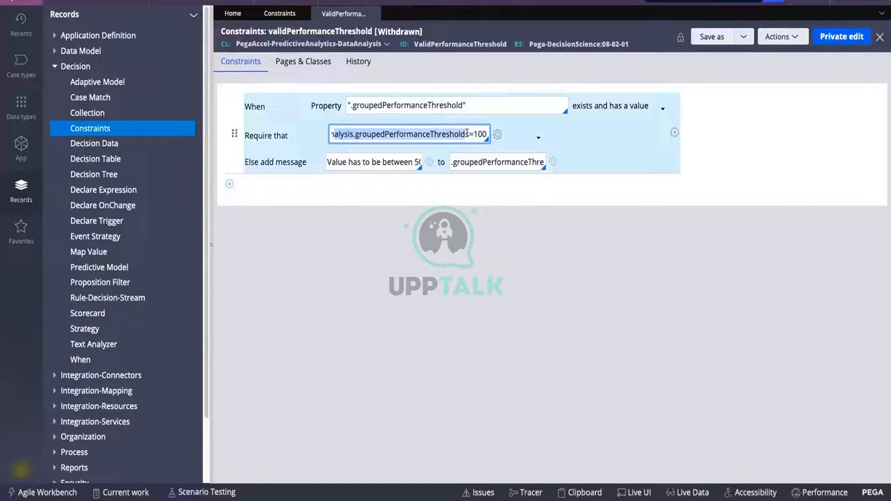
{"action": "left_click_drag", "start_coordinate": [333, 162], "coordinate": [394, 162]}
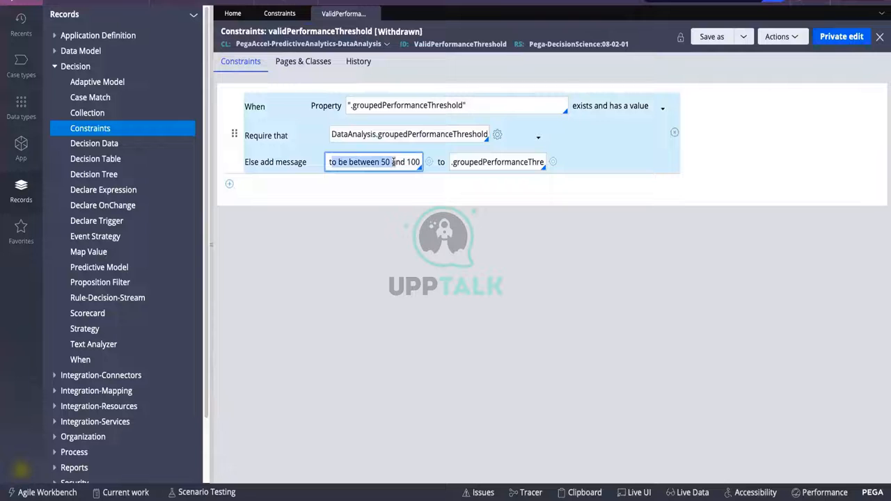
{"action": "left_click_drag", "start_coordinate": [453, 162], "coordinate": [537, 167]}
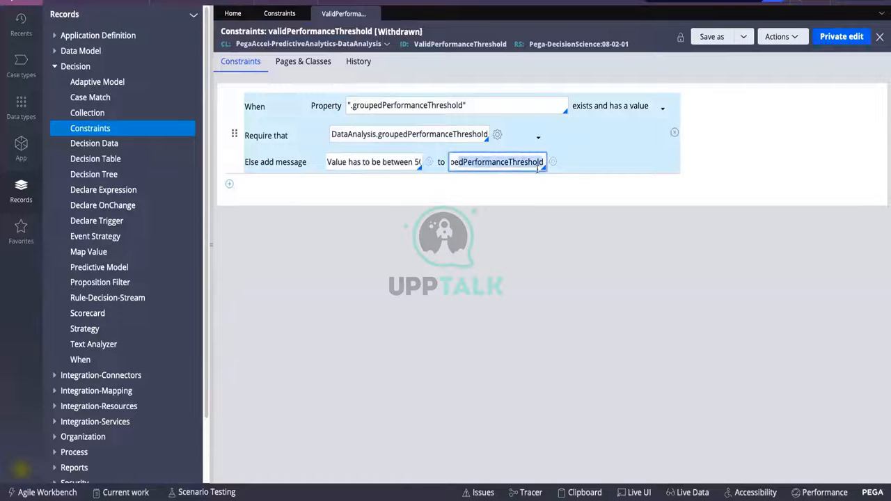
{"action": "left_click", "coordinate": [456, 202]}
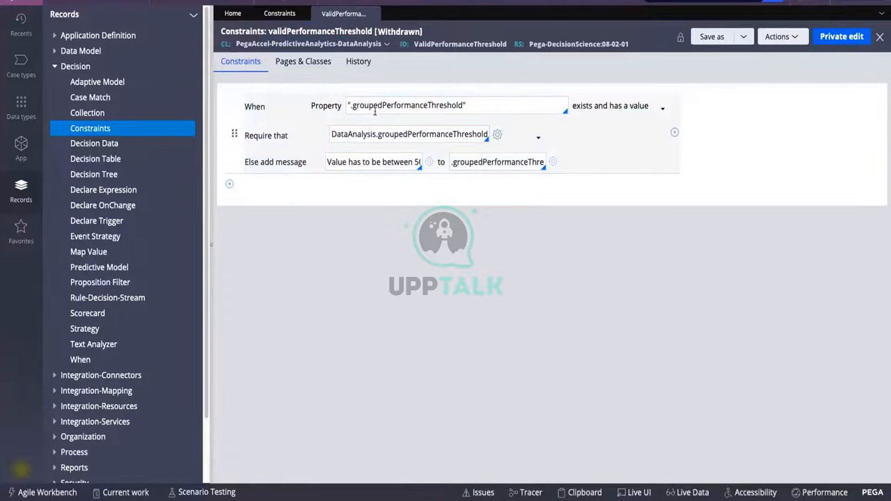
{"action": "left_click_drag", "start_coordinate": [371, 105], "coordinate": [460, 106]}
{"action": "left_click_drag", "start_coordinate": [367, 137], "coordinate": [453, 136]}
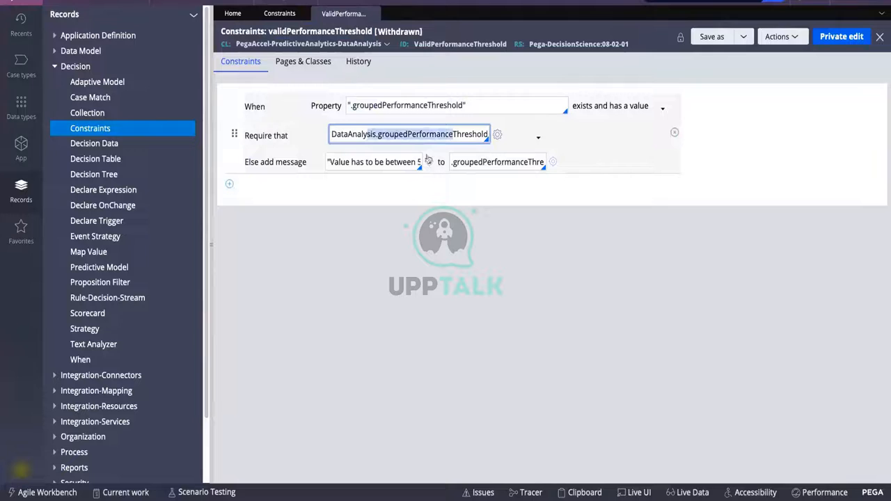
{"action": "left_click_drag", "start_coordinate": [383, 161], "coordinate": [417, 162]}
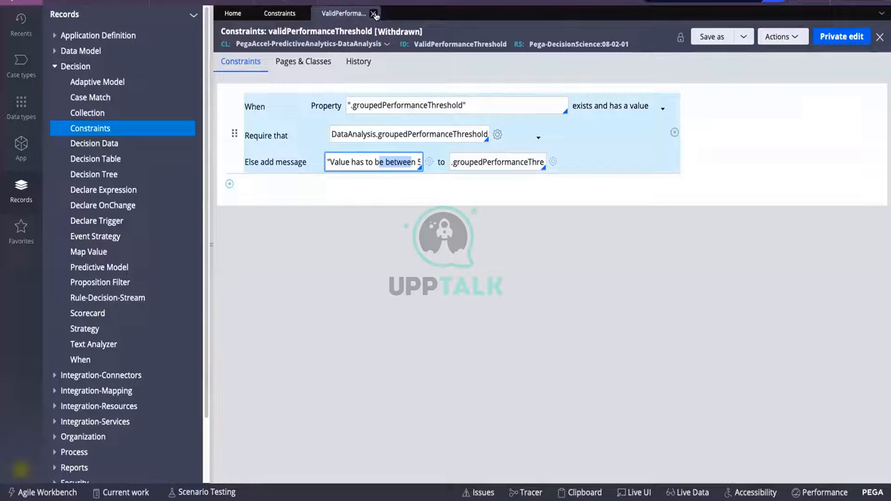
{"action": "left_click", "coordinate": [374, 14]}
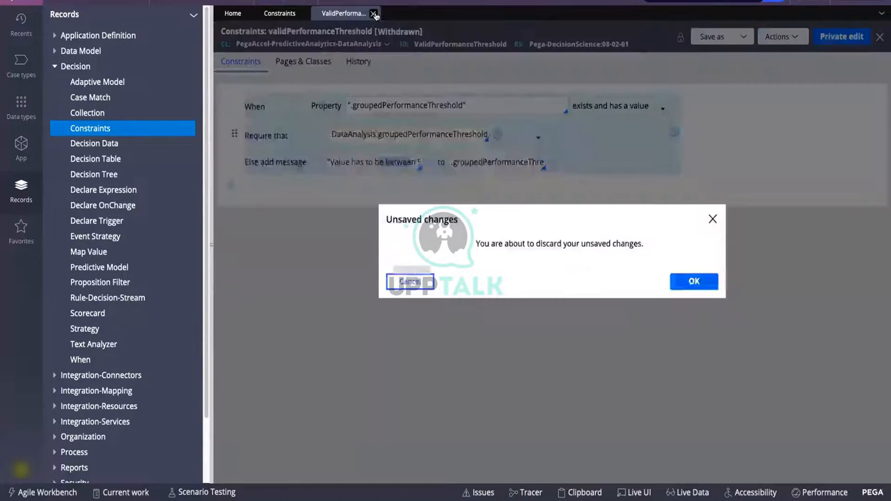
{"action": "left_click", "coordinate": [702, 290]}
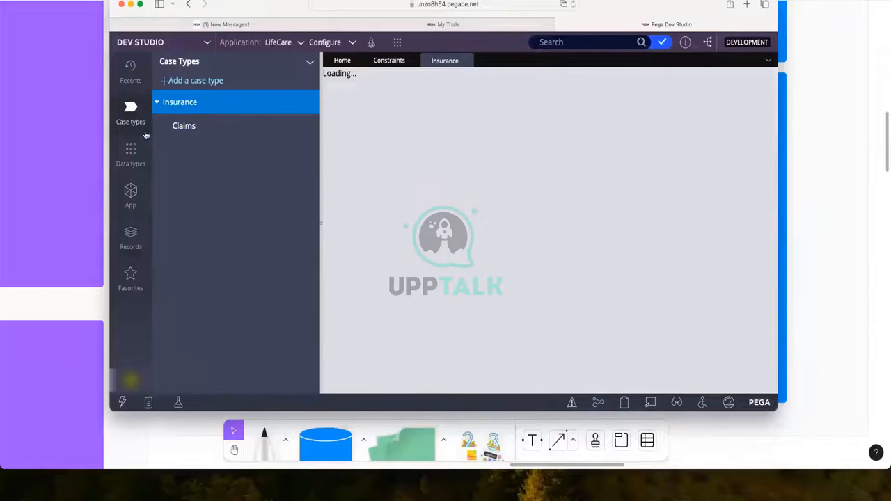
Step: Open the class definition of the pinned Care-LifeCareApp-Work-Insurance class from the App explorer
{"action": "left_click", "coordinate": [130, 198]}
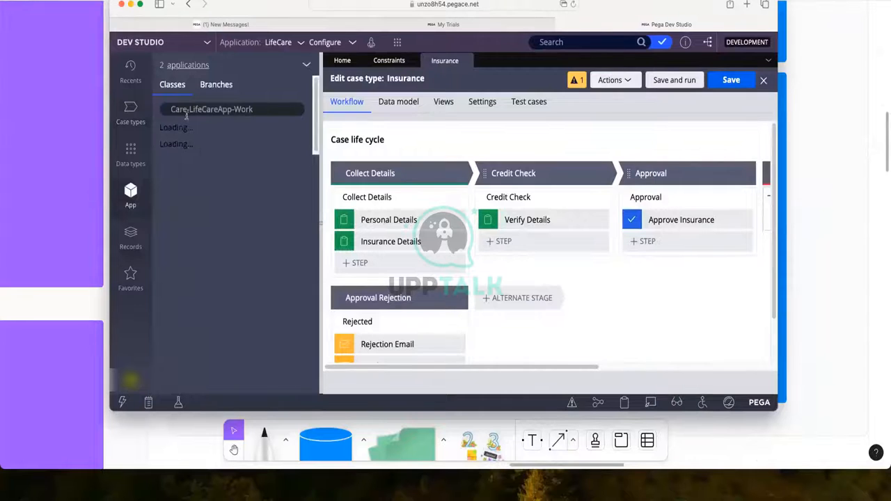
{"action": "left_click", "coordinate": [233, 235]}
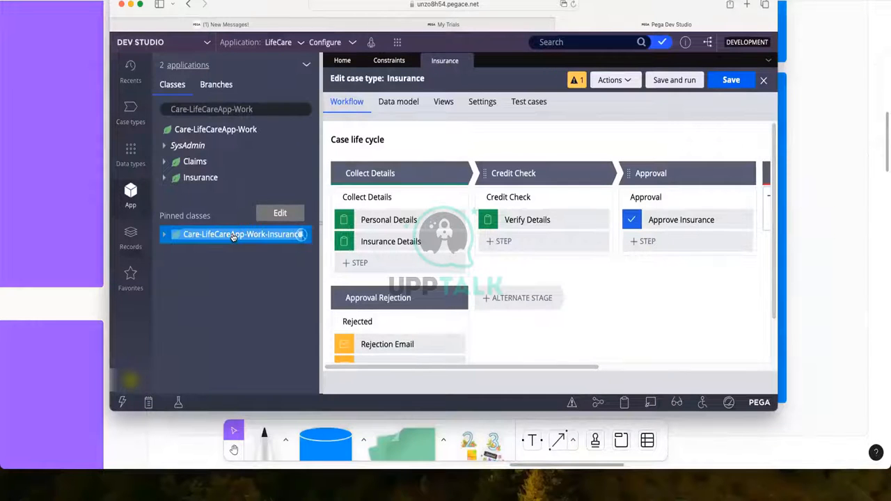
{"action": "right_click", "coordinate": [233, 235]}
{"action": "mouse_move", "coordinate": [225, 267]}
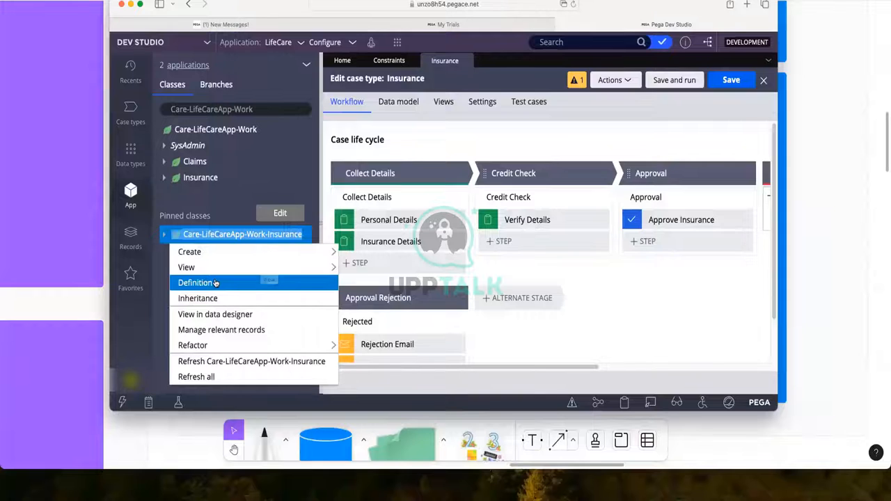
{"action": "left_click", "coordinate": [216, 282]}
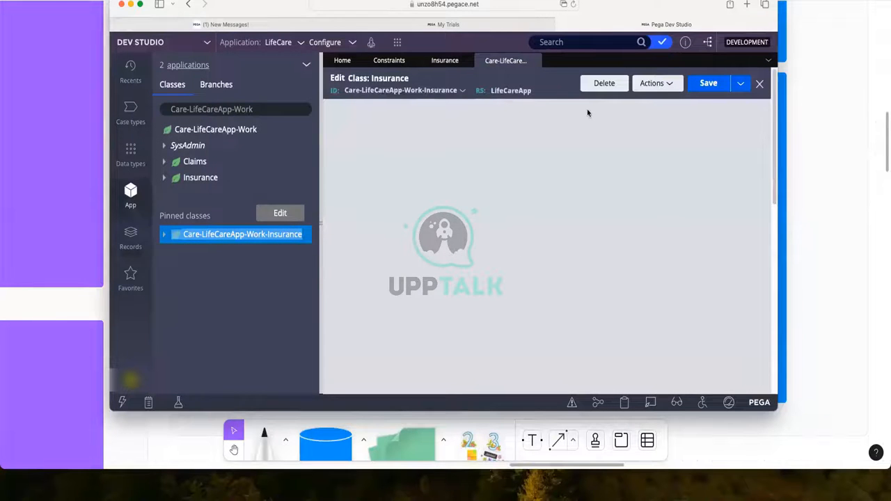
Step: Test the Insurance class's connection to its database table
{"action": "scroll", "coordinate": [546, 227], "scroll_direction": "down", "scroll_amount": 4}
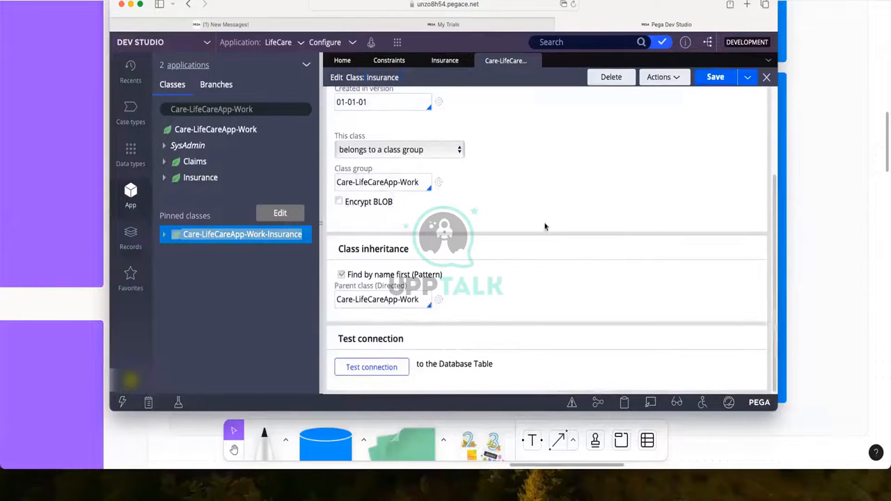
{"action": "left_click_drag", "start_coordinate": [338, 339], "coordinate": [446, 338]}
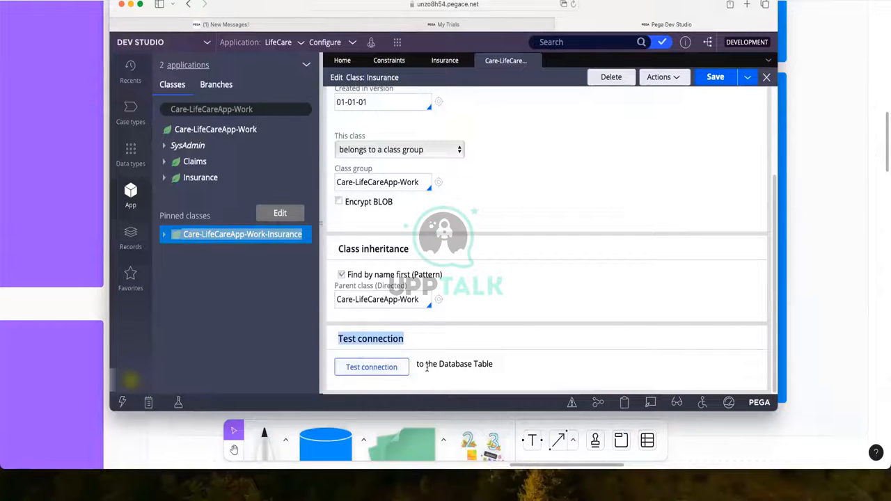
{"action": "left_click", "coordinate": [373, 368]}
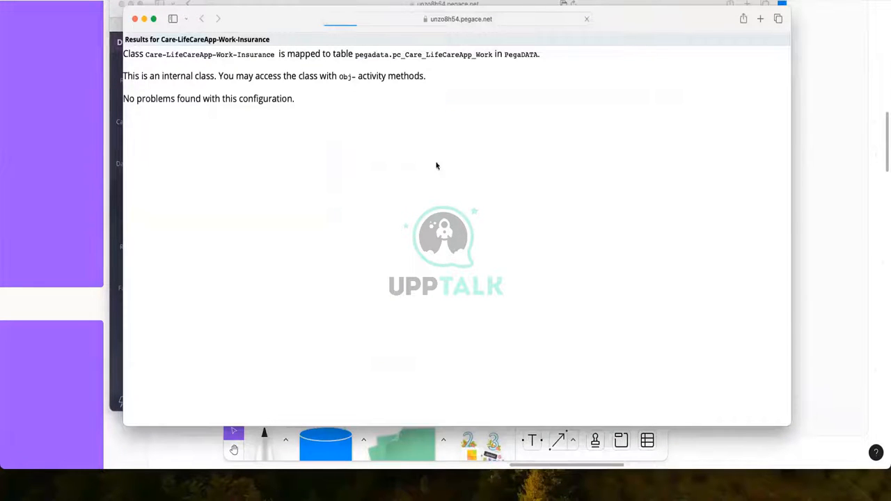
Step: Examine the connection test results for which database table and database the Insurance class is mapped to
{"action": "left_click_drag", "start_coordinate": [146, 56], "coordinate": [277, 55]}
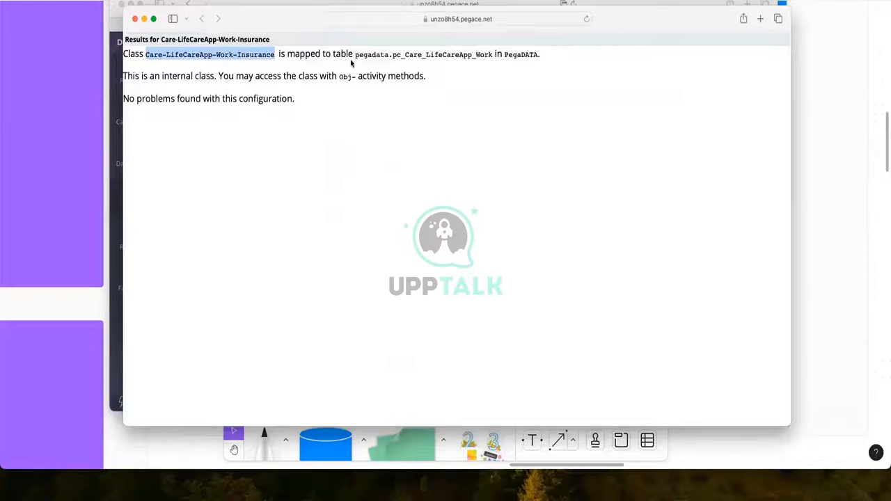
{"action": "left_click_drag", "start_coordinate": [356, 55], "coordinate": [509, 57]}
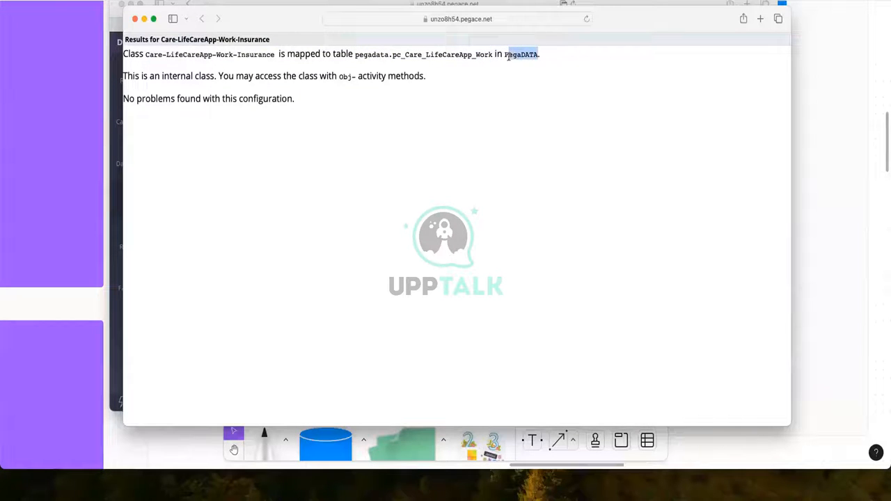
{"action": "left_click", "coordinate": [508, 57]}
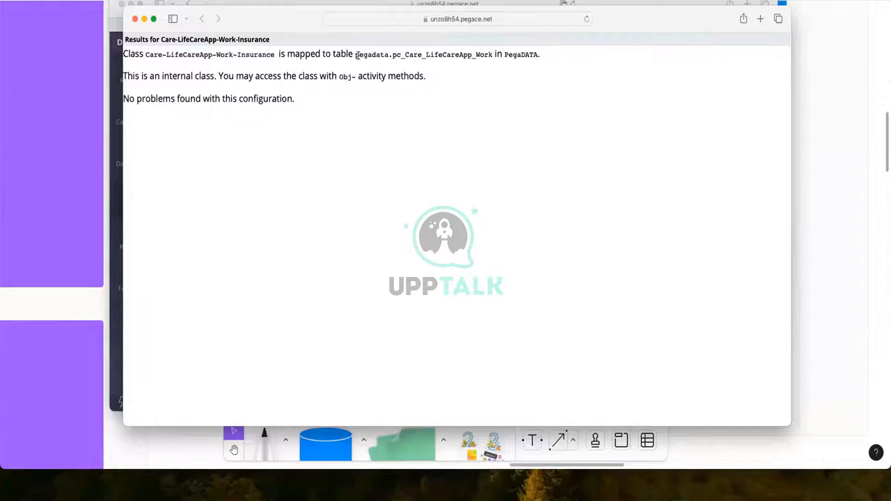
{"action": "left_click_drag", "start_coordinate": [393, 54], "coordinate": [493, 56]}
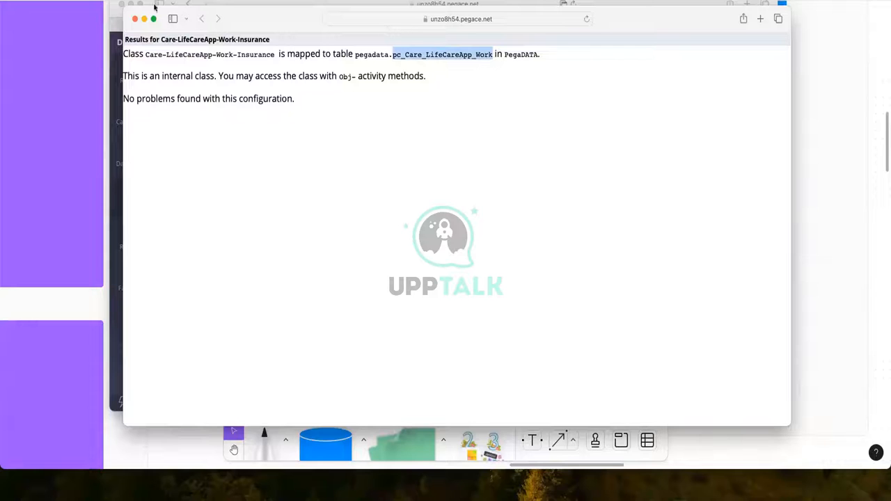
{"action": "left_click", "coordinate": [272, 55]}
{"action": "left_click_drag", "start_coordinate": [271, 55], "coordinate": [145, 54]}
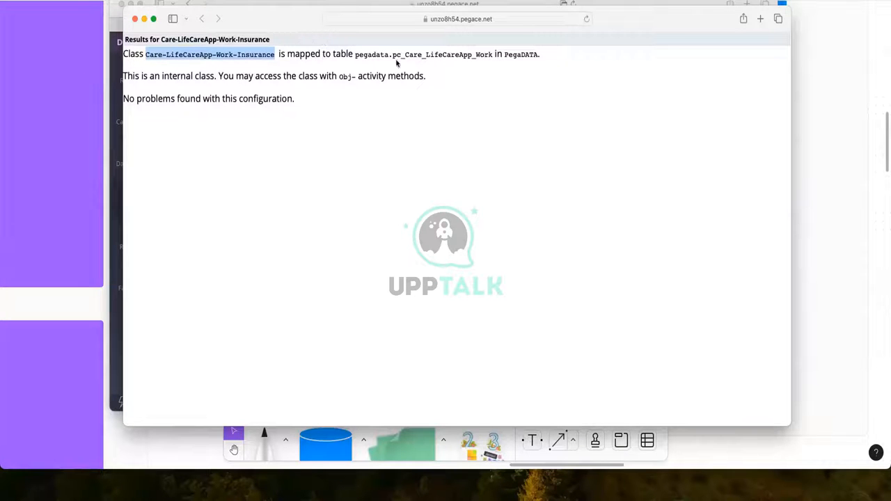
{"action": "left_click_drag", "start_coordinate": [393, 56], "coordinate": [493, 53]}
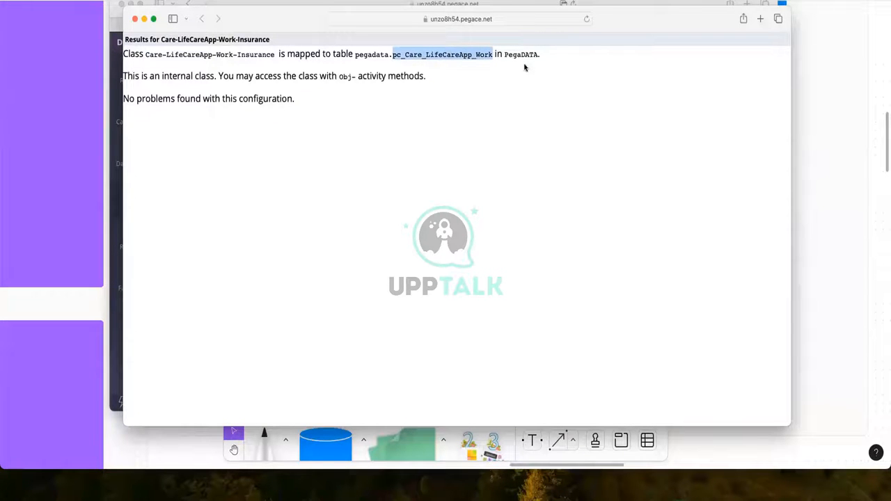
{"action": "double_click", "coordinate": [481, 54]}
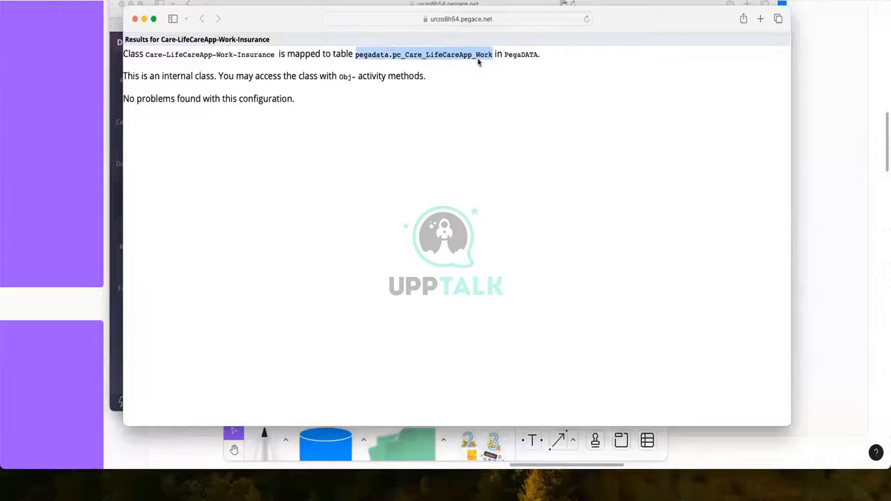
Step: Close the connection test results and the Insurance class definition, and display the application's case types
{"action": "left_click", "coordinate": [136, 19]}
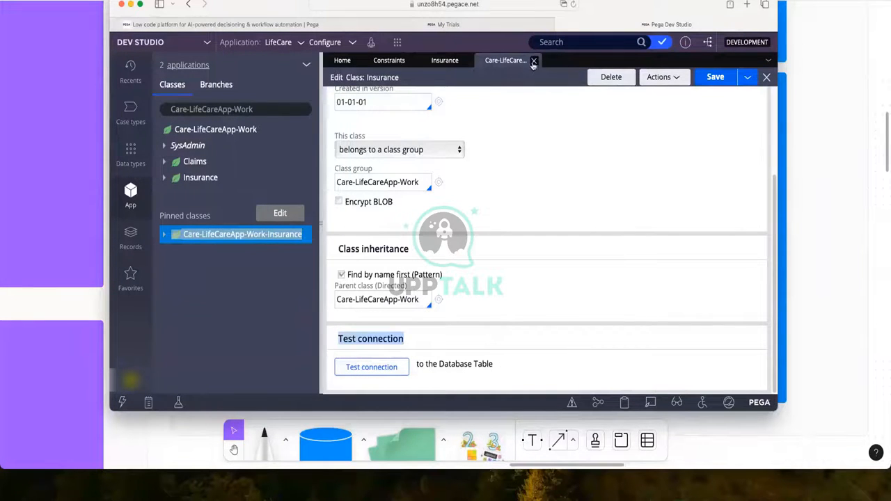
{"action": "left_click", "coordinate": [534, 59]}
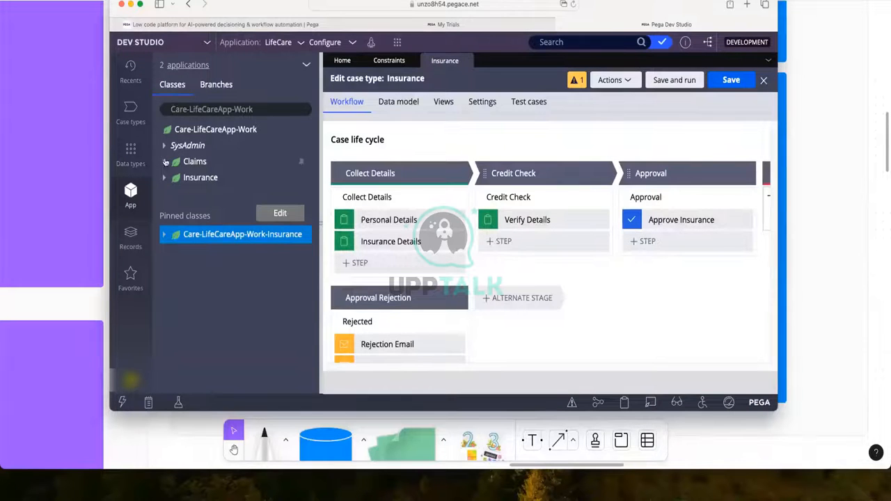
{"action": "left_click", "coordinate": [135, 105]}
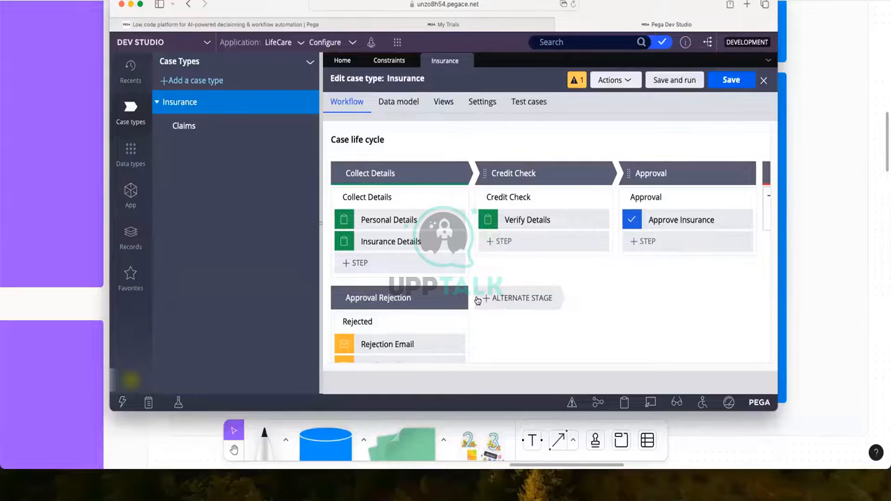
Step: Switch to the whiteboard and select the Work Table grid picture in the diagram beside the Declare Index notes
{"action": "scroll", "coordinate": [478, 300], "scroll_direction": "down", "scroll_amount": 10}
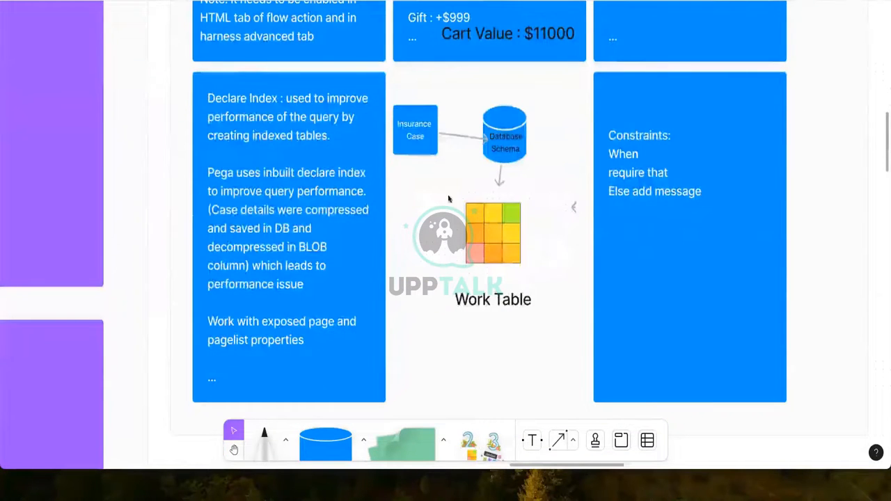
{"action": "left_click", "coordinate": [493, 227]}
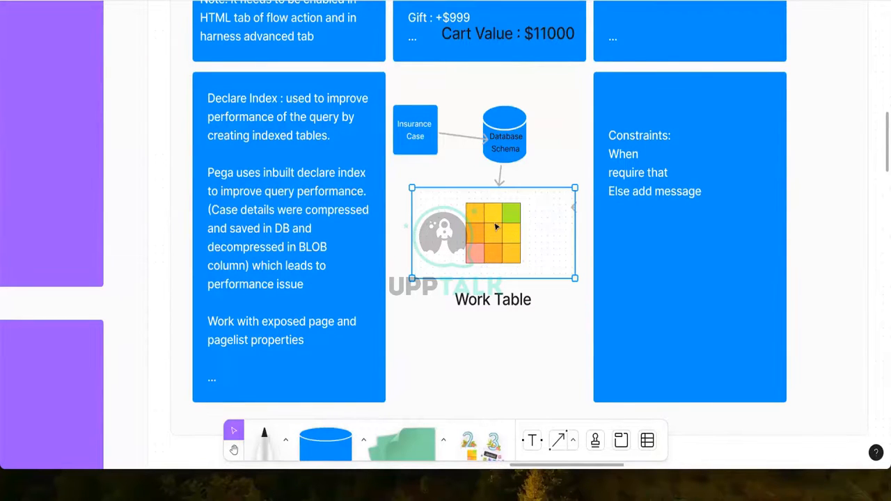